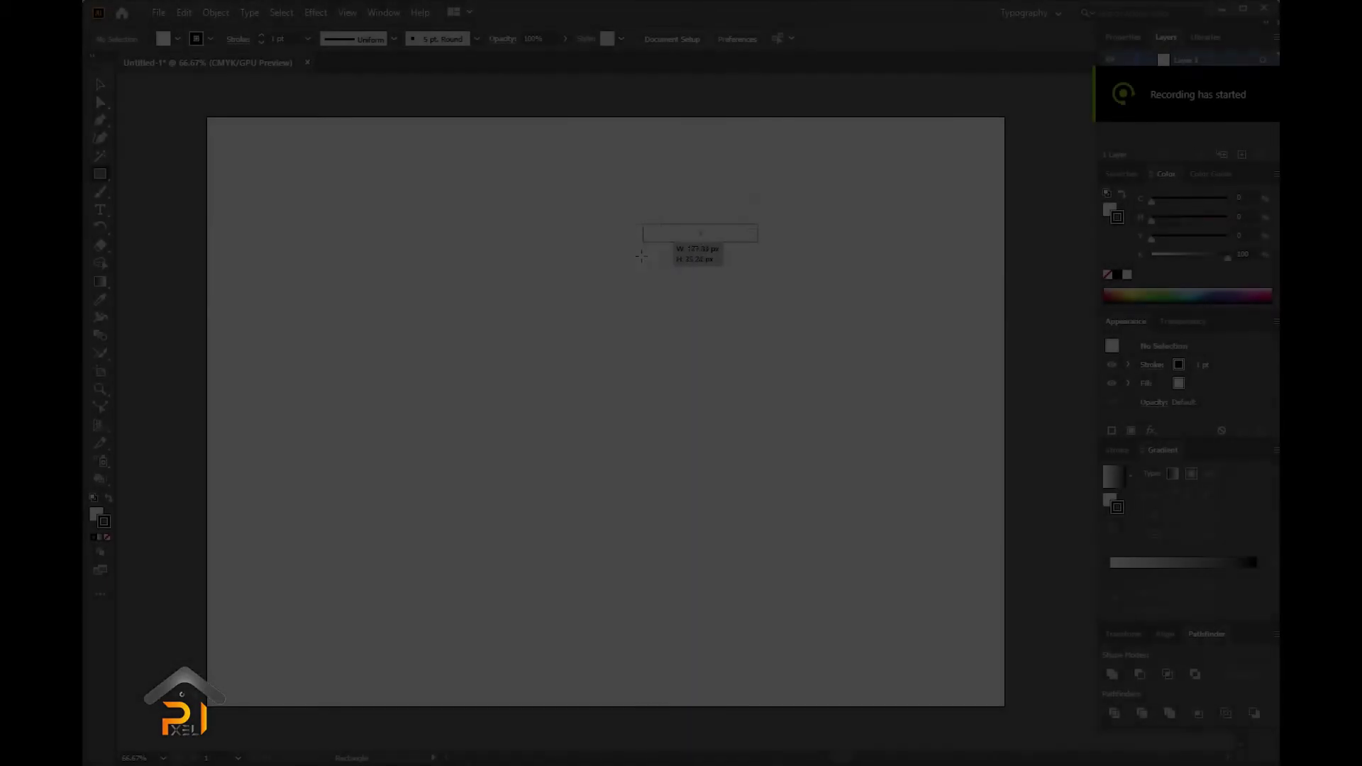
- Draw a long thin bar with a second rectangle as a rounded end piece
{"action": "left_click_drag", "start_coordinate": [642, 244], "coordinate": [500, 252]}
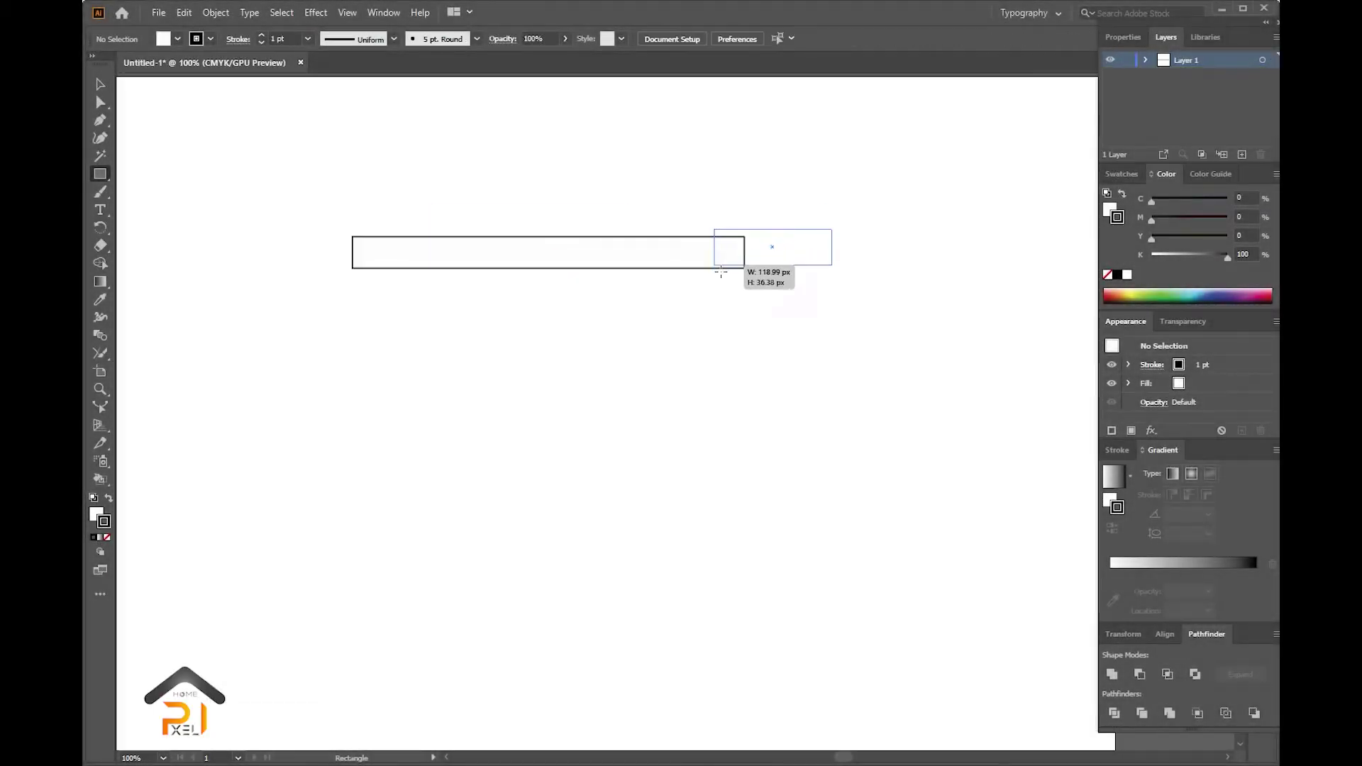
{"action": "left_click_drag", "start_coordinate": [715, 265], "coordinate": [647, 268]}
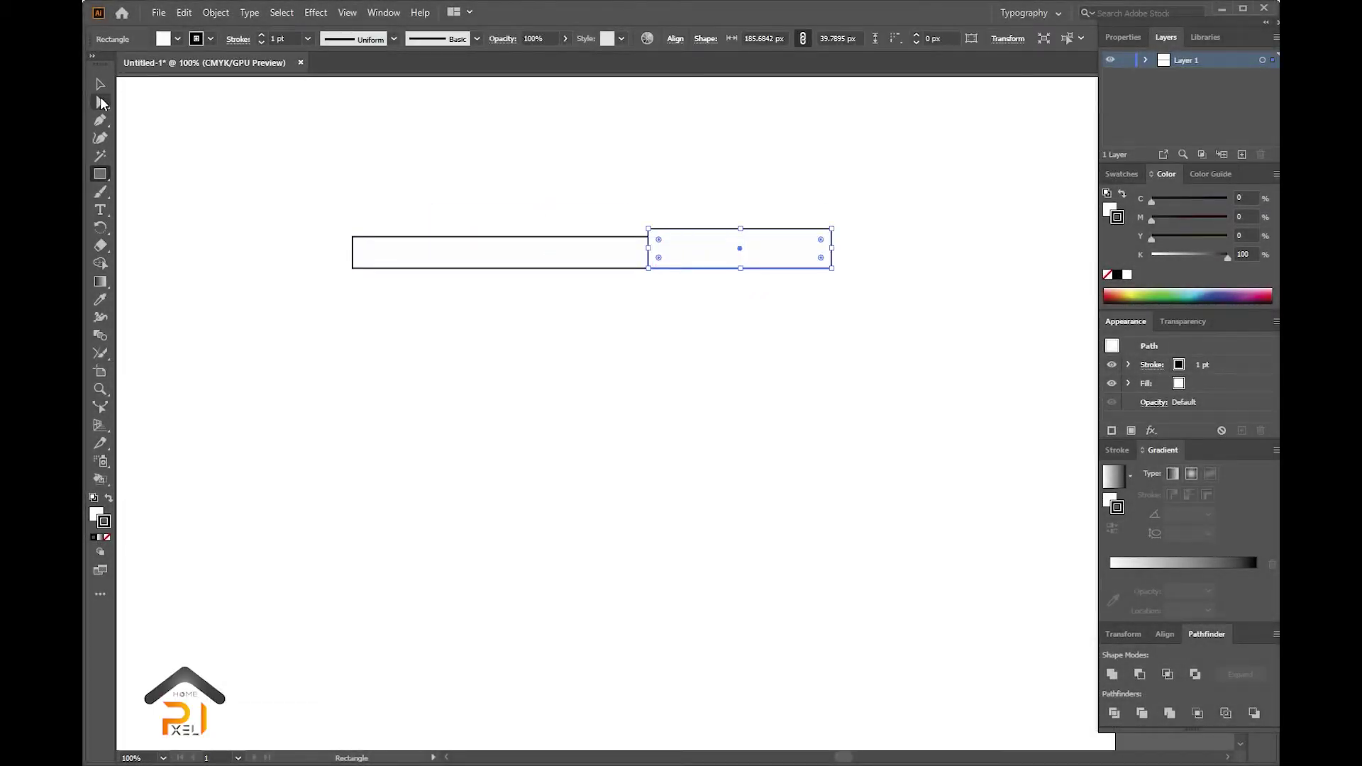
{"action": "left_click", "coordinate": [101, 103]}
{"action": "scroll", "coordinate": [855, 277], "scroll_direction": "up", "scroll_amount": 2}
{"action": "scroll", "coordinate": [858, 212], "scroll_direction": "up", "scroll_amount": 3}
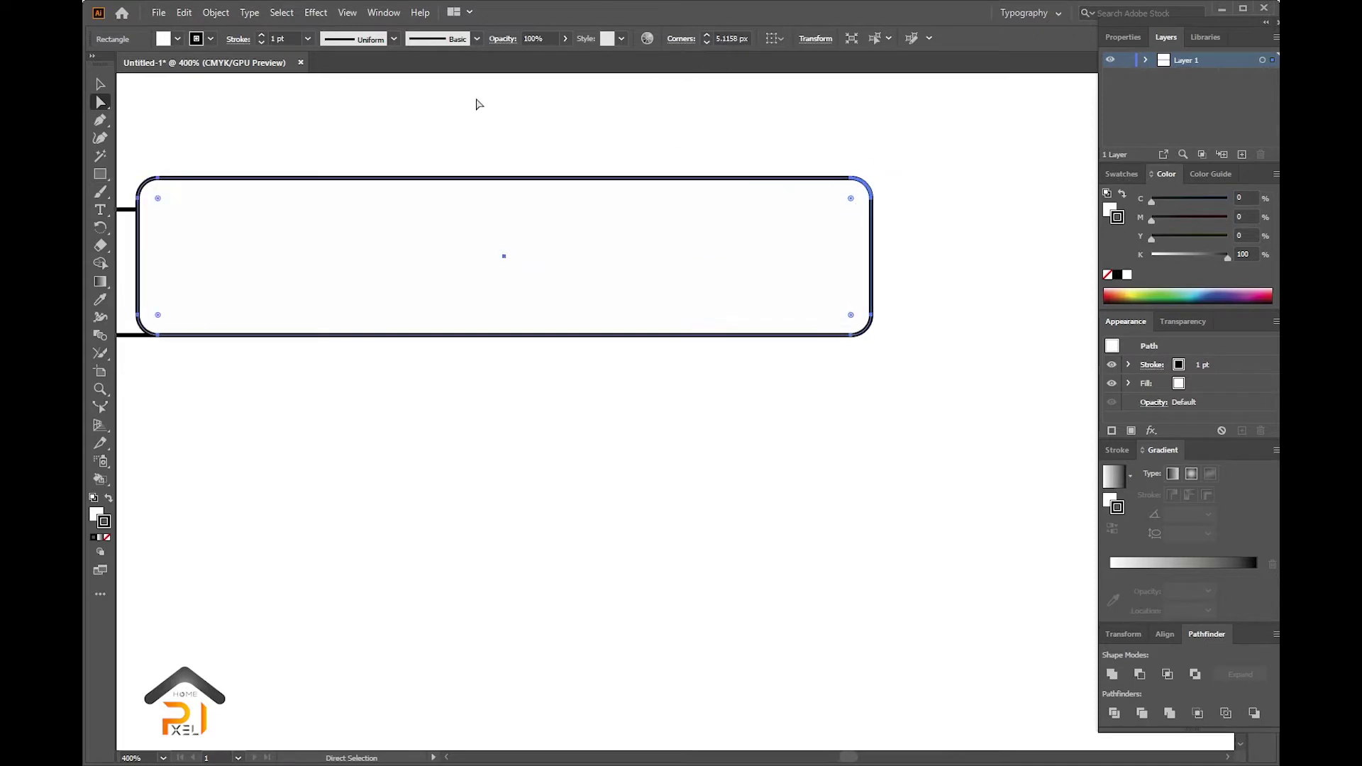
{"action": "scroll", "coordinate": [476, 104], "scroll_direction": "down", "scroll_amount": 1}
{"action": "key", "text": "v"}
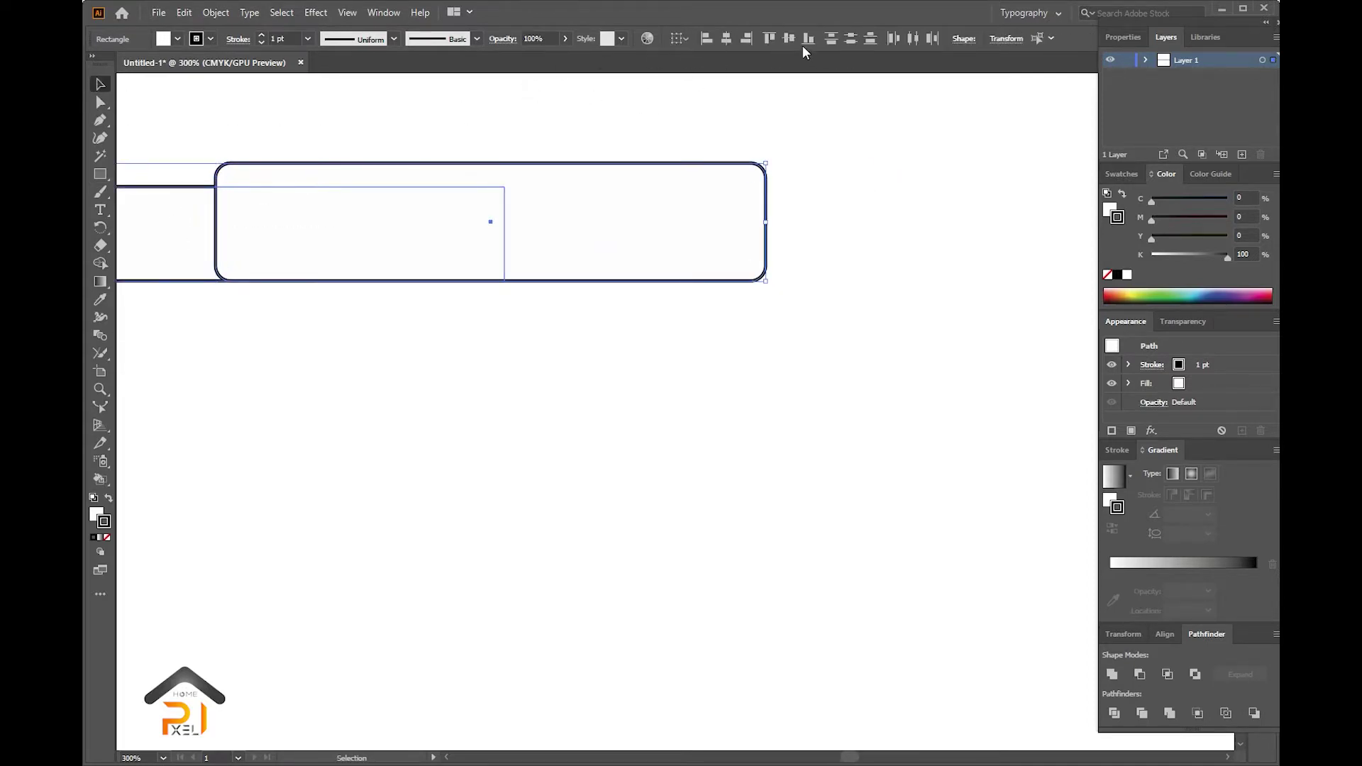
{"action": "key", "text": "ctrl+1"}
{"action": "key", "text": "m"}
- Build a tapered trapezoid joined to a rectangle, and Alt-drag a copy below it
{"action": "left_click_drag", "start_coordinate": [565, 162], "coordinate": [435, 235]}
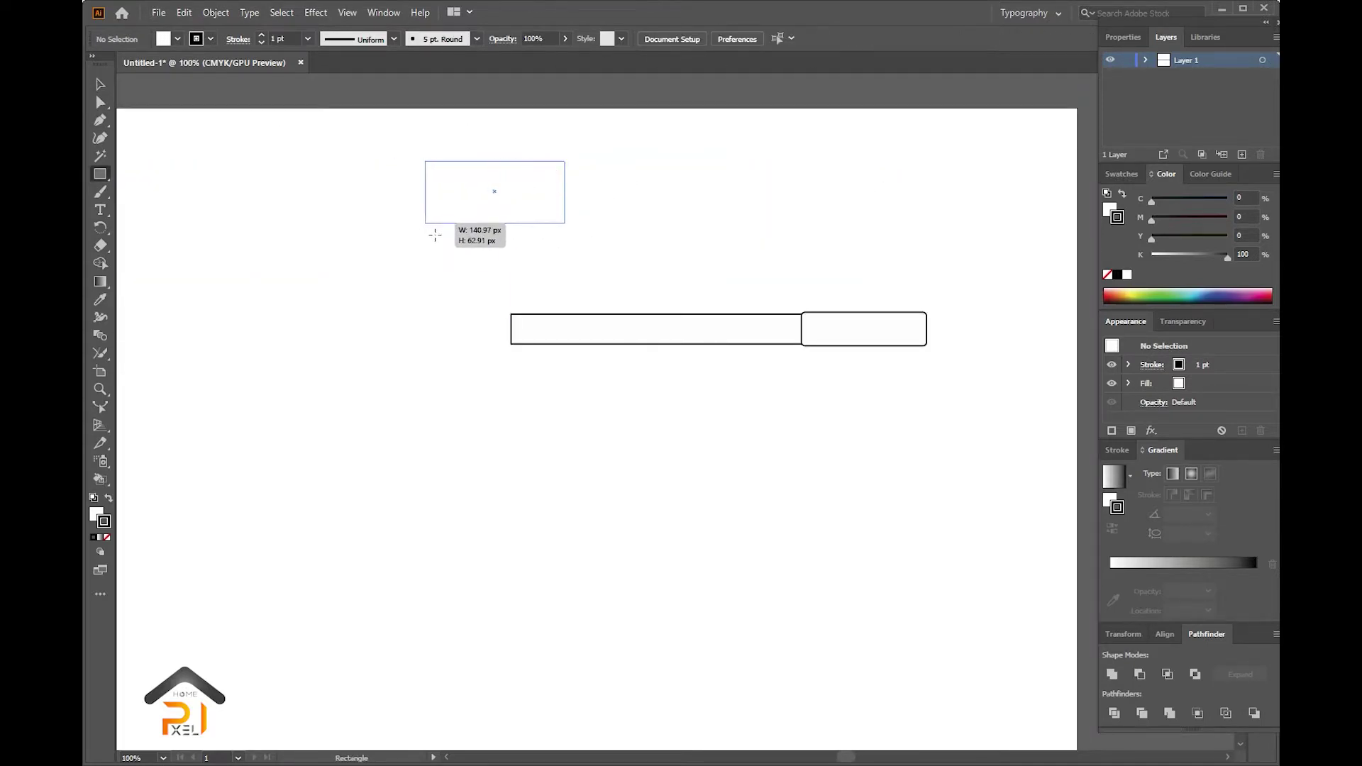
{"action": "scroll", "coordinate": [402, 168], "scroll_direction": "up", "scroll_amount": 3}
{"action": "left_click_drag", "start_coordinate": [470, 147], "coordinate": [209, 332]}
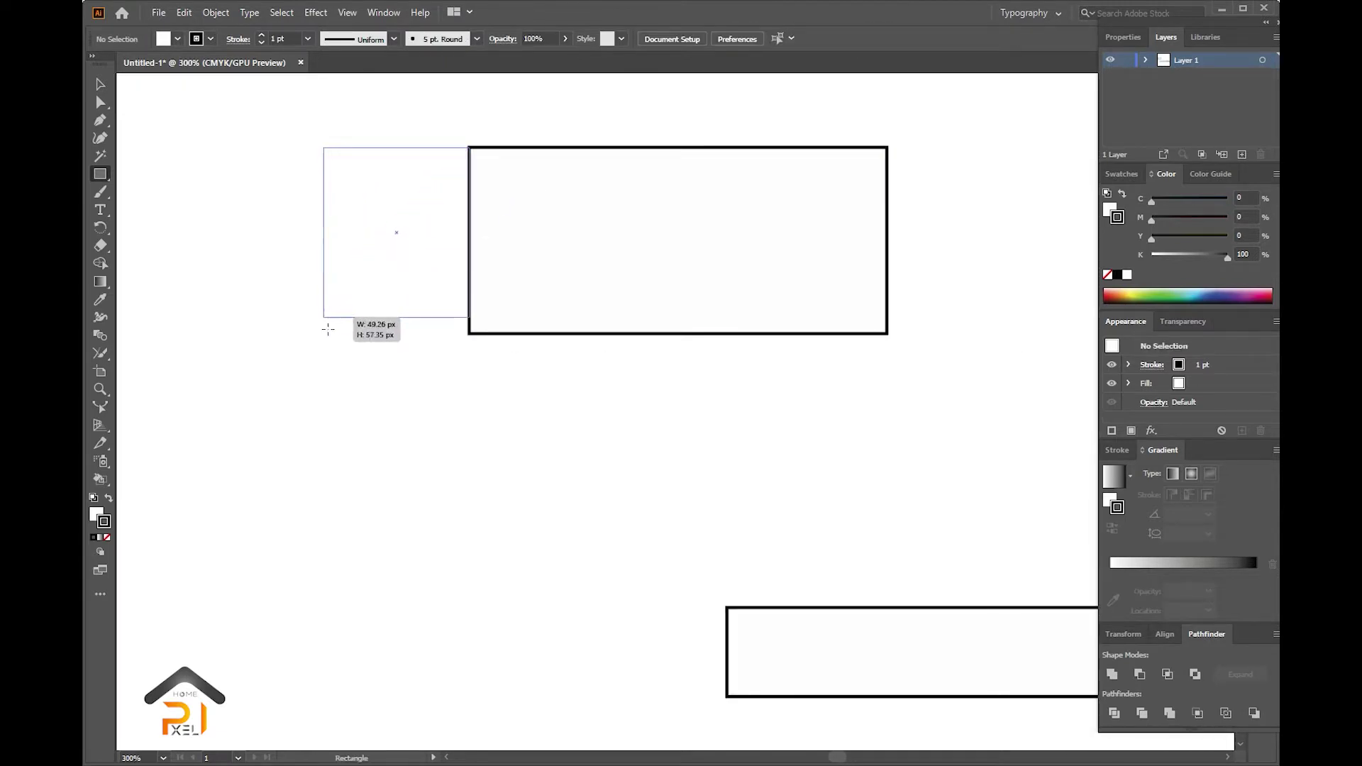
{"action": "key", "text": "a"}
{"action": "left_click_drag", "start_coordinate": [318, 181], "coordinate": [239, 204]}
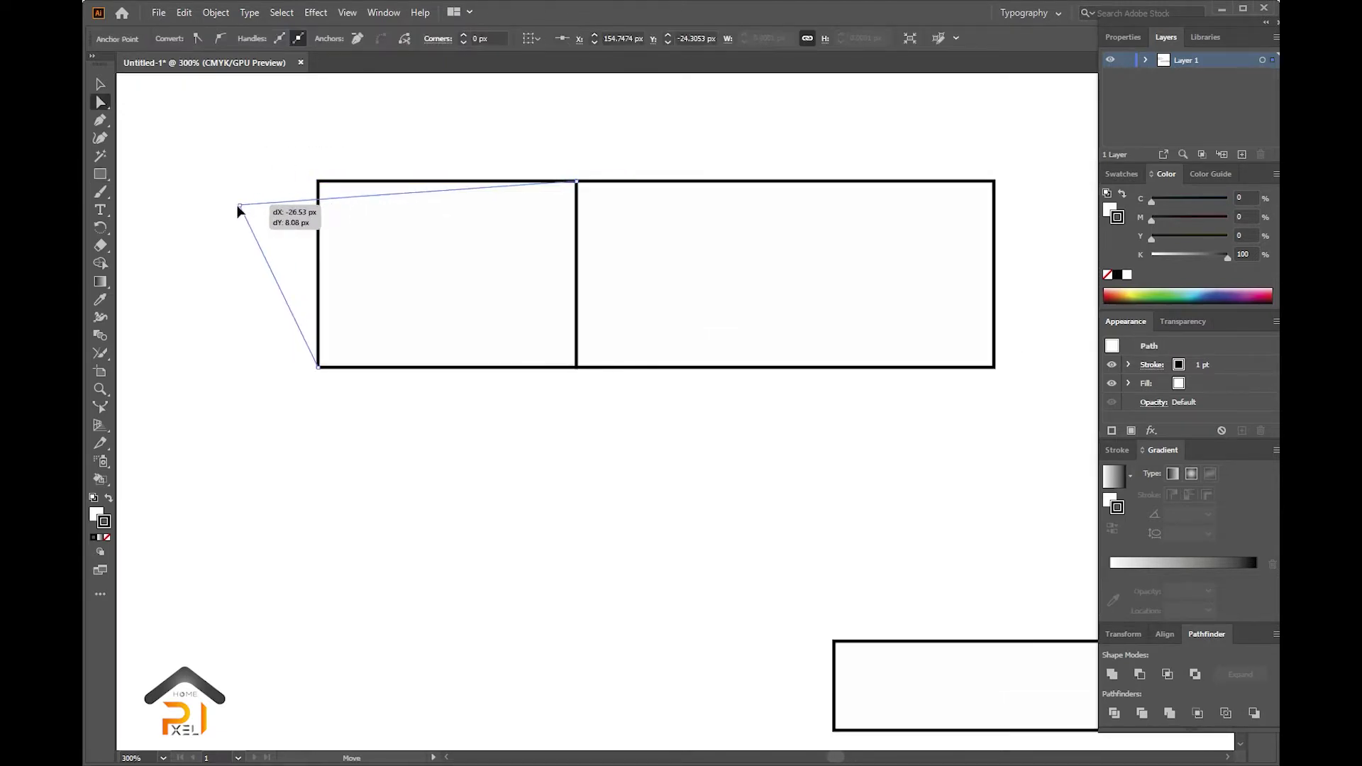
{"action": "left_click_drag", "start_coordinate": [318, 366], "coordinate": [238, 348]}
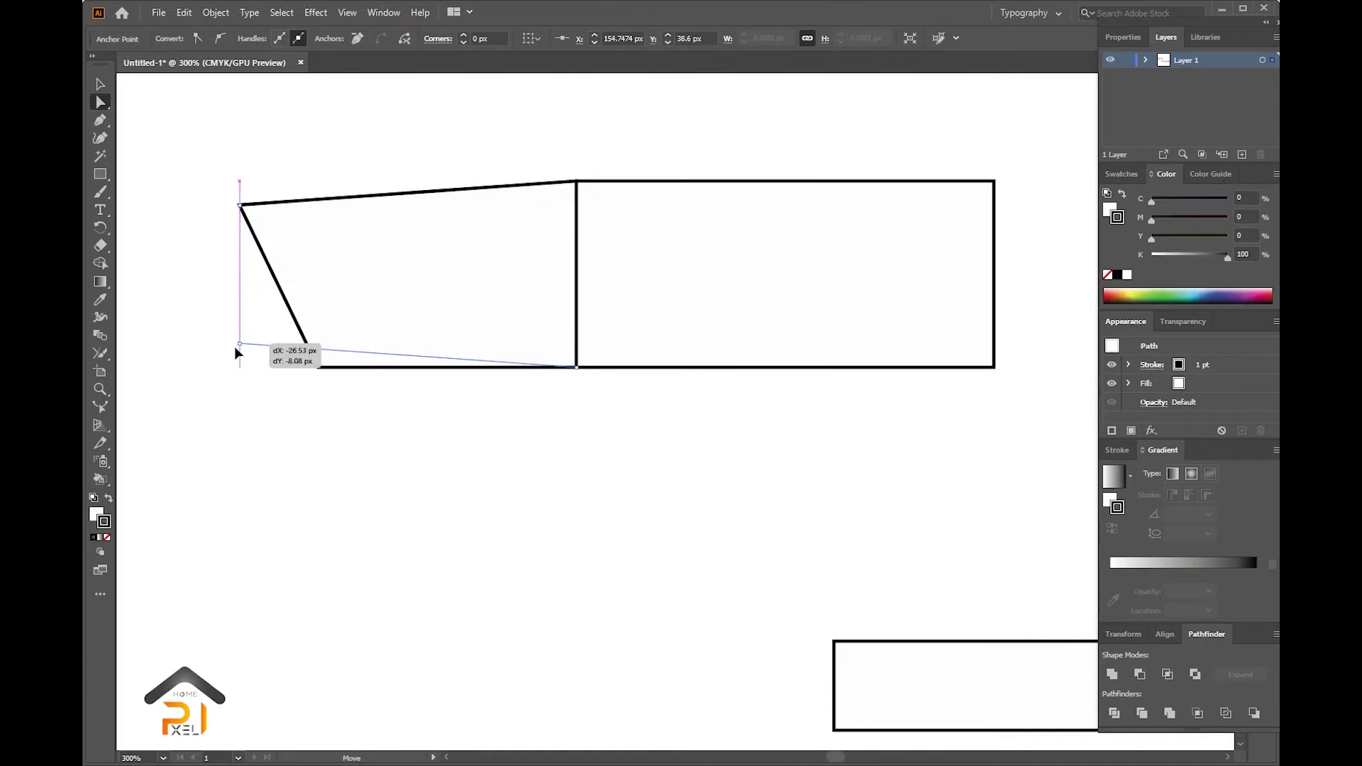
{"action": "left_click", "coordinate": [577, 371]}
{"action": "mouse_move", "coordinate": [578, 371]}
{"action": "left_mouse_down"}
{"action": "mouse_move", "coordinate": [378, 499]}
{"action": "mouse_move", "coordinate": [481, 546]}
{"action": "left_mouse_up"}
- Reflect the copied piece vertically and move it level, facing the original
{"action": "key", "text": "ctrl+minus"}
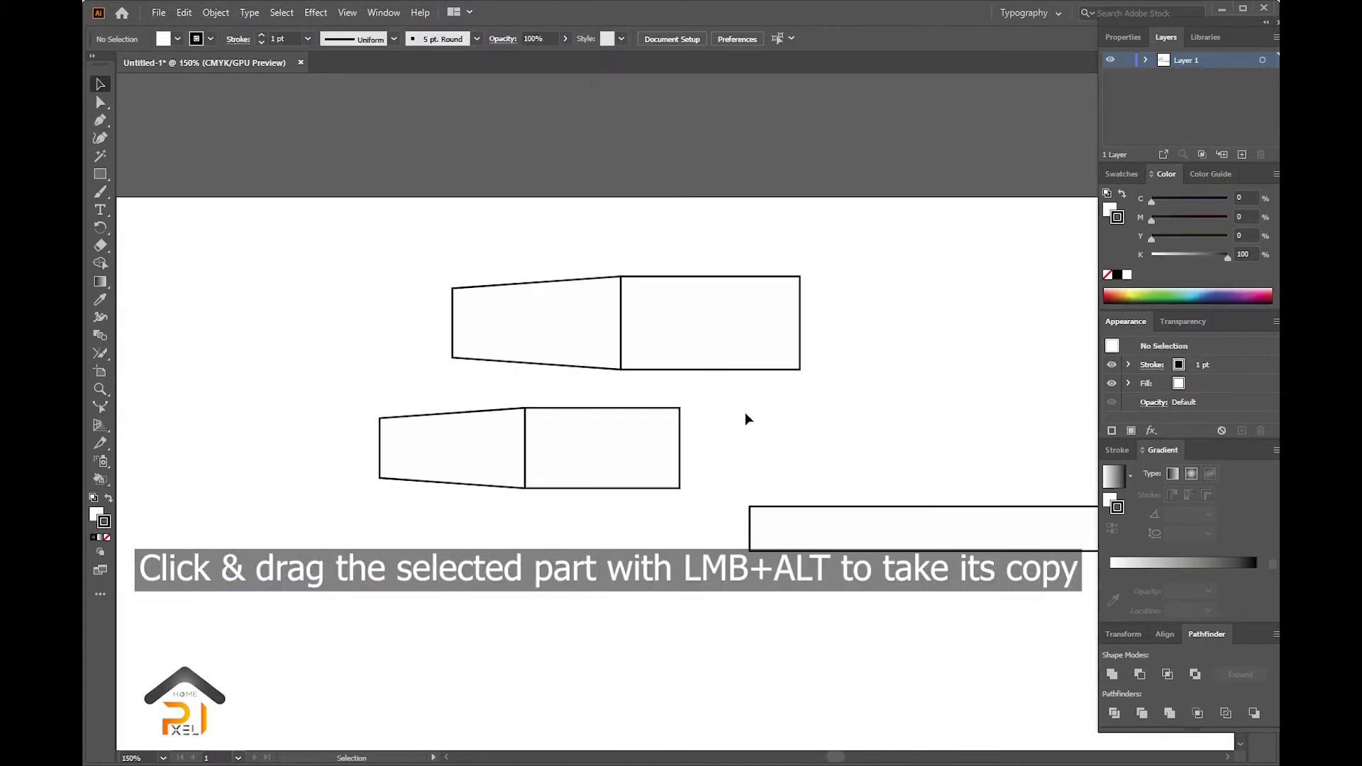
{"action": "right_click", "coordinate": [461, 472]}
{"action": "mouse_move", "coordinate": [507, 372]}
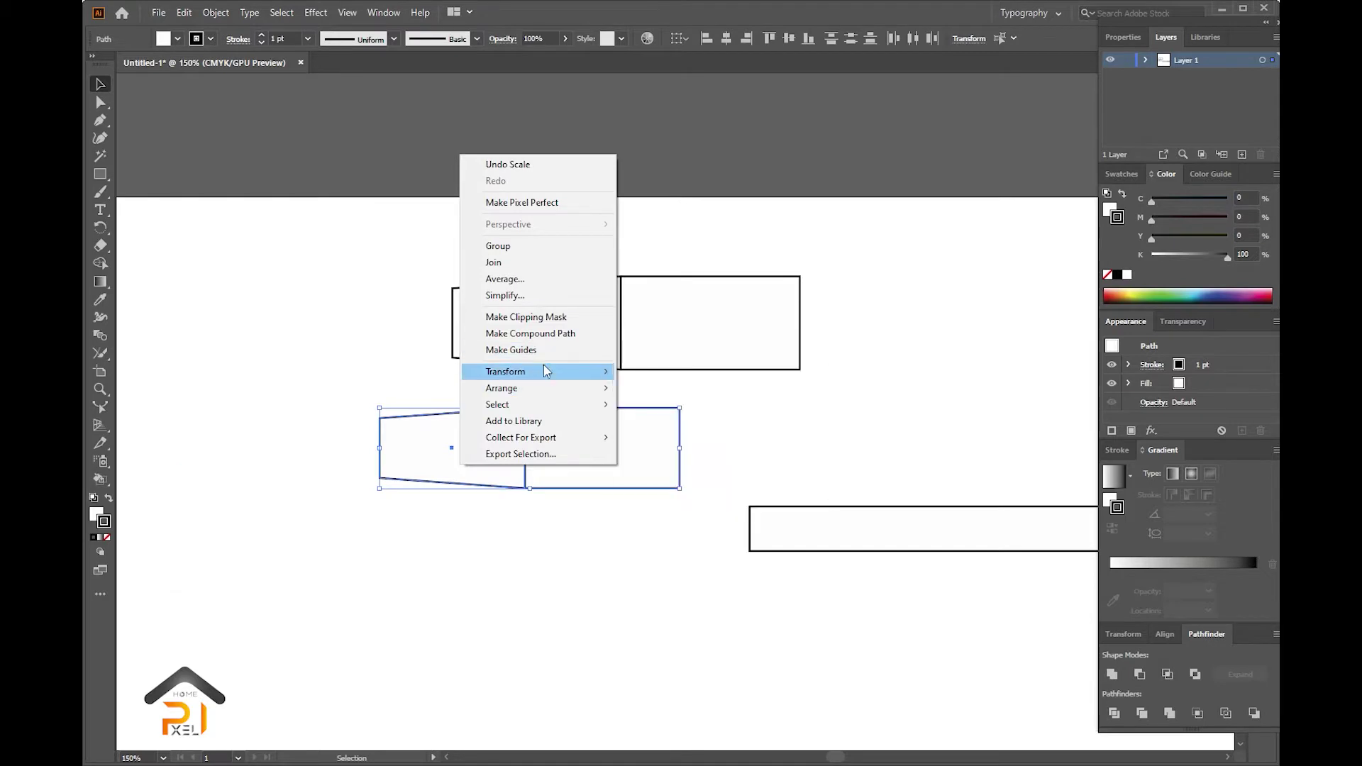
{"action": "left_click", "coordinate": [664, 425]}
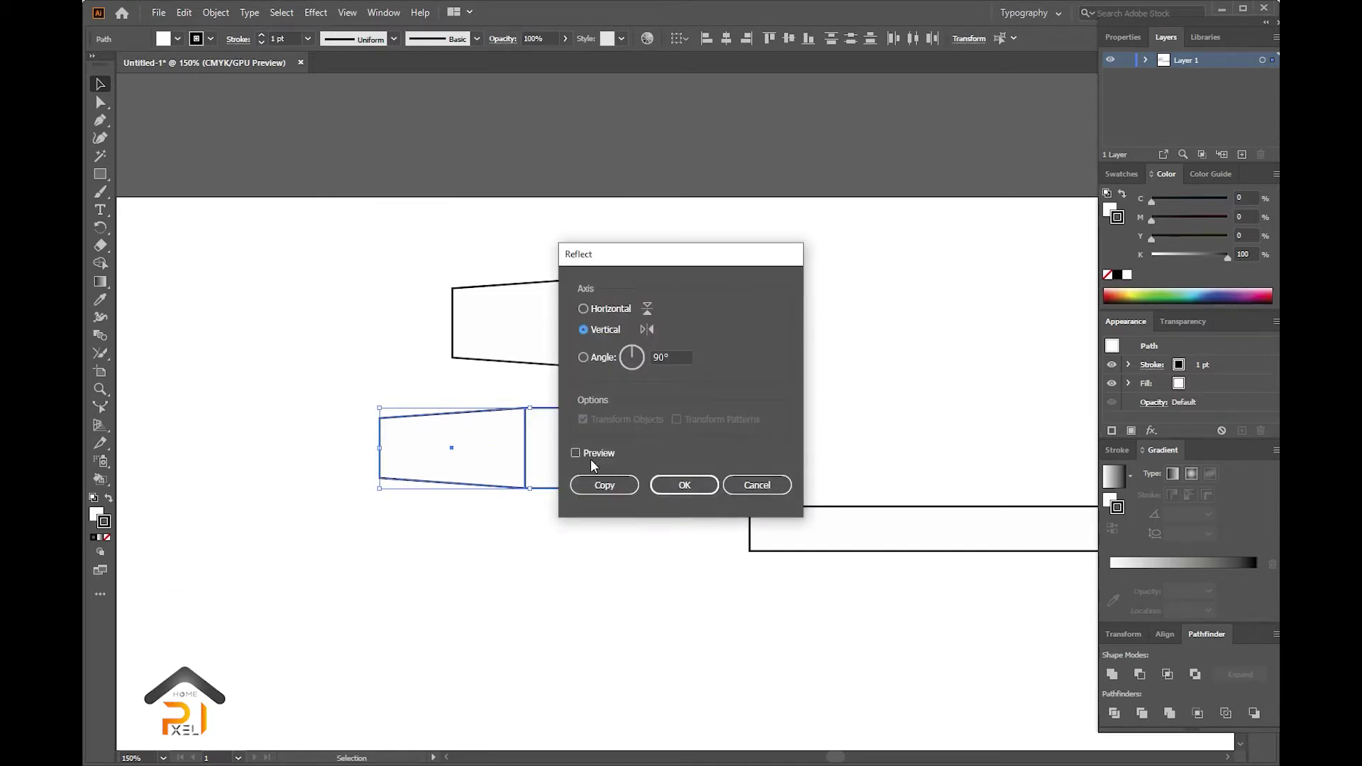
{"action": "left_click", "coordinate": [577, 454]}
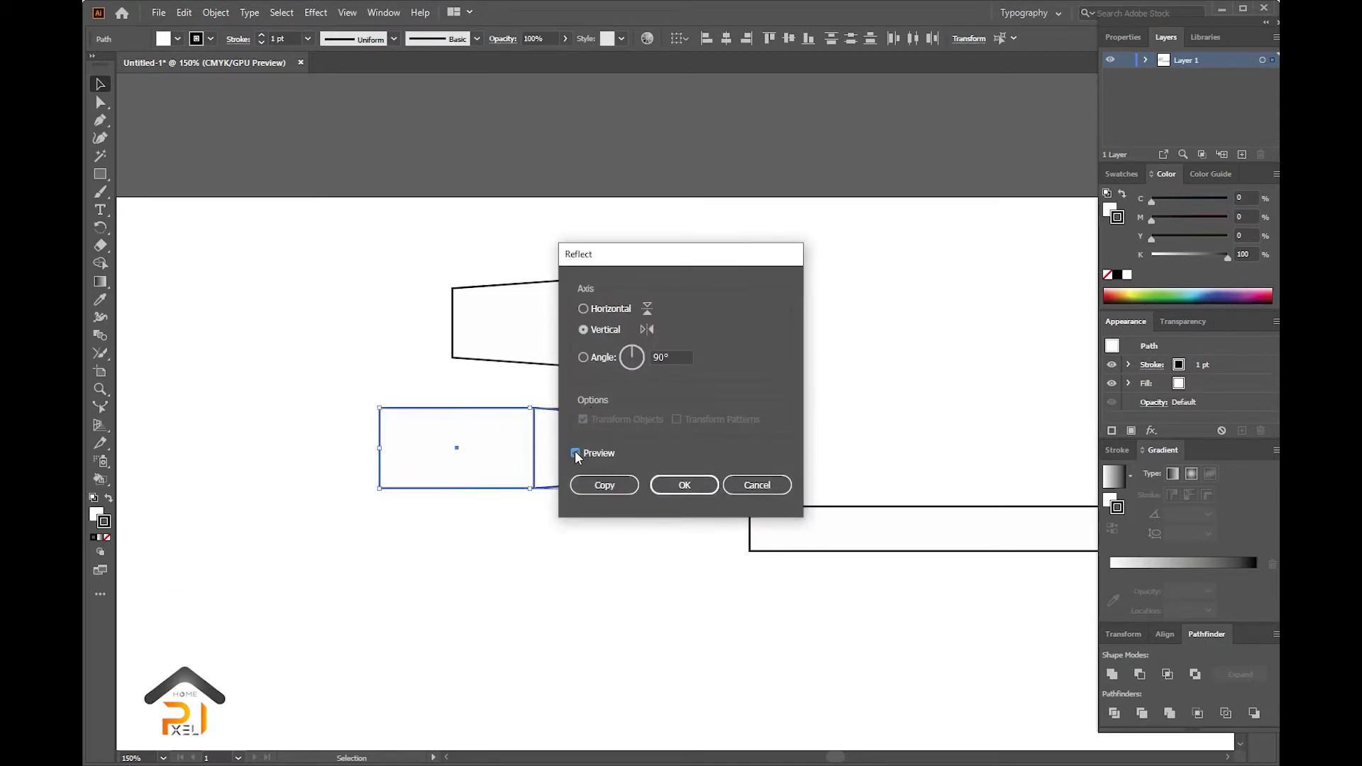
{"action": "left_click", "coordinate": [684, 484]}
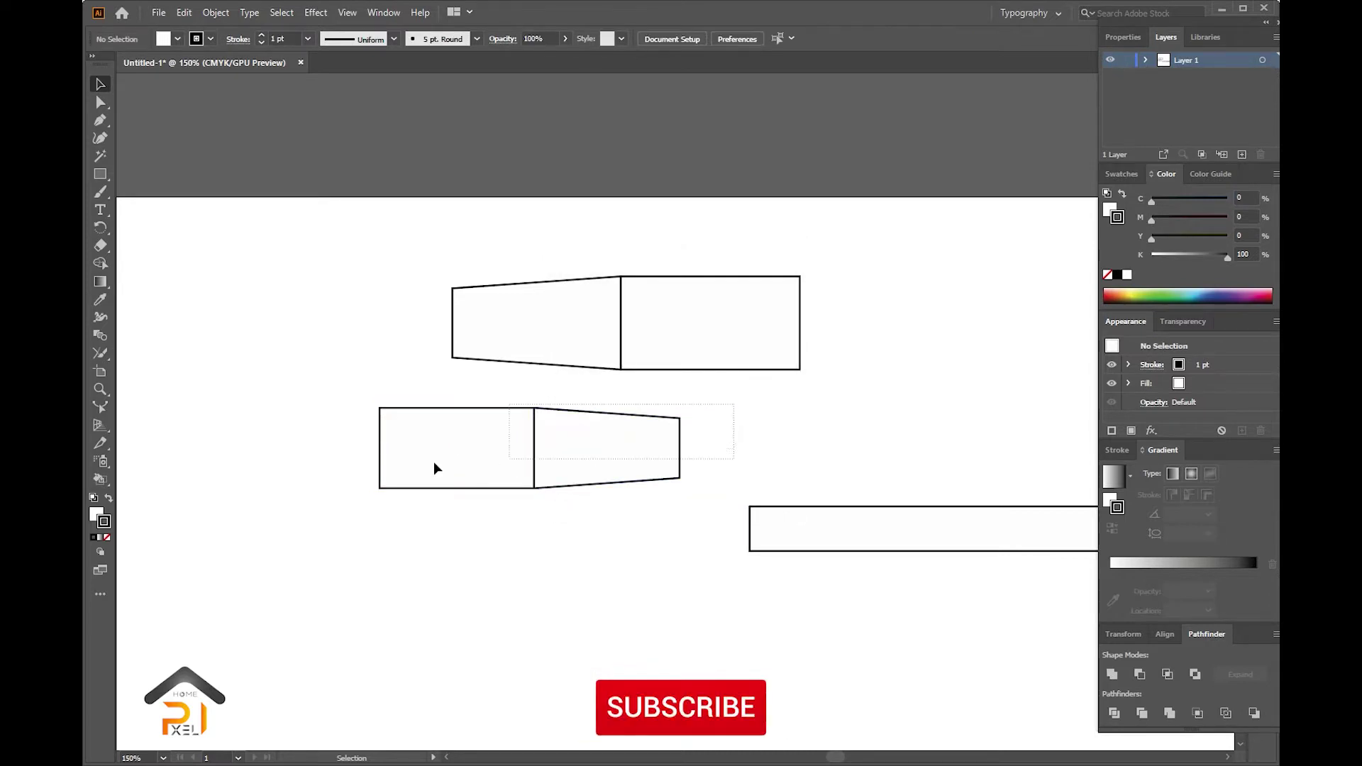
{"action": "left_click_drag", "start_coordinate": [435, 468], "coordinate": [206, 337]}
- Round the outer corners of both end rectangles with live corners, then select everything
{"action": "key", "text": "a"}
{"action": "left_click", "coordinate": [816, 341]}
{"action": "scroll", "coordinate": [872, 275], "scroll_direction": "up", "scroll_amount": 4}
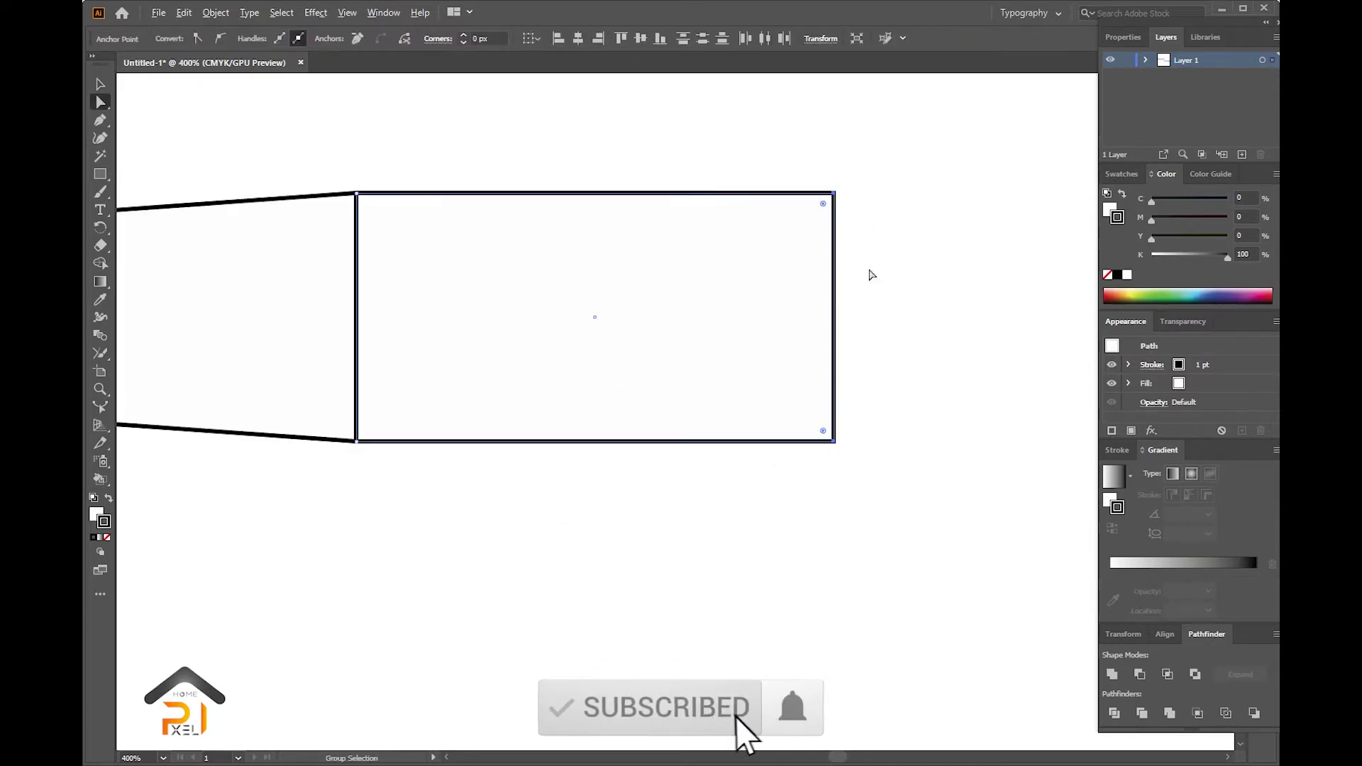
{"action": "left_click_drag", "start_coordinate": [824, 206], "coordinate": [821, 209]}
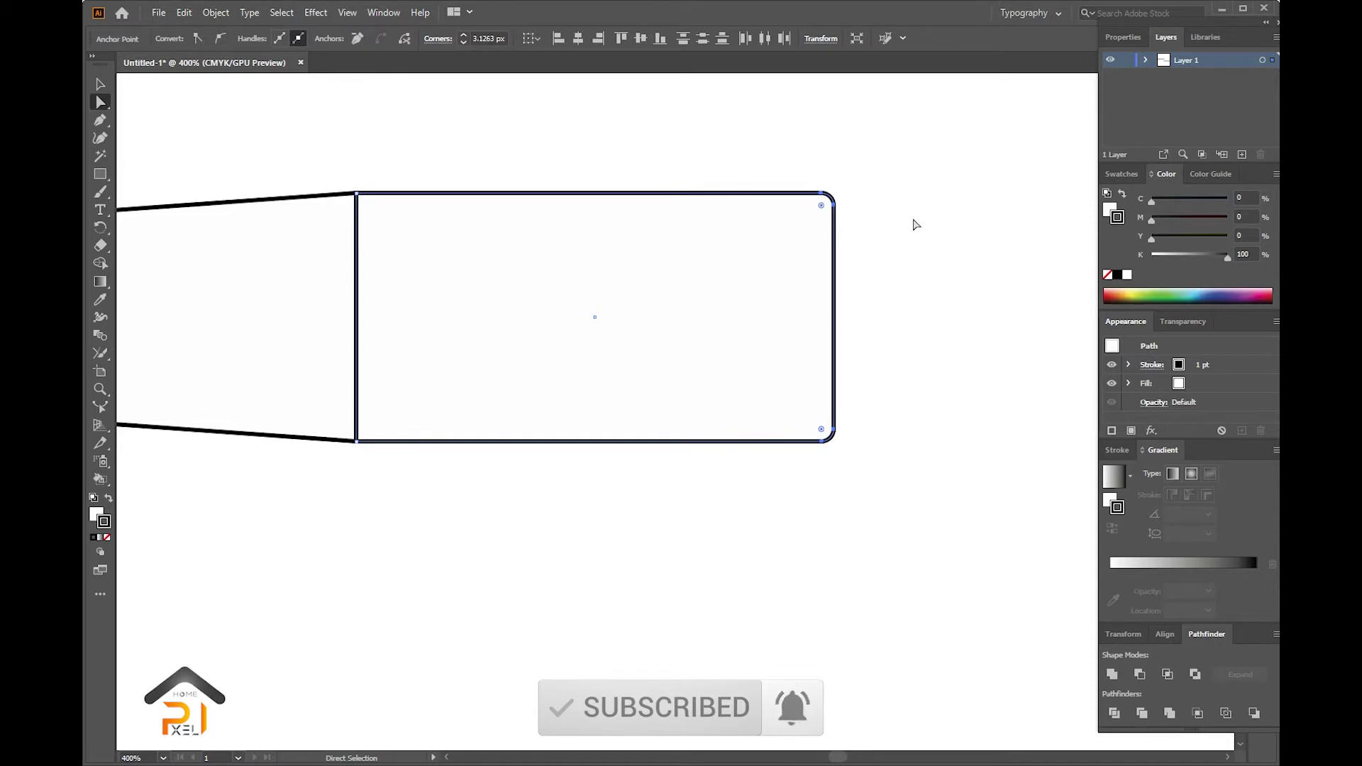
{"action": "left_click_drag", "start_coordinate": [914, 224], "coordinate": [350, 541]}
{"action": "left_click", "coordinate": [406, 343]}
{"action": "left_click_drag", "start_coordinate": [413, 331], "coordinate": [428, 335]}
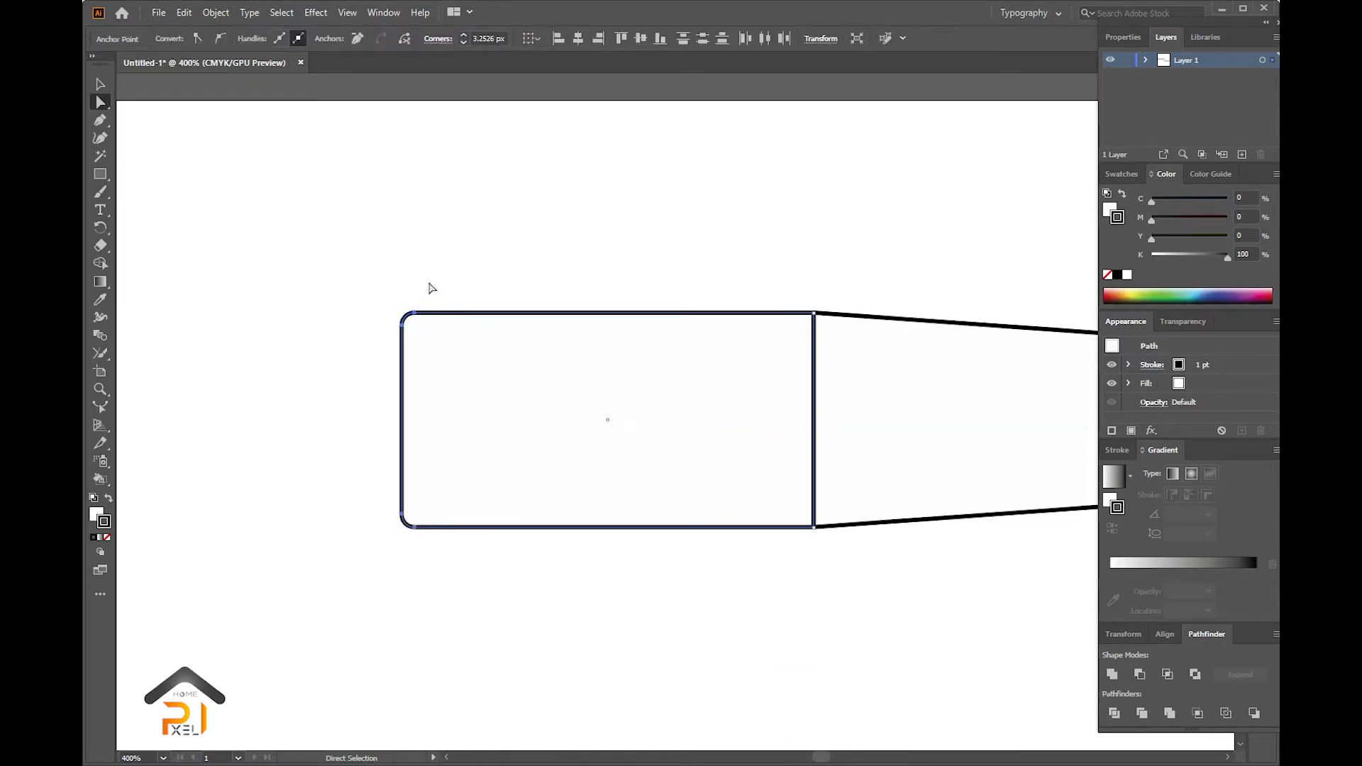
{"action": "key", "text": "v"}
{"action": "key", "text": "ctrl+minus"}
{"action": "key", "text": "ctrl+minus"}
{"action": "key", "text": "ctrl+minus"}
{"action": "key", "text": "ctrl+a"}
- Draw a rounded rectangle body, a flat ellipse top and a band rectangle between the pieces
{"action": "key", "text": "ctrl+shift+a"}
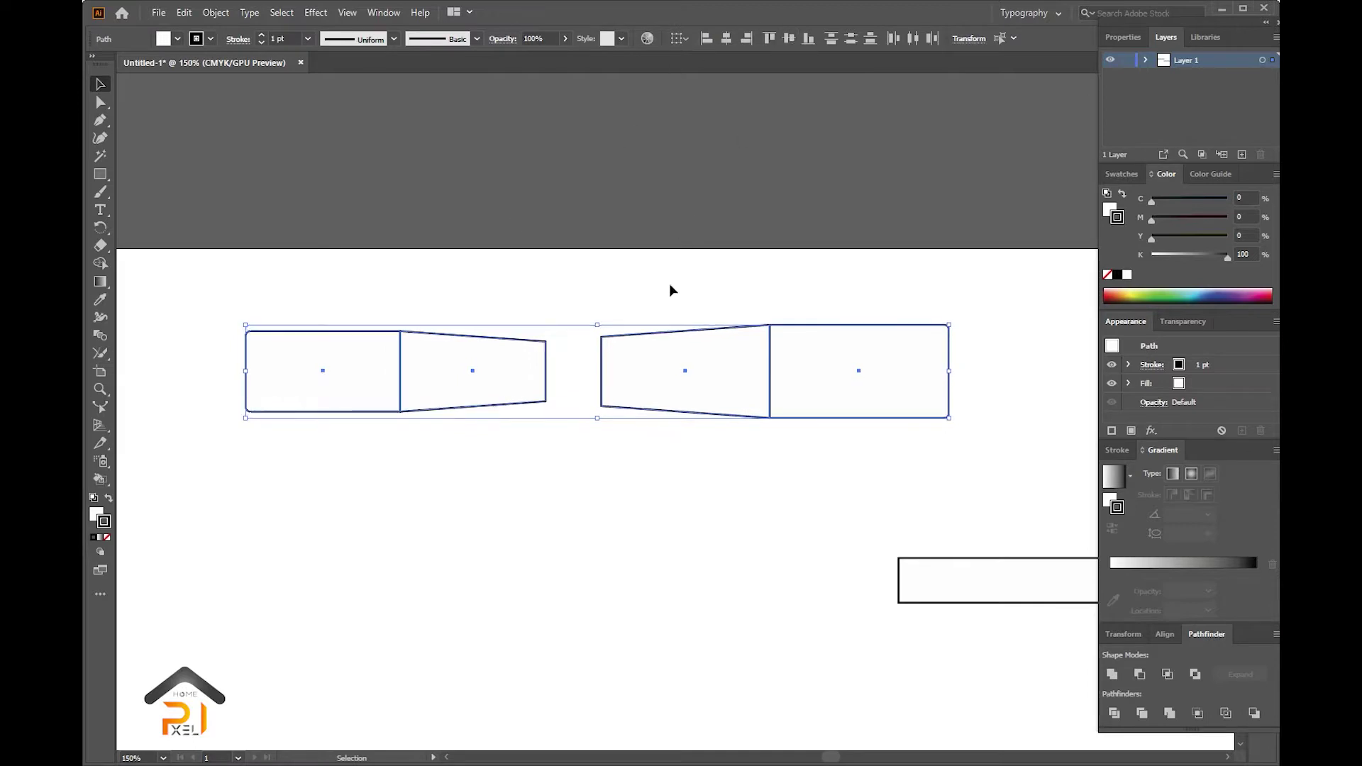
{"action": "key", "text": "ctrl+plus"}
{"action": "left_click_drag", "start_coordinate": [581, 268], "coordinate": [493, 355]}
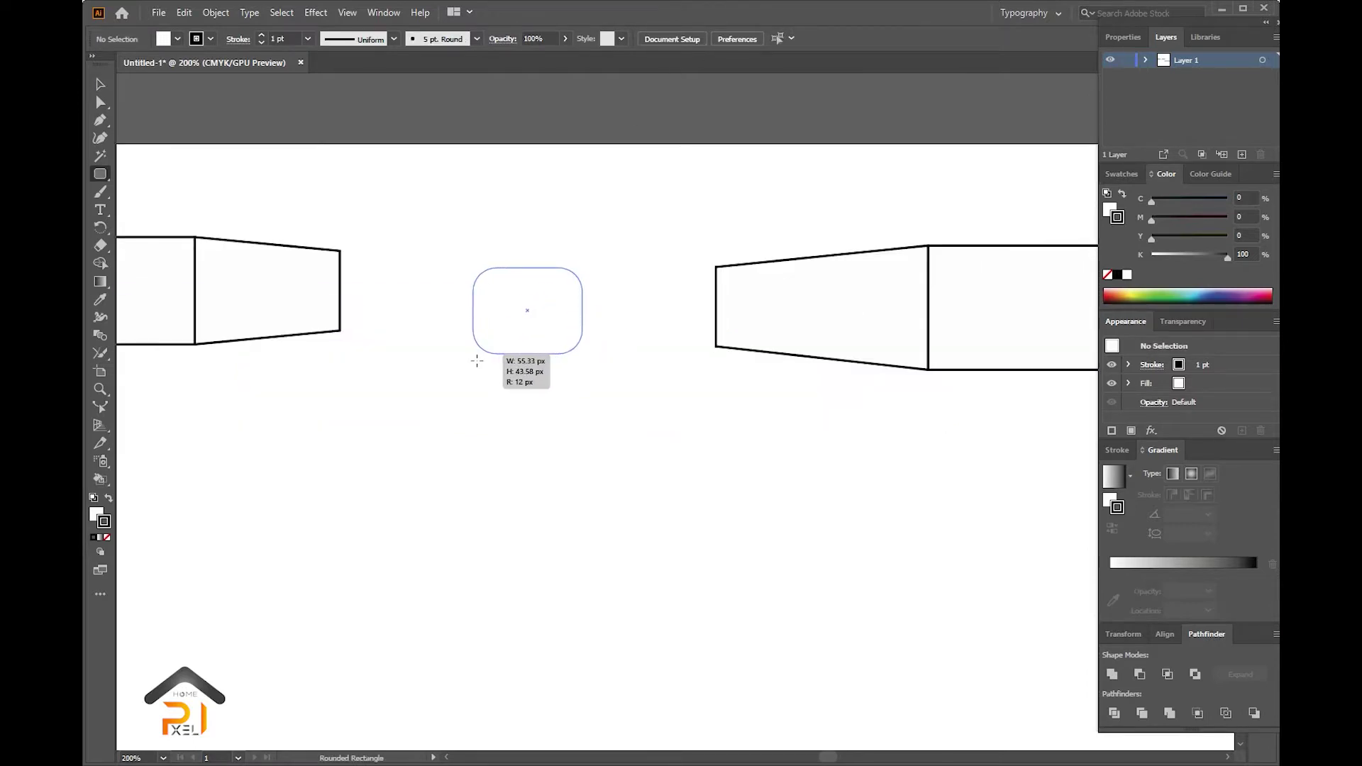
{"action": "key", "text": "l"}
{"action": "left_click_drag", "start_coordinate": [571, 225], "coordinate": [485, 253]}
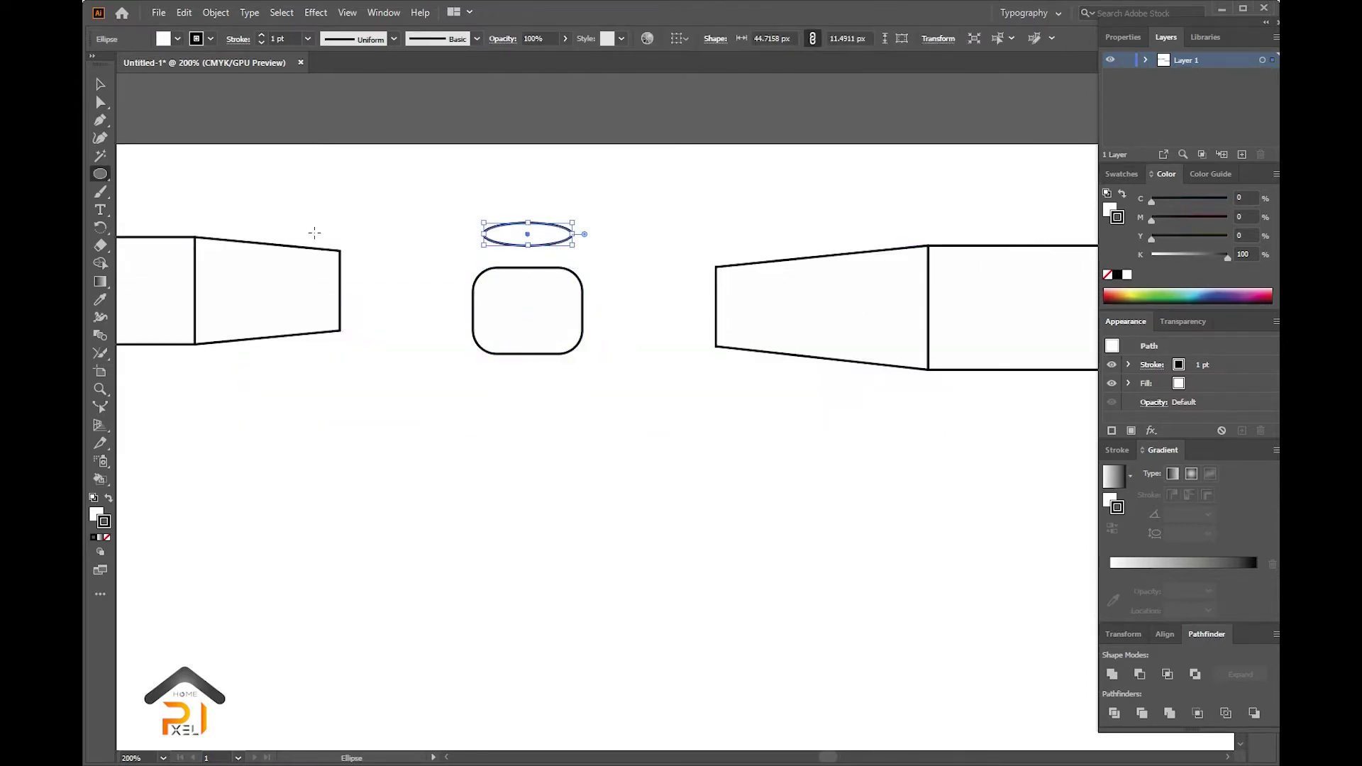
{"action": "key", "text": "ctrl+plus"}
{"action": "key", "text": "m"}
{"action": "left_click_drag", "start_coordinate": [417, 210], "coordinate": [593, 271]}
- Round the band's bottom corners and send it behind the ellipse
{"action": "key", "text": "ctrl+plus"}
{"action": "key", "text": "a"}
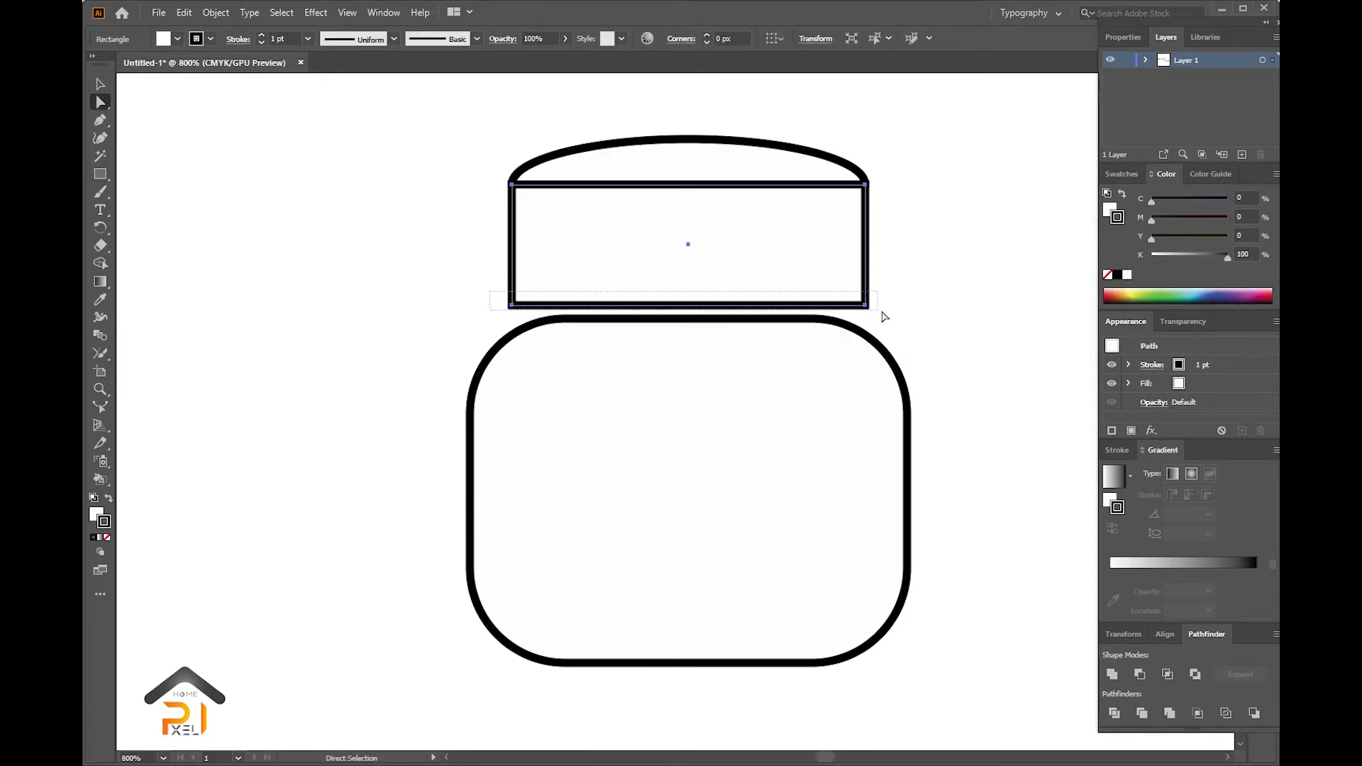
{"action": "left_click_drag", "start_coordinate": [884, 317], "coordinate": [848, 296]}
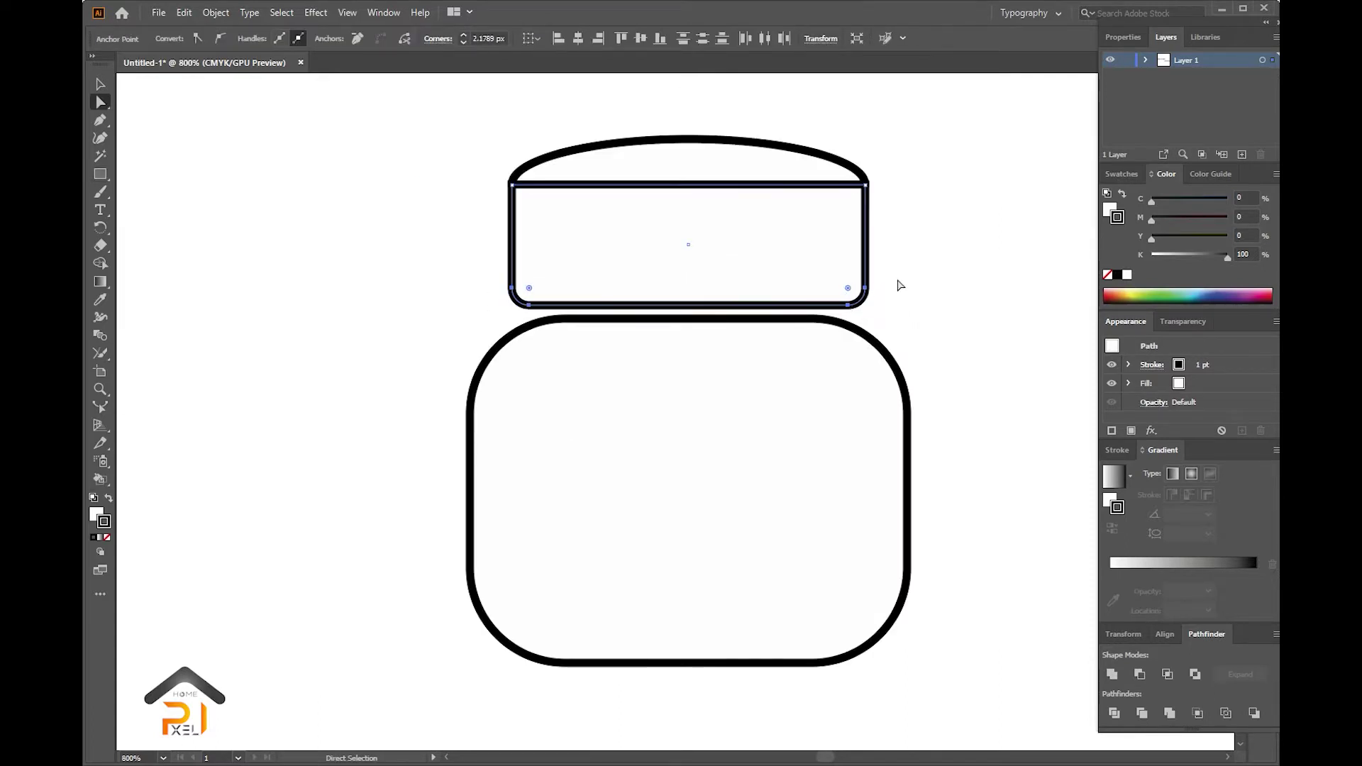
{"action": "key", "text": "v"}
{"action": "right_click", "coordinate": [572, 220]}
{"action": "mouse_move", "coordinate": [614, 468]}
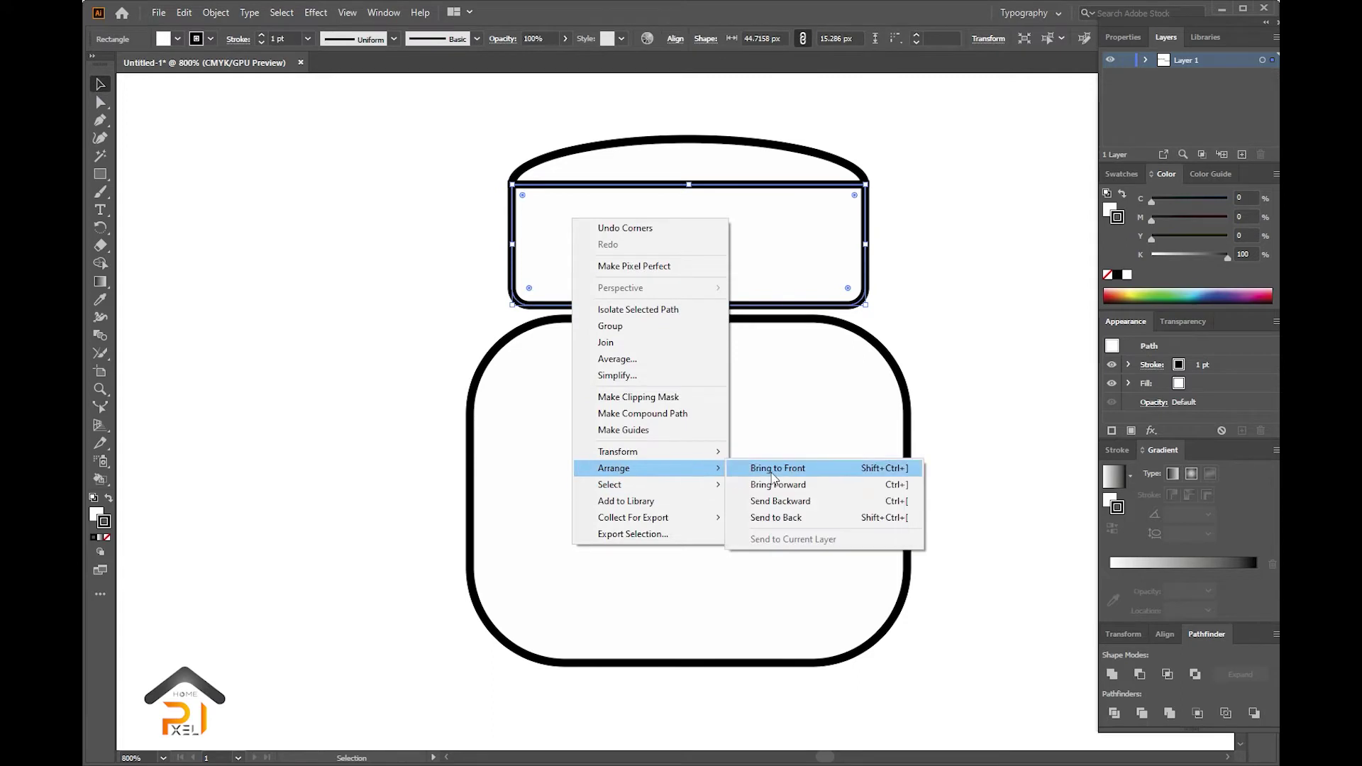
{"action": "left_click", "coordinate": [777, 517]}
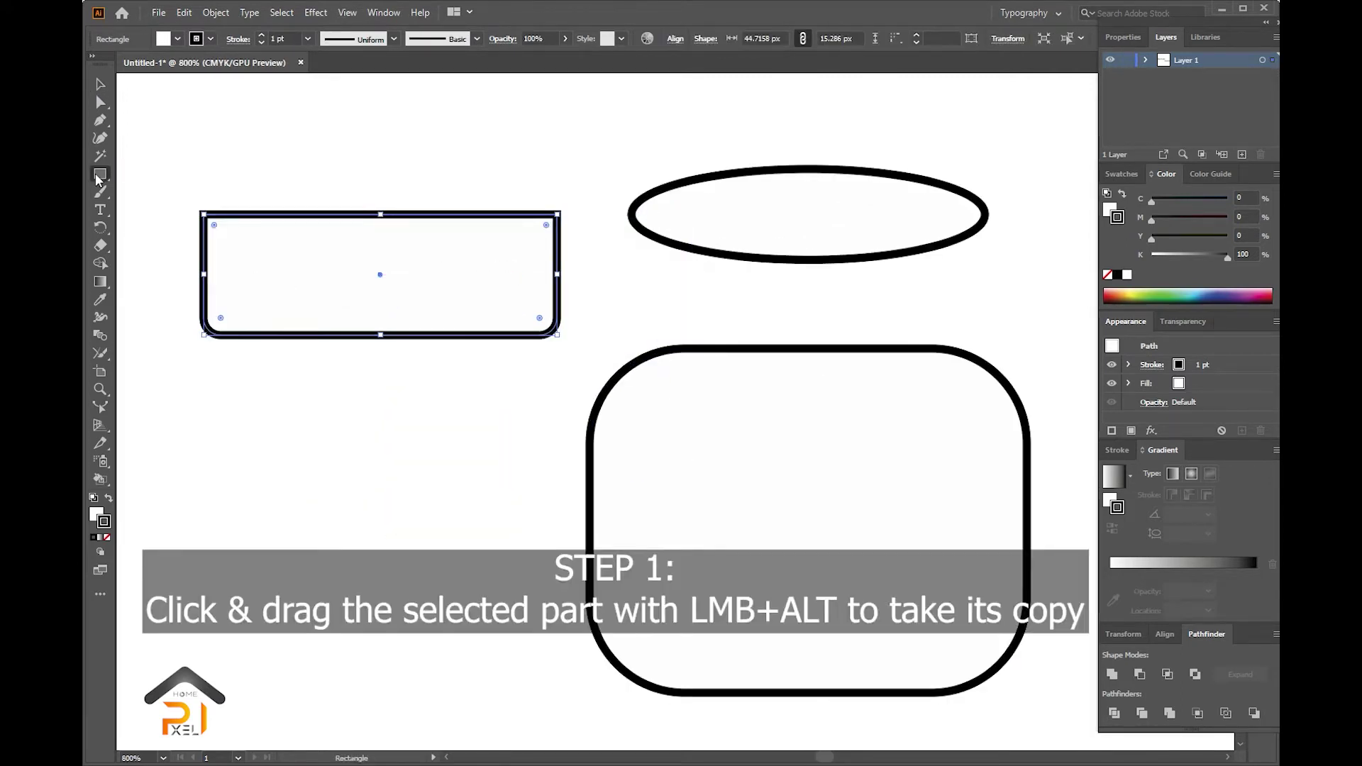
- Fill the band with evenly spaced vertical ridges by copying a narrow bar and repeating with Ctrl+D
{"action": "scroll", "coordinate": [213, 228], "scroll_direction": "up", "scroll_amount": 2}
{"action": "left_click_drag", "start_coordinate": [276, 199], "coordinate": [250, 441]}
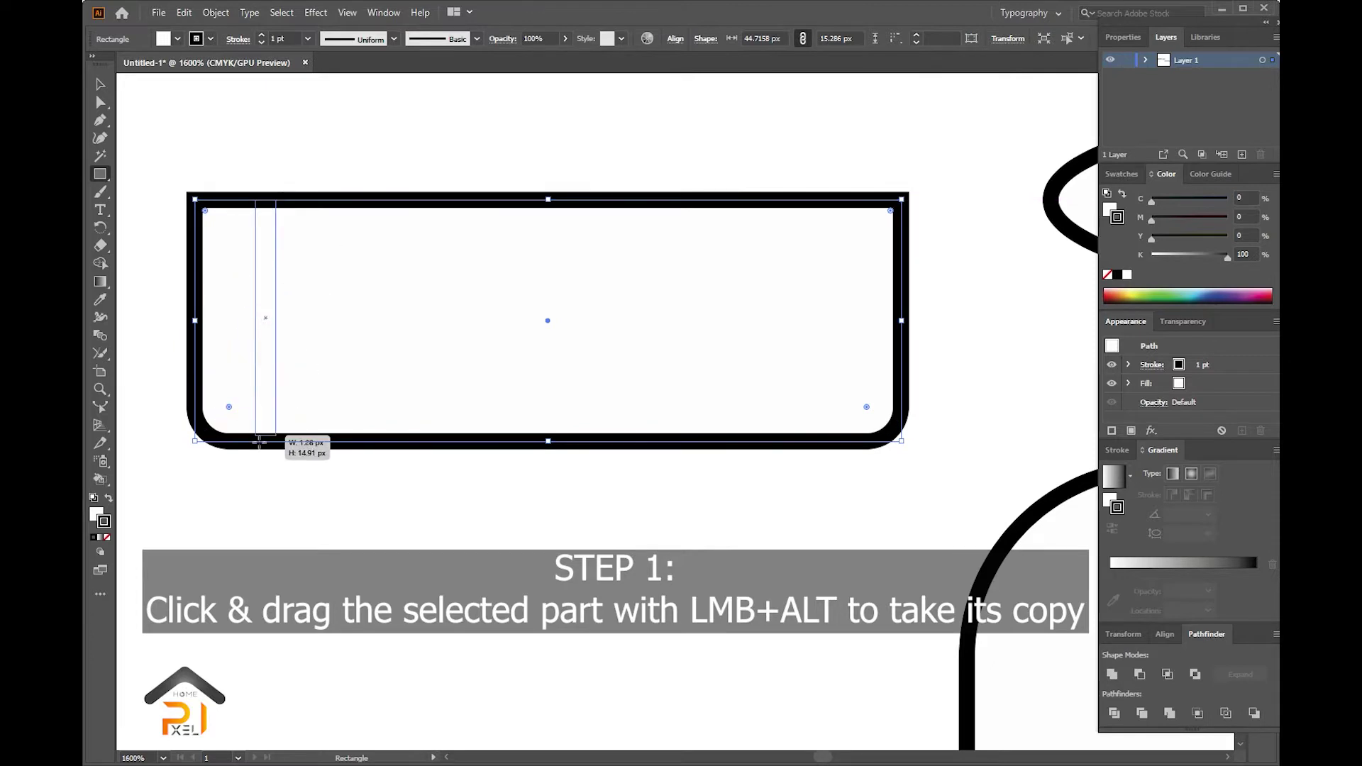
{"action": "key", "text": "v"}
{"action": "left_click_drag", "start_coordinate": [275, 284], "coordinate": [332, 283]}
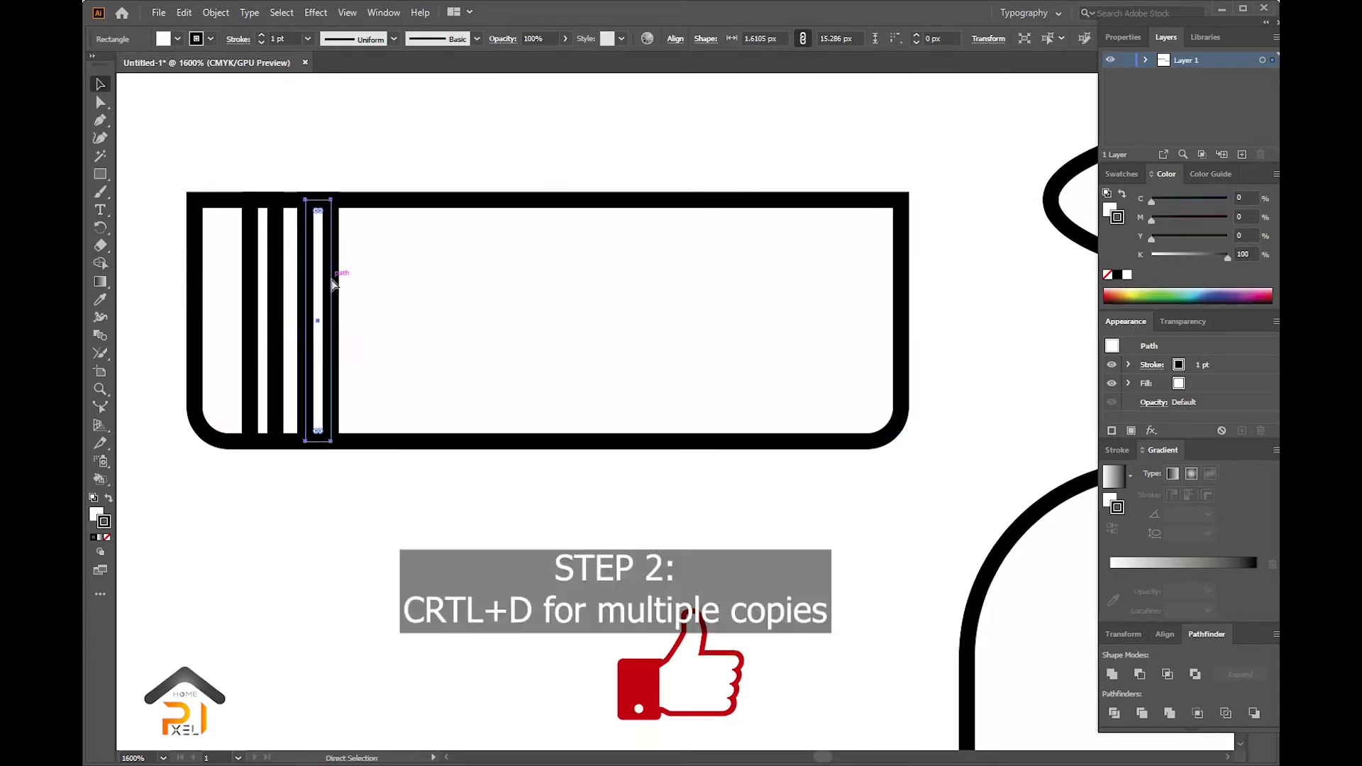
{"action": "key", "text": "ctrl+d"}
{"action": "key", "text": "ctrl+d"}
{"action": "key", "text": "ctrl+d"}
{"action": "key", "text": "ctrl+d"}
{"action": "key", "text": "ctrl+d"}
{"action": "key", "text": "ctrl+d"}
{"action": "key", "text": "ctrl+d"}
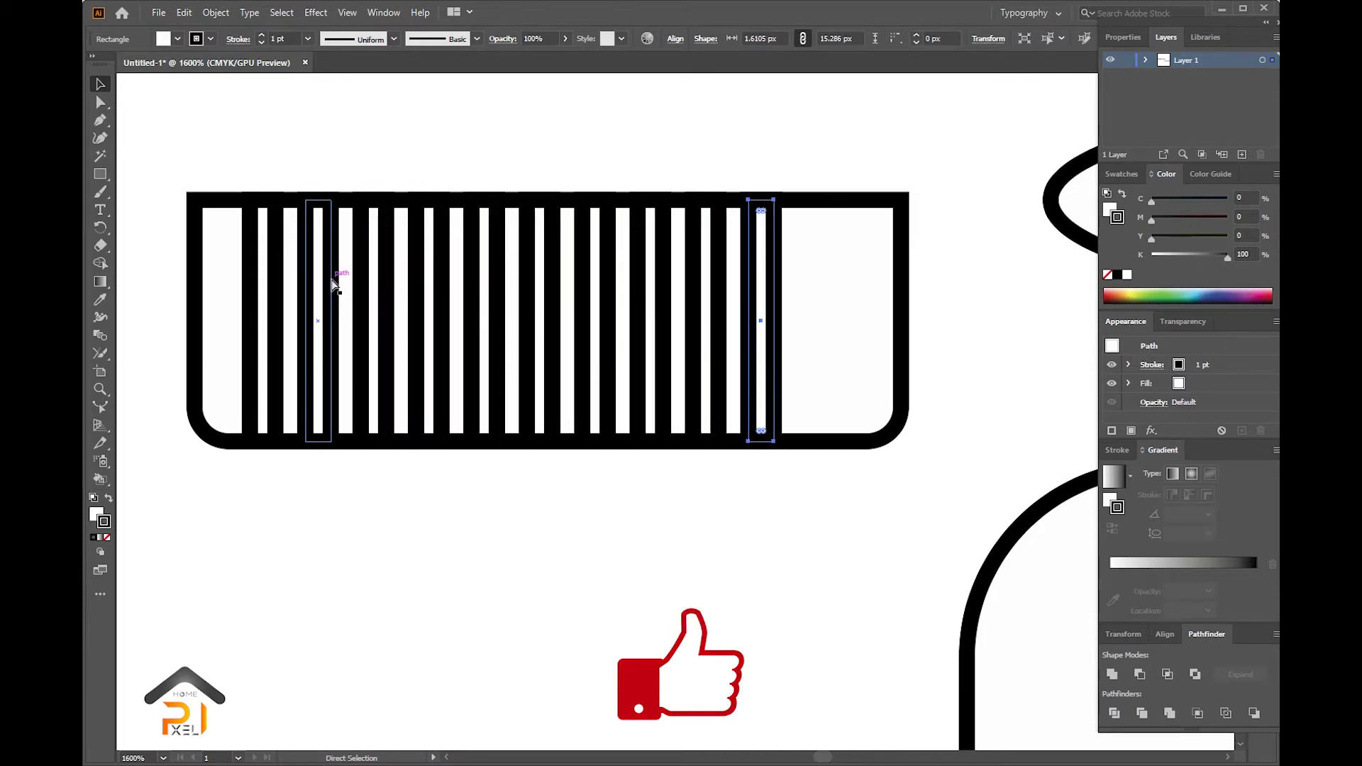
{"action": "key", "text": "ctrl+d"}
{"action": "key", "text": "ctrl+minus"}
{"action": "key", "text": "ctrl+minus"}
{"action": "key", "text": "ctrl+minus"}
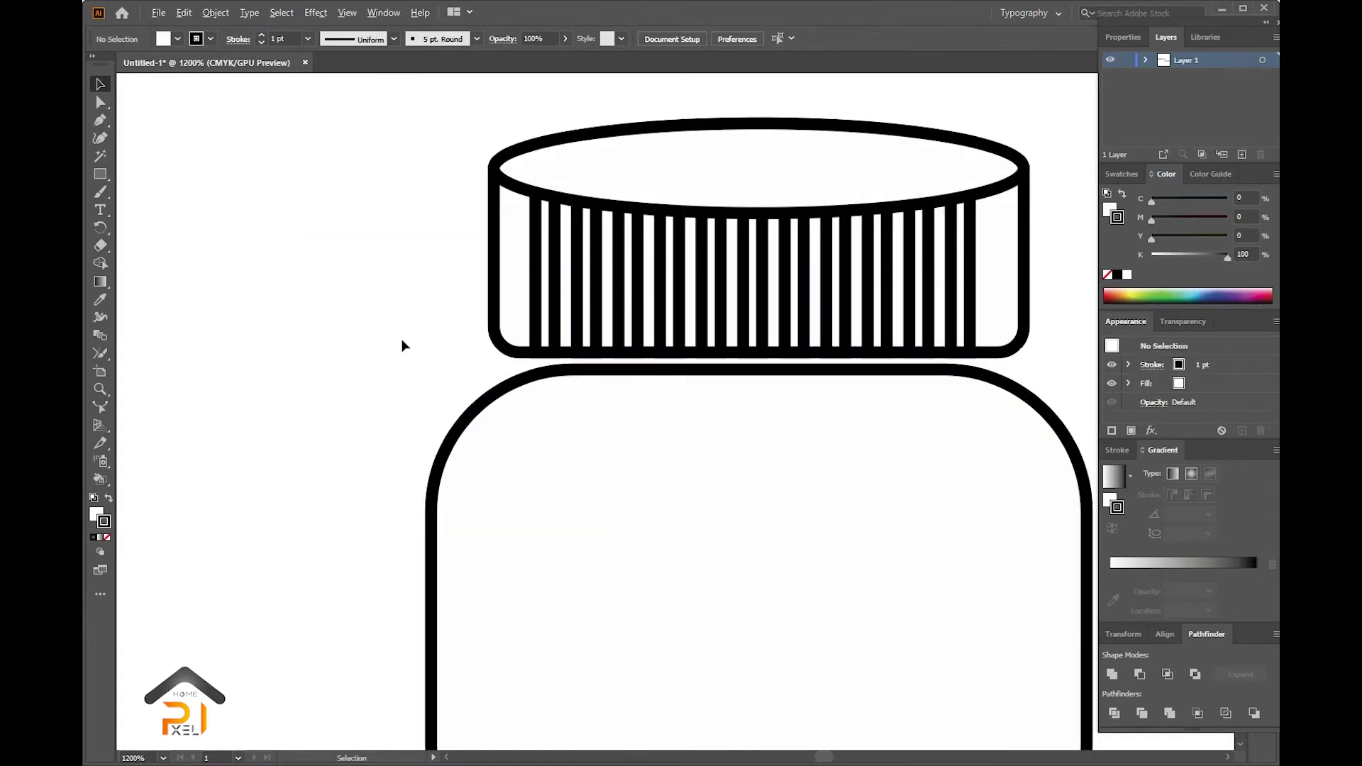
- Copy the tall rounded shape to the left and outline a stepped, notched base below the knob
{"action": "key", "text": "v"}
{"action": "left_click_drag", "start_coordinate": [680, 386], "coordinate": [512, 386]}
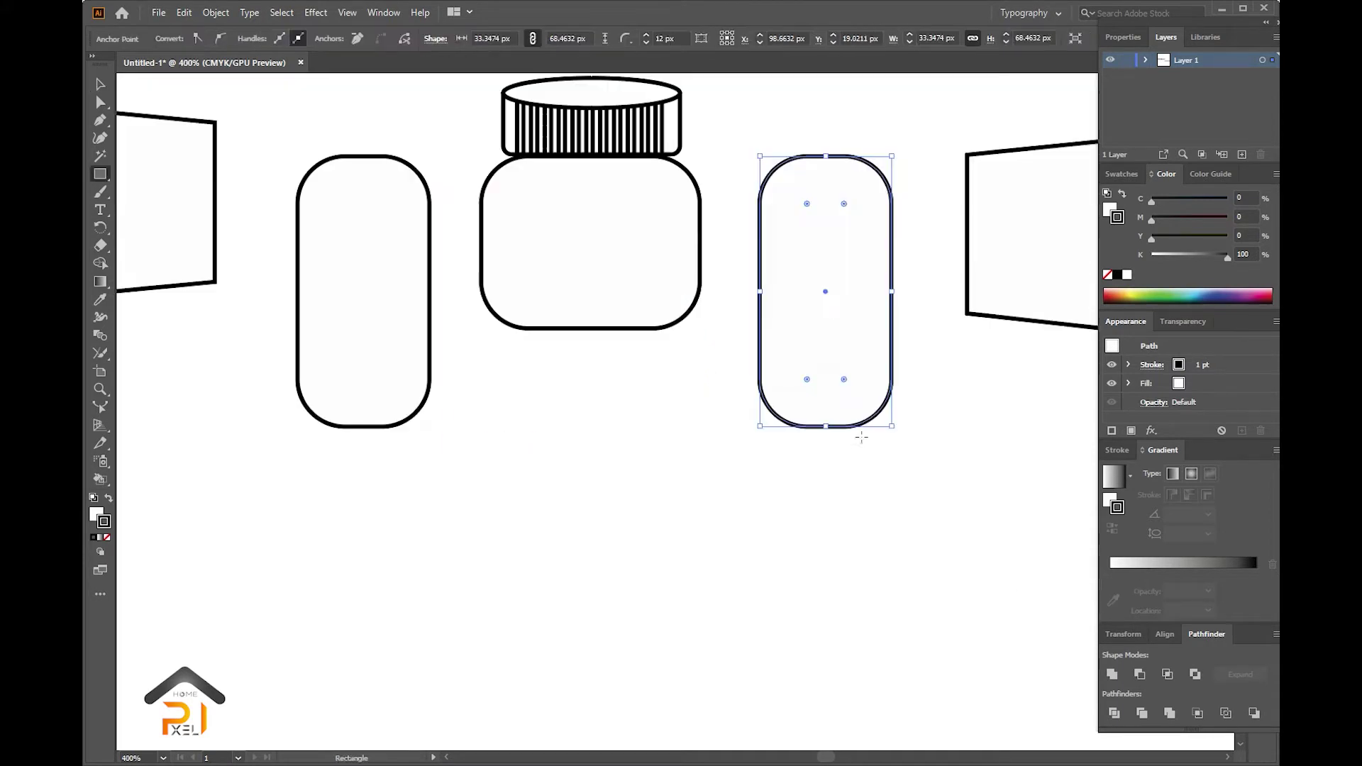
{"action": "left_click_drag", "start_coordinate": [951, 405], "coordinate": [305, 471]}
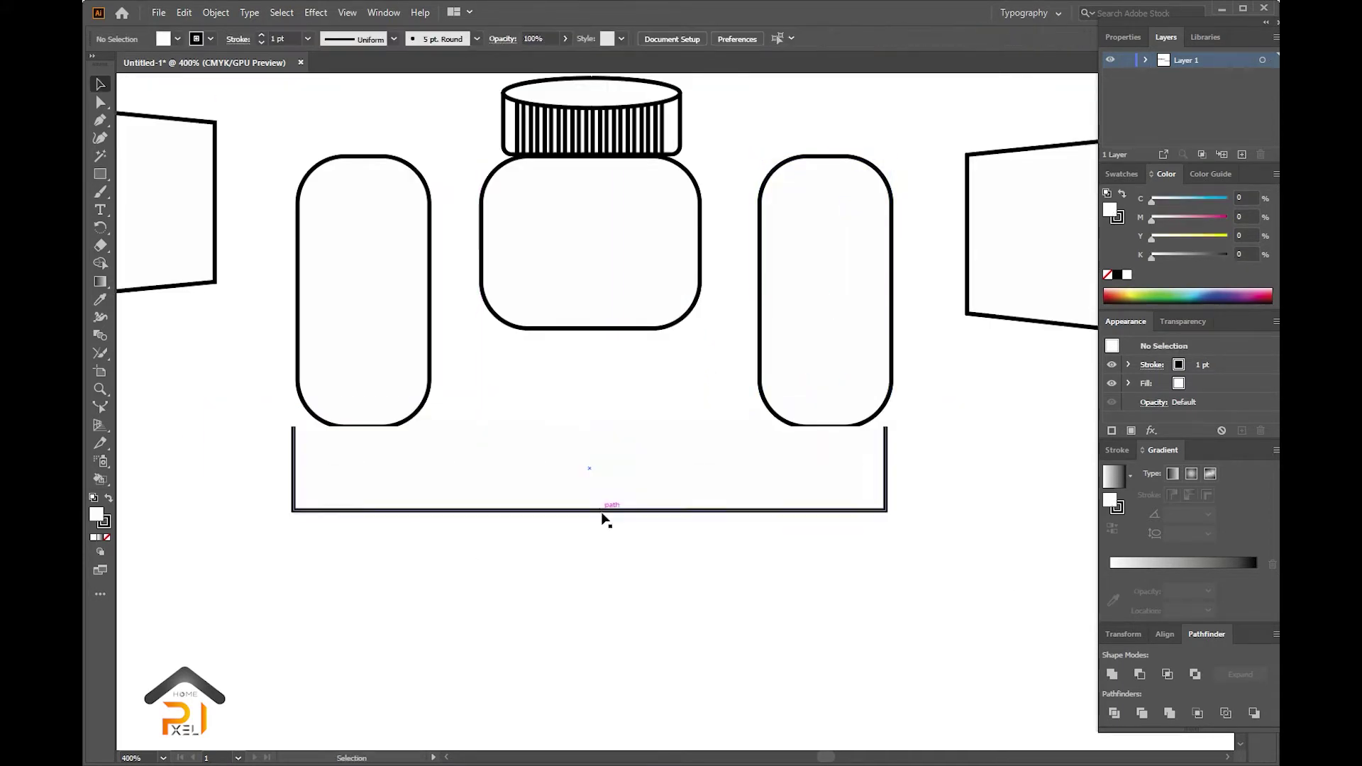
{"action": "left_click", "coordinate": [644, 473]}
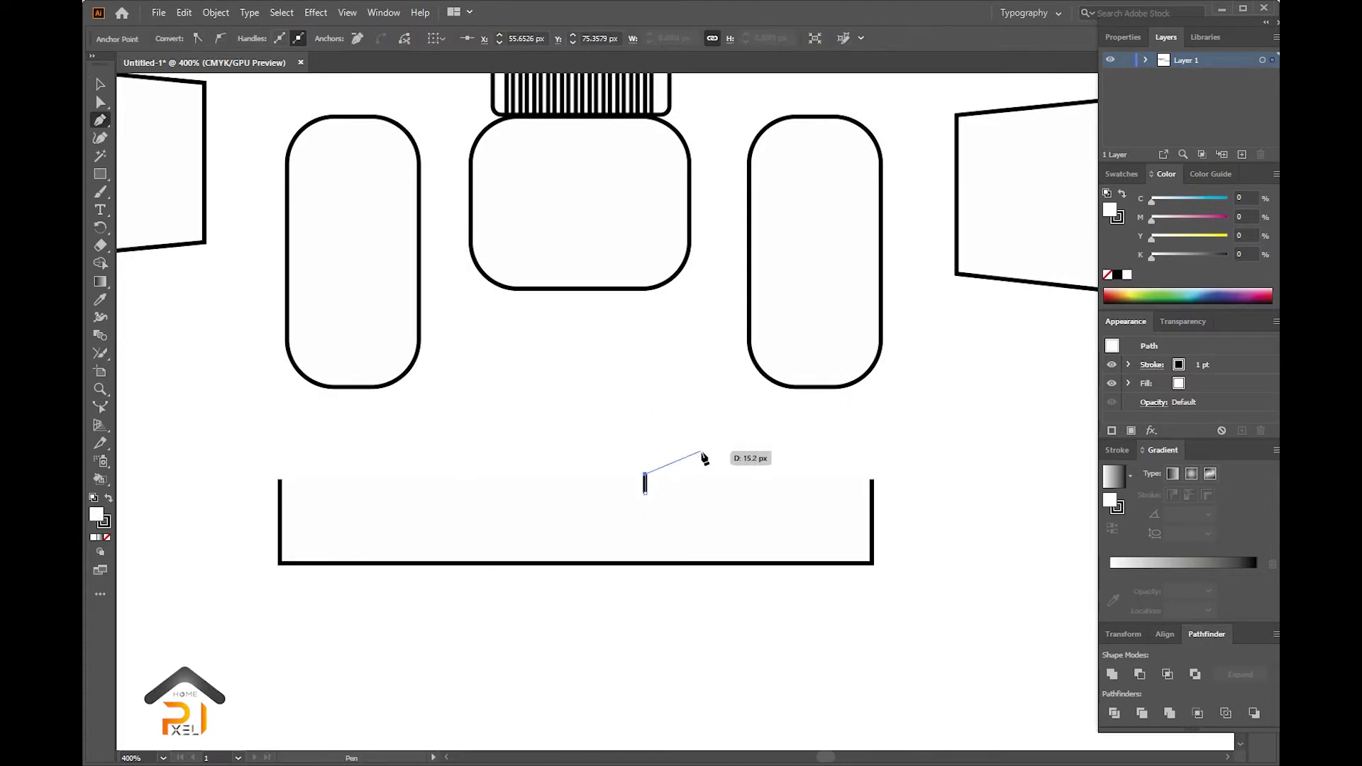
{"action": "left_click", "coordinate": [872, 428]}
{"action": "left_click", "coordinate": [873, 480]}
{"action": "left_click", "coordinate": [296, 402], "text": "ctrl"}
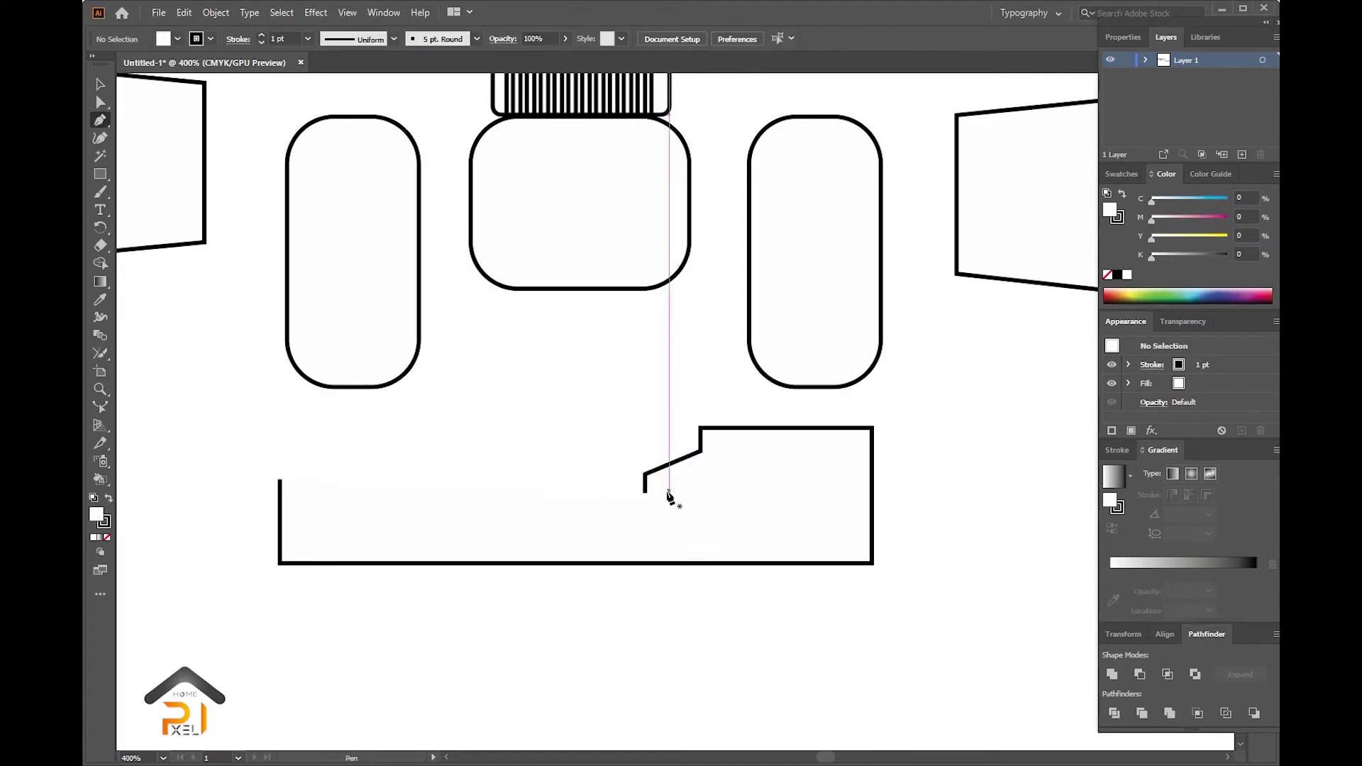
{"action": "left_click", "coordinate": [390, 493]}
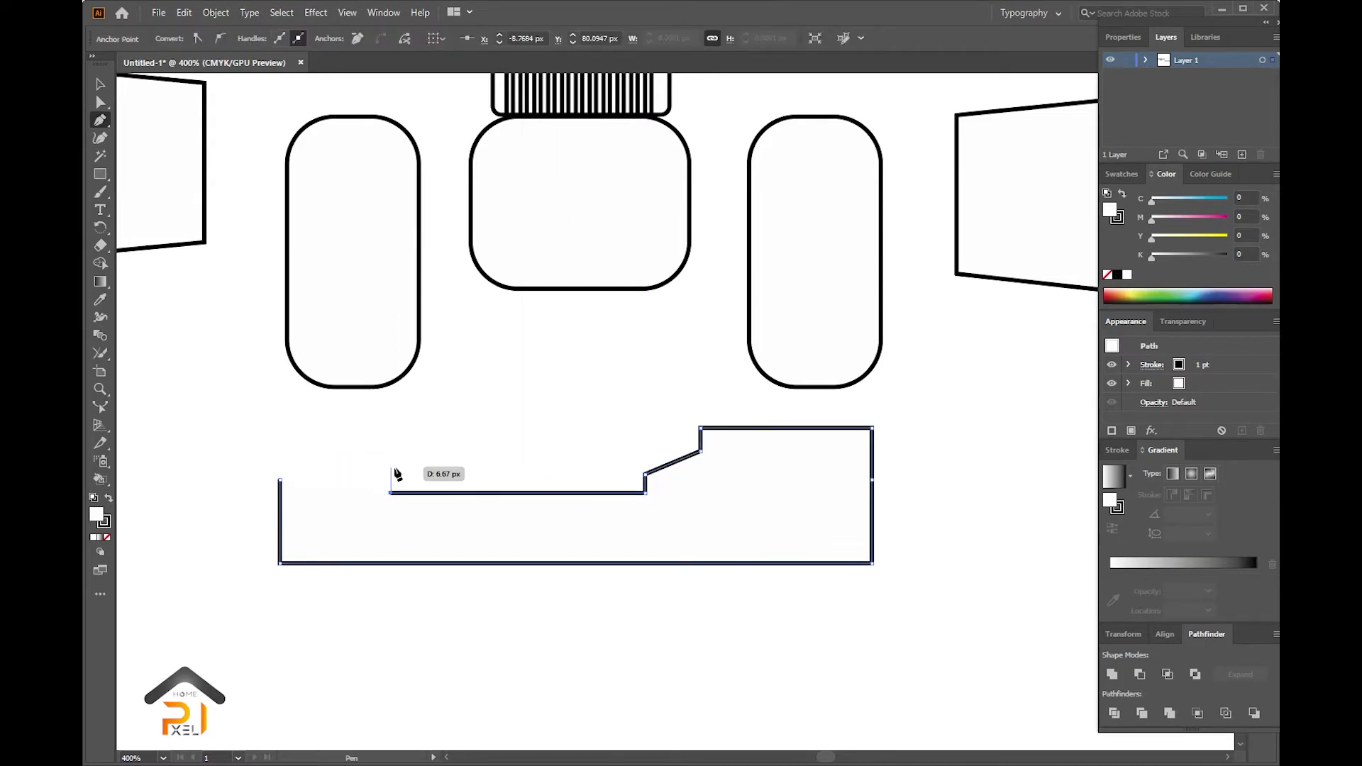
{"action": "left_click", "coordinate": [395, 474], "text": "shift"}
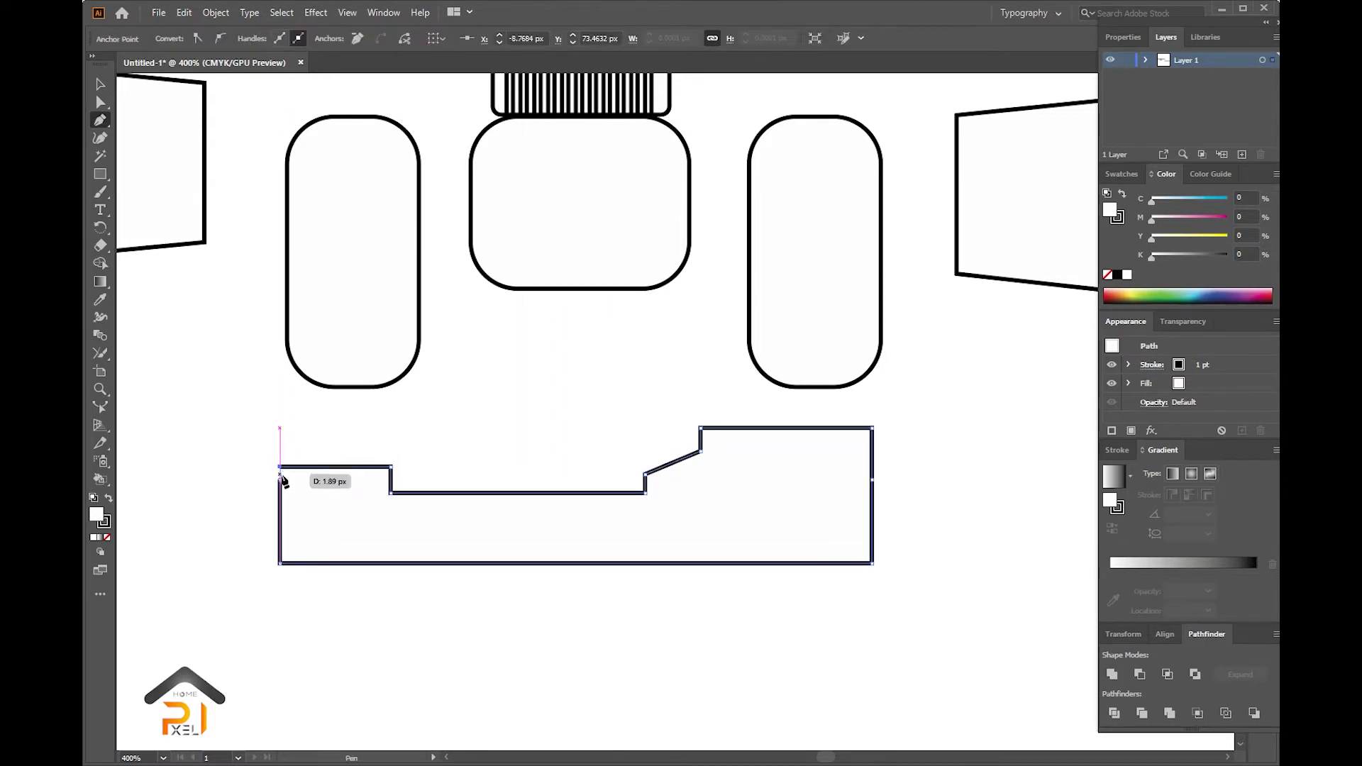
- Round the base's top corners, deepen its notch and move it up under the capsules
{"action": "key", "text": "a"}
{"action": "left_click_drag", "start_coordinate": [197, 417], "coordinate": [905, 493]}
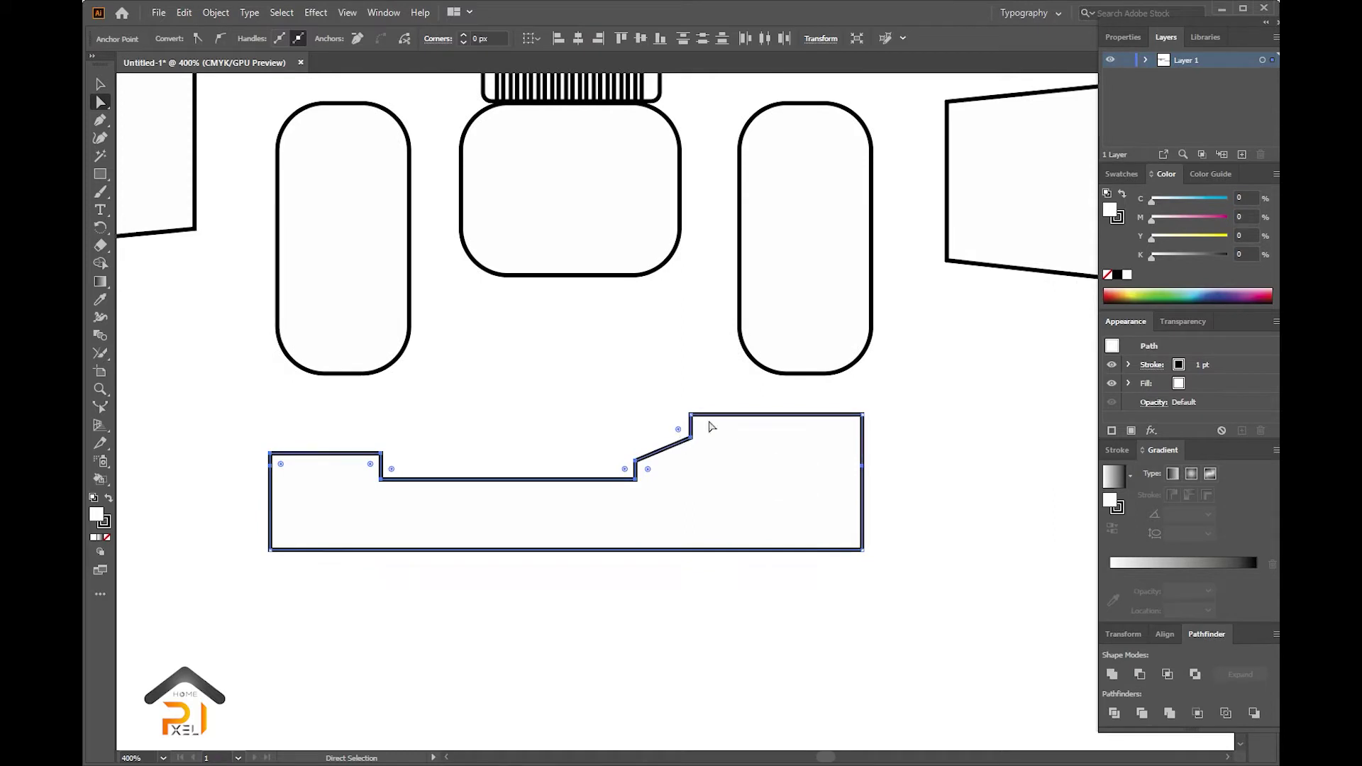
{"action": "left_click_drag", "start_coordinate": [665, 431], "coordinate": [715, 437]}
{"action": "left_click", "coordinate": [701, 426]}
{"action": "left_click_drag", "start_coordinate": [398, 520], "coordinate": [395, 583]}
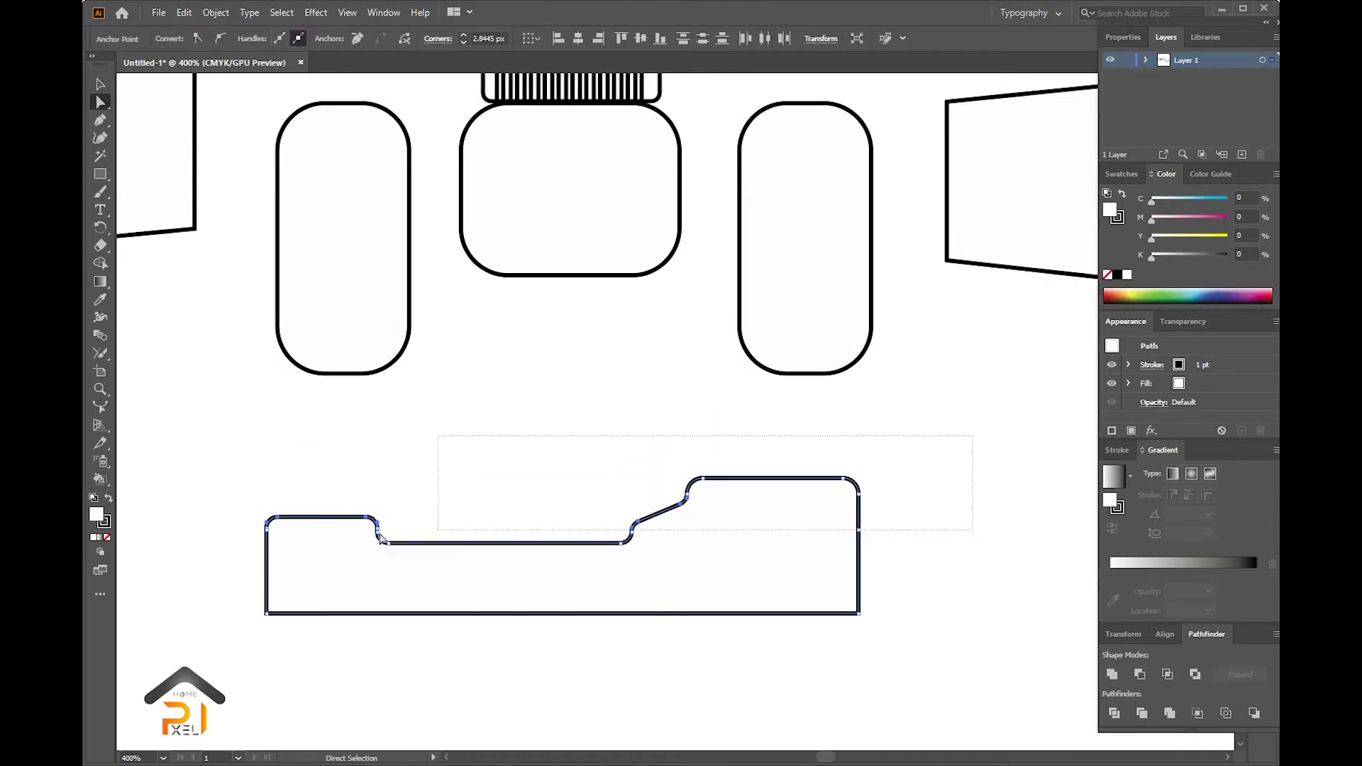
{"action": "left_click_drag", "start_coordinate": [489, 544], "coordinate": [490, 494]}
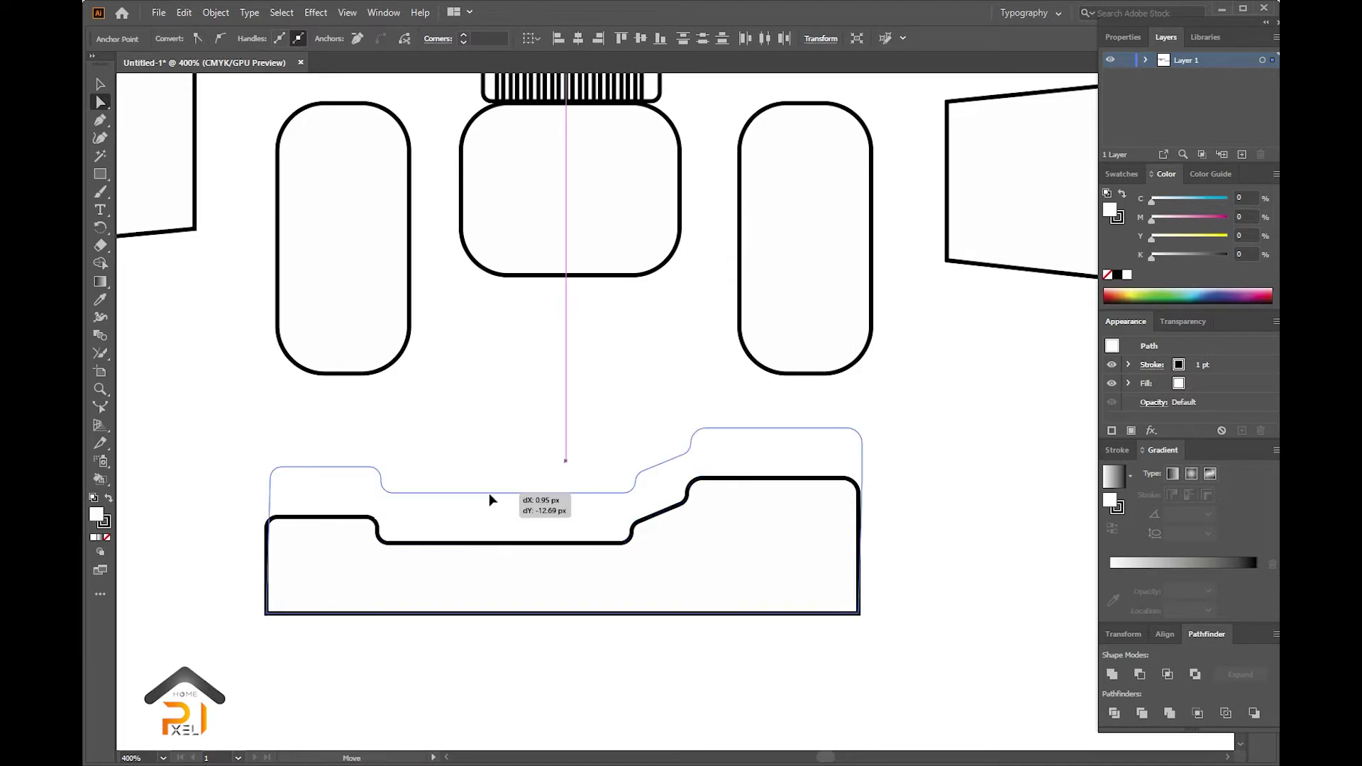
{"action": "left_click_drag", "start_coordinate": [627, 480], "coordinate": [392, 548]}
{"action": "left_click_drag", "start_coordinate": [511, 502], "coordinate": [505, 551]}
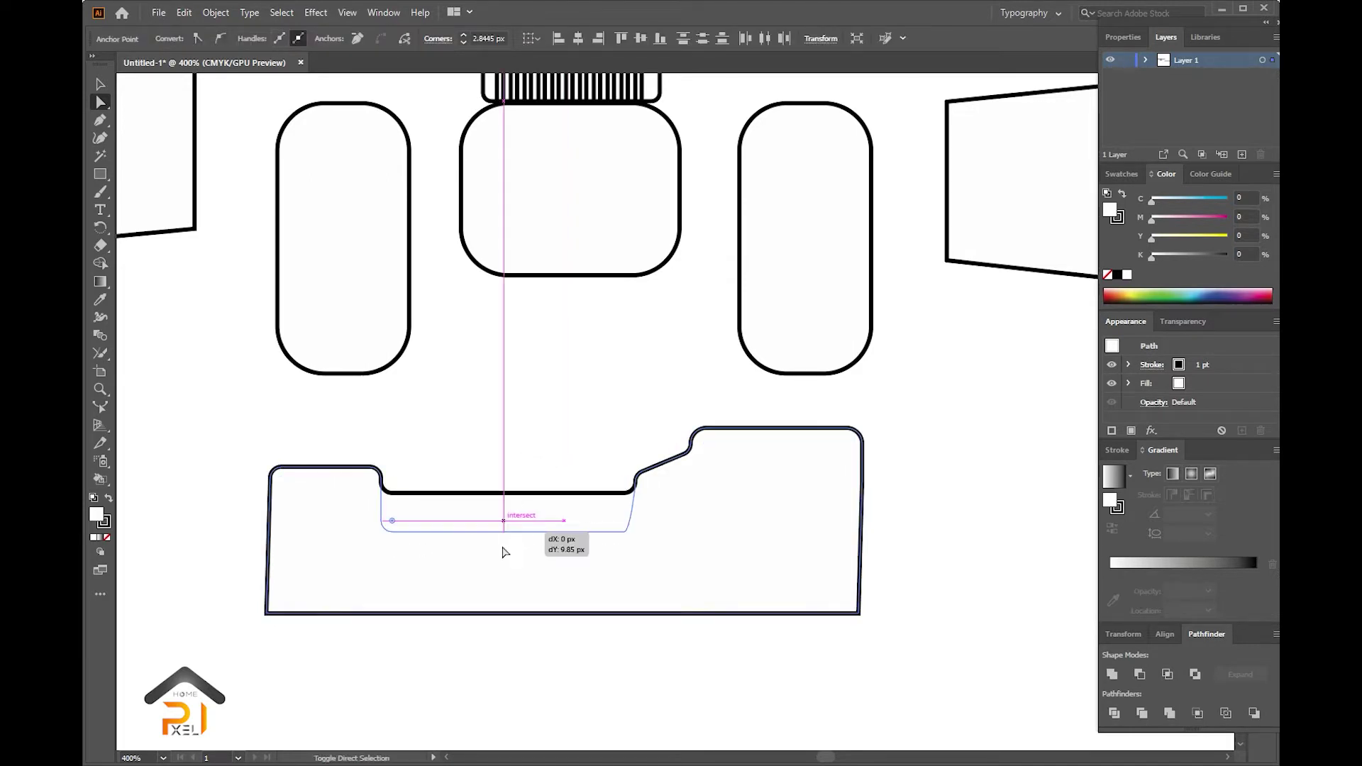
{"action": "key", "text": "ctrl+minus"}
{"action": "left_click_drag", "start_coordinate": [569, 511], "coordinate": [571, 445]}
{"action": "key", "text": "ctrl+plus"}
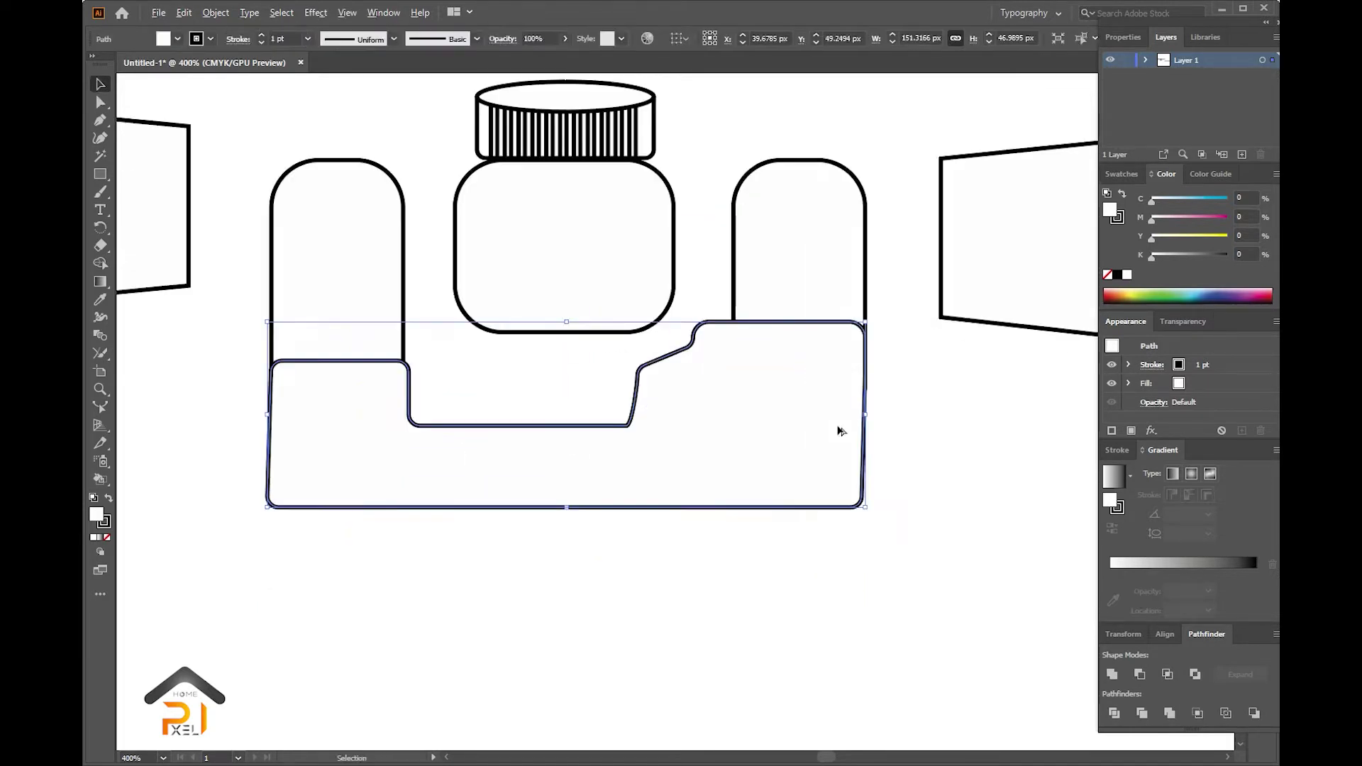
- Unite the base and capsules into one mount, then move both tubes against the centre piece
{"action": "left_click", "coordinate": [852, 305], "text": "shift"}
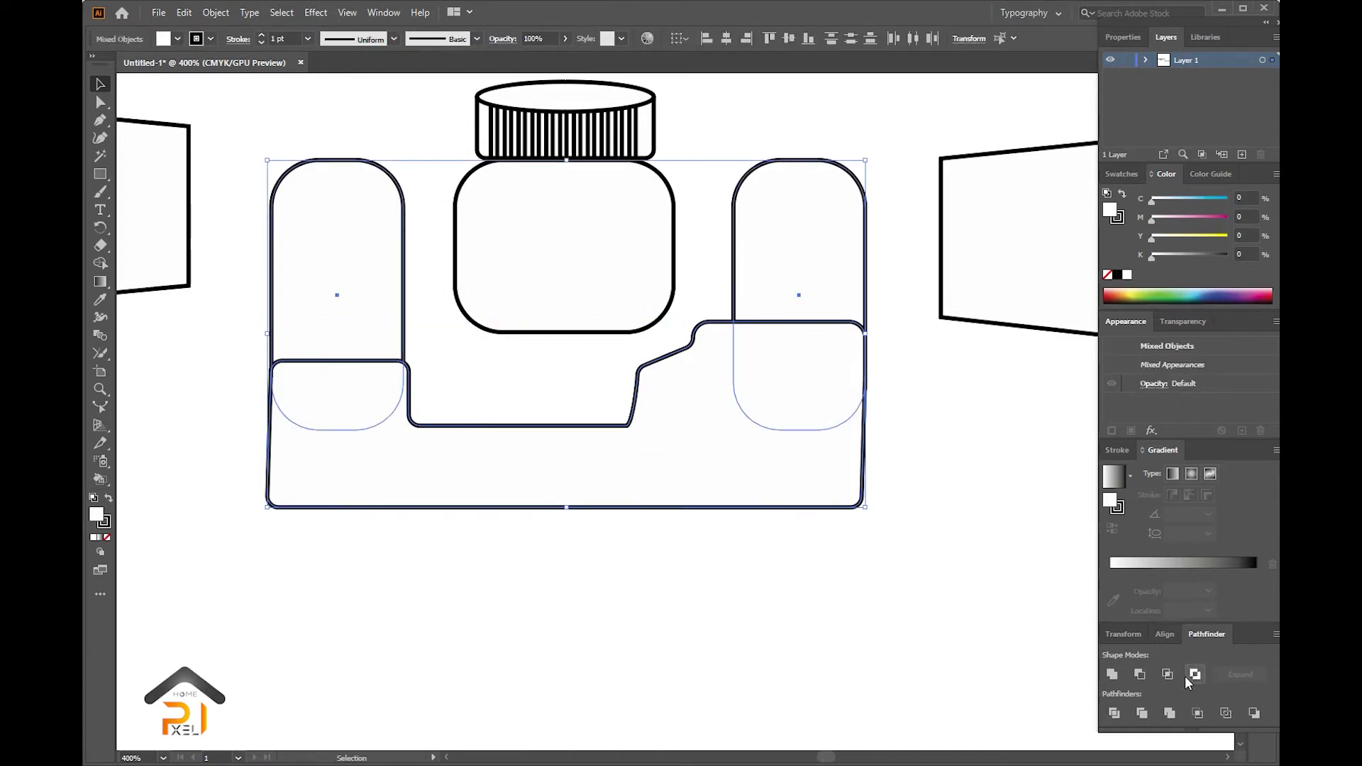
{"action": "left_click", "coordinate": [1112, 674]}
{"action": "key", "text": "ctrl+minus"}
{"action": "key", "text": "ctrl+minus"}
{"action": "key", "text": "ctrl+minus"}
{"action": "left_click_drag", "start_coordinate": [407, 430], "coordinate": [404, 401]}
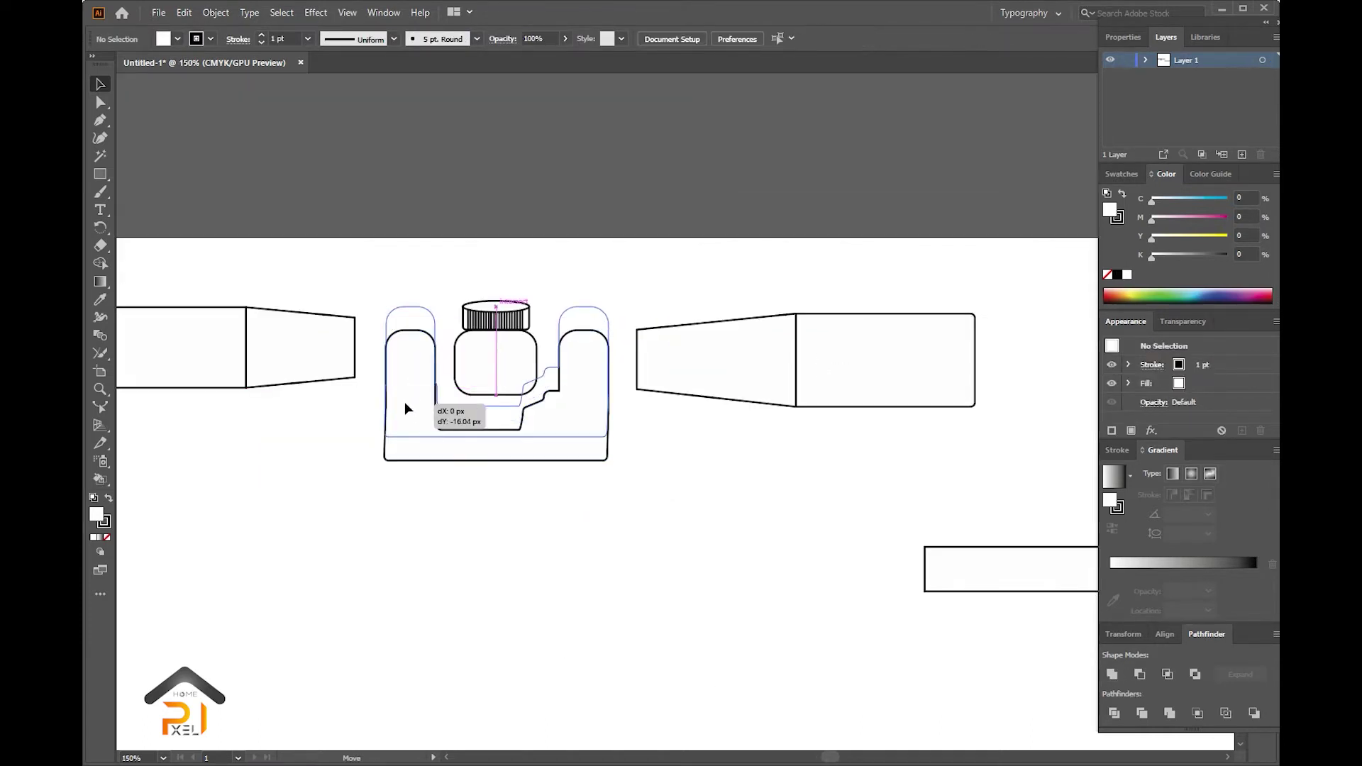
{"action": "left_click_drag", "start_coordinate": [210, 339], "coordinate": [250, 359]}
{"action": "key", "text": "ctrl+minus"}
{"action": "left_click", "coordinate": [733, 362]}
{"action": "left_click_drag", "start_coordinate": [700, 363], "coordinate": [628, 373]}
- Shorten the centre piece's top and reposition the mount under the jar
{"action": "key", "text": "ctrl+plus"}
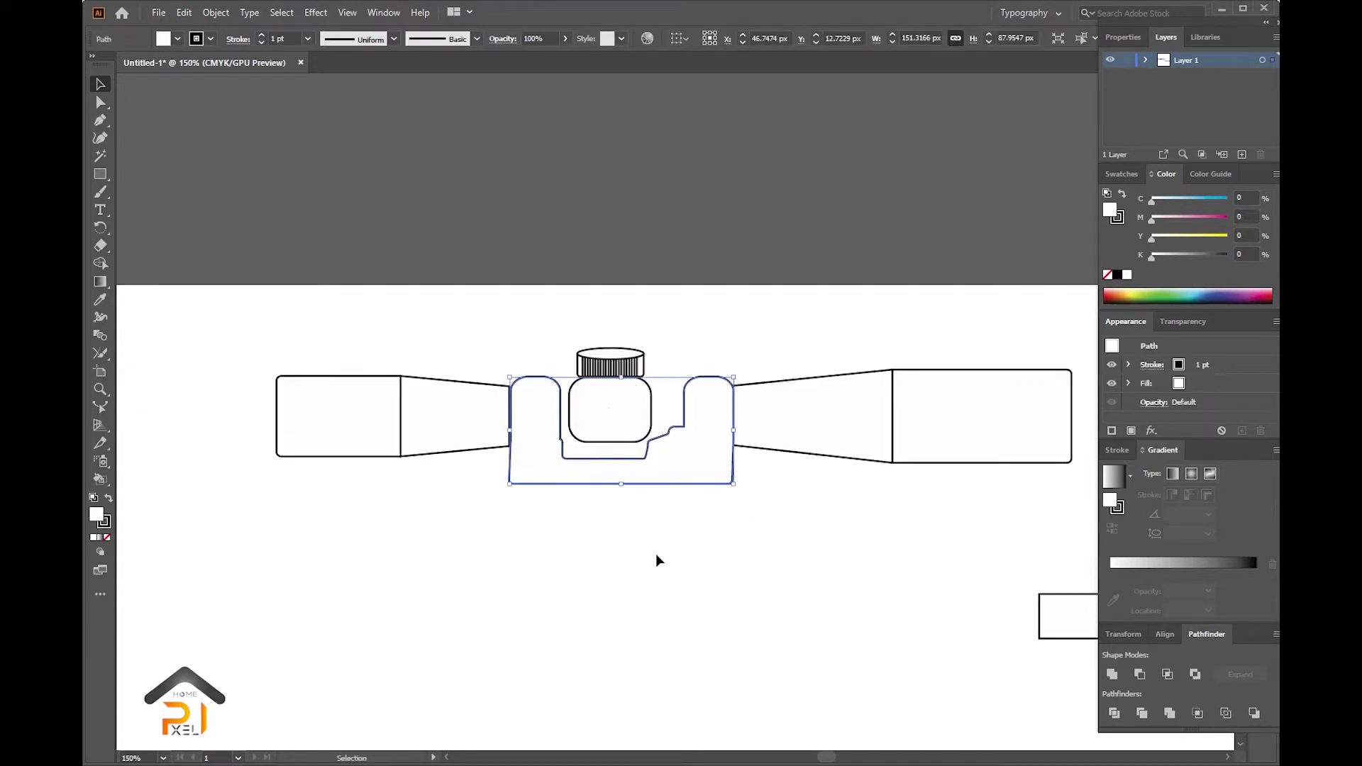
{"action": "key", "text": "ctrl+plus"}
{"action": "key", "text": "ctrl+plus"}
{"action": "key", "text": "a"}
{"action": "left_click_drag", "start_coordinate": [775, 276], "coordinate": [774, 283]}
{"action": "key", "text": "ctrl+minus"}
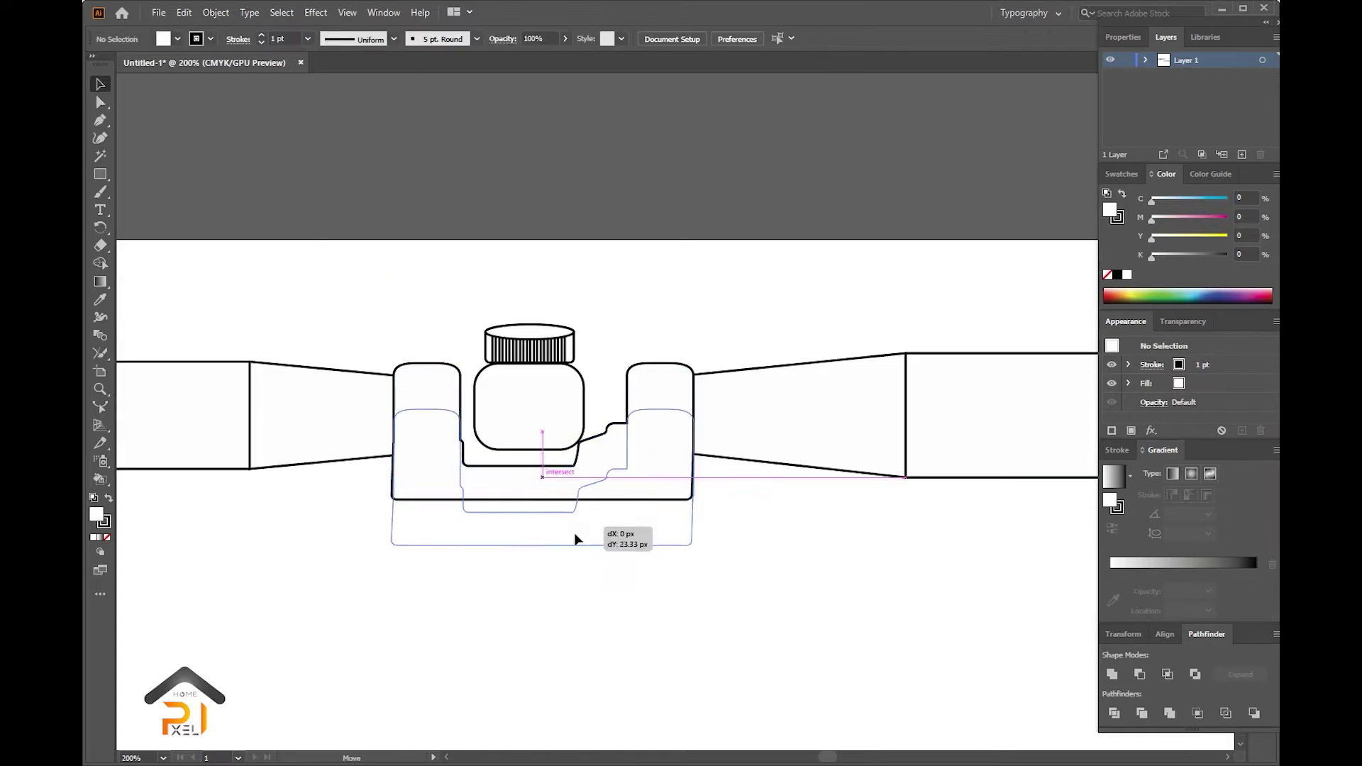
{"action": "left_click_drag", "start_coordinate": [573, 533], "coordinate": [512, 553]}
{"action": "key", "text": "ctrl+minus"}
{"action": "left_click", "coordinate": [841, 688]}
{"action": "left_click_drag", "start_coordinate": [841, 688], "coordinate": [844, 643]}
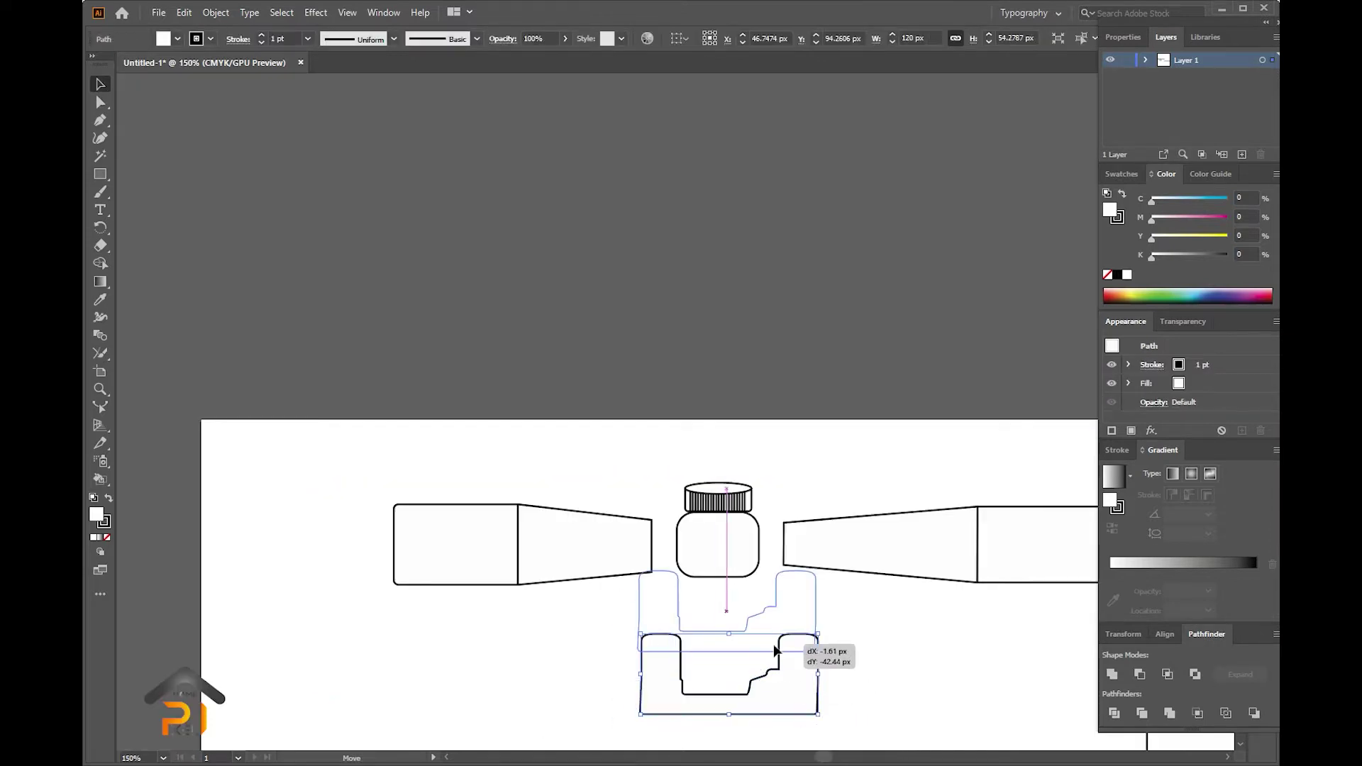
{"action": "key", "text": "ctrl+plus"}
- Draw collar rectangles on the left and right of the jar
{"action": "key", "text": "m"}
{"action": "key", "text": "ctrl+plus"}
{"action": "left_click_drag", "start_coordinate": [491, 418], "coordinate": [593, 633]}
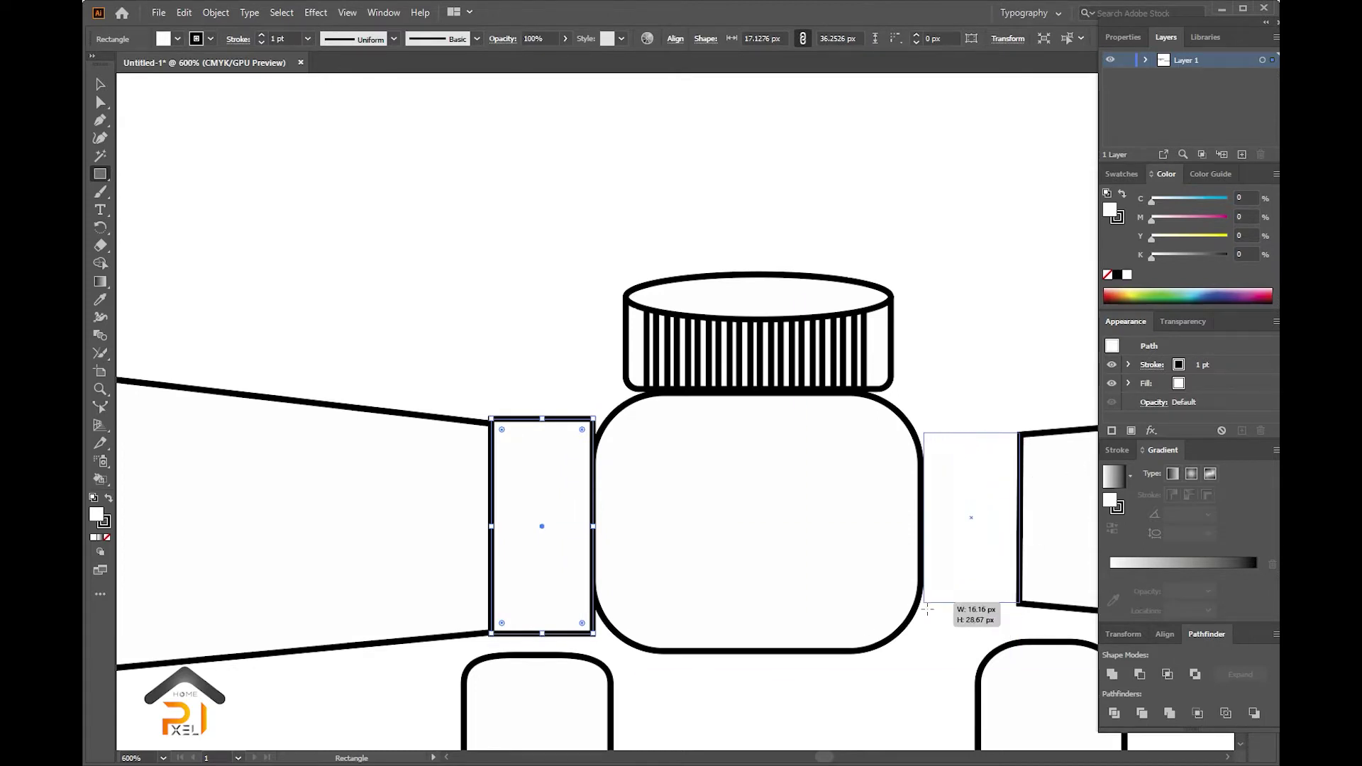
{"action": "left_click_drag", "start_coordinate": [993, 502], "coordinate": [923, 639]}
{"action": "key", "text": "ctrl+shift+a"}
{"action": "key", "text": "ctrl+minus"}
{"action": "key", "text": "ctrl+minus"}
{"action": "key", "text": "ctrl+minus"}
{"action": "left_click", "coordinate": [100, 103]}
- Narrow the tapered tube's end and fit the collar snugly between tube and jar
{"action": "key", "text": "ctrl+plus"}
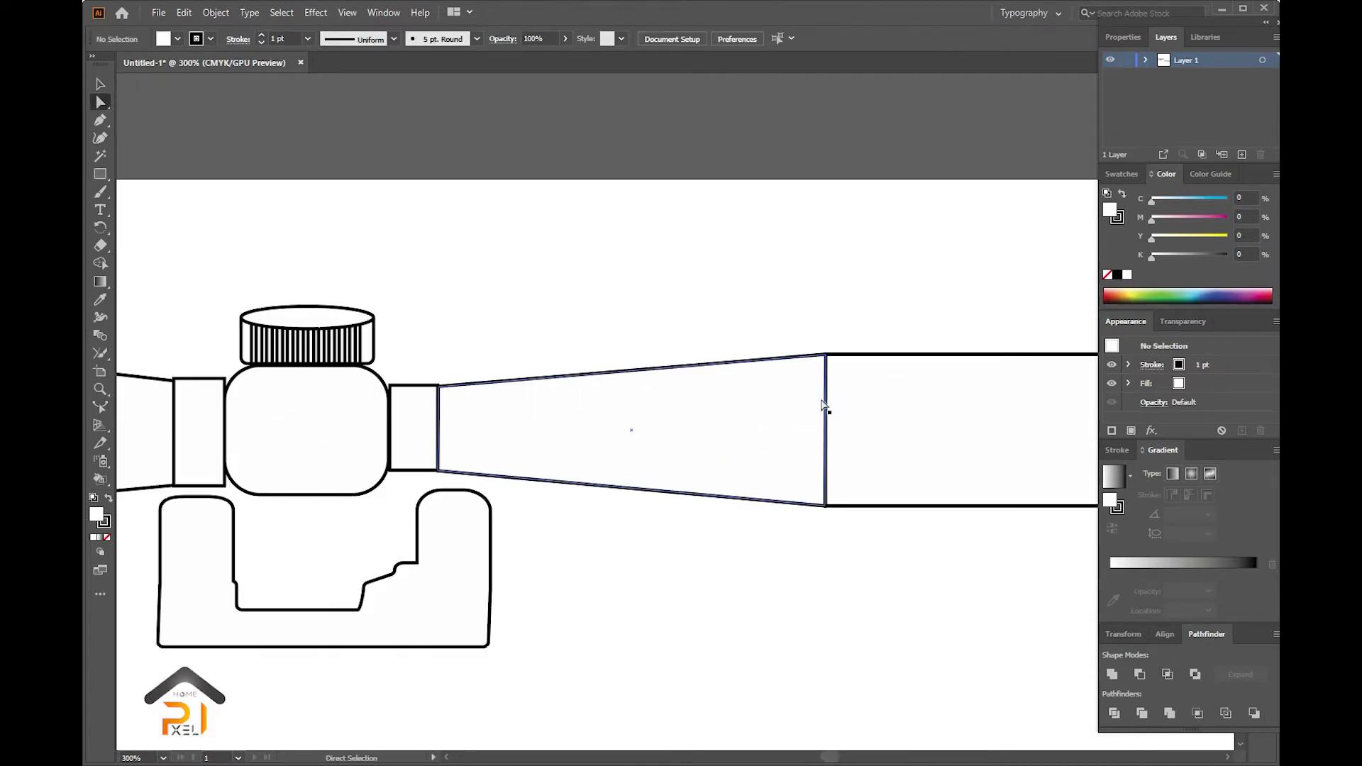
{"action": "left_click", "coordinate": [823, 447]}
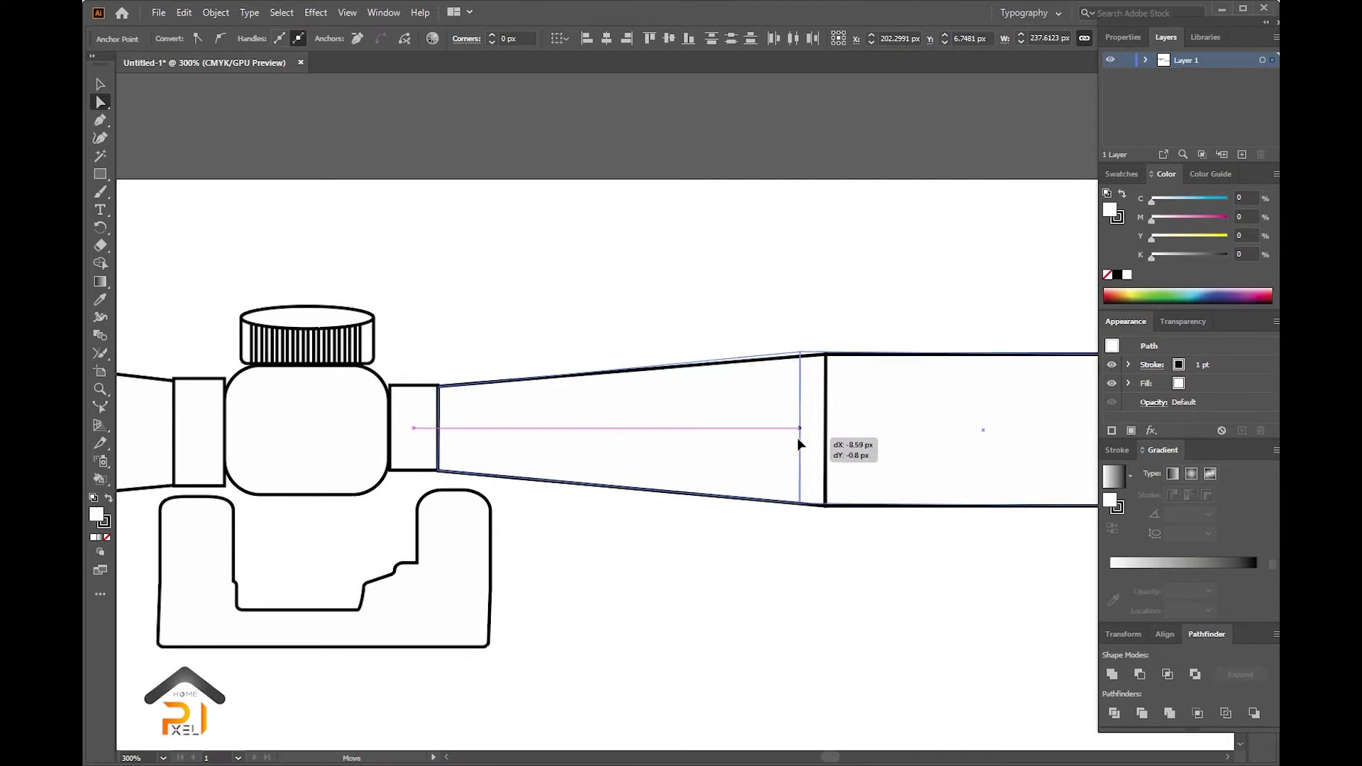
{"action": "left_click_drag", "start_coordinate": [825, 446], "coordinate": [780, 443]}
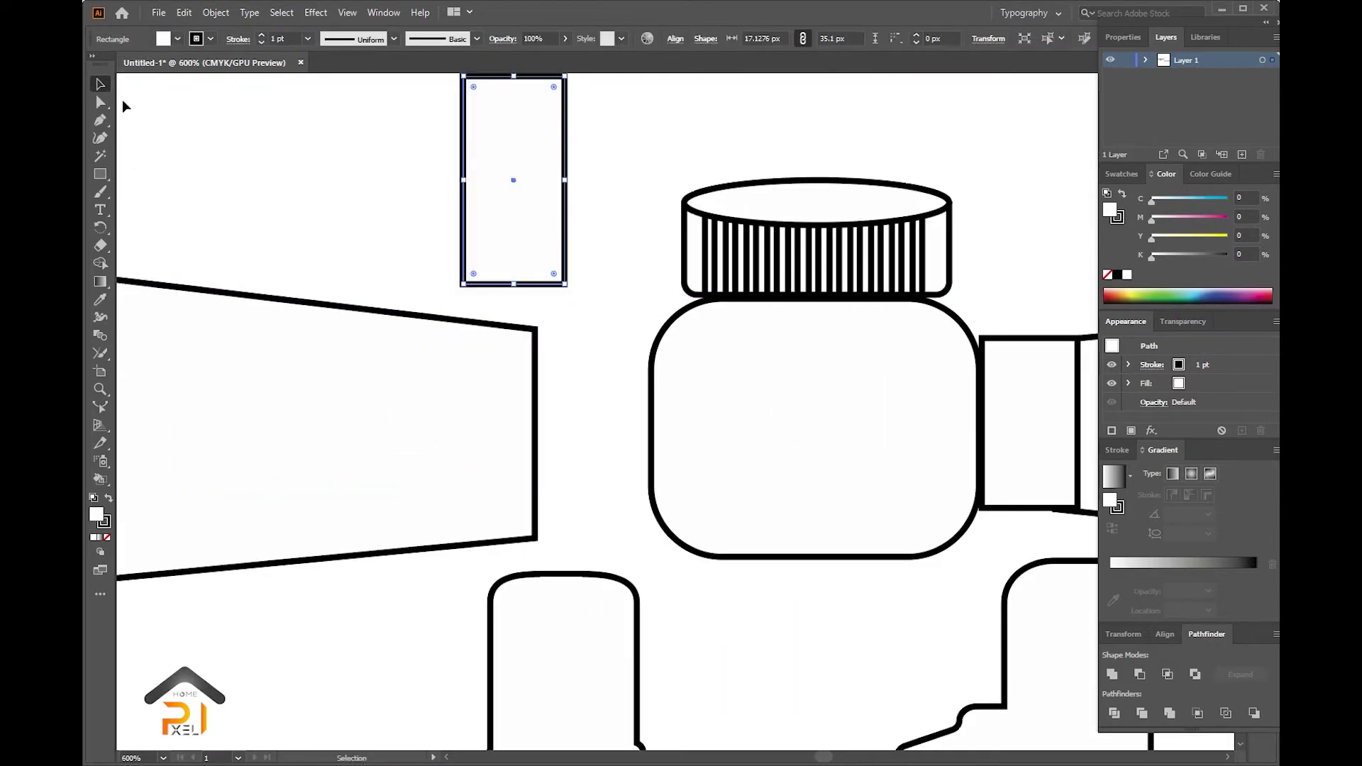
{"action": "key", "text": "a"}
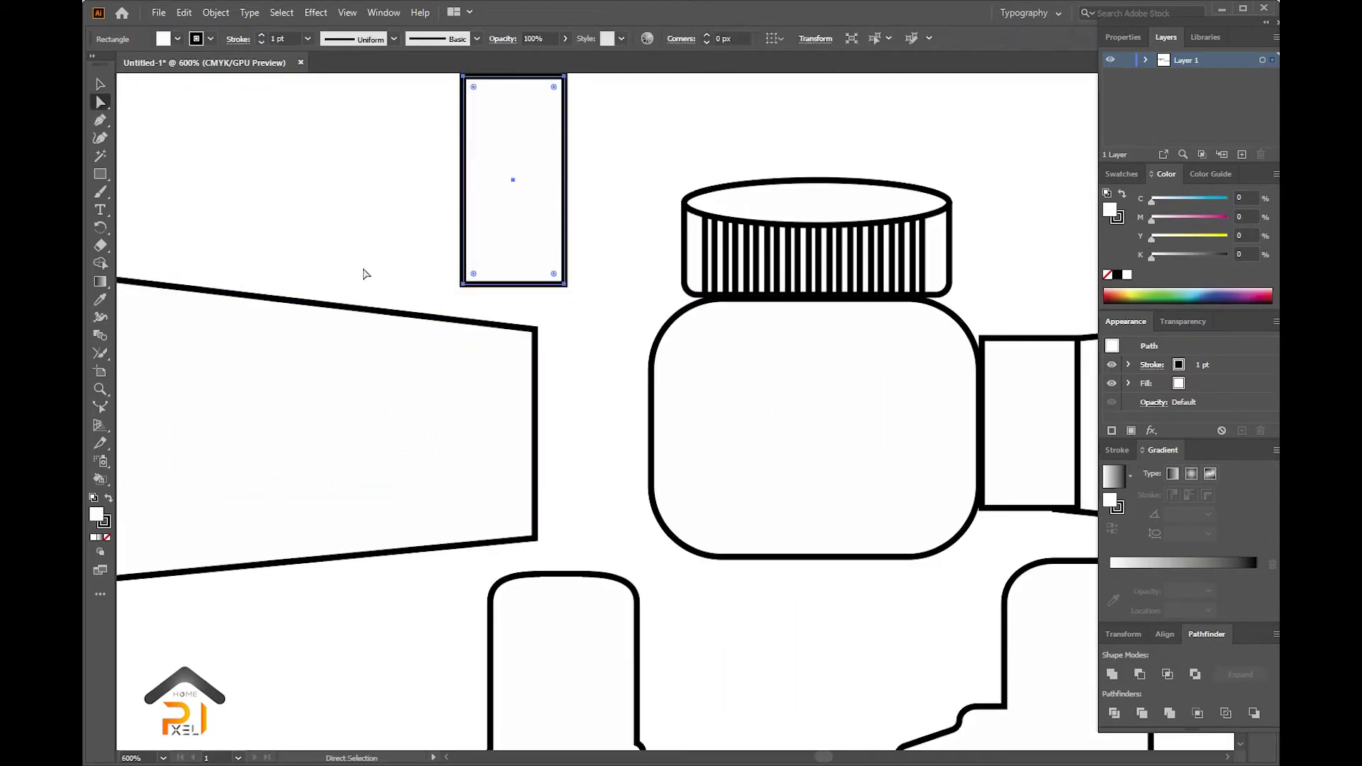
{"action": "left_click_drag", "start_coordinate": [536, 329], "coordinate": [540, 346]}
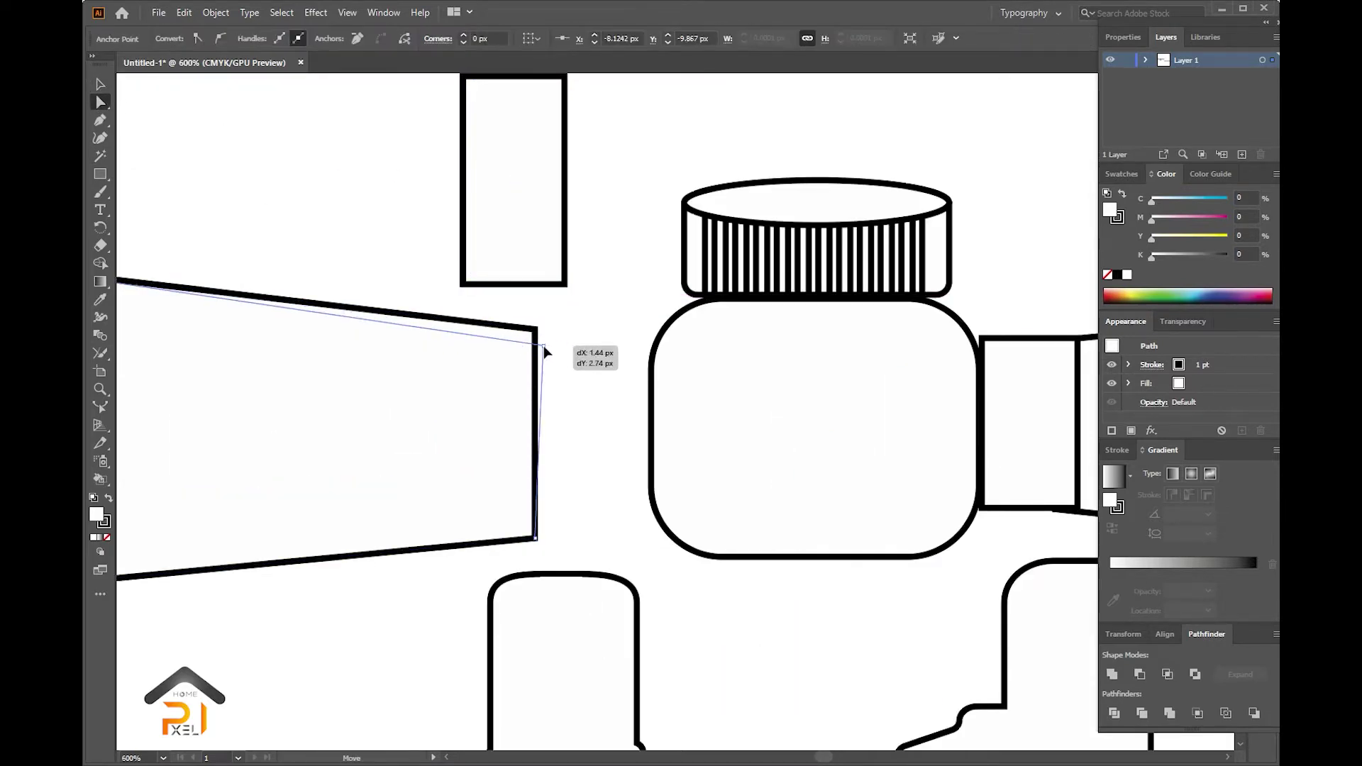
{"action": "left_click_drag", "start_coordinate": [536, 539], "coordinate": [537, 522]}
{"action": "key", "text": "v"}
{"action": "left_click_drag", "start_coordinate": [514, 179], "coordinate": [592, 431]}
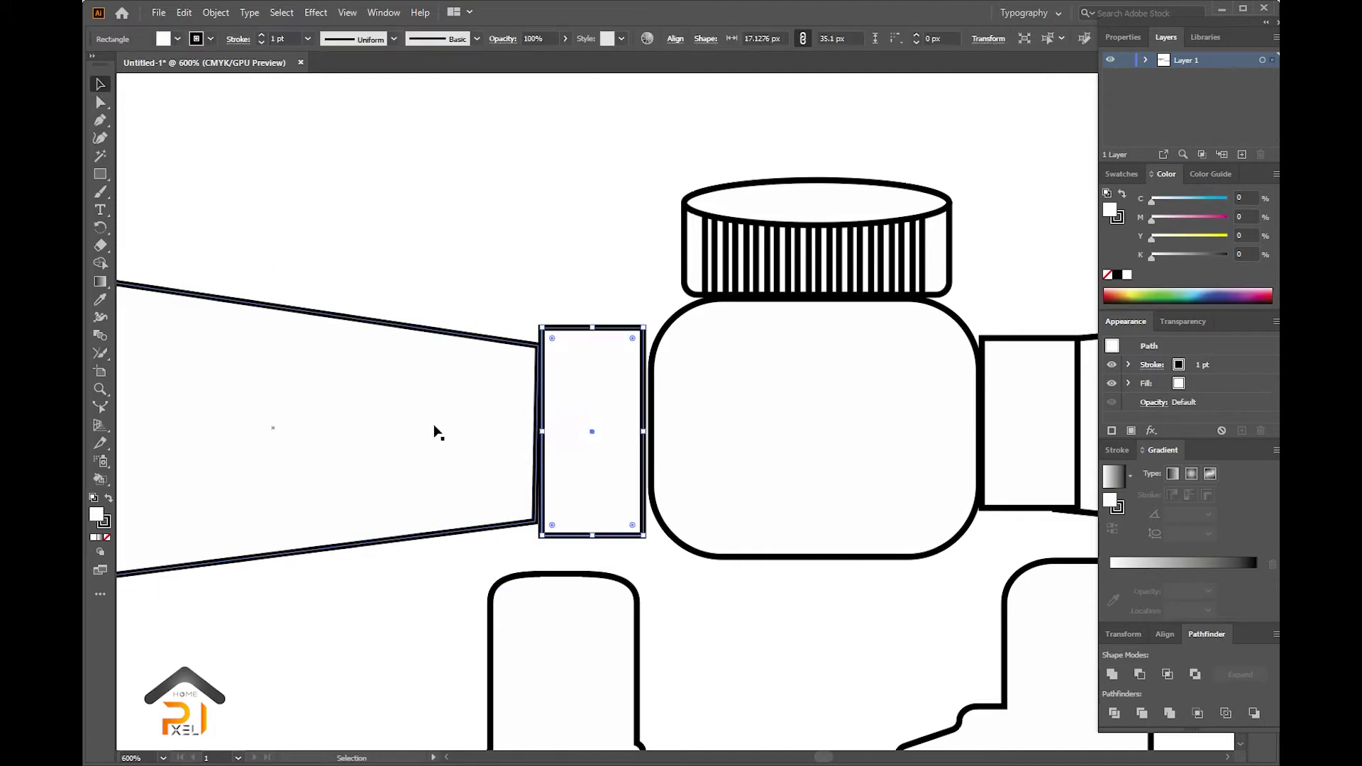
{"action": "left_click_drag", "start_coordinate": [602, 544], "coordinate": [605, 523]}
{"action": "left_click_drag", "start_coordinate": [589, 461], "coordinate": [603, 473]}
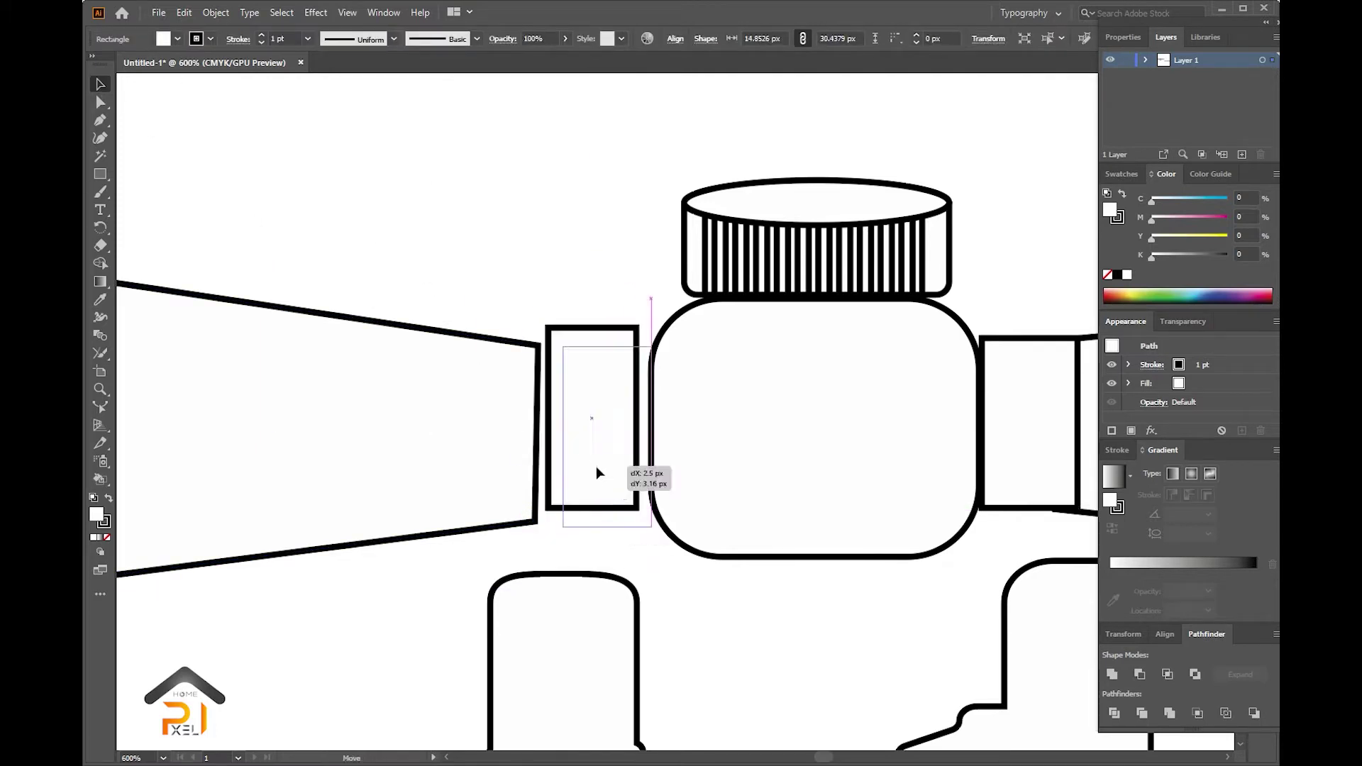
{"action": "left_click_drag", "start_coordinate": [440, 444], "coordinate": [480, 444]}
- Check both tube-and-collar joints and move the mount up to sit under the jar
{"action": "key", "text": "a"}
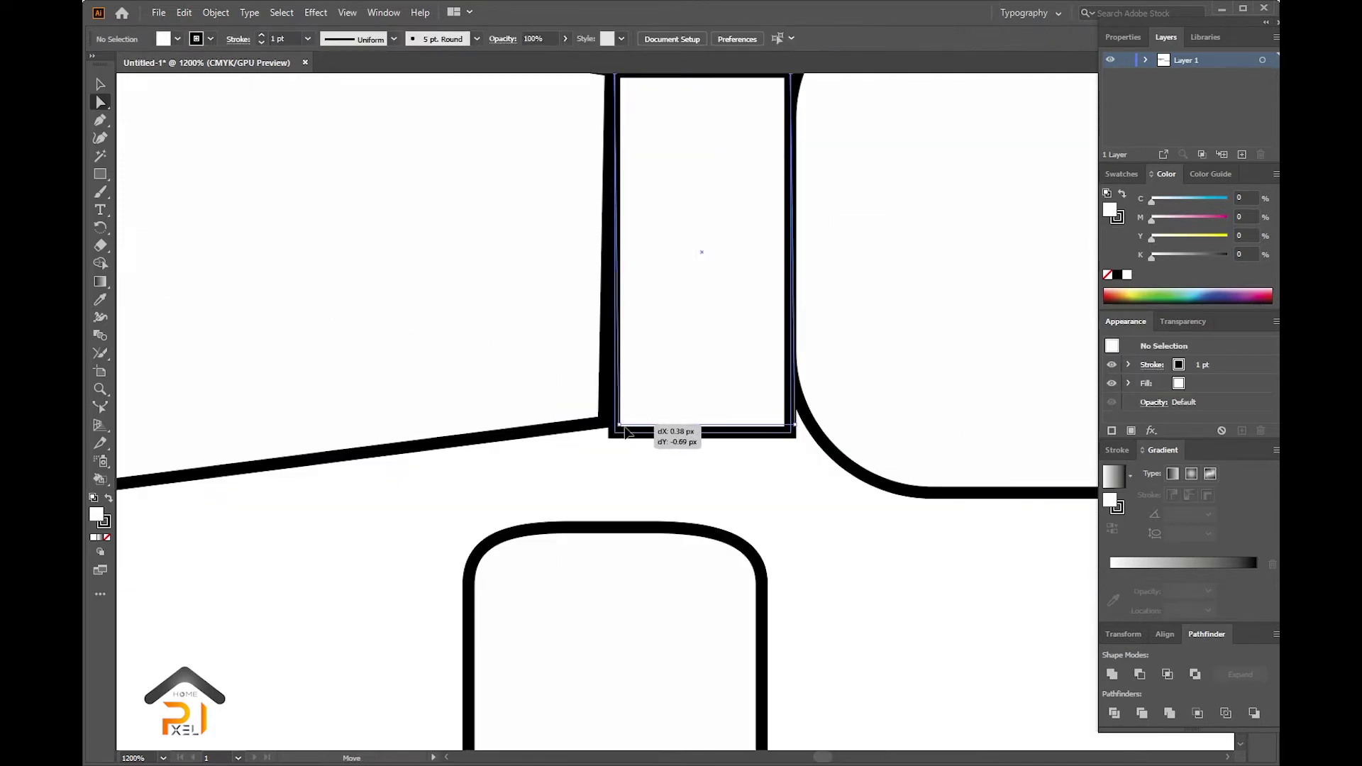
{"action": "key", "text": "v"}
{"action": "key", "text": "ctrl+minus"}
{"action": "left_click_drag", "start_coordinate": [237, 237], "coordinate": [627, 398]}
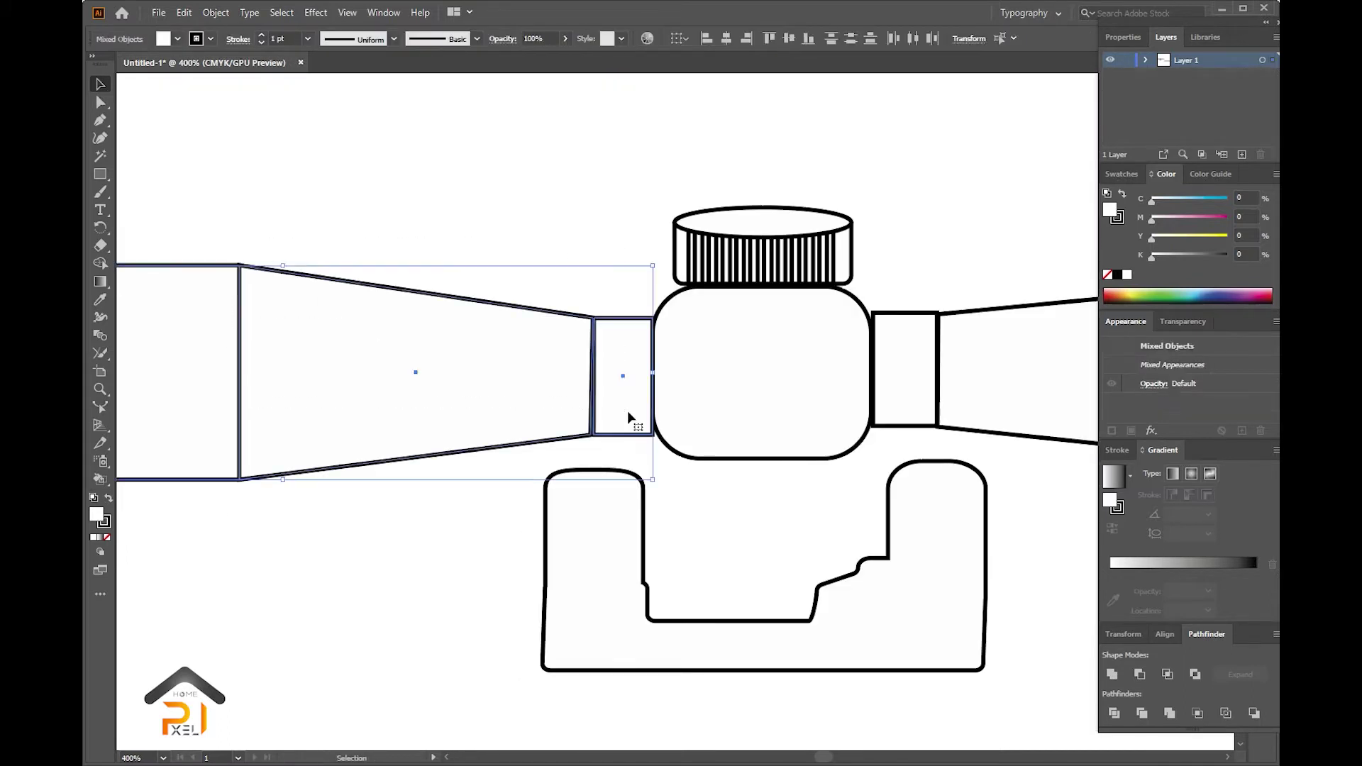
{"action": "key", "text": "ctrl+minus"}
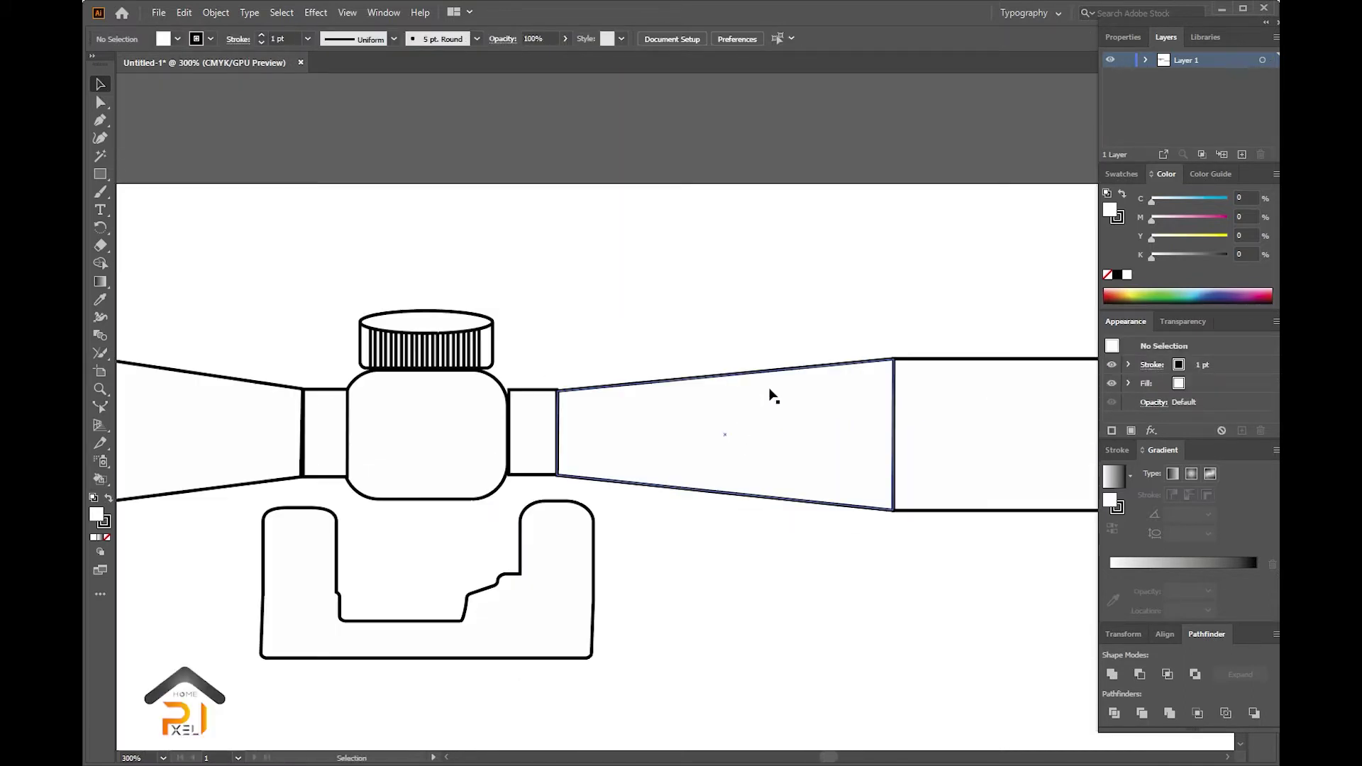
{"action": "left_click_drag", "start_coordinate": [896, 325], "coordinate": [568, 453]}
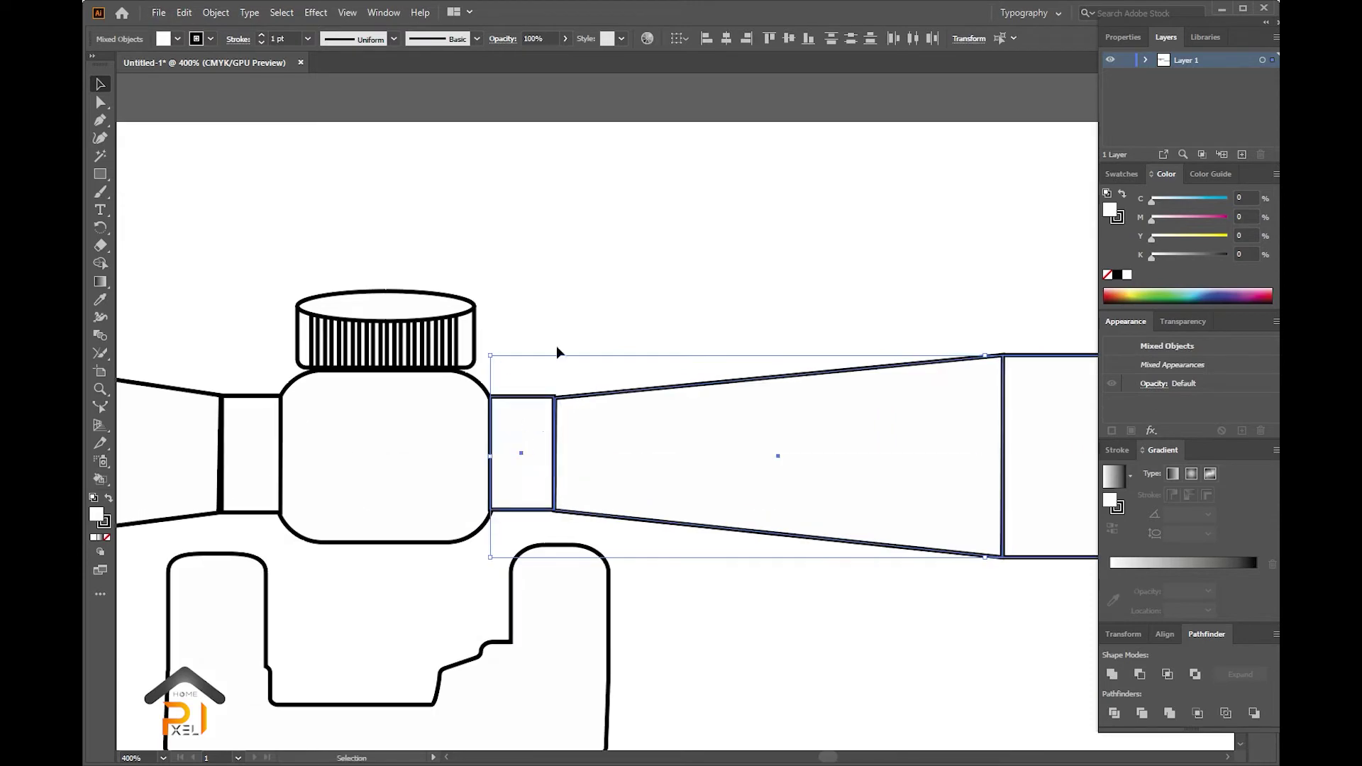
{"action": "left_click", "coordinate": [640, 346]}
{"action": "left_click_drag", "start_coordinate": [516, 587], "coordinate": [520, 564]}
{"action": "key", "text": "ctrl+minus"}
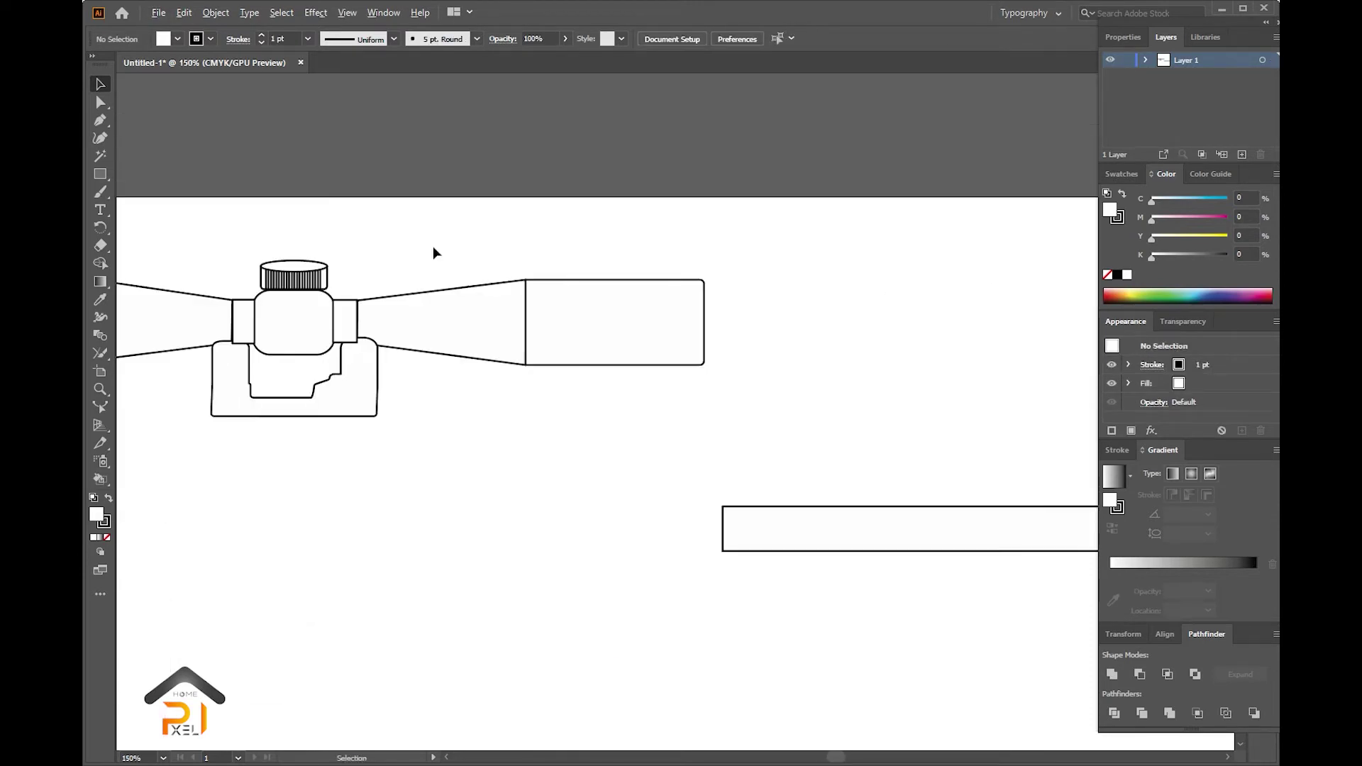
{"action": "key", "text": "ctrl+minus"}
- Draw a flat plate with a slanted step beneath the scope mount using the Pen tool
{"action": "key", "text": "p"}
{"action": "key", "text": "ctrl+plus"}
{"action": "left_click", "coordinate": [429, 458]}
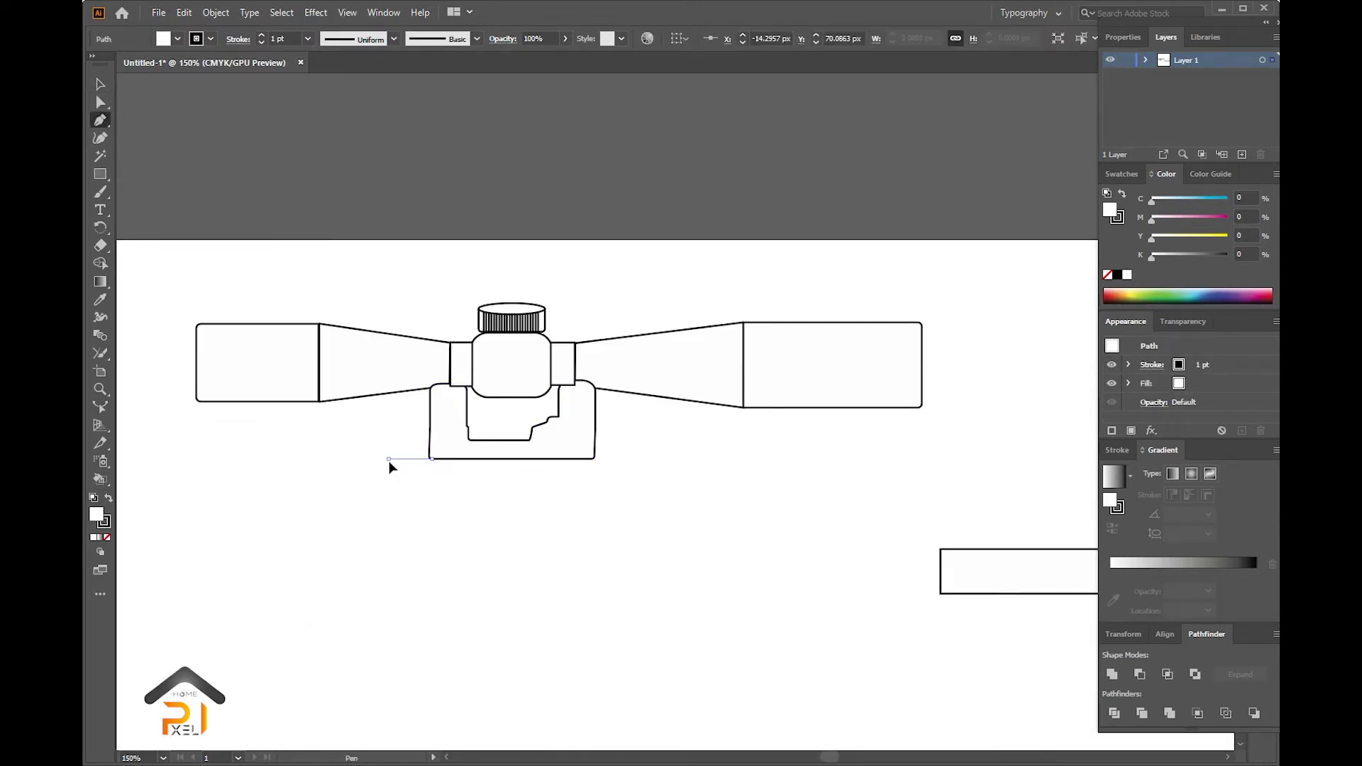
{"action": "left_click", "coordinate": [388, 459]}
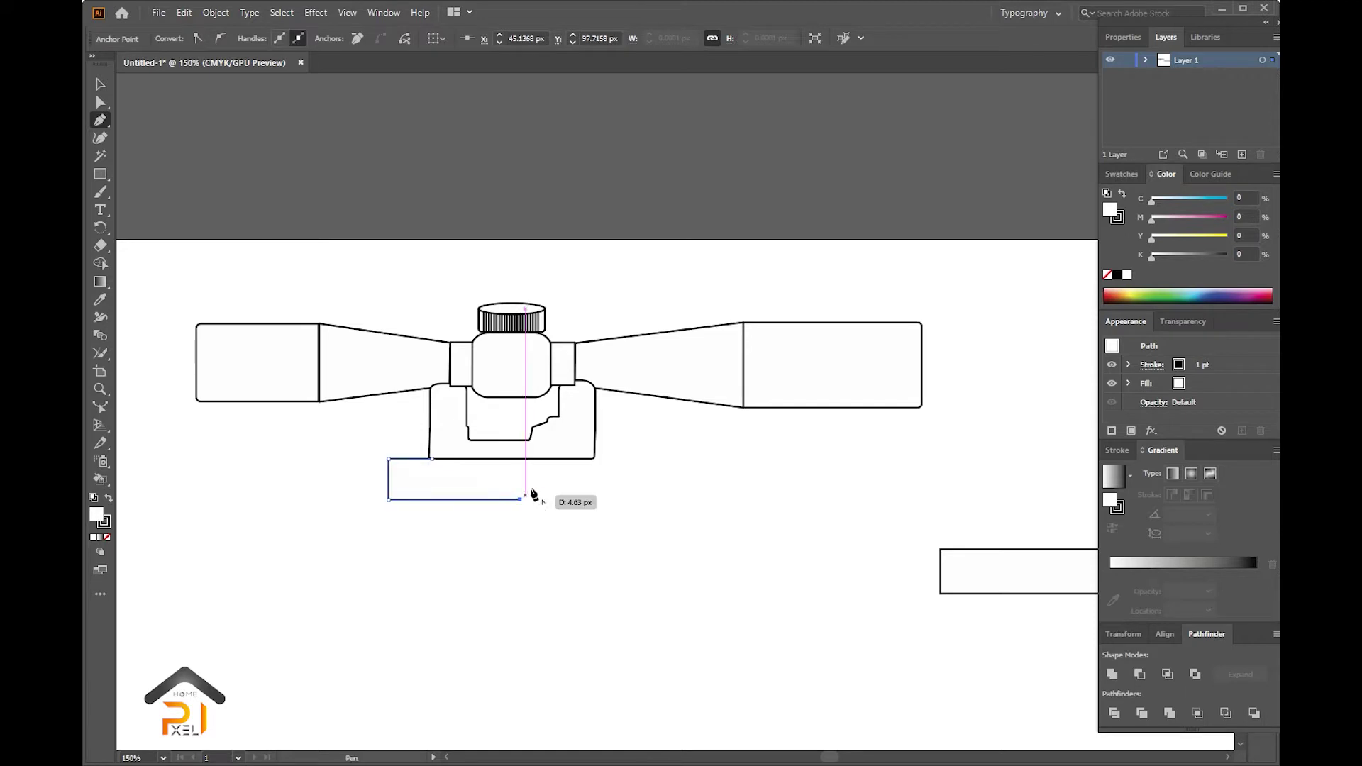
{"action": "left_click", "coordinate": [574, 459]}
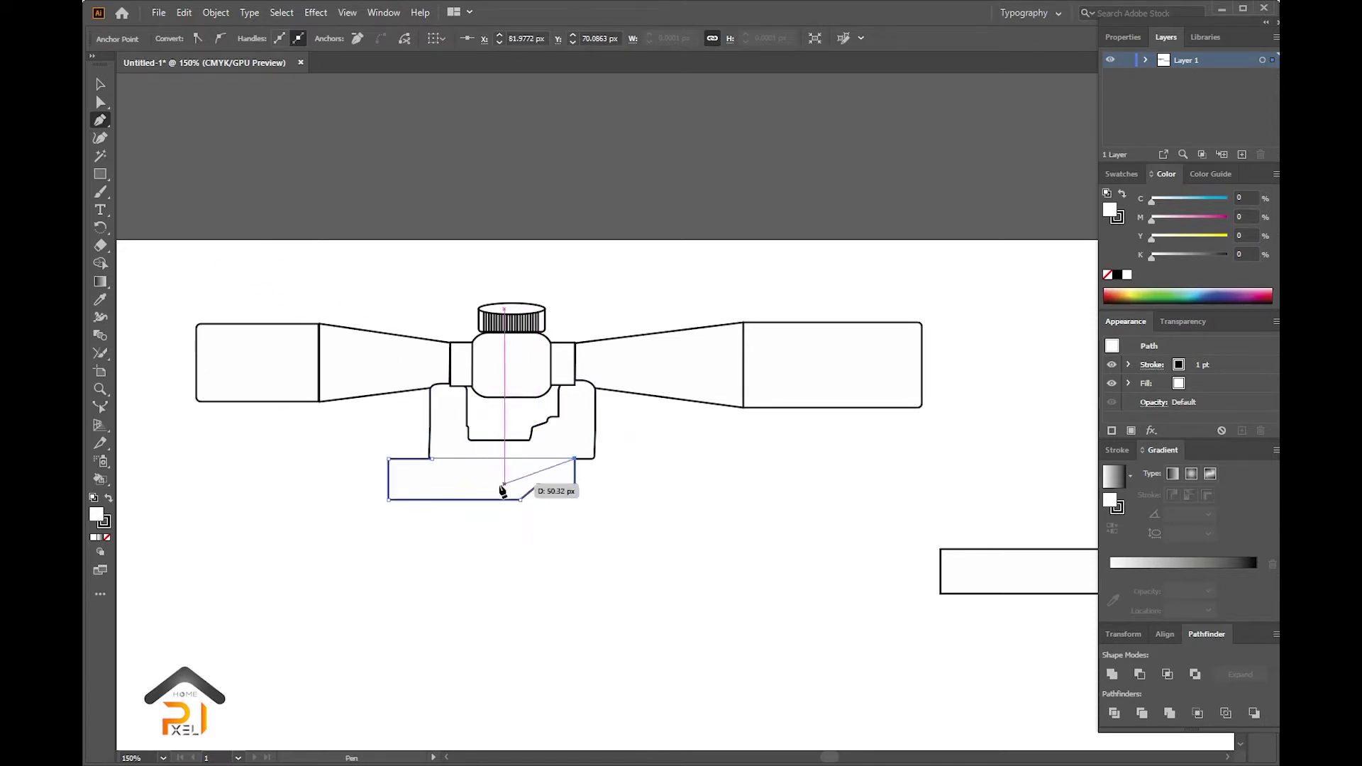
{"action": "left_click", "coordinate": [433, 460]}
- Add a wide rectangle below the plate for the rifle body
{"action": "key", "text": "ctrl+minus"}
{"action": "key", "text": "v"}
{"action": "key", "text": "ctrl+shift+a"}
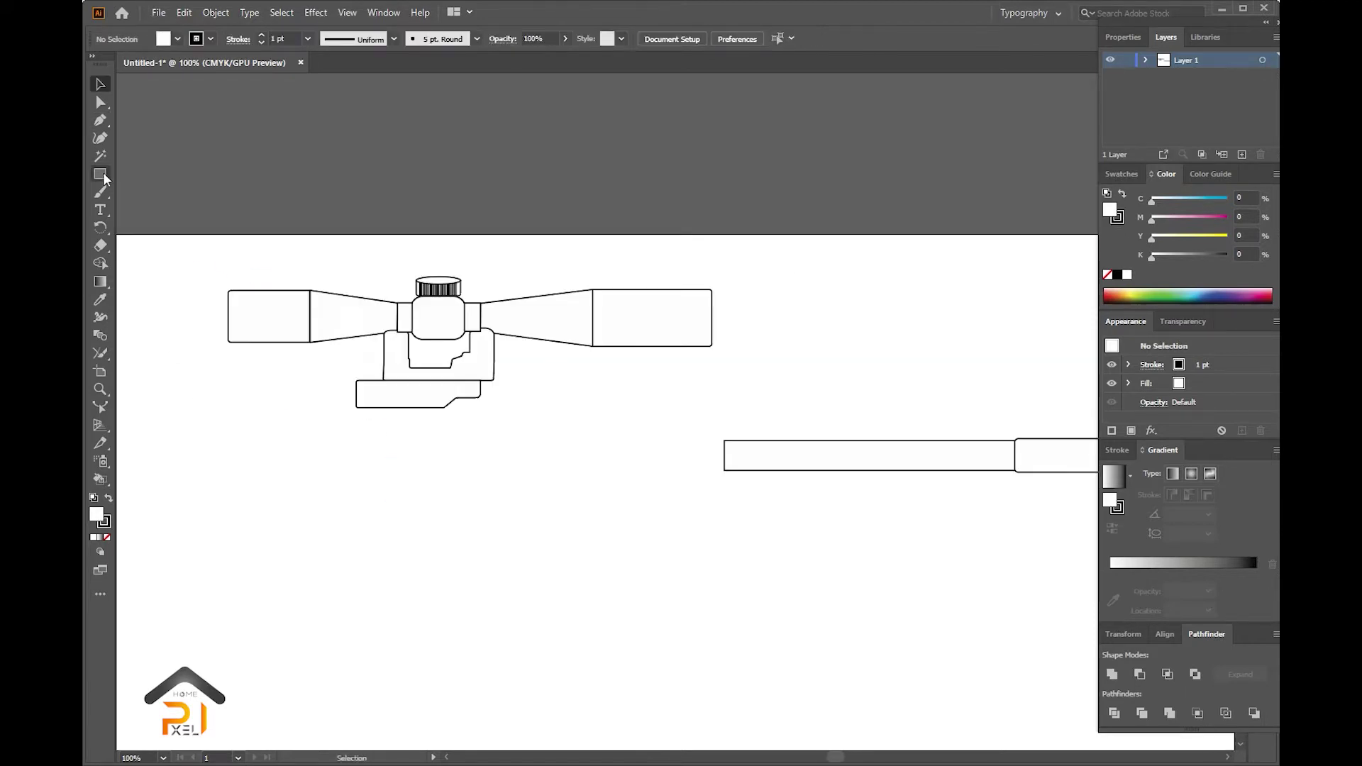
{"action": "left_click_drag", "start_coordinate": [536, 408], "coordinate": [281, 466]}
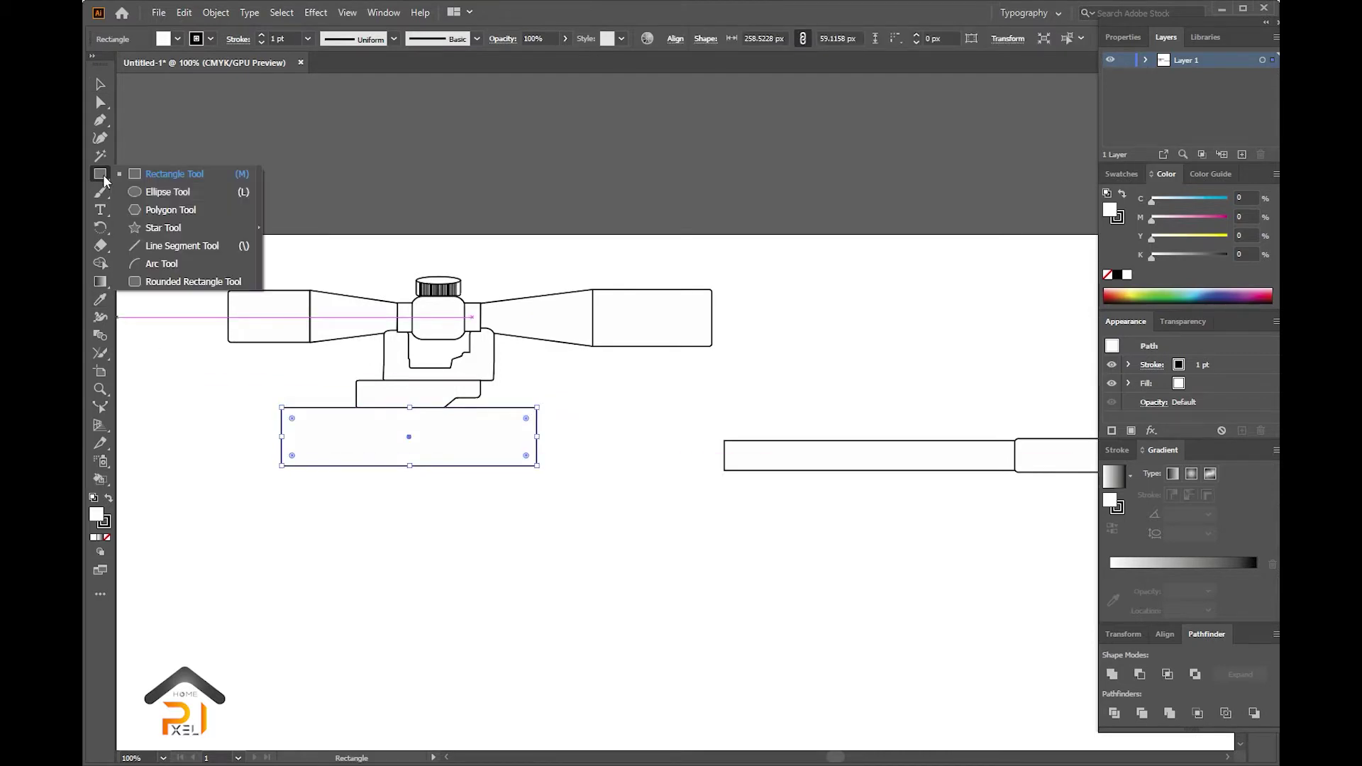
- Merge a small circle into the rectangle's bottom edge and nudge the shape down
{"action": "left_click_drag", "start_coordinate": [100, 174], "coordinate": [164, 190]}
{"action": "key", "text": "ctrl+plus"}
{"action": "left_click_drag", "start_coordinate": [379, 467], "coordinate": [355, 449]}
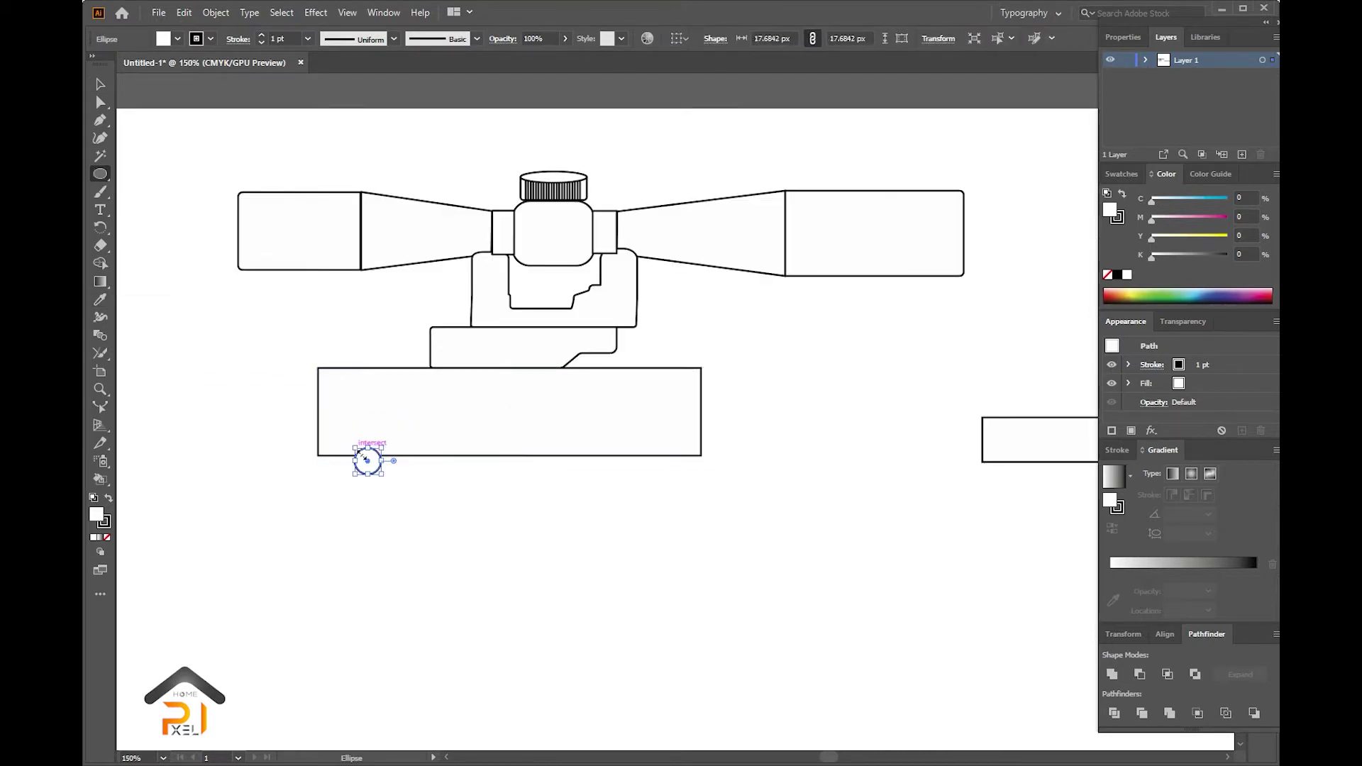
{"action": "key", "text": "v"}
{"action": "left_click", "coordinate": [496, 429], "text": "shift"}
{"action": "left_click", "coordinate": [1112, 674]}
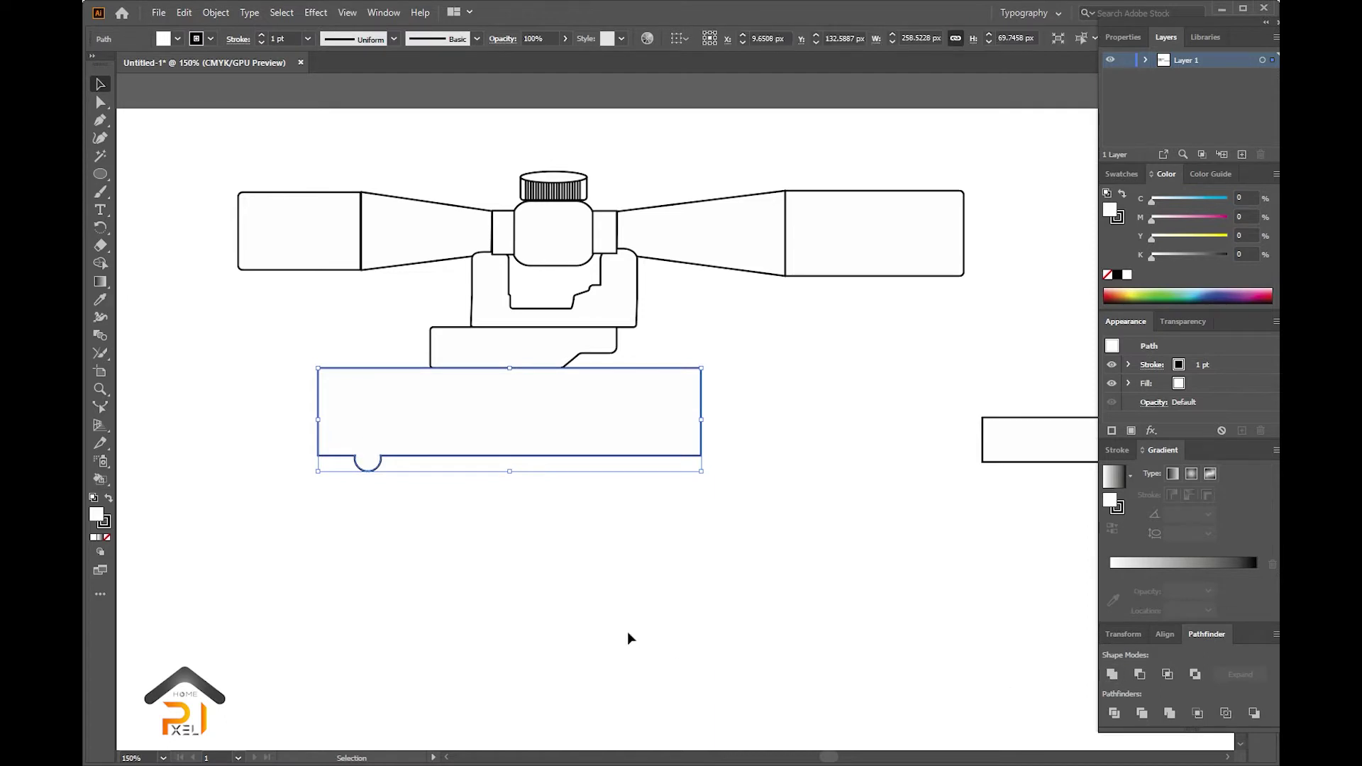
{"action": "left_click_drag", "start_coordinate": [478, 456], "coordinate": [478, 487]}
- Draw a thin strip and position it along the receiver's top
{"action": "scroll", "coordinate": [490, 457], "scroll_direction": "up", "scroll_amount": 1}
{"action": "key", "text": "m"}
{"action": "left_click_drag", "start_coordinate": [766, 351], "coordinate": [253, 375]}
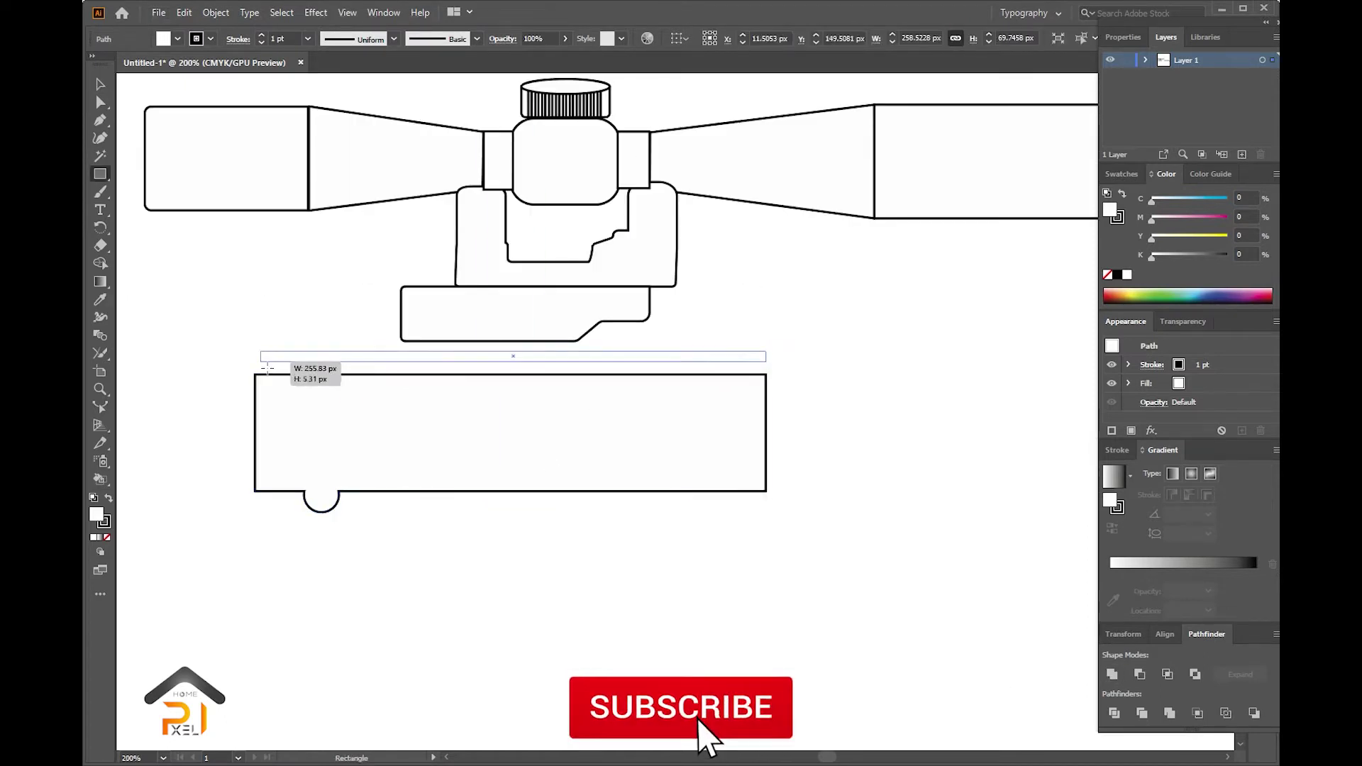
{"action": "scroll", "coordinate": [213, 319], "scroll_direction": "up", "scroll_amount": 3}
{"action": "key", "text": "a"}
{"action": "left_click_drag", "start_coordinate": [308, 501], "coordinate": [309, 501]}
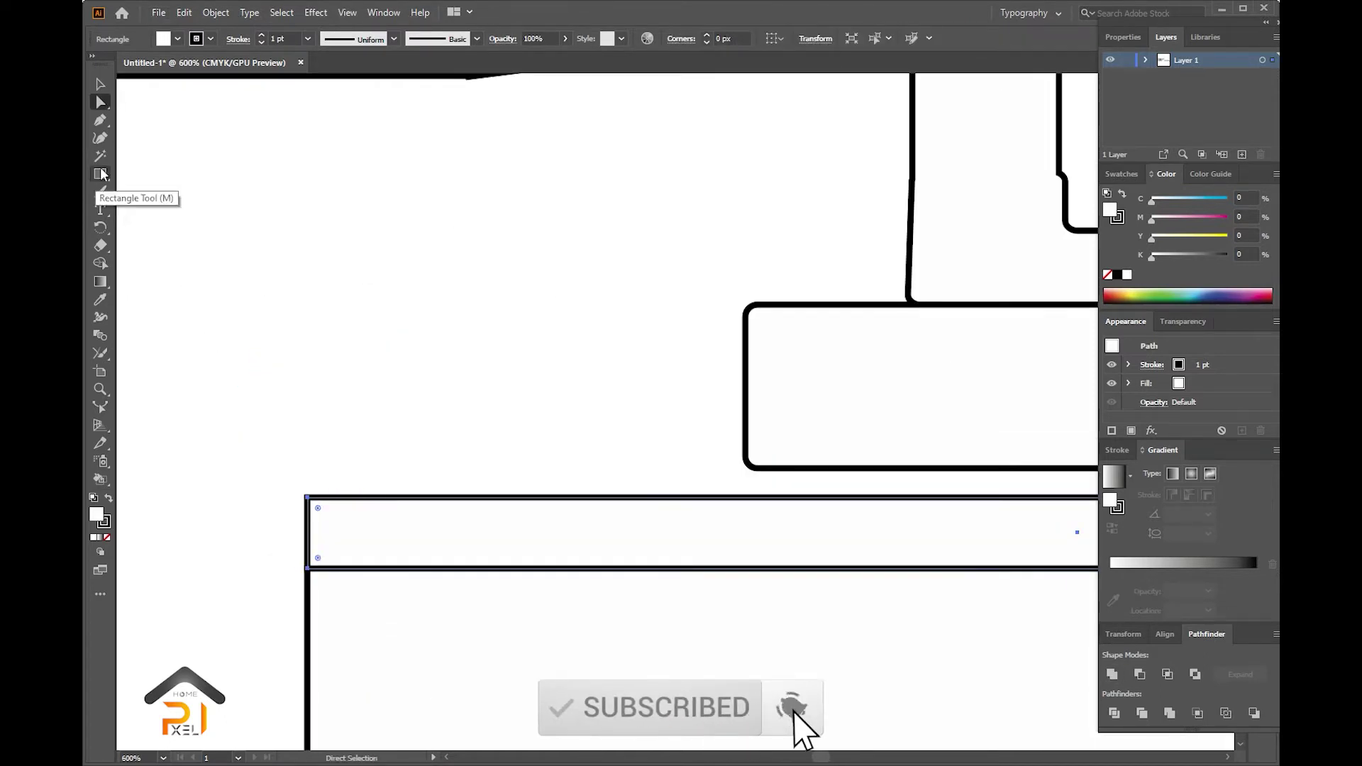
- Draw a small square at the strip's left end and Alt-drag copies along it
{"action": "left_click", "coordinate": [100, 174]}
{"action": "scroll", "coordinate": [393, 380], "scroll_direction": "down", "scroll_amount": 3}
{"action": "left_click_drag", "start_coordinate": [383, 369], "coordinate": [360, 393]}
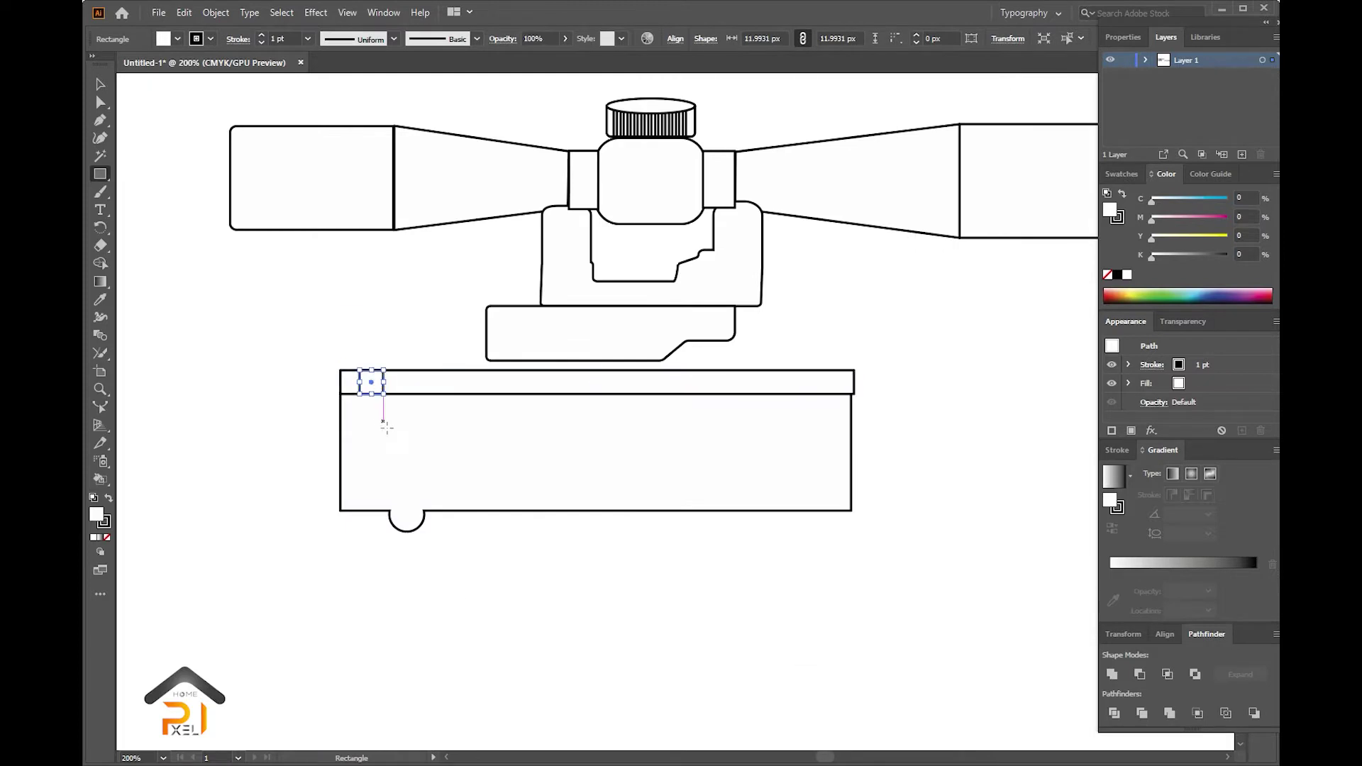
{"action": "scroll", "coordinate": [380, 420], "scroll_direction": "up", "scroll_amount": 2}
{"action": "left_click_drag", "start_coordinate": [366, 340], "coordinate": [468, 341]}
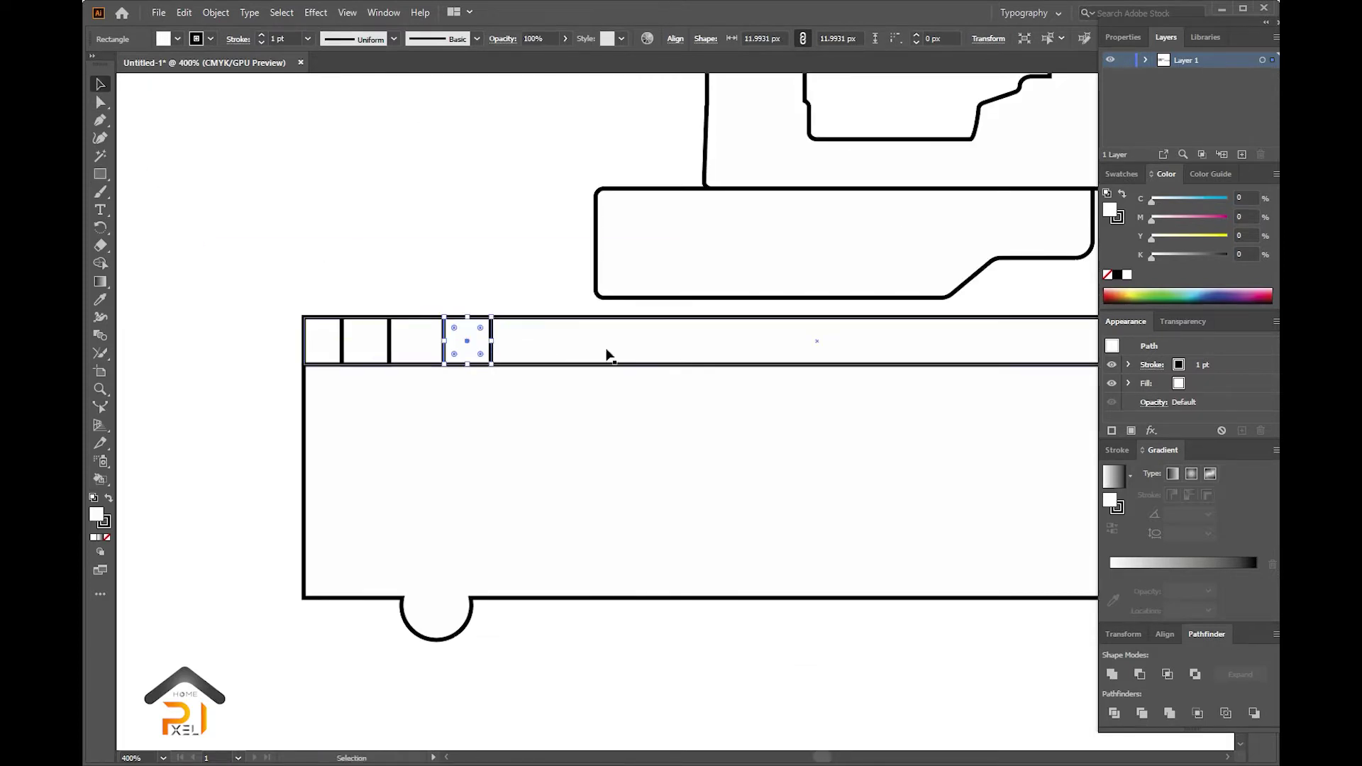
- Move the barrel rectangle flush against the receiver's right end
{"action": "scroll", "coordinate": [647, 358], "scroll_direction": "down", "scroll_amount": 2}
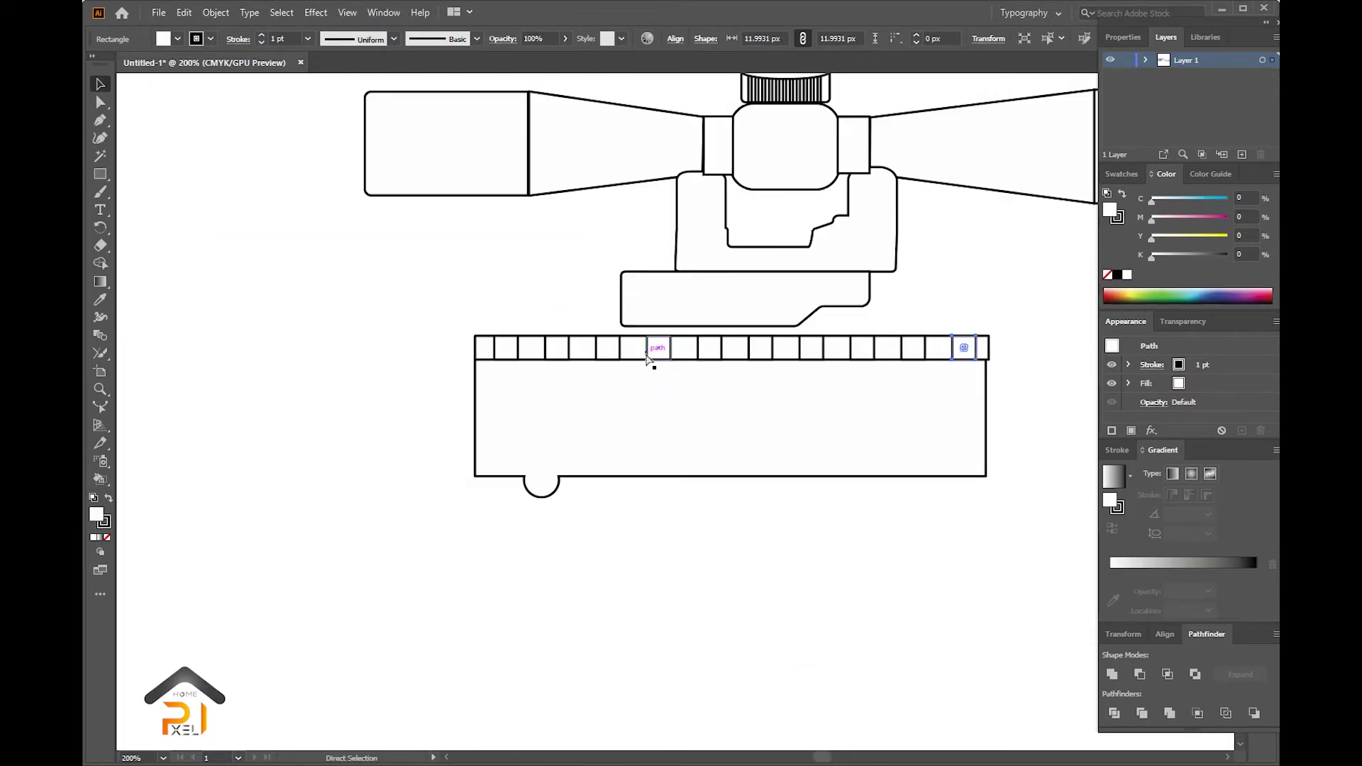
{"action": "scroll", "coordinate": [647, 358], "scroll_direction": "down", "scroll_amount": 2}
{"action": "mouse_move", "coordinate": [850, 406]}
{"action": "left_mouse_down"}
{"action": "mouse_move", "coordinate": [683, 385]}
{"action": "mouse_move", "coordinate": [665, 398]}
{"action": "left_mouse_up"}
{"action": "scroll", "coordinate": [665, 397], "scroll_direction": "up", "scroll_amount": 2}
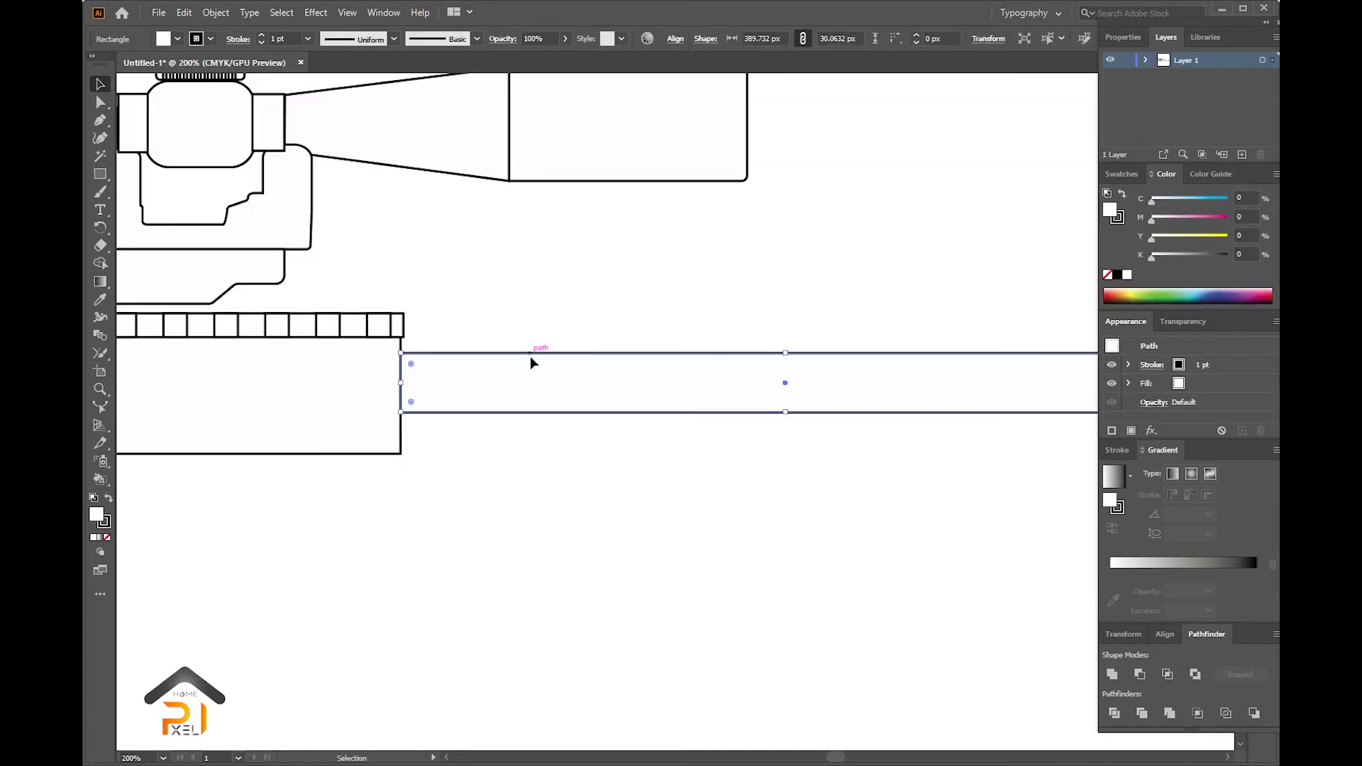
- Draw a new rectangle below the barrel and nudge it into place
{"action": "key", "text": "m"}
{"action": "scroll", "coordinate": [530, 355], "scroll_direction": "down", "scroll_amount": 1}
{"action": "mouse_move", "coordinate": [963, 380]}
{"action": "left_mouse_down"}
{"action": "mouse_move", "coordinate": [683, 444]}
{"action": "mouse_move", "coordinate": [698, 432]}
{"action": "left_mouse_up"}
{"action": "key", "text": "a"}
{"action": "left_click_drag", "start_coordinate": [874, 416], "coordinate": [869, 421]}
- Round the new rectangle's bottom-right corner with the live-corner widget
{"action": "key", "text": "ctrl+shift+a"}
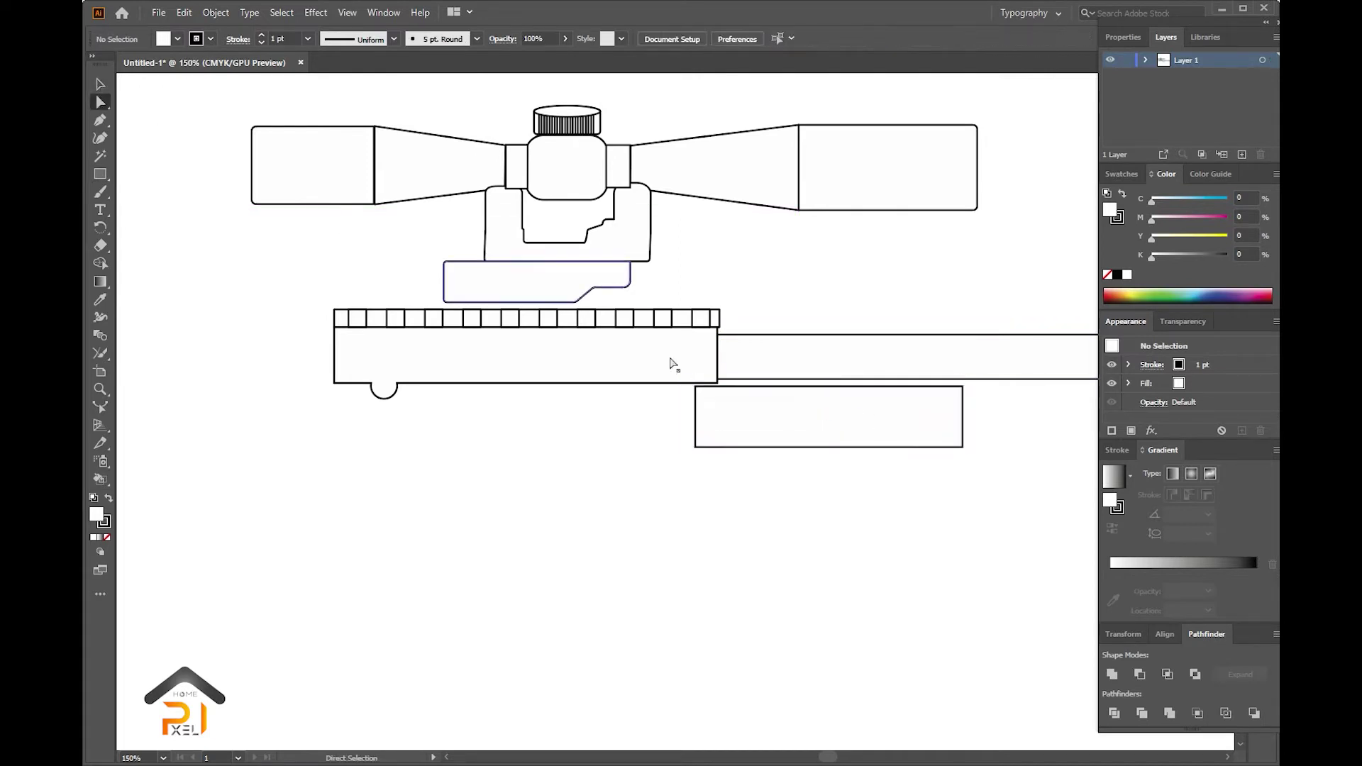
{"action": "left_click_drag", "start_coordinate": [927, 499], "coordinate": [929, 496]}
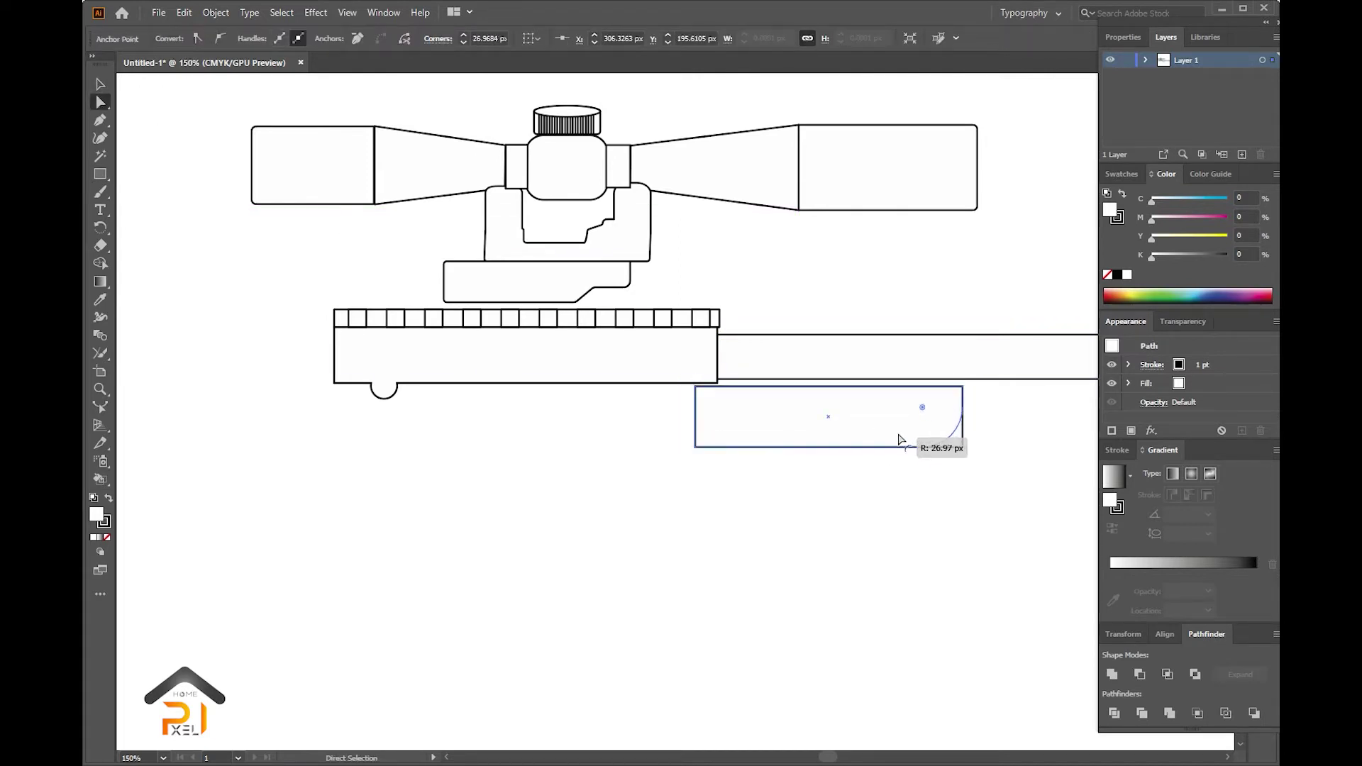
{"action": "left_click_drag", "start_coordinate": [898, 439], "coordinate": [857, 412]}
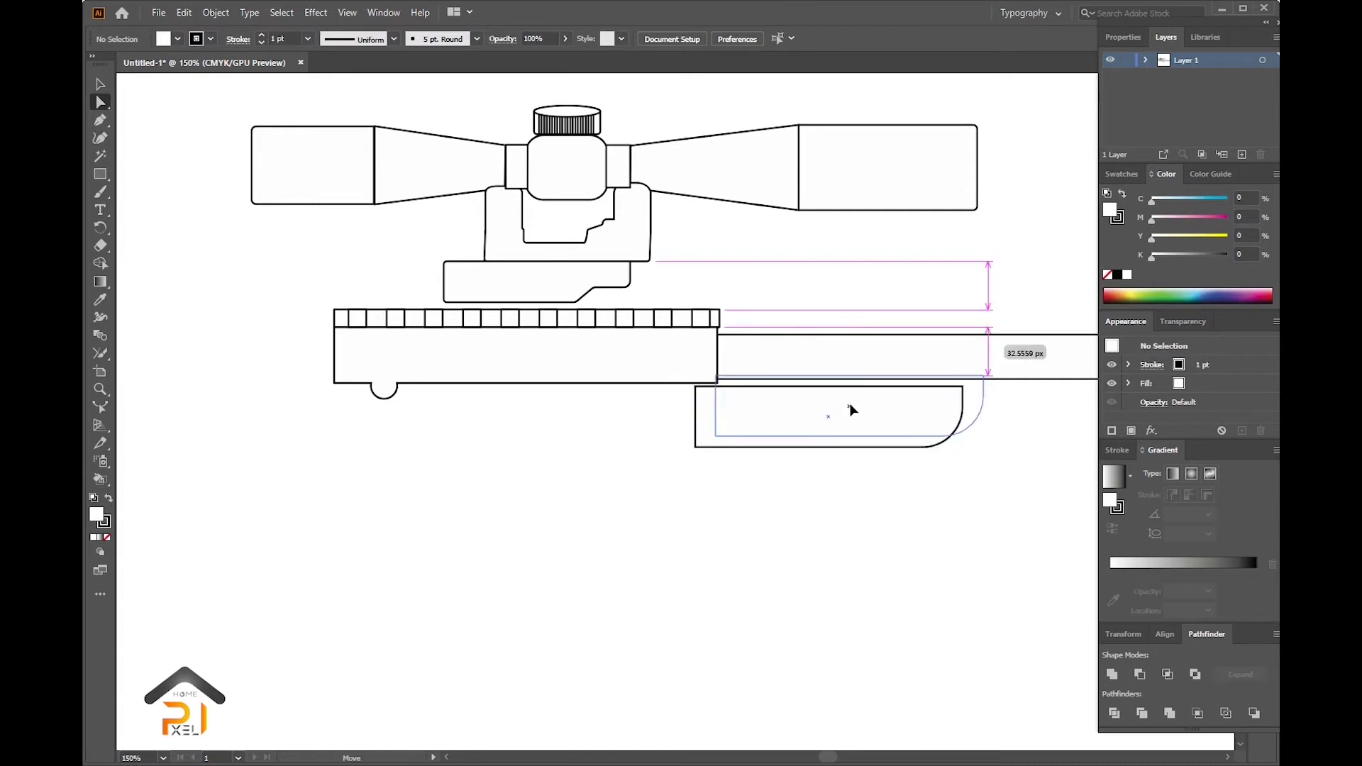
{"action": "left_click", "coordinate": [812, 535]}
- Trace the rifle stock outline with the Pen, from grip bend down to the butt
{"action": "left_click", "coordinate": [720, 439]}
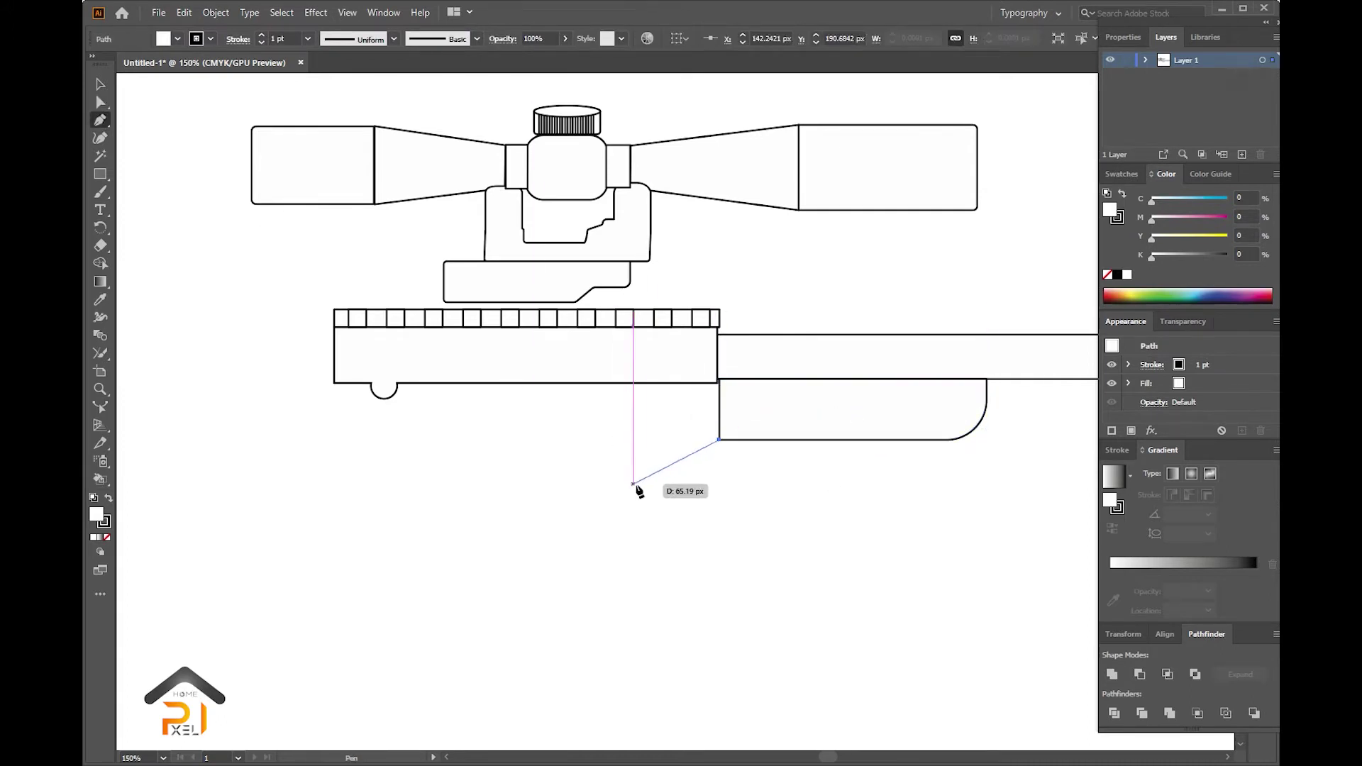
{"action": "left_click", "coordinate": [473, 502]}
{"action": "left_click", "coordinate": [395, 502]}
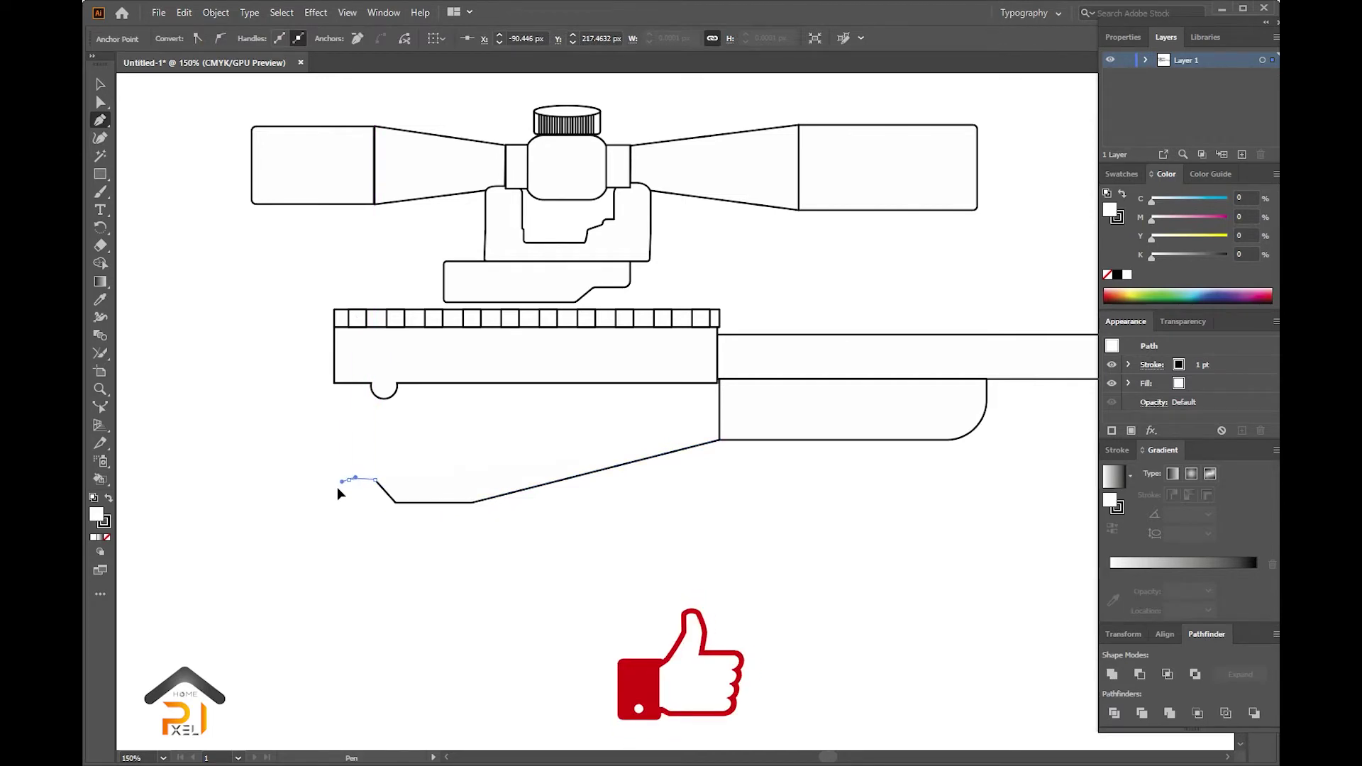
{"action": "left_click_drag", "start_coordinate": [337, 494], "coordinate": [338, 495]}
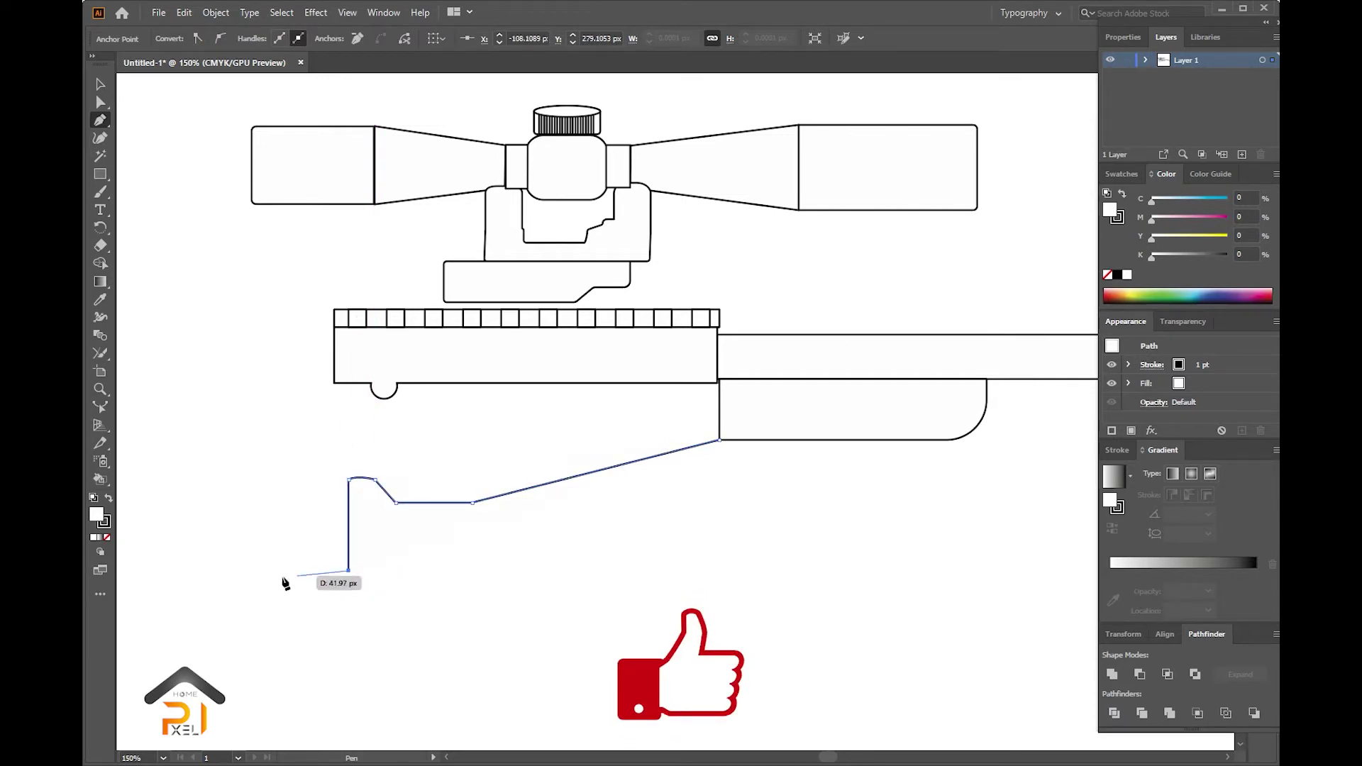
{"action": "left_click", "coordinate": [255, 571]}
{"action": "left_click", "coordinate": [750, 421]}
{"action": "left_click_drag", "start_coordinate": [571, 426], "coordinate": [511, 406]}
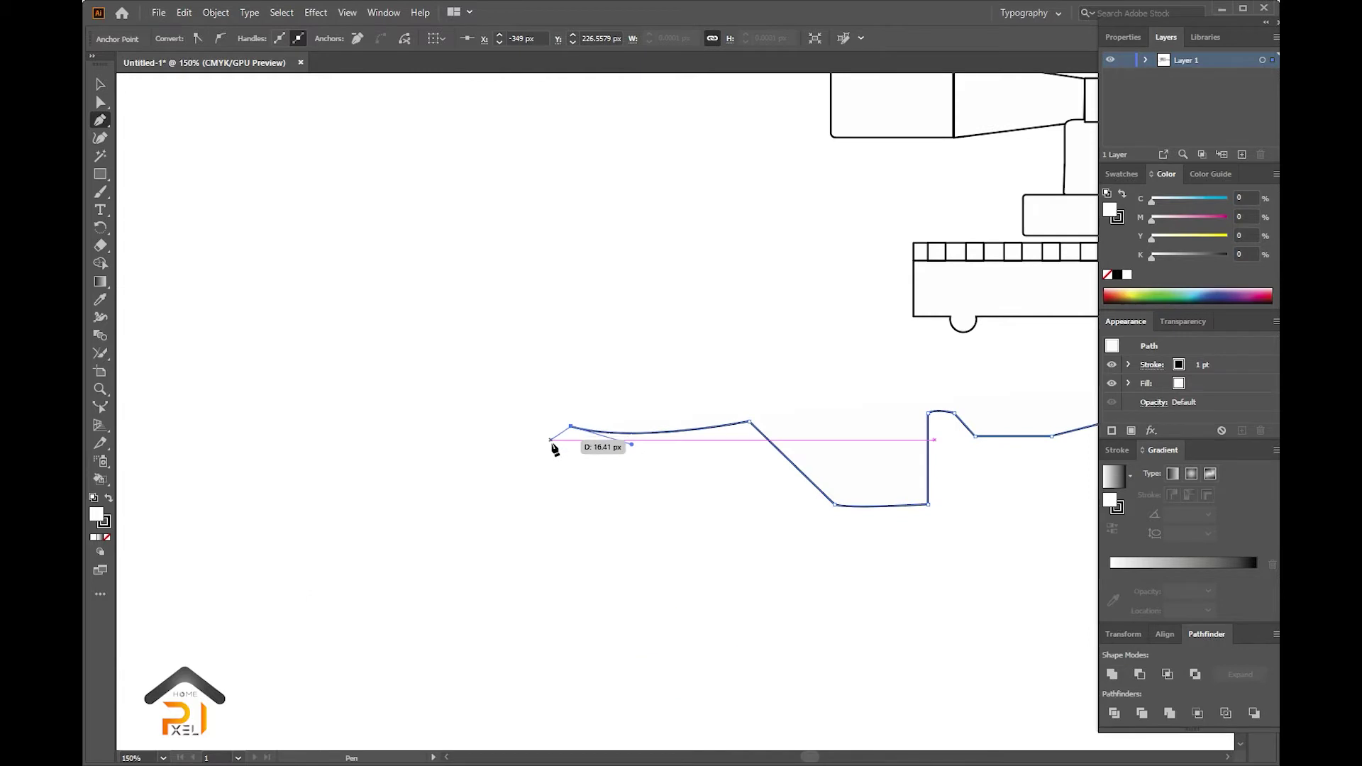
{"action": "left_click", "coordinate": [420, 439]}
{"action": "left_click", "coordinate": [420, 210]}
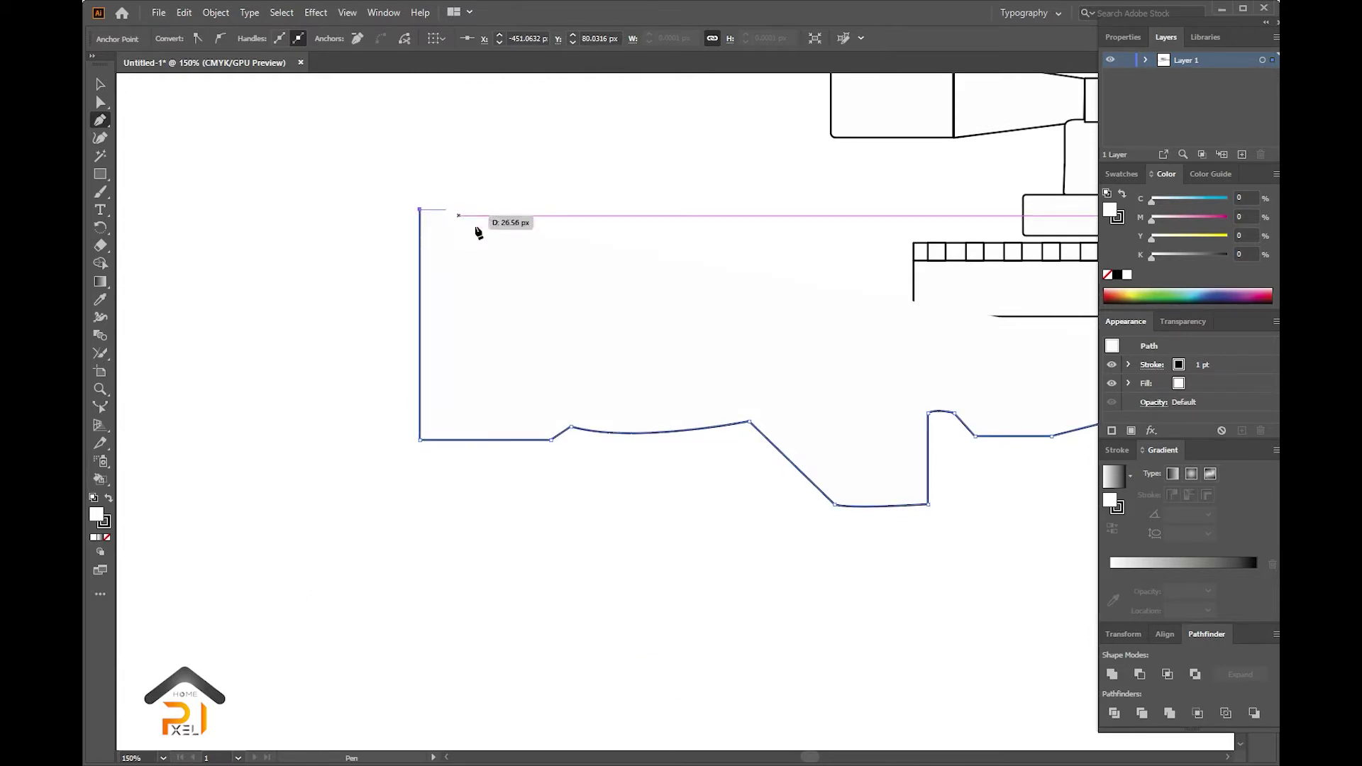
{"action": "left_click", "coordinate": [784, 210]}
- Move the stock outline left and stretch the rounded fore-end taller and wider
{"action": "key", "text": "v"}
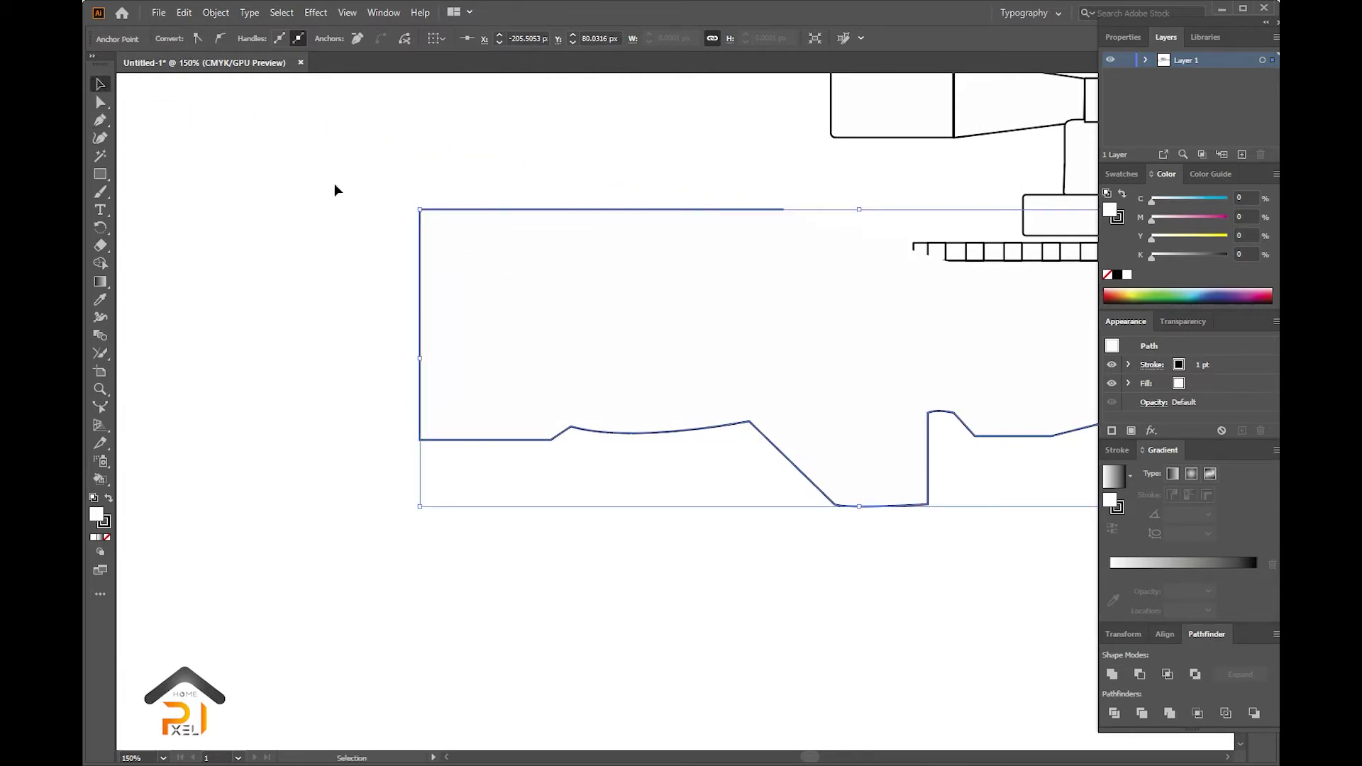
{"action": "left_click_drag", "start_coordinate": [583, 479], "coordinate": [506, 565]}
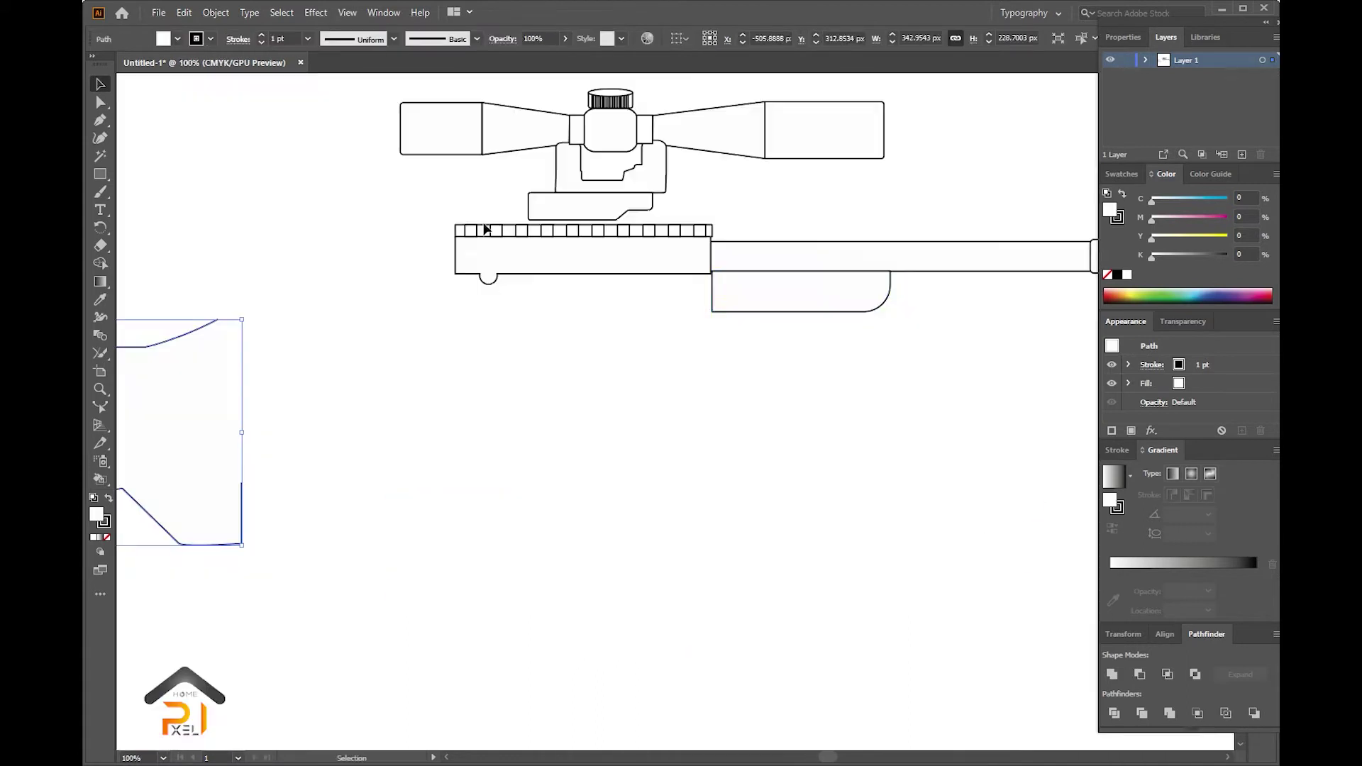
{"action": "left_click", "coordinate": [880, 305]}
{"action": "left_click_drag", "start_coordinate": [801, 312], "coordinate": [801, 332]}
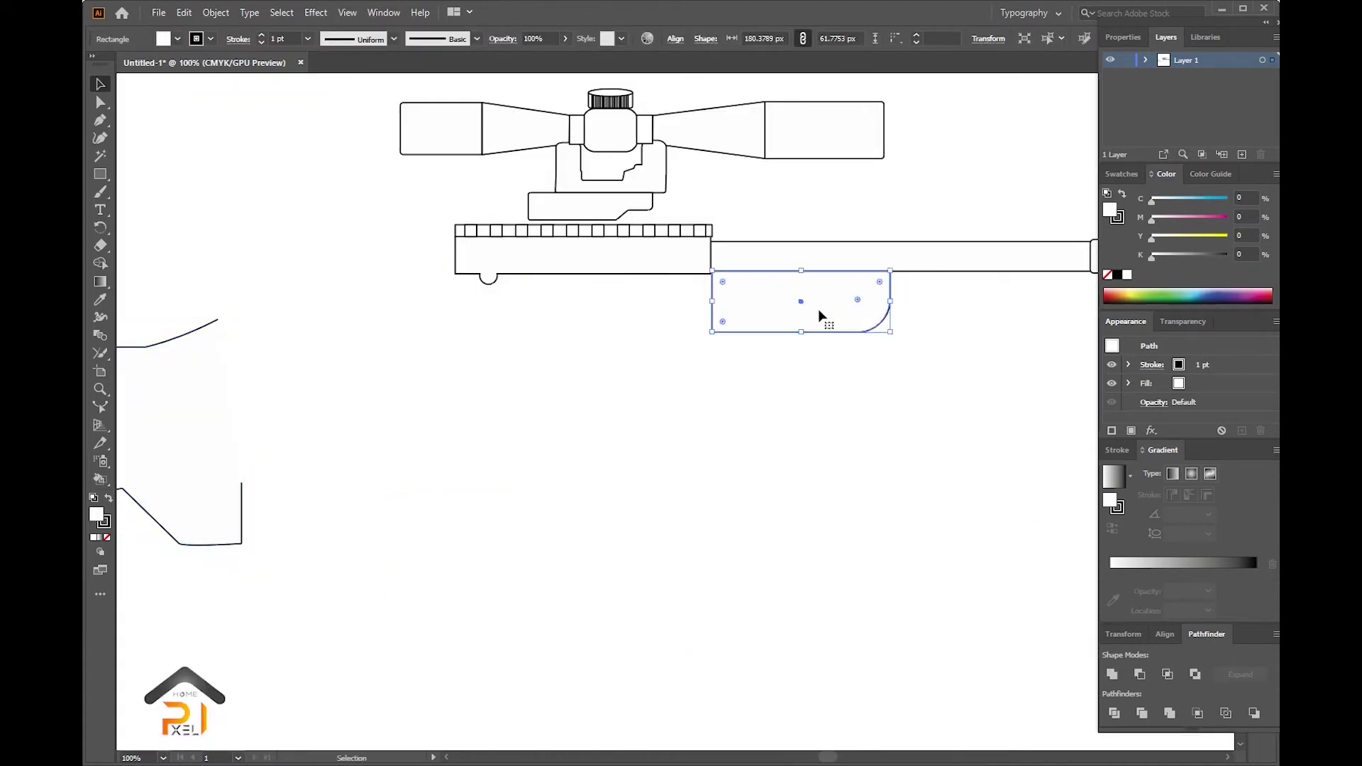
{"action": "left_click_drag", "start_coordinate": [886, 303], "coordinate": [949, 302]}
{"action": "left_click", "coordinate": [724, 398]}
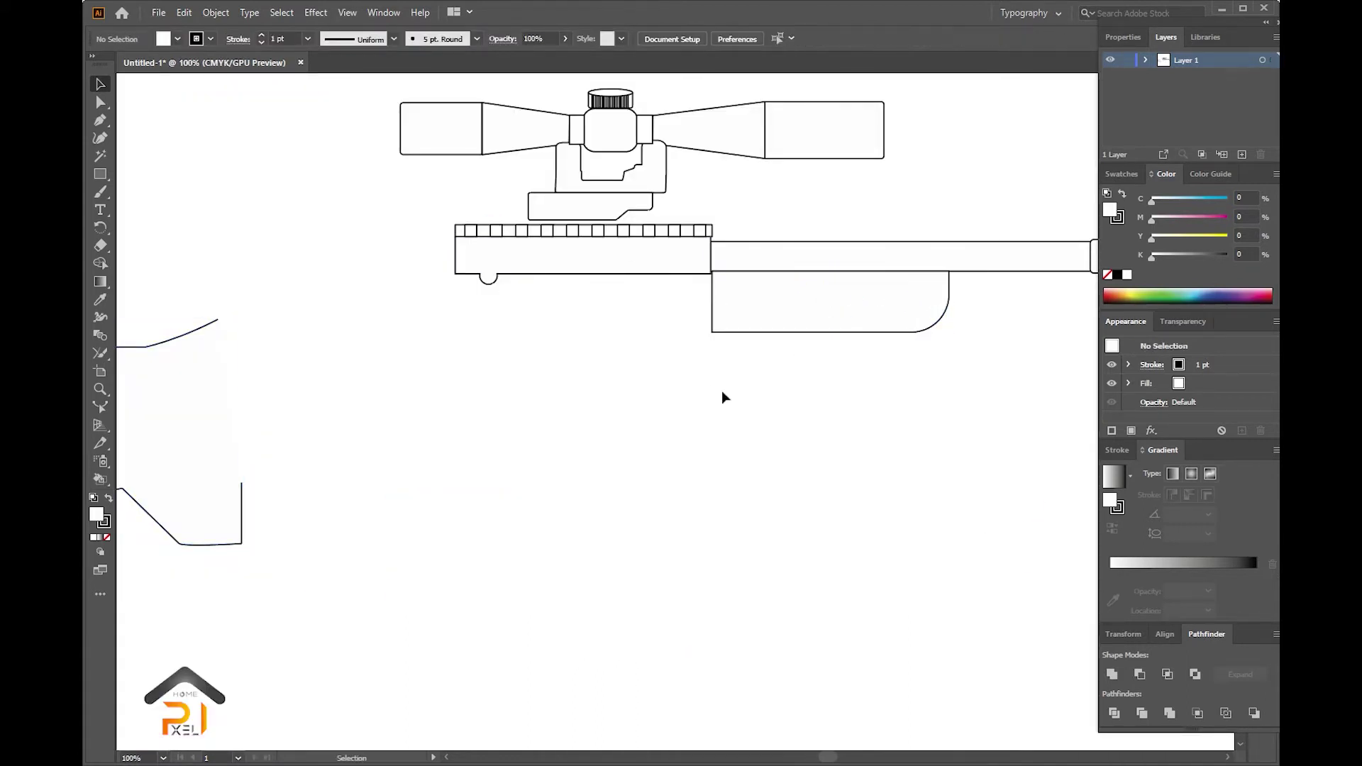
- Draw a short underside line from the fore-end's bottom-left corner toward the grip
{"action": "left_click", "coordinate": [103, 122]}
{"action": "left_click", "coordinate": [712, 332]}
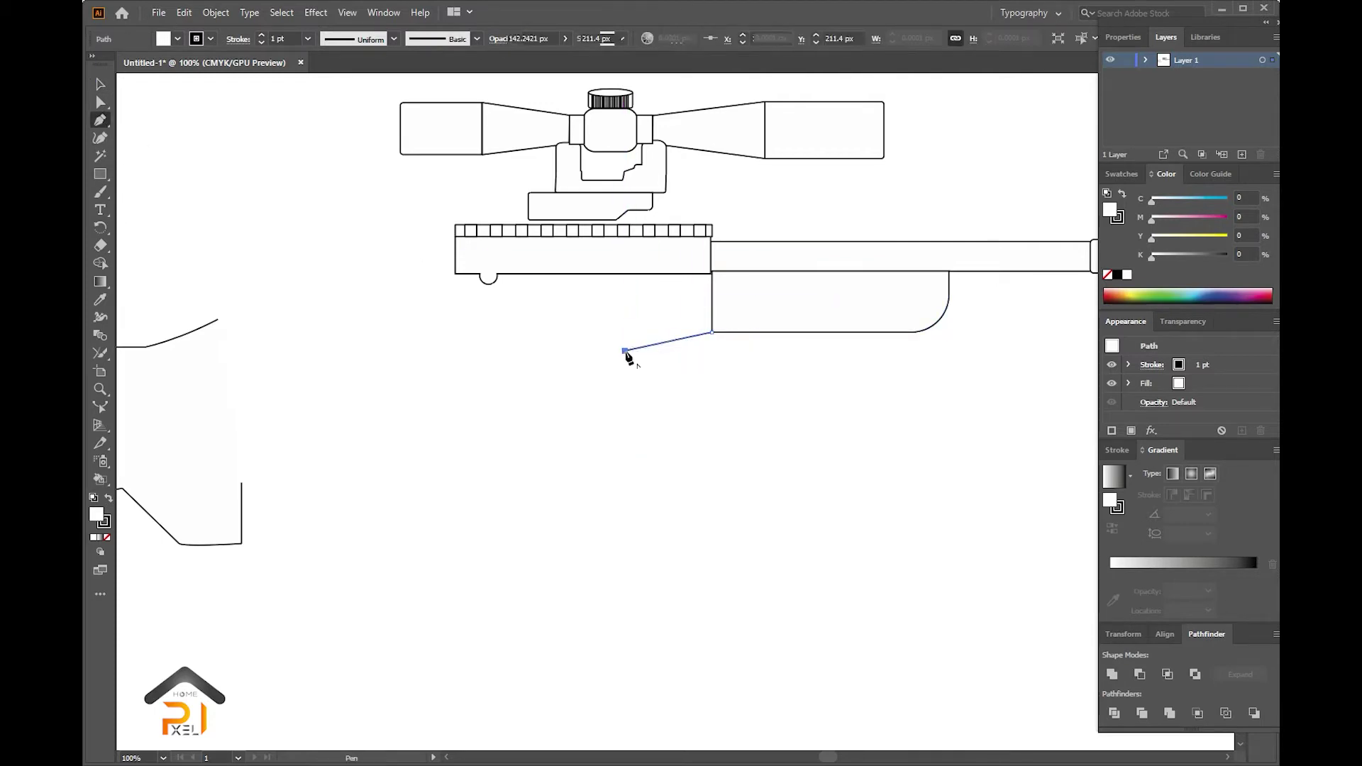
{"action": "left_click", "coordinate": [625, 350]}
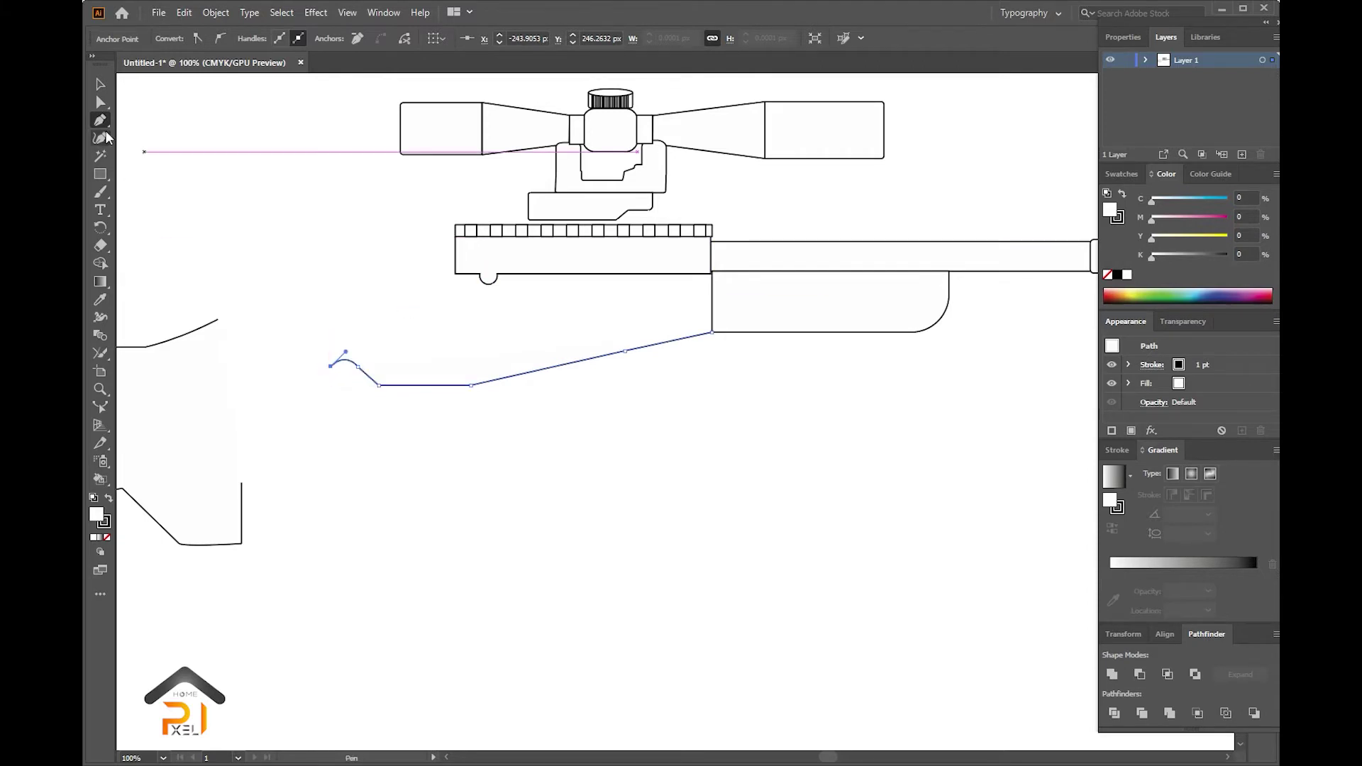
{"action": "left_click", "coordinate": [97, 85]}
{"action": "key", "text": "ctrl+minus"}
{"action": "key", "text": "ctrl+minus"}
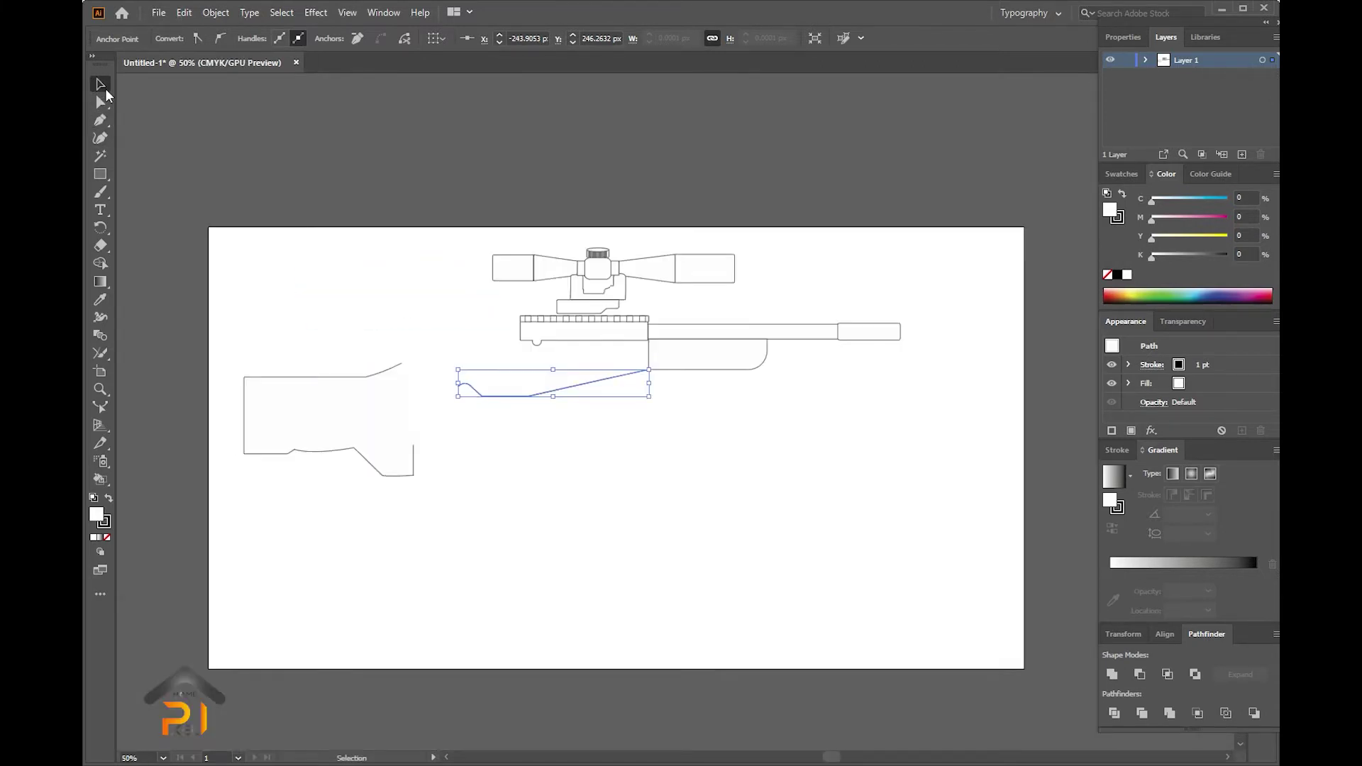
- Start an upper Pen line just left of the receiver's bottom corner
{"action": "left_click_drag", "start_coordinate": [817, 354], "coordinate": [818, 351]}
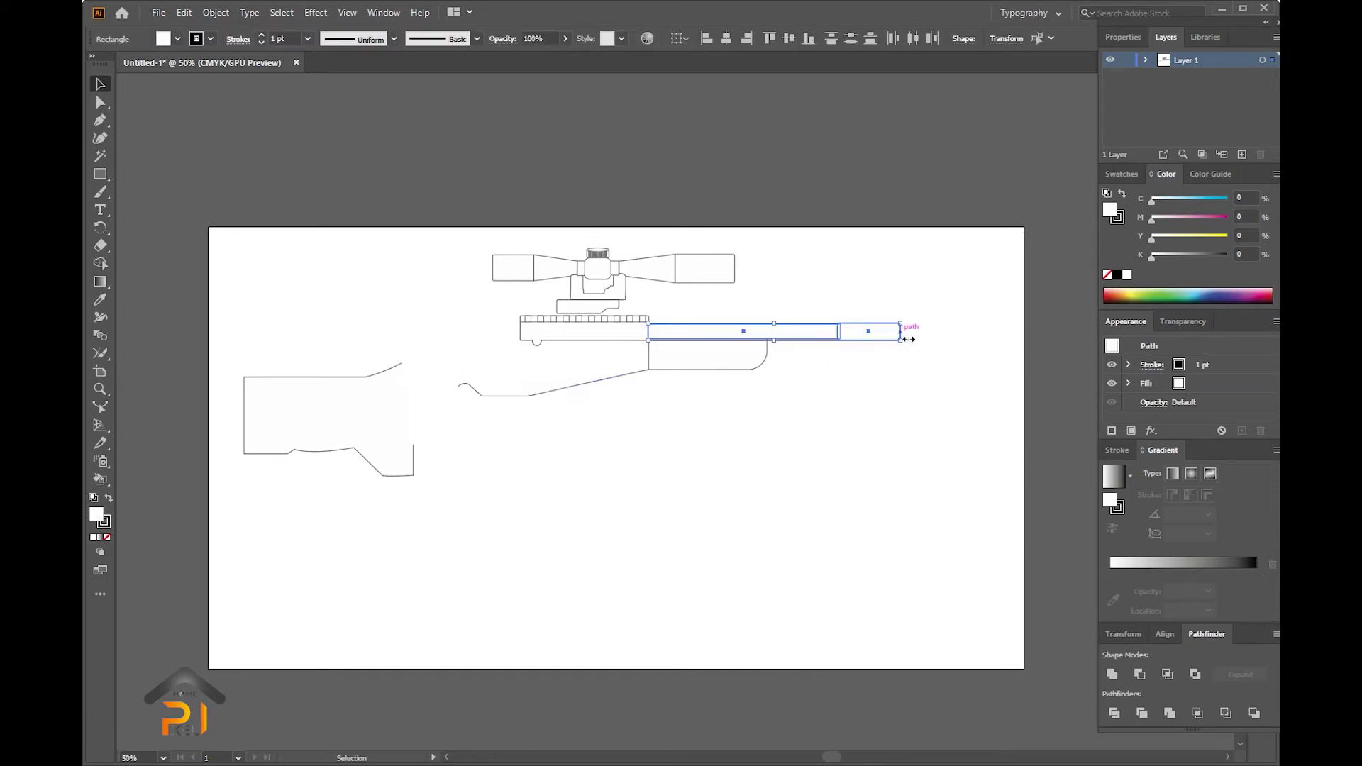
{"action": "scroll", "coordinate": [516, 373], "scroll_direction": "up", "scroll_amount": 3}
{"action": "key", "text": "p"}
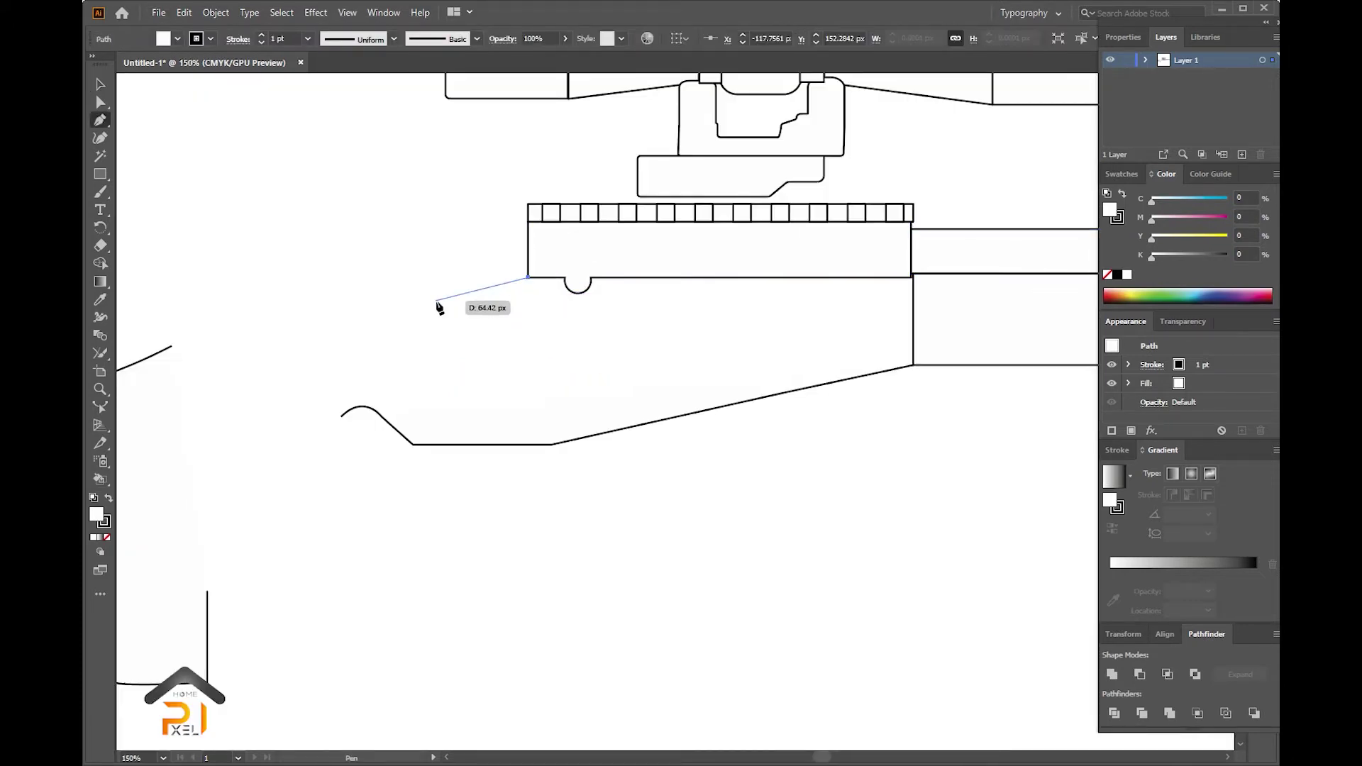
{"action": "left_click", "coordinate": [436, 301]}
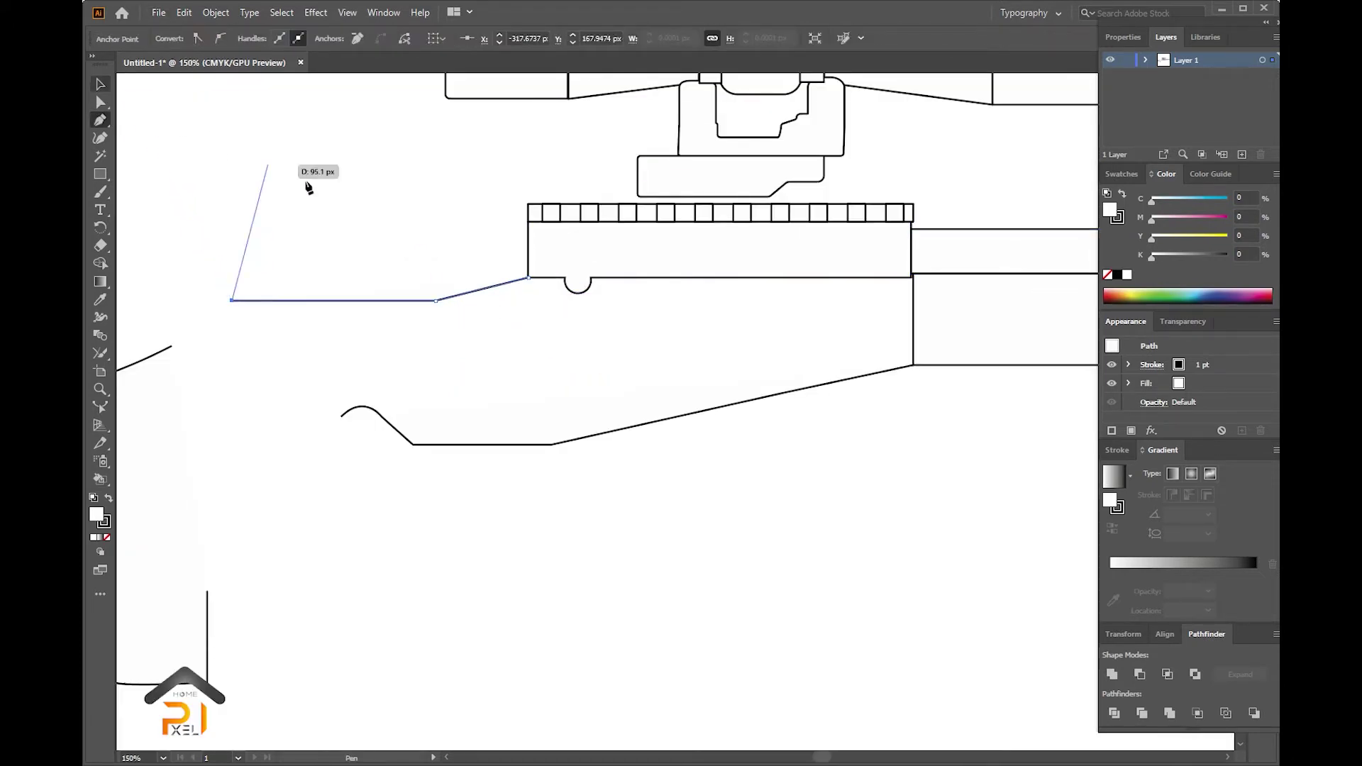
{"action": "left_click_drag", "start_coordinate": [298, 178], "coordinate": [523, 220]}
- Move the stock shape right so its top edge meets the upper line
{"action": "left_click", "coordinate": [98, 86]}
{"action": "scroll", "coordinate": [267, 193], "scroll_direction": "down", "scroll_amount": 3}
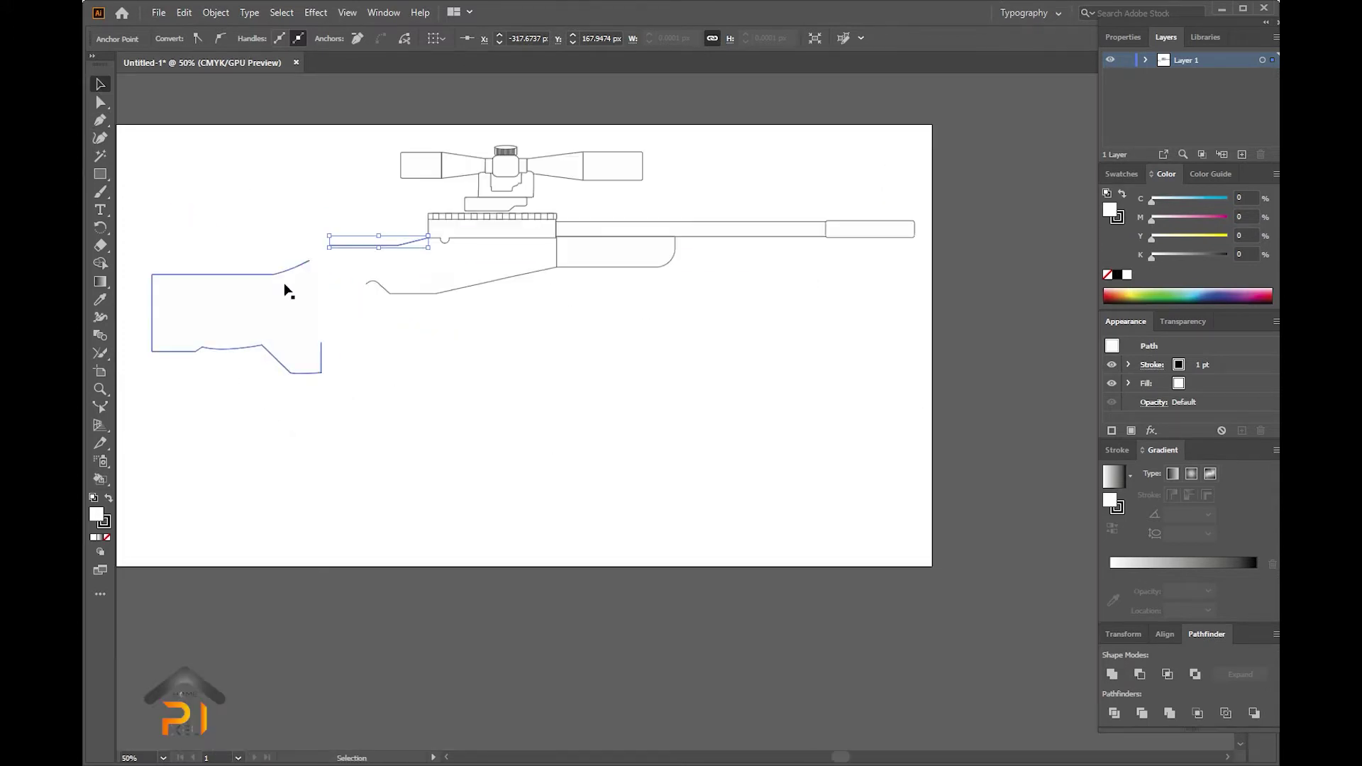
{"action": "scroll", "coordinate": [271, 281], "scroll_direction": "up", "scroll_amount": 3}
{"action": "left_click_drag", "start_coordinate": [274, 277], "coordinate": [447, 253]}
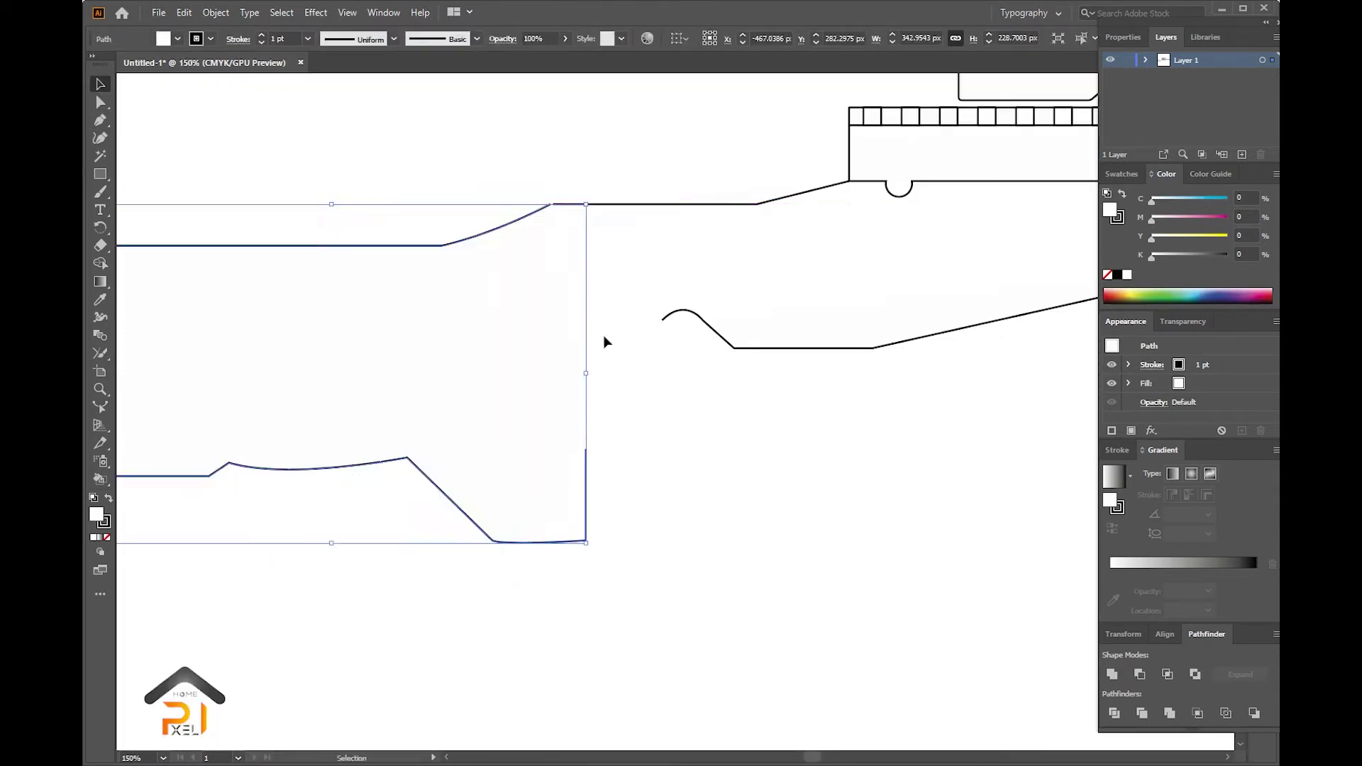
{"action": "scroll", "coordinate": [608, 340], "scroll_direction": "down", "scroll_amount": 3}
{"action": "key", "text": "ctrl+plus"}
{"action": "key", "text": "ctrl+plus"}
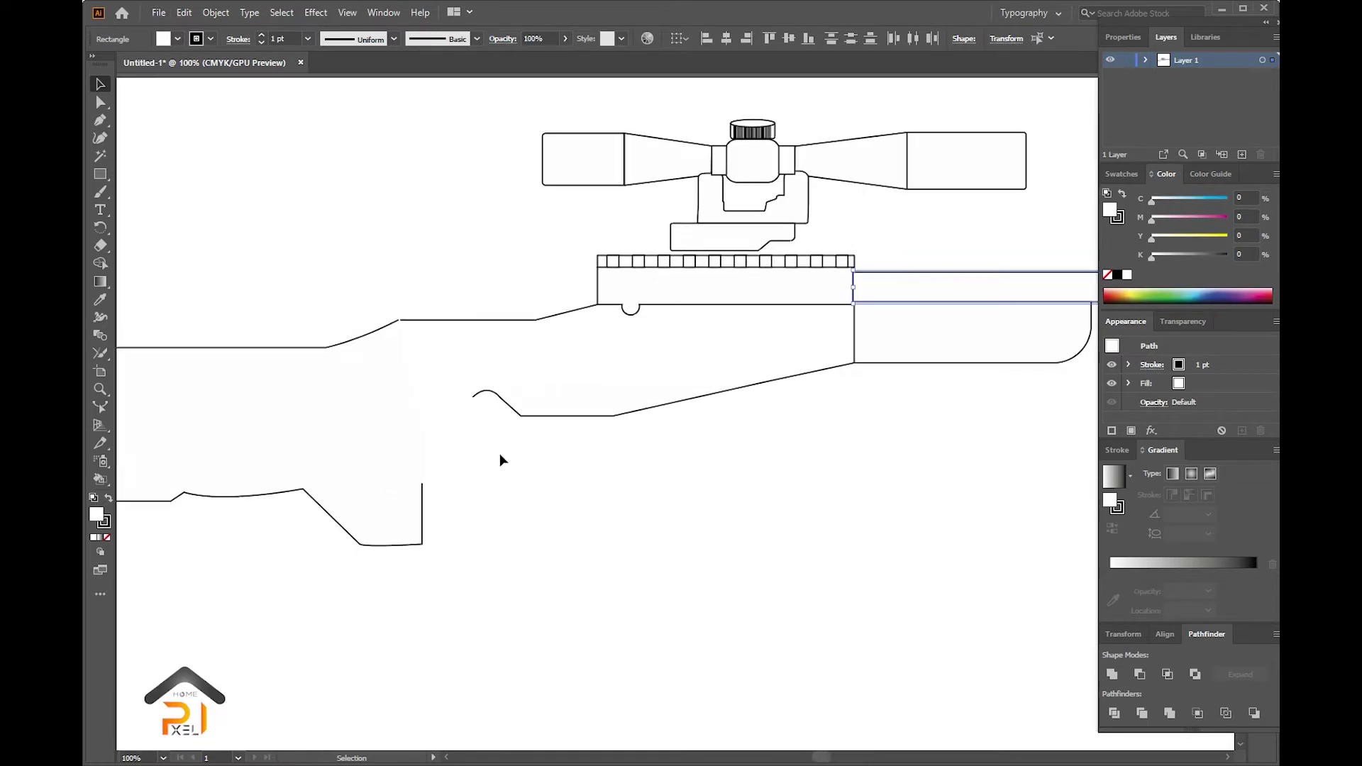
- Average and join the upper line's end point with the stock's matching end point
{"action": "left_click", "coordinate": [101, 106]}
{"action": "scroll", "coordinate": [415, 287], "scroll_direction": "up", "scroll_amount": 1}
{"action": "scroll", "coordinate": [415, 379], "scroll_direction": "up", "scroll_amount": 1}
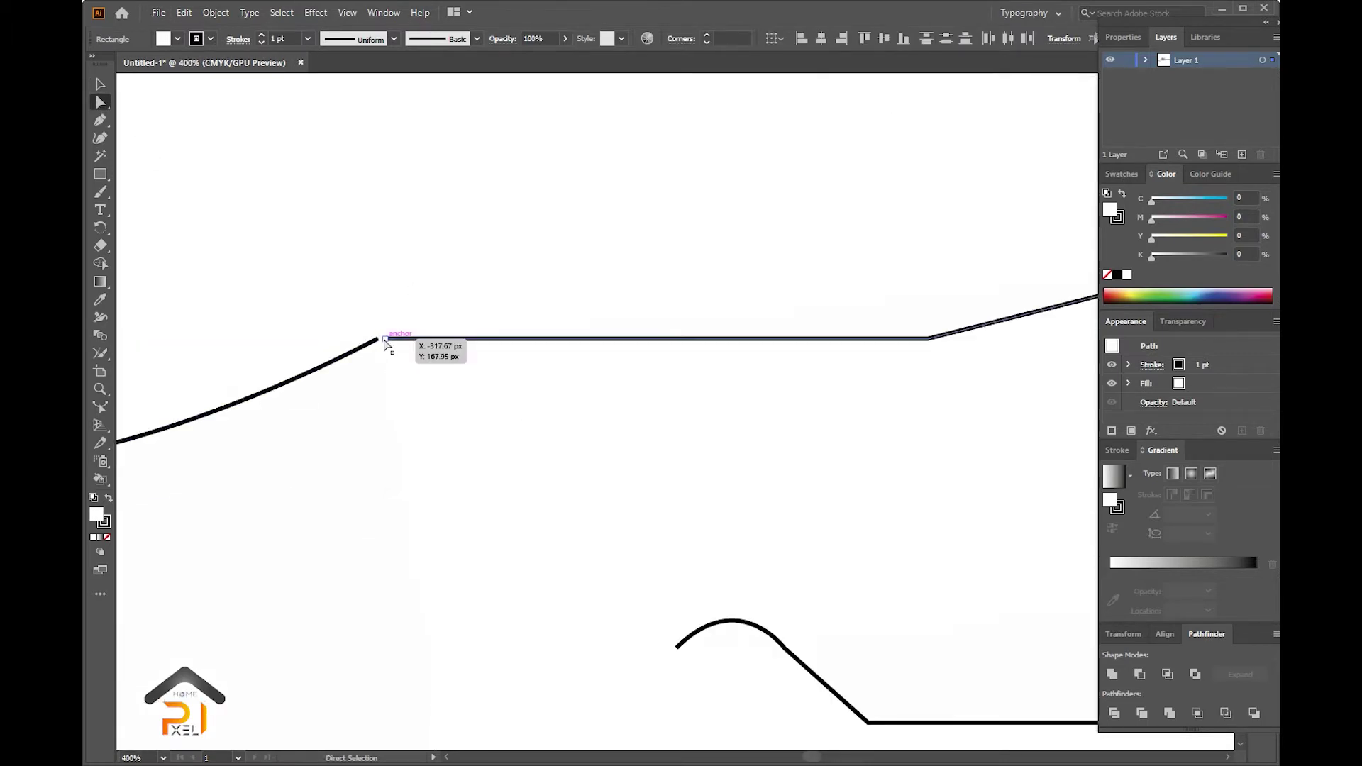
{"action": "left_click", "coordinate": [379, 340]}
{"action": "left_click", "coordinate": [408, 255]}
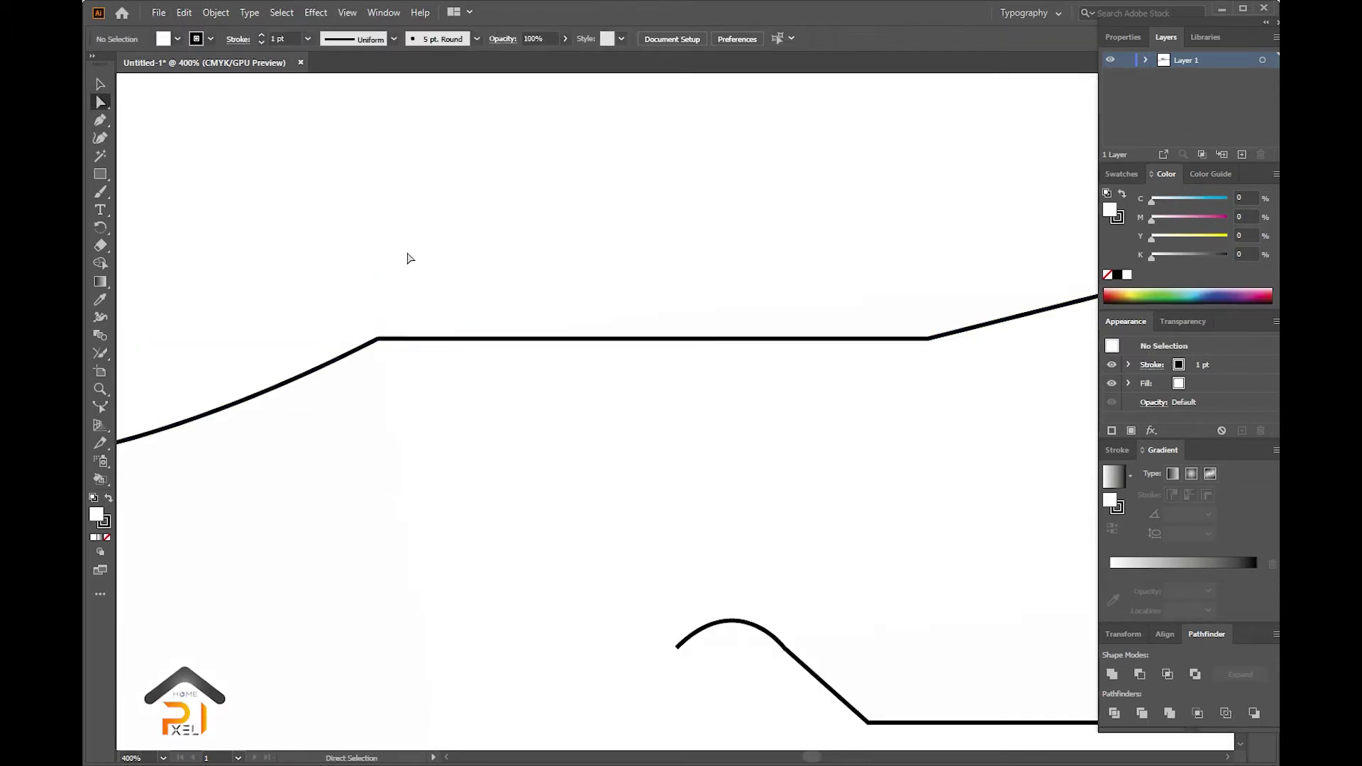
{"action": "right_click", "coordinate": [375, 378]}
{"action": "left_click", "coordinate": [420, 497]}
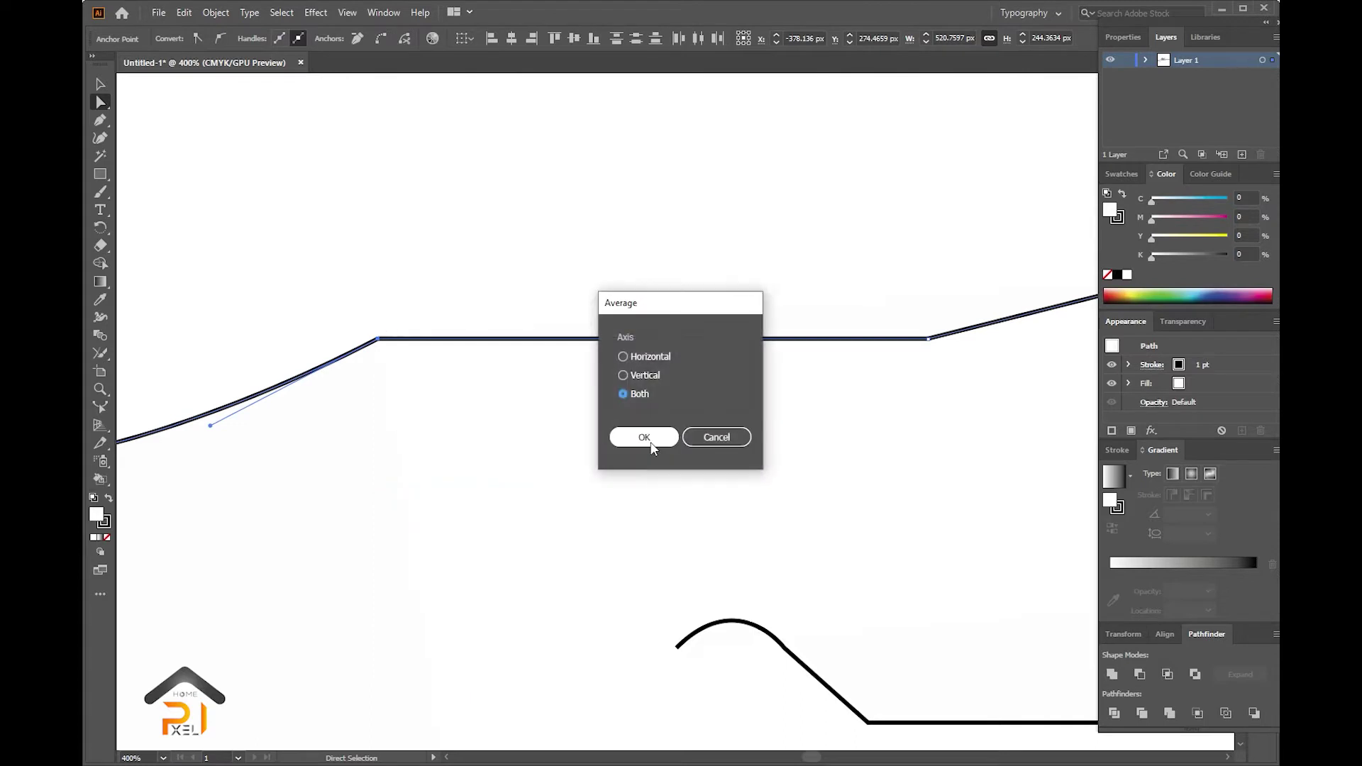
{"action": "left_click", "coordinate": [638, 435]}
{"action": "right_click", "coordinate": [400, 292]}
{"action": "left_click", "coordinate": [454, 399]}
{"action": "left_click", "coordinate": [264, 258]}
- Draw a curved grip top and a vertical grip edge down toward the stock
{"action": "key", "text": "ctrl+0"}
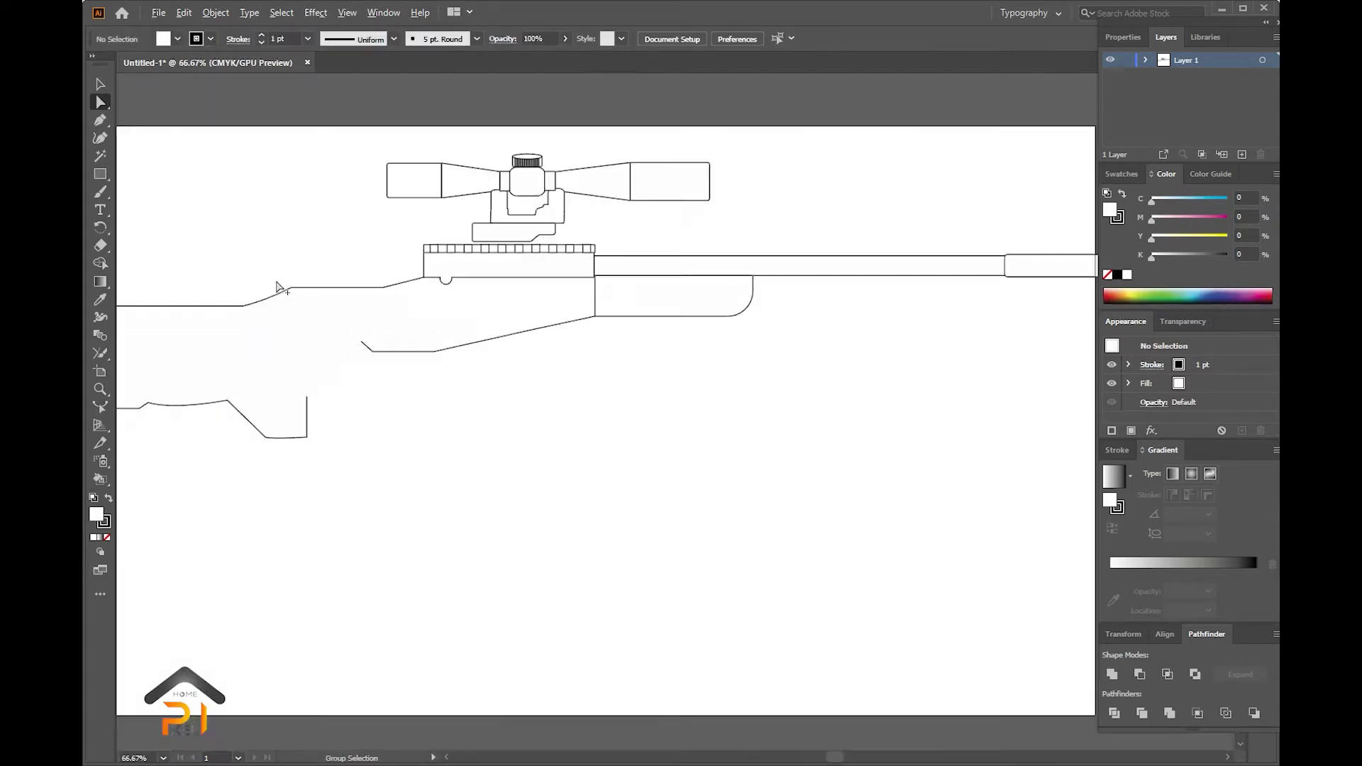
{"action": "key", "text": "ctrl+plus"}
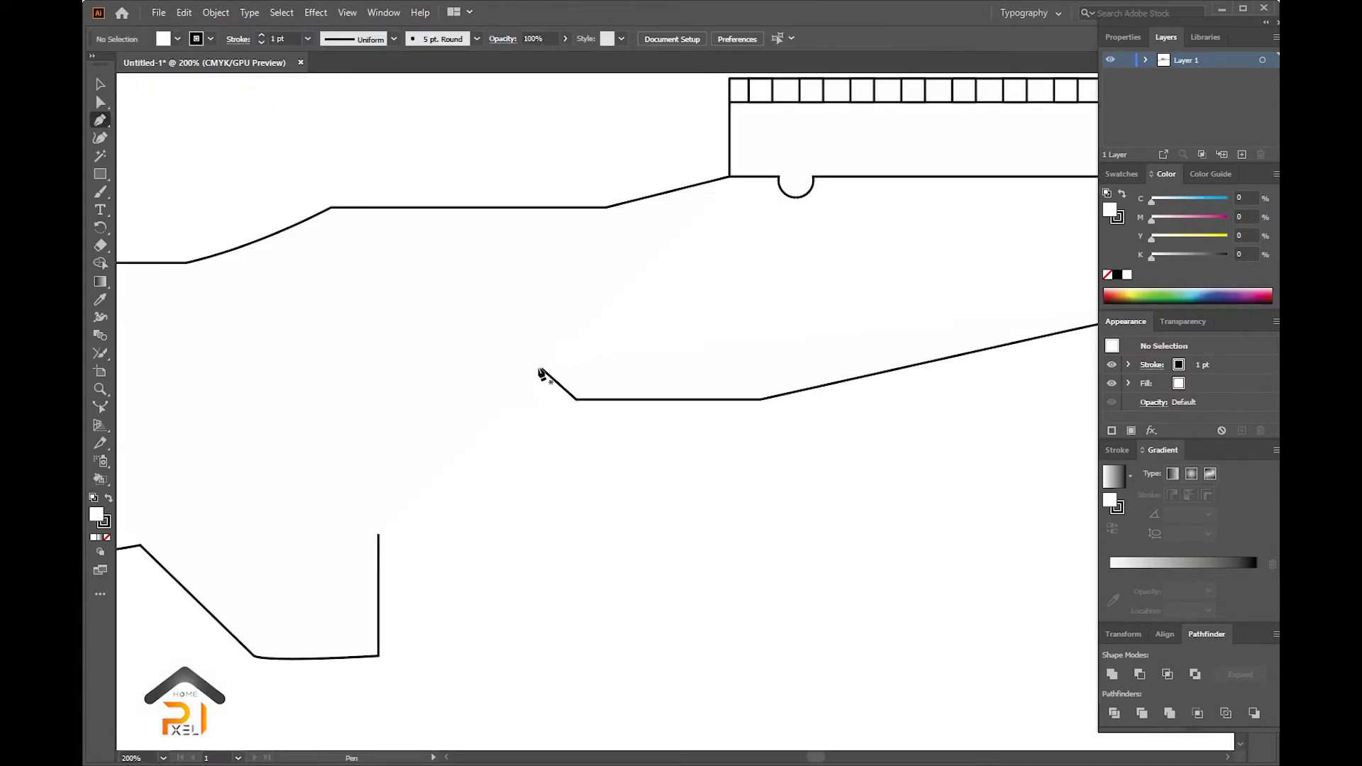
{"action": "left_click_drag", "start_coordinate": [493, 370], "coordinate": [465, 393]}
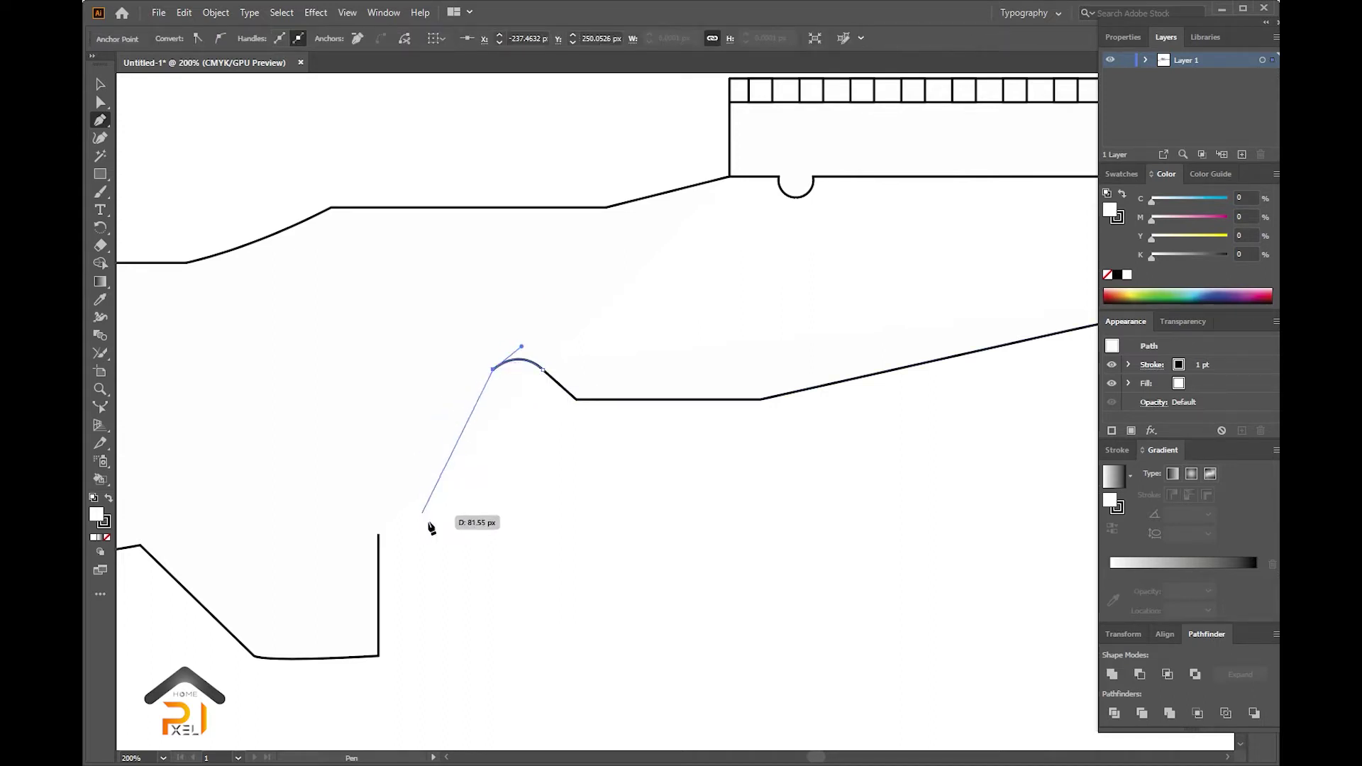
{"action": "left_click", "coordinate": [493, 591]}
{"action": "left_click", "coordinate": [492, 659]}
{"action": "key", "text": "ctrl+0"}
{"action": "key", "text": "ctrl+plus"}
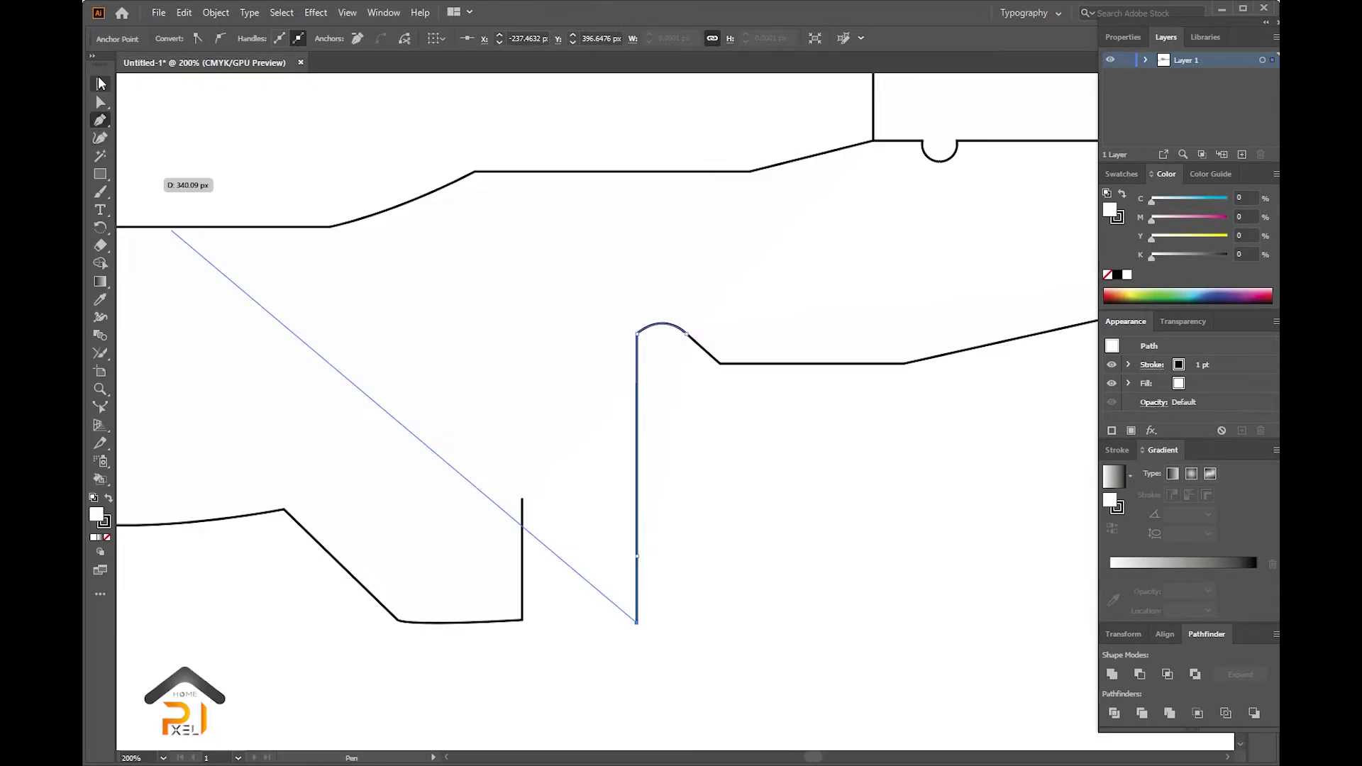
- Delete the leftover bottom segments, reconnect the grip base, and round its lower corner
{"action": "left_click", "coordinate": [100, 103]}
{"action": "left_click_drag", "start_coordinate": [403, 663], "coordinate": [404, 657]}
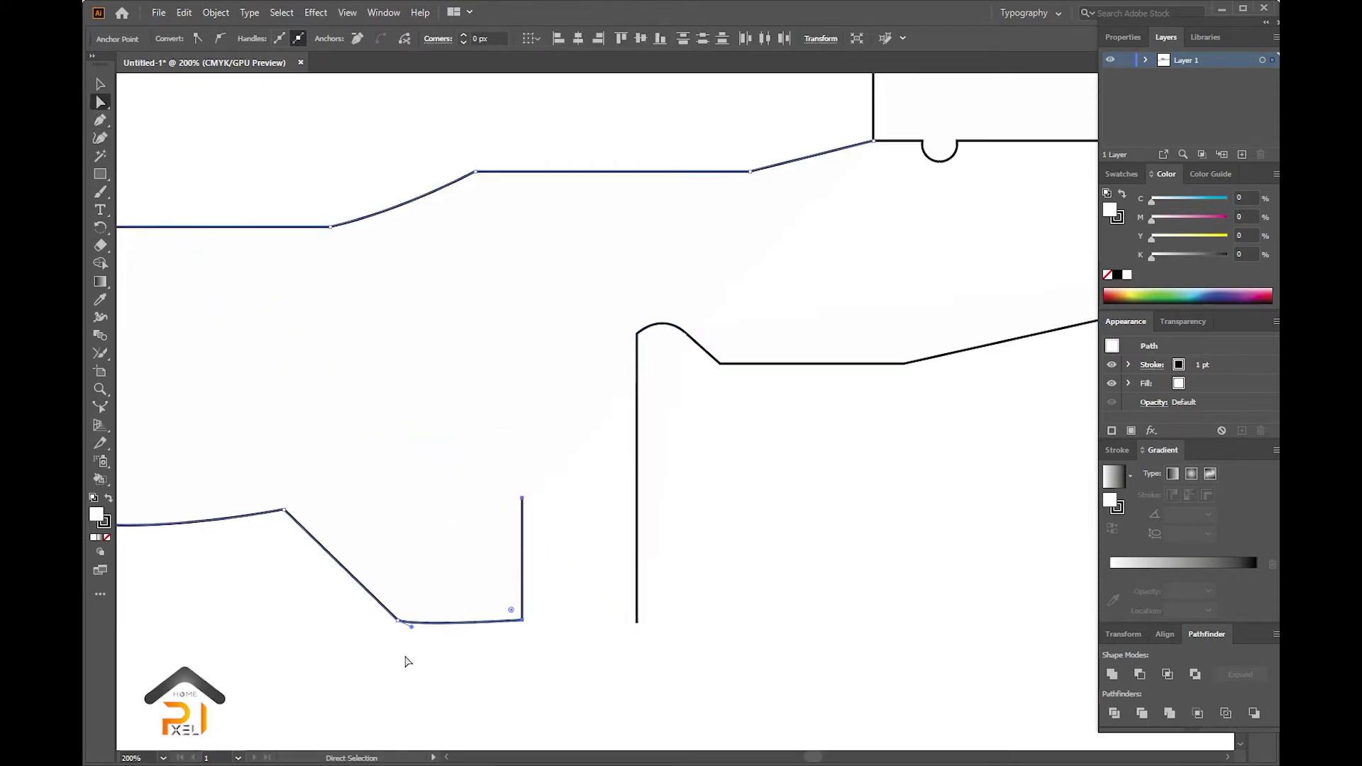
{"action": "key", "text": "Delete"}
{"action": "left_click", "coordinate": [100, 121]}
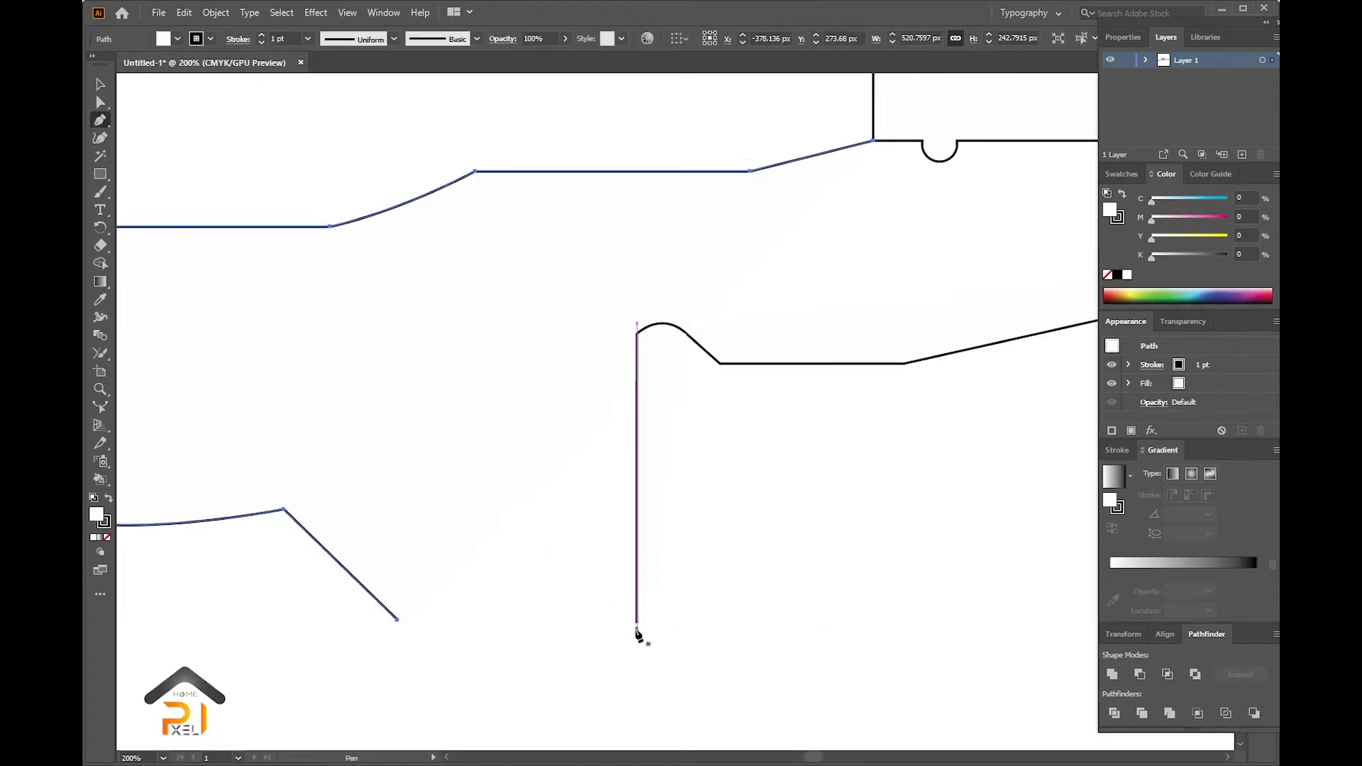
{"action": "left_click", "coordinate": [637, 623]}
{"action": "left_click", "coordinate": [398, 621]}
{"action": "left_click", "coordinate": [100, 101]}
{"action": "scroll", "coordinate": [632, 635], "scroll_direction": "up", "scroll_amount": 1}
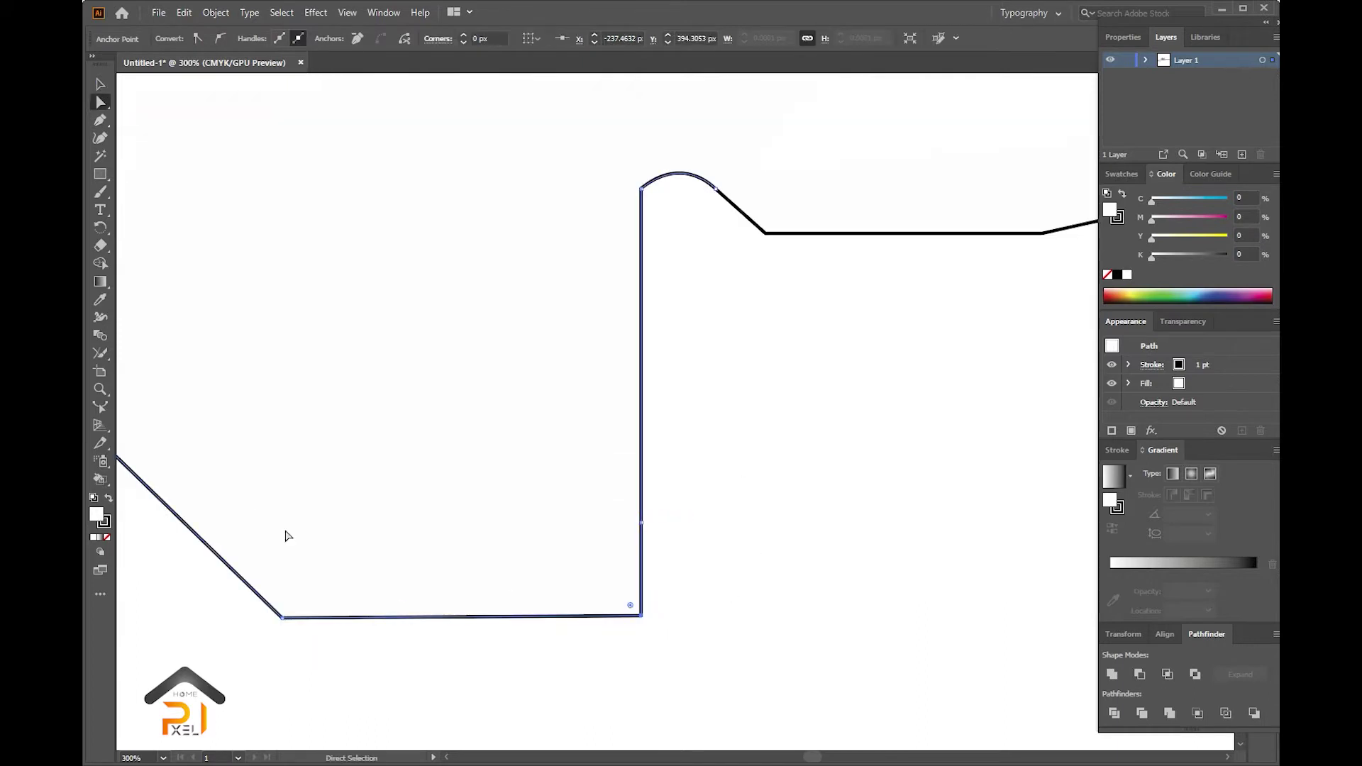
{"action": "left_click_drag", "start_coordinate": [619, 606], "coordinate": [620, 604]}
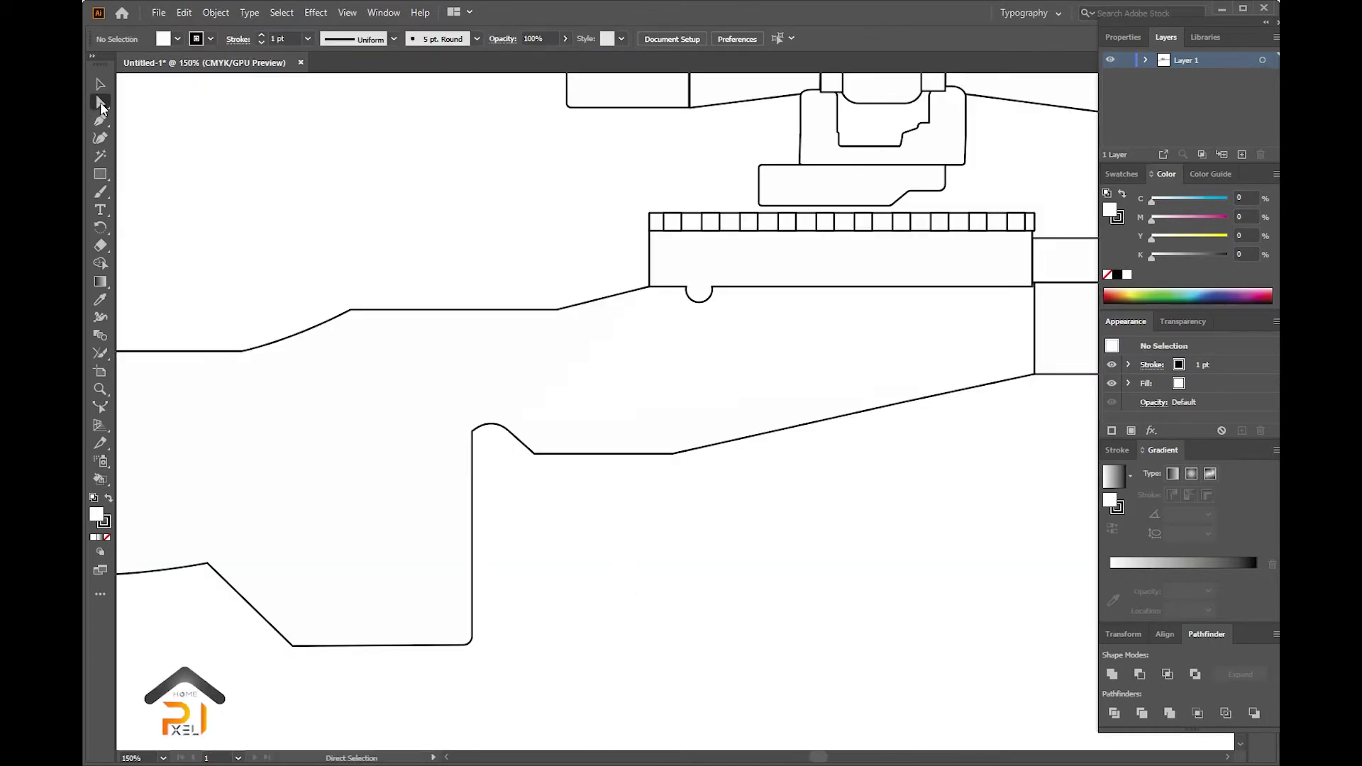
- Draw an ellipse on the rifle stock and rotate it clockwise
{"action": "key", "text": "ctrl+minus"}
{"action": "left_click_drag", "start_coordinate": [100, 174], "coordinate": [129, 190]}
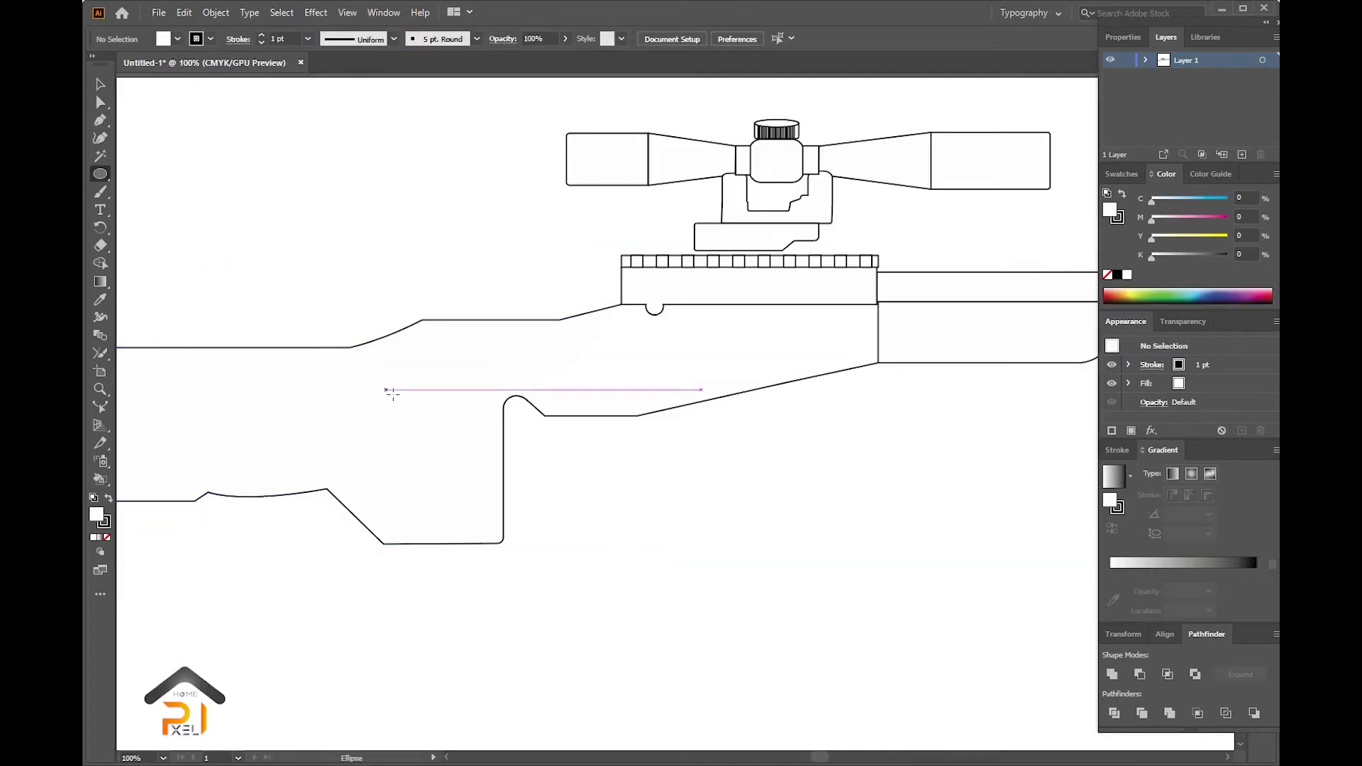
{"action": "left_click_drag", "start_coordinate": [395, 364], "coordinate": [292, 487]}
{"action": "left_click_drag", "start_coordinate": [401, 359], "coordinate": [426, 386]}
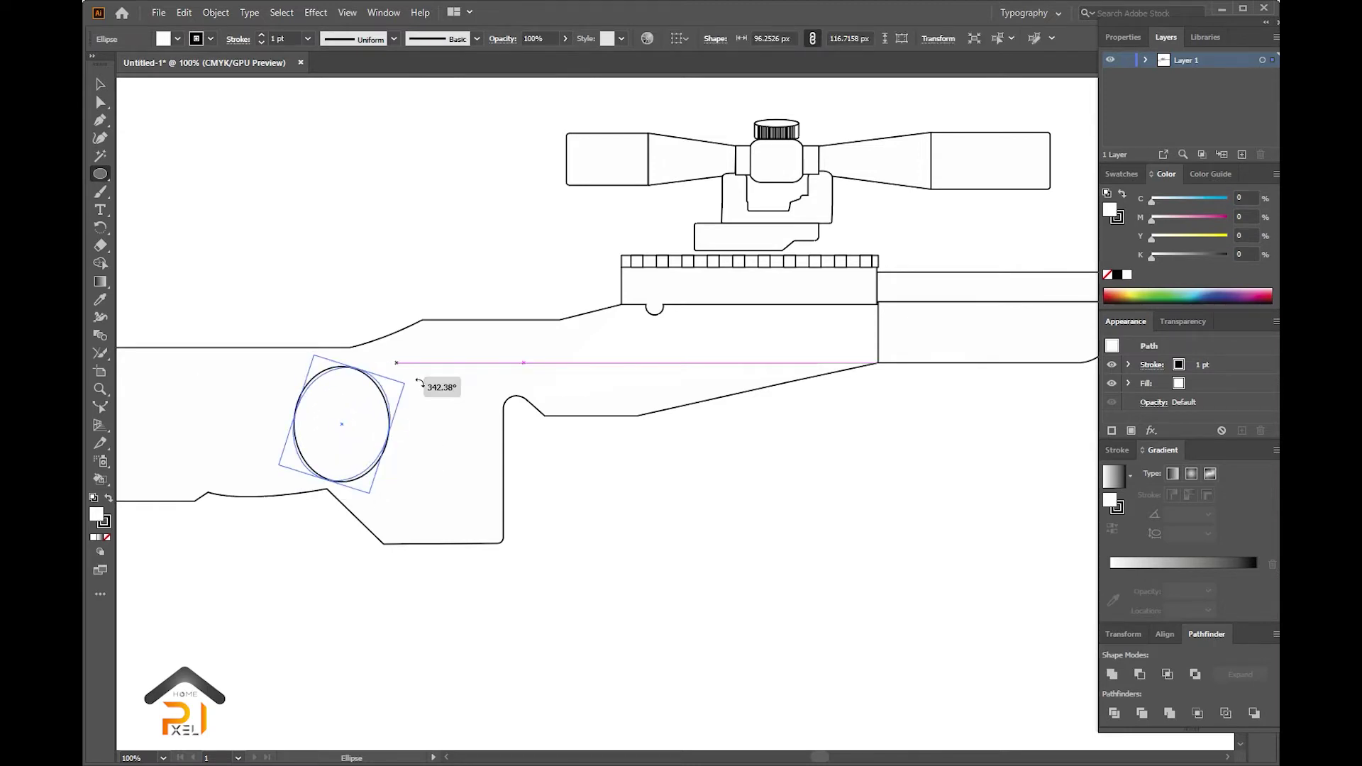
- Reshape the ellipse's anchors and handles into a lopsided egg with a rounded right side
{"action": "key", "text": "ctrl+plus"}
{"action": "key", "text": "a"}
{"action": "left_click_drag", "start_coordinate": [395, 456], "coordinate": [365, 429]}
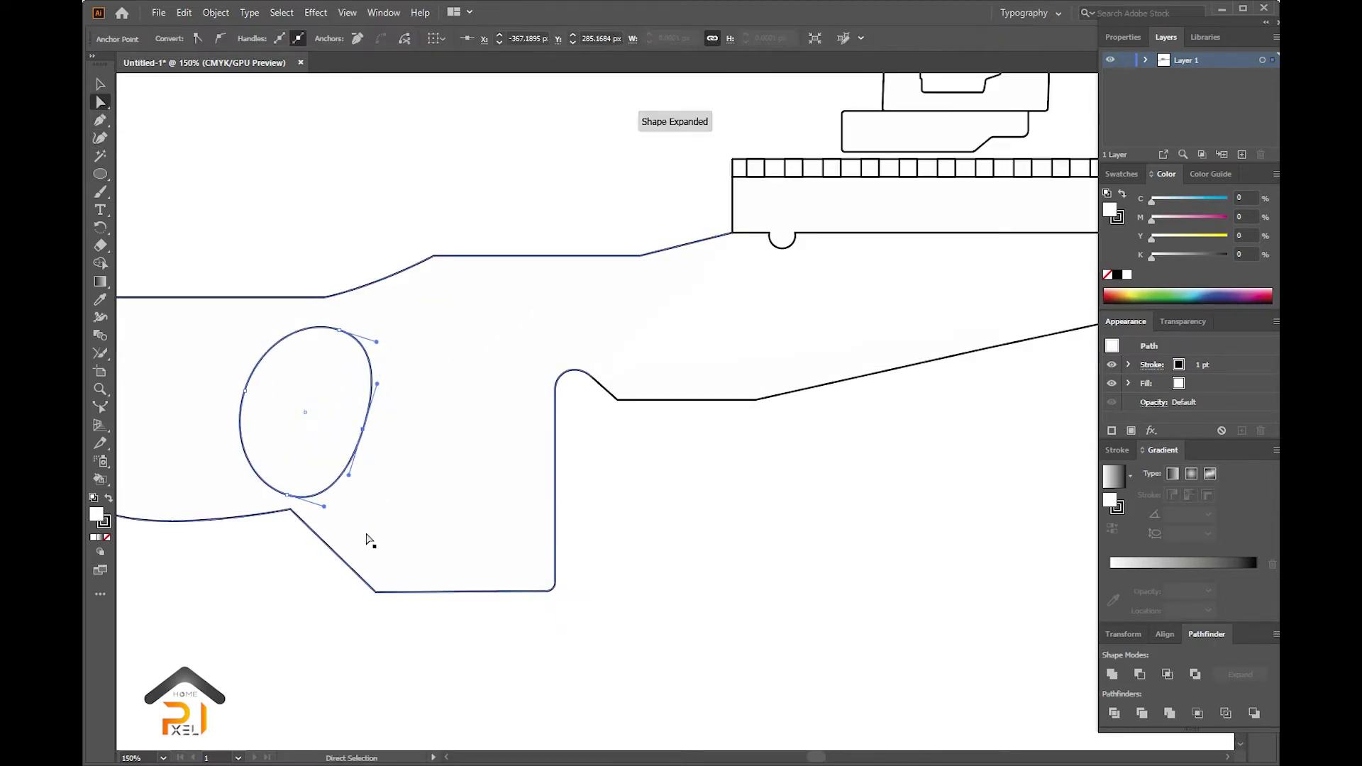
{"action": "key", "text": "a"}
{"action": "key", "text": "ctrl+plus"}
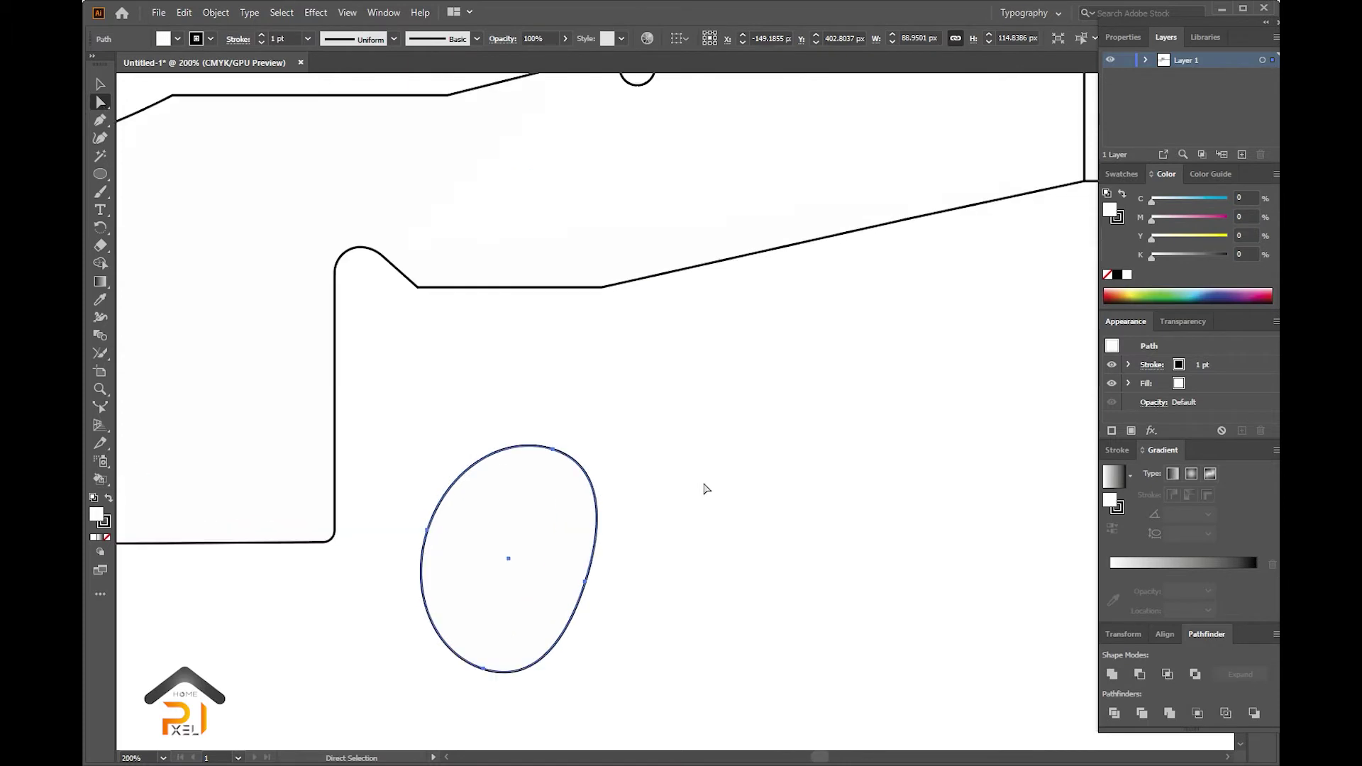
{"action": "left_click_drag", "start_coordinate": [600, 502], "coordinate": [617, 462]}
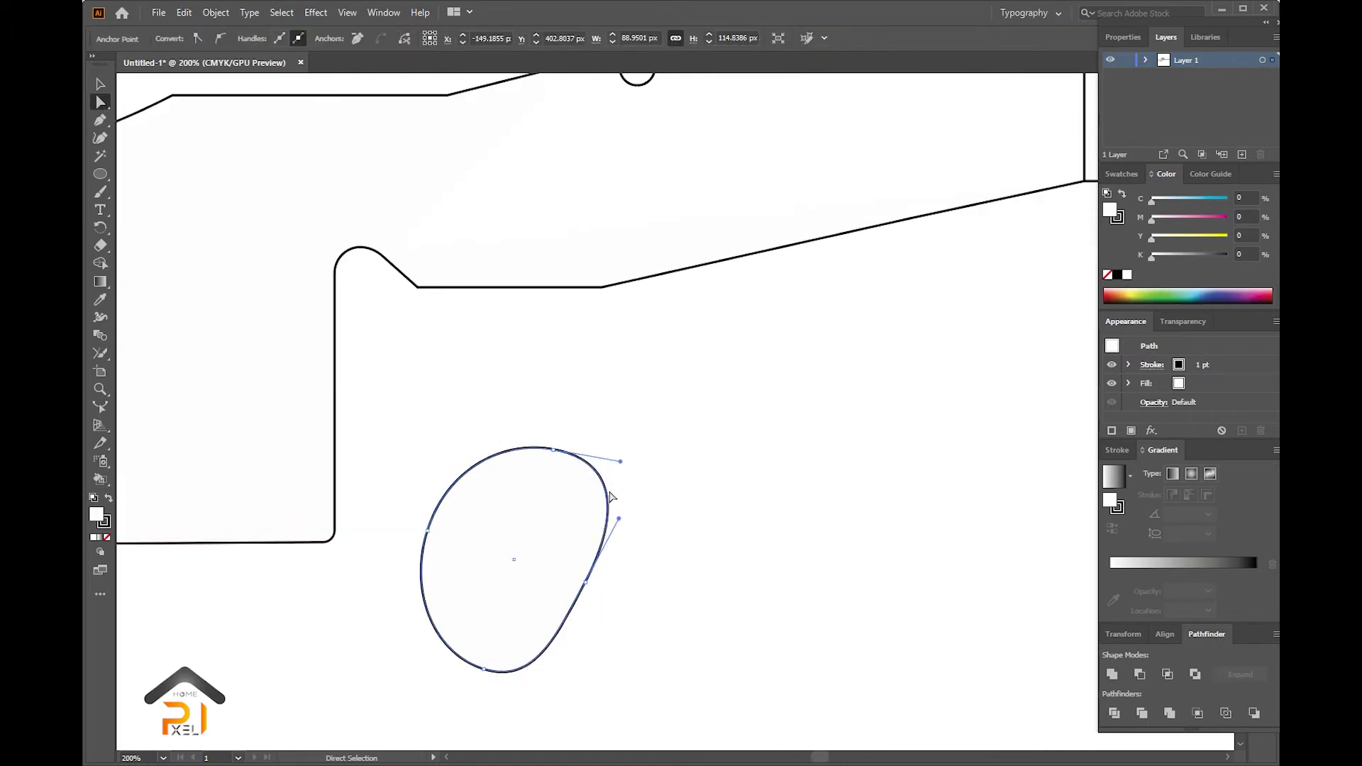
{"action": "mouse_move", "coordinate": [402, 555]}
{"action": "left_mouse_down"}
{"action": "mouse_move", "coordinate": [467, 625]}
{"action": "mouse_move", "coordinate": [420, 598]}
{"action": "left_mouse_up"}
{"action": "key", "text": "ctrl+minus"}
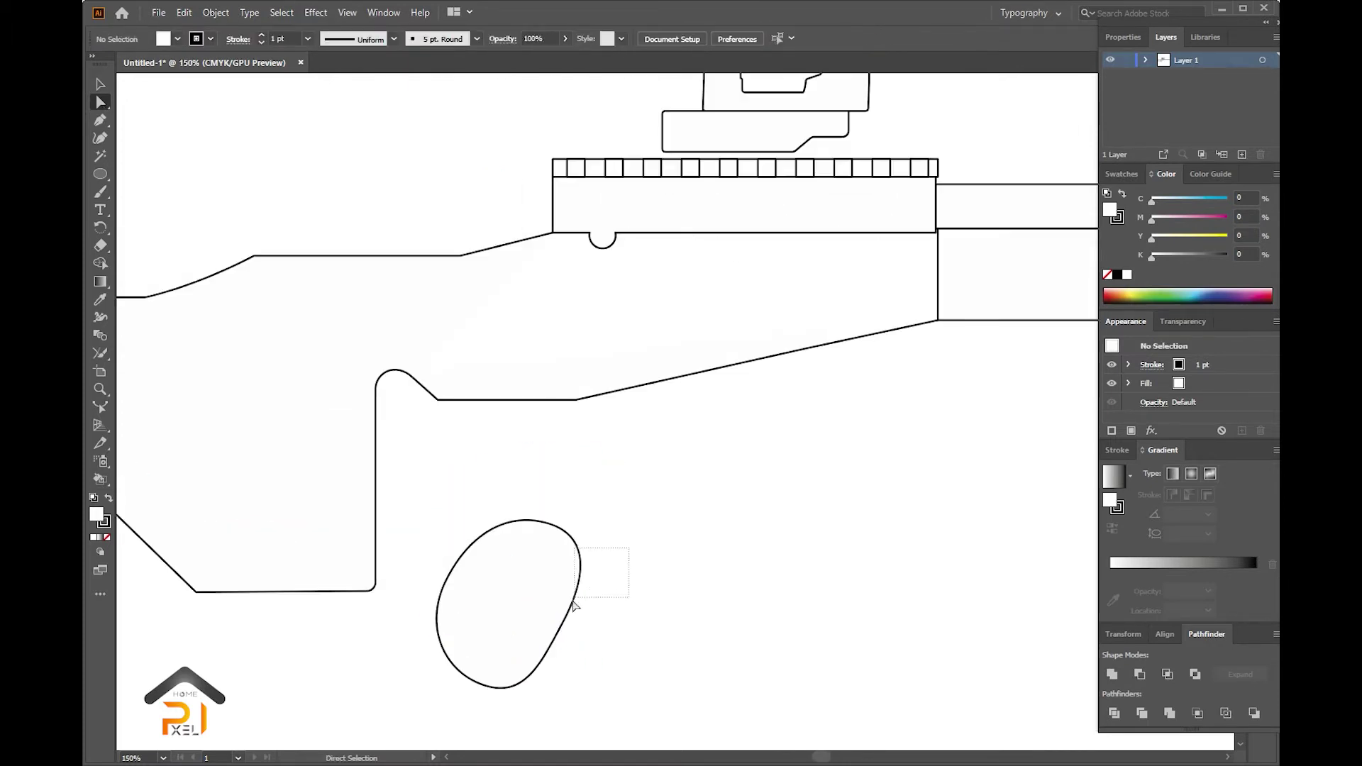
{"action": "left_click", "coordinate": [581, 563]}
{"action": "left_click_drag", "start_coordinate": [581, 563], "coordinate": [586, 565]}
{"action": "left_click", "coordinate": [722, 559]}
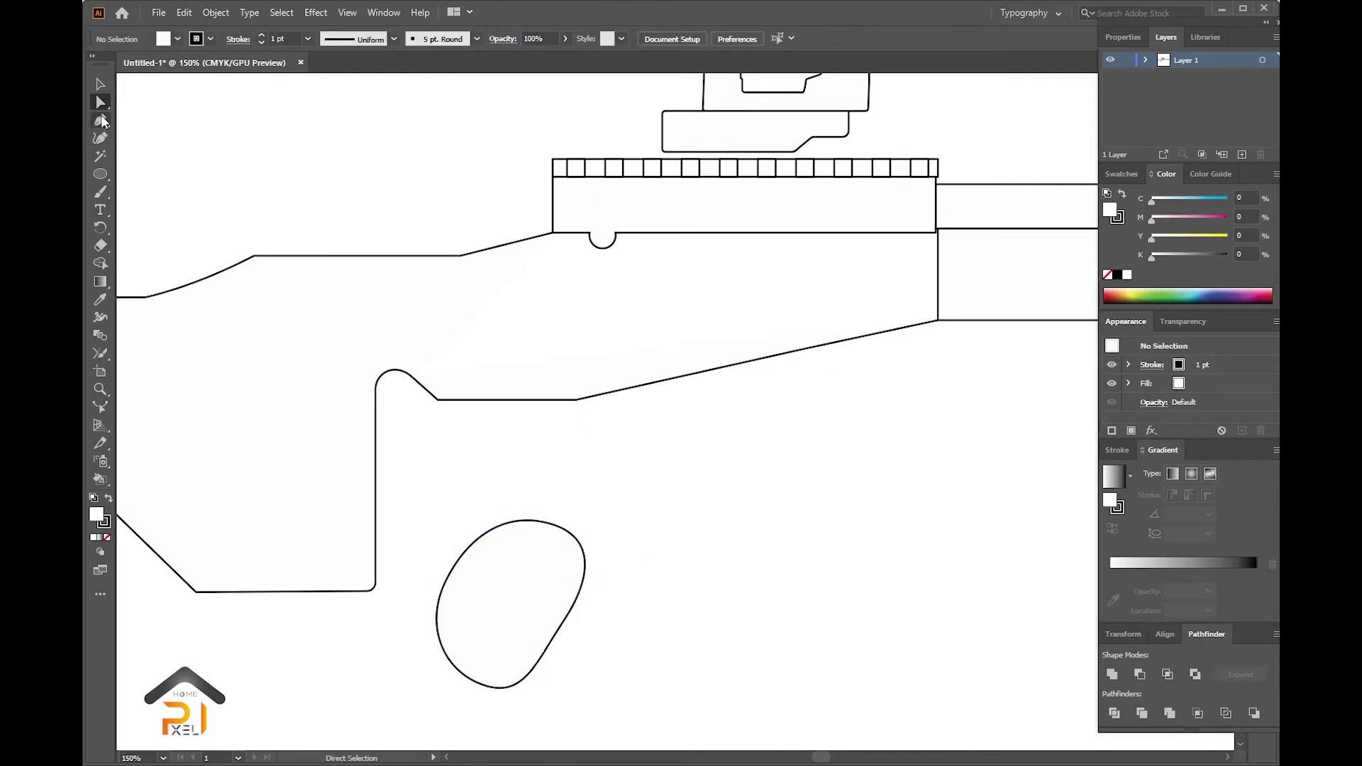
{"action": "left_click", "coordinate": [511, 603]}
- Fill the egg mauve and average the stock outline's two open endpoints together
{"action": "double_click", "coordinate": [96, 514]}
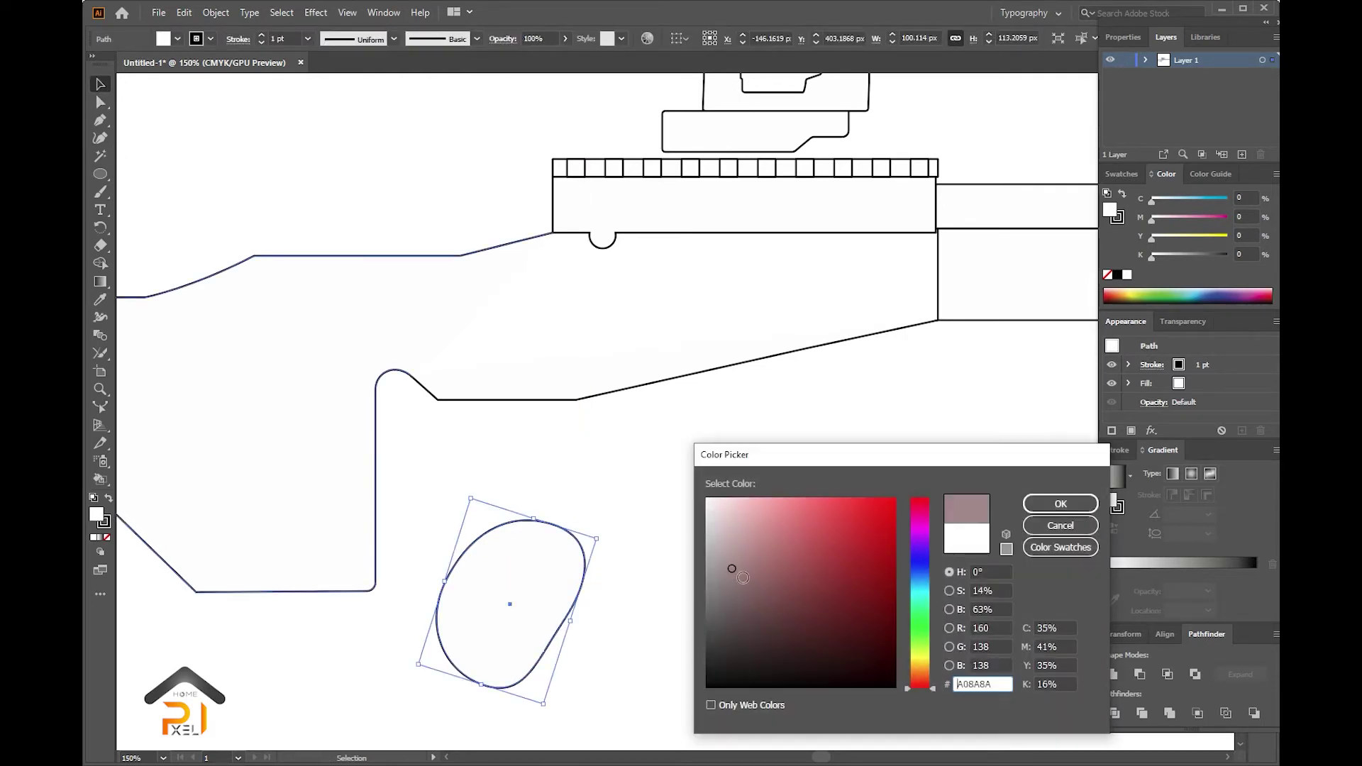
{"action": "left_click", "coordinate": [1061, 505]}
{"action": "key", "text": "ctrl+minus"}
{"action": "key", "text": "ctrl+minus"}
{"action": "key", "text": "ctrl+minus"}
{"action": "left_click_drag", "start_coordinate": [234, 254], "coordinate": [489, 465]}
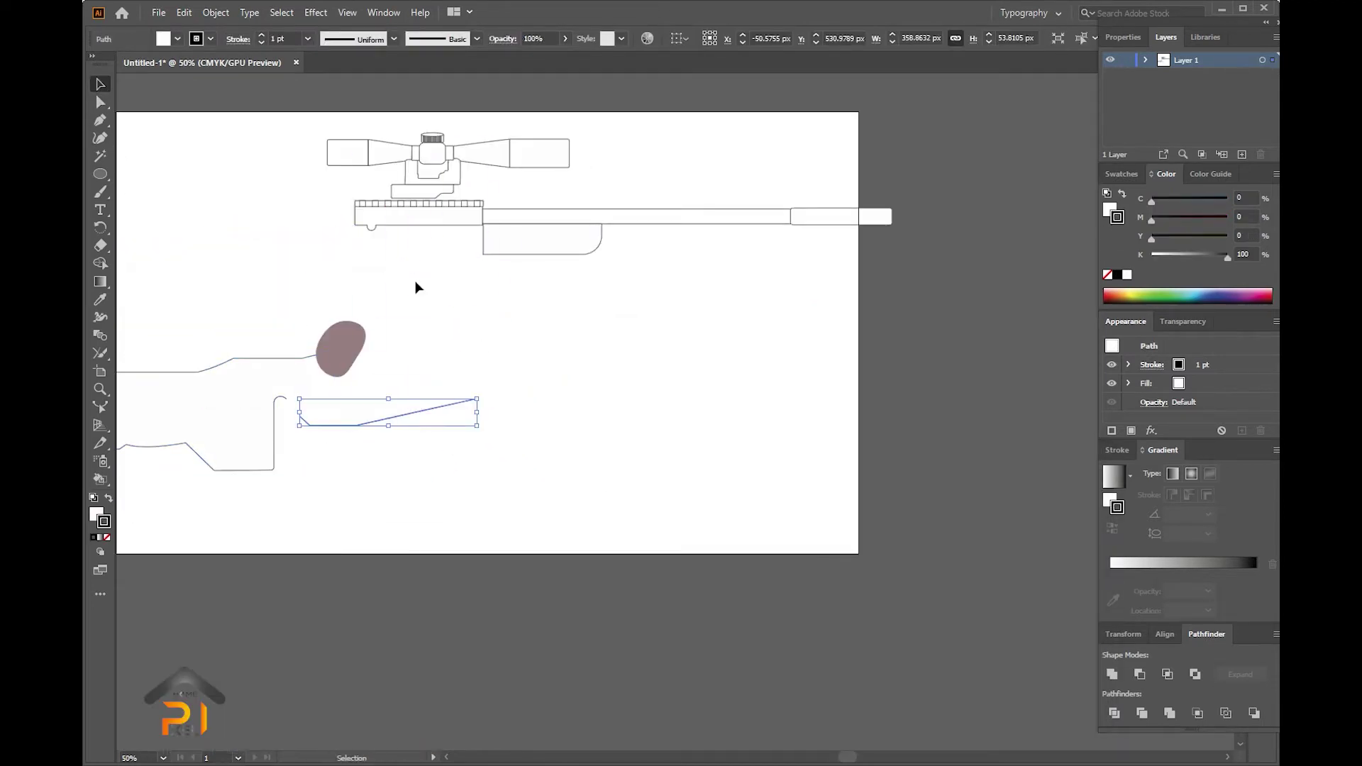
{"action": "key", "text": "ctrl+plus"}
{"action": "key", "text": "ctrl+plus"}
{"action": "key", "text": "ctrl+plus"}
{"action": "key", "text": "ctrl+plus"}
{"action": "key", "text": "ctrl+plus"}
{"action": "right_click", "coordinate": [341, 305]}
{"action": "left_click", "coordinate": [395, 432]}
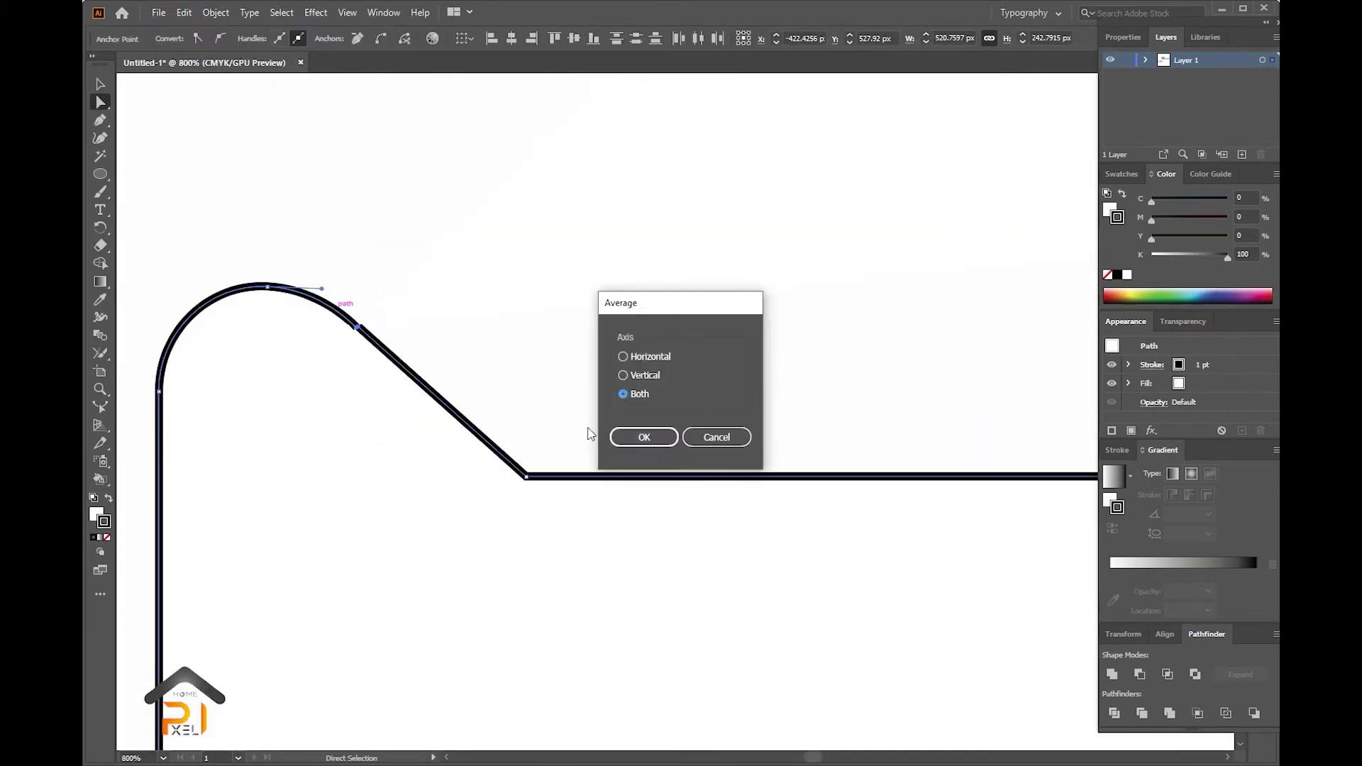
{"action": "left_click", "coordinate": [639, 435]}
{"action": "key", "text": "ctrl+shift+a"}
- Move the mauve egg onto the stock and close the stock outline with the Pen
{"action": "key", "text": "ctrl+1"}
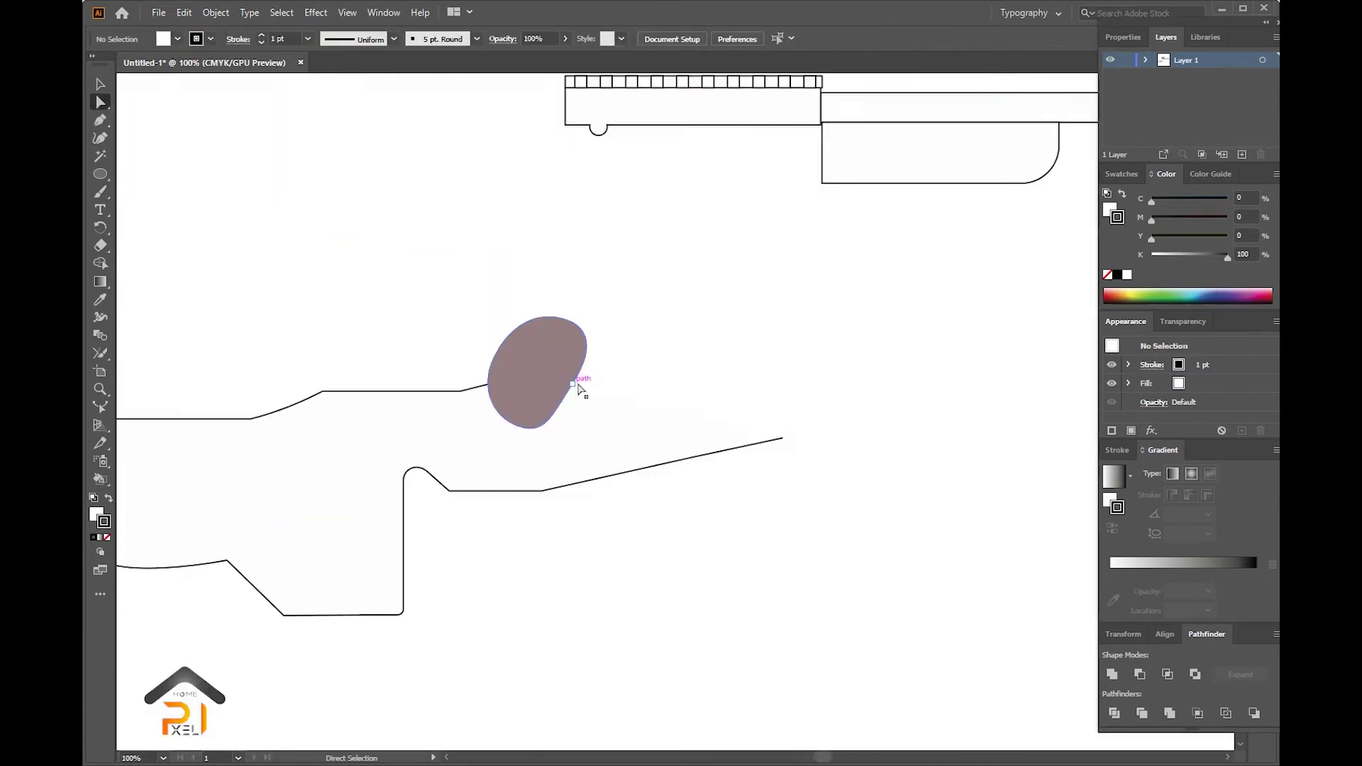
{"action": "left_click_drag", "start_coordinate": [578, 383], "coordinate": [398, 304]}
{"action": "left_click", "coordinate": [100, 126]}
{"action": "left_click_drag", "start_coordinate": [729, 320], "coordinate": [674, 326]}
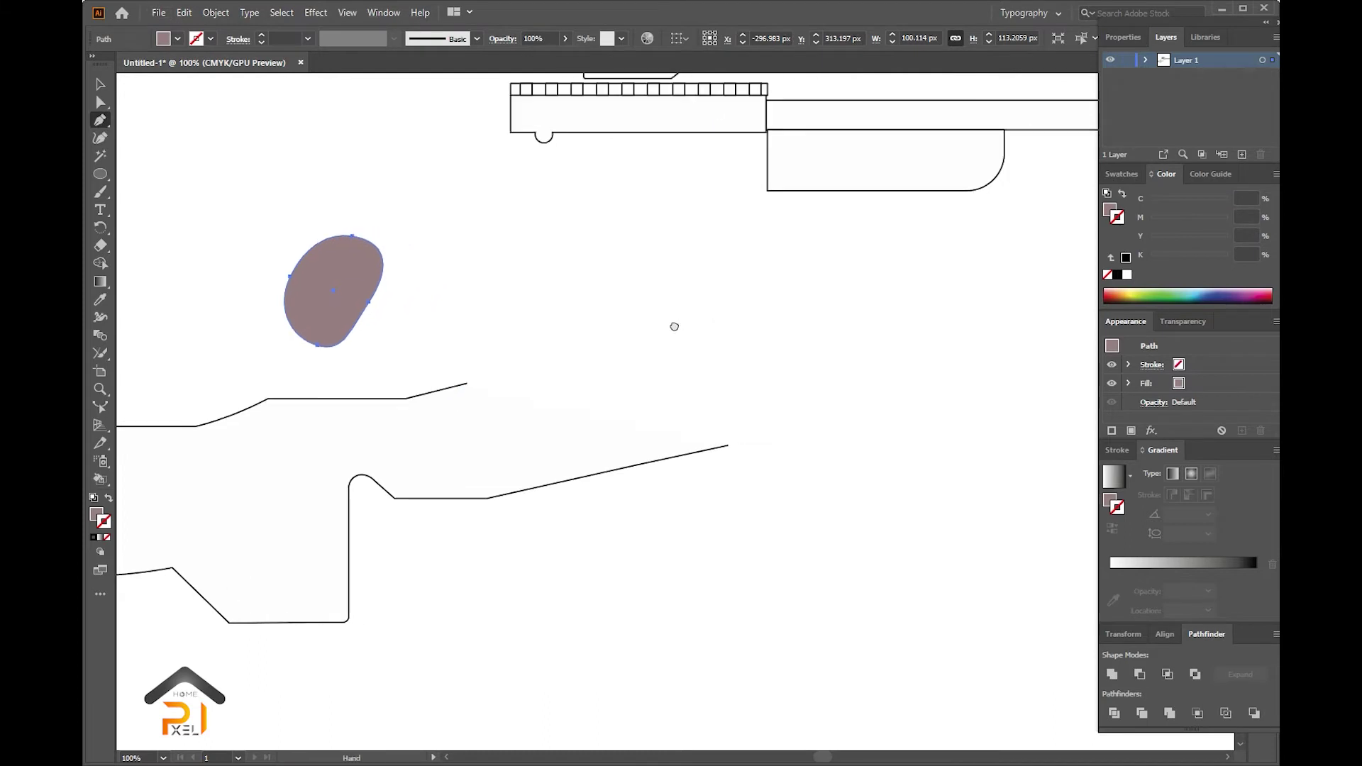
{"action": "left_click", "coordinate": [467, 383]}
{"action": "left_click", "coordinate": [729, 384]}
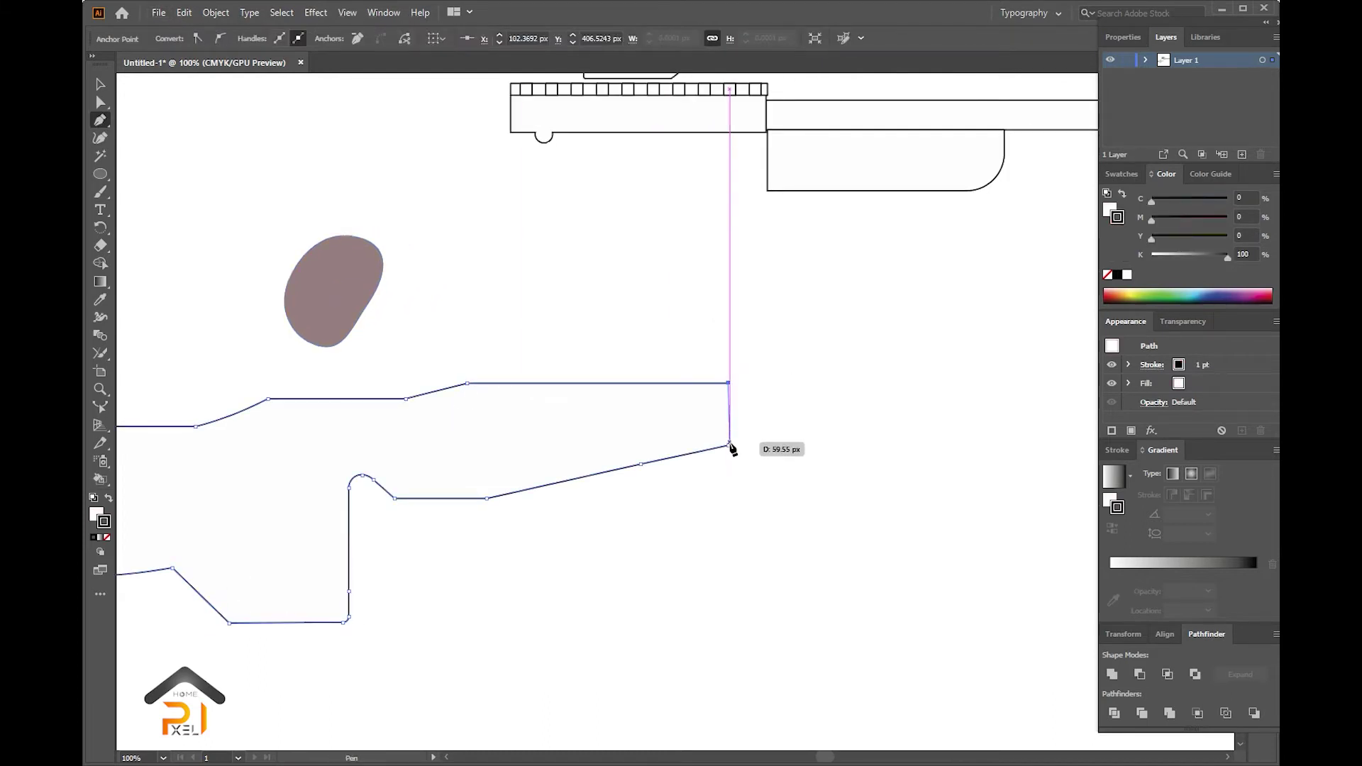
{"action": "left_click", "coordinate": [729, 444]}
- Move the closed stock up under the rail and send it one step backward
{"action": "key", "text": "v"}
{"action": "key", "text": "ctrl+minus"}
{"action": "left_click_drag", "start_coordinate": [544, 398], "coordinate": [562, 277]}
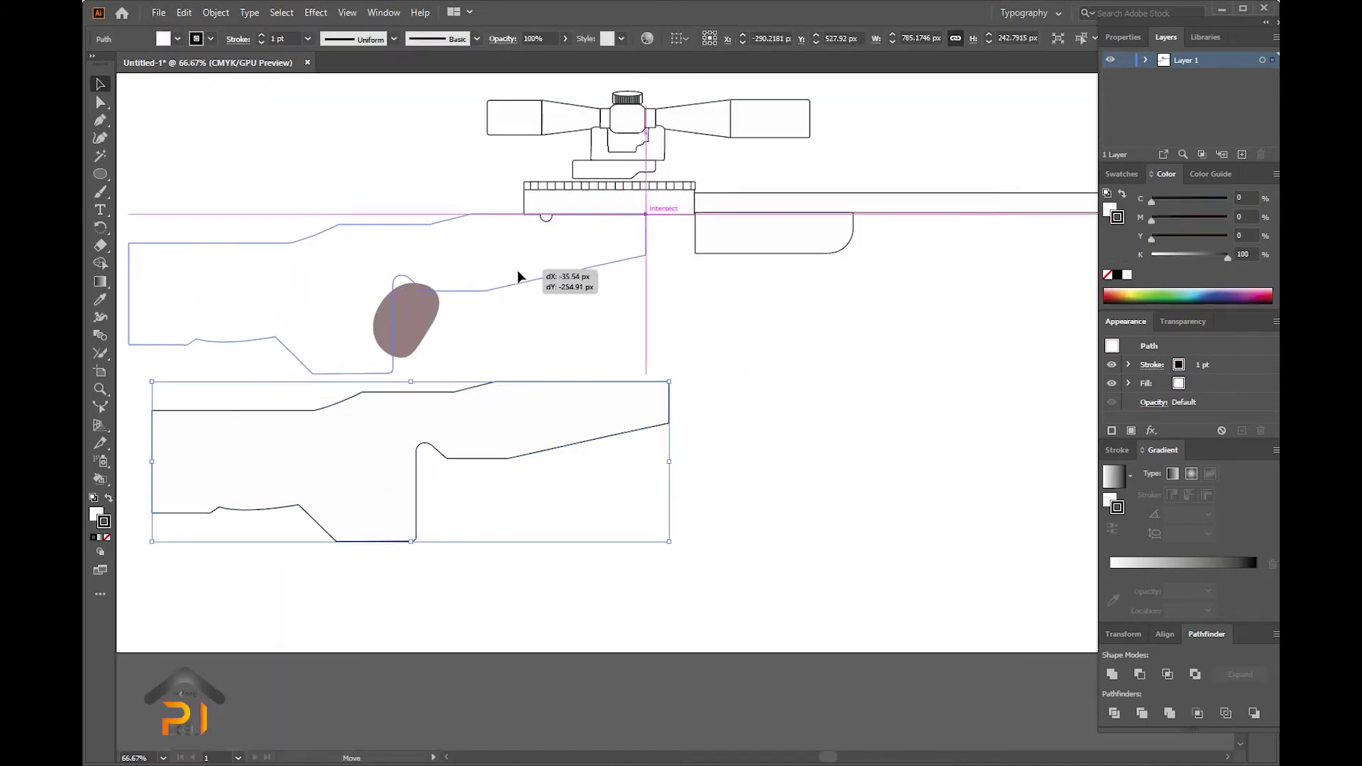
{"action": "right_click", "coordinate": [556, 269]}
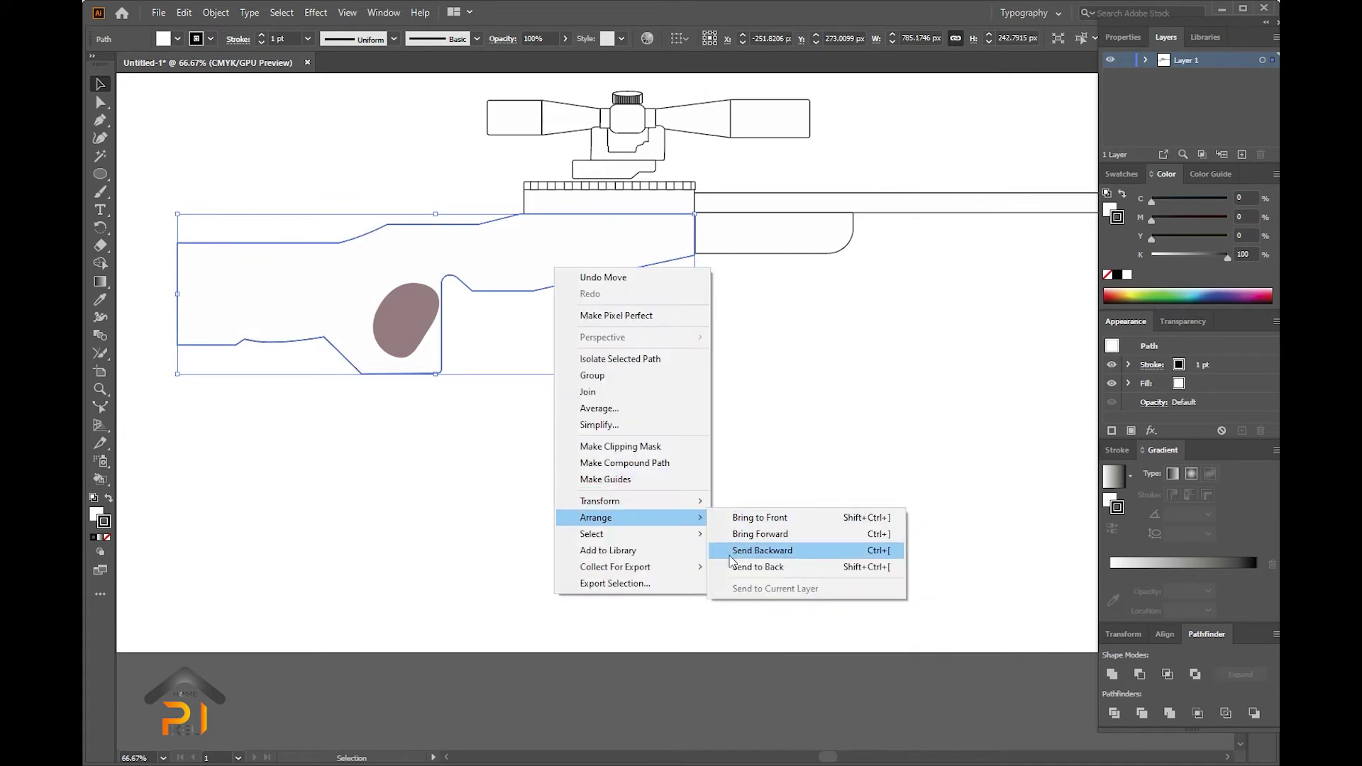
{"action": "left_click", "coordinate": [780, 547]}
- Subtract the egg from the stock with Pathfinder Minus Front to cut the thumbhole
{"action": "left_click", "coordinate": [397, 330]}
{"action": "key", "text": "ctrl+plus"}
{"action": "key", "text": "ctrl+plus"}
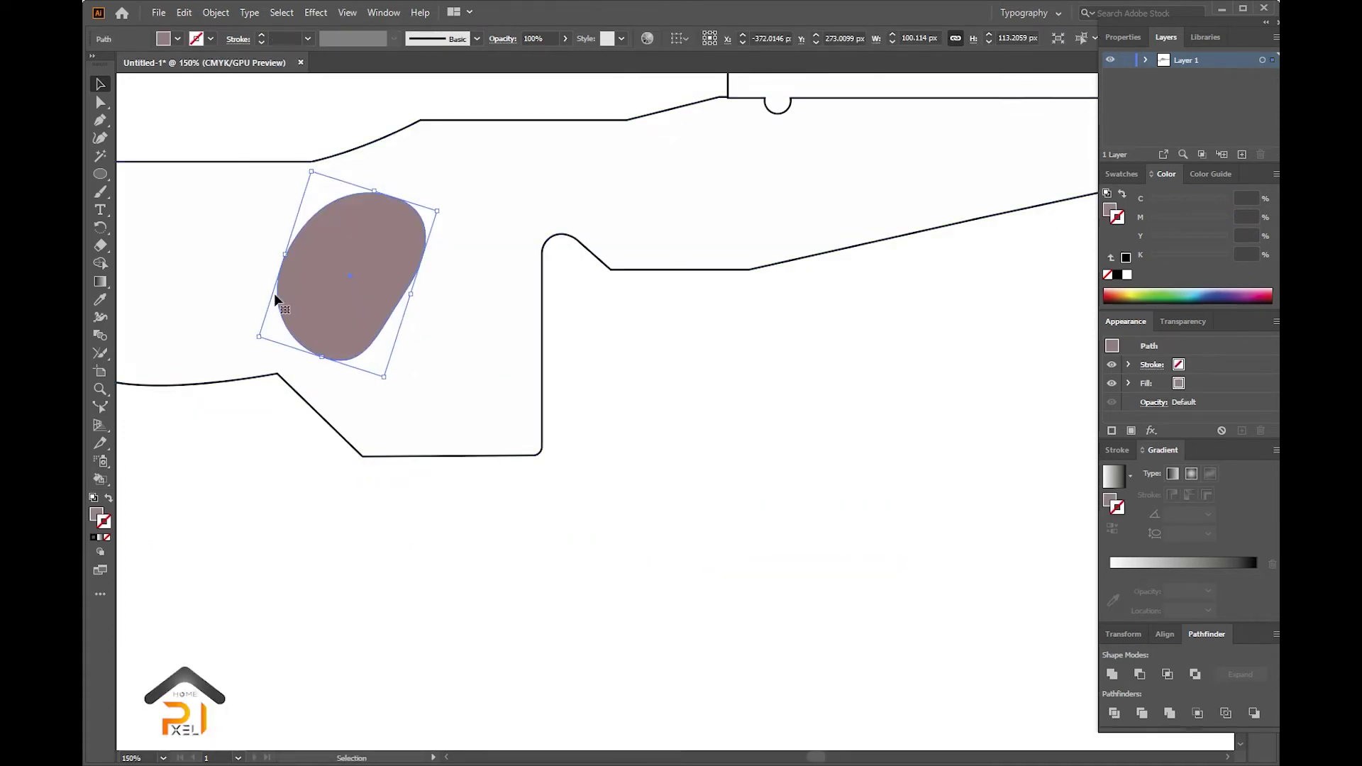
{"action": "left_click", "coordinate": [542, 315], "text": "shift"}
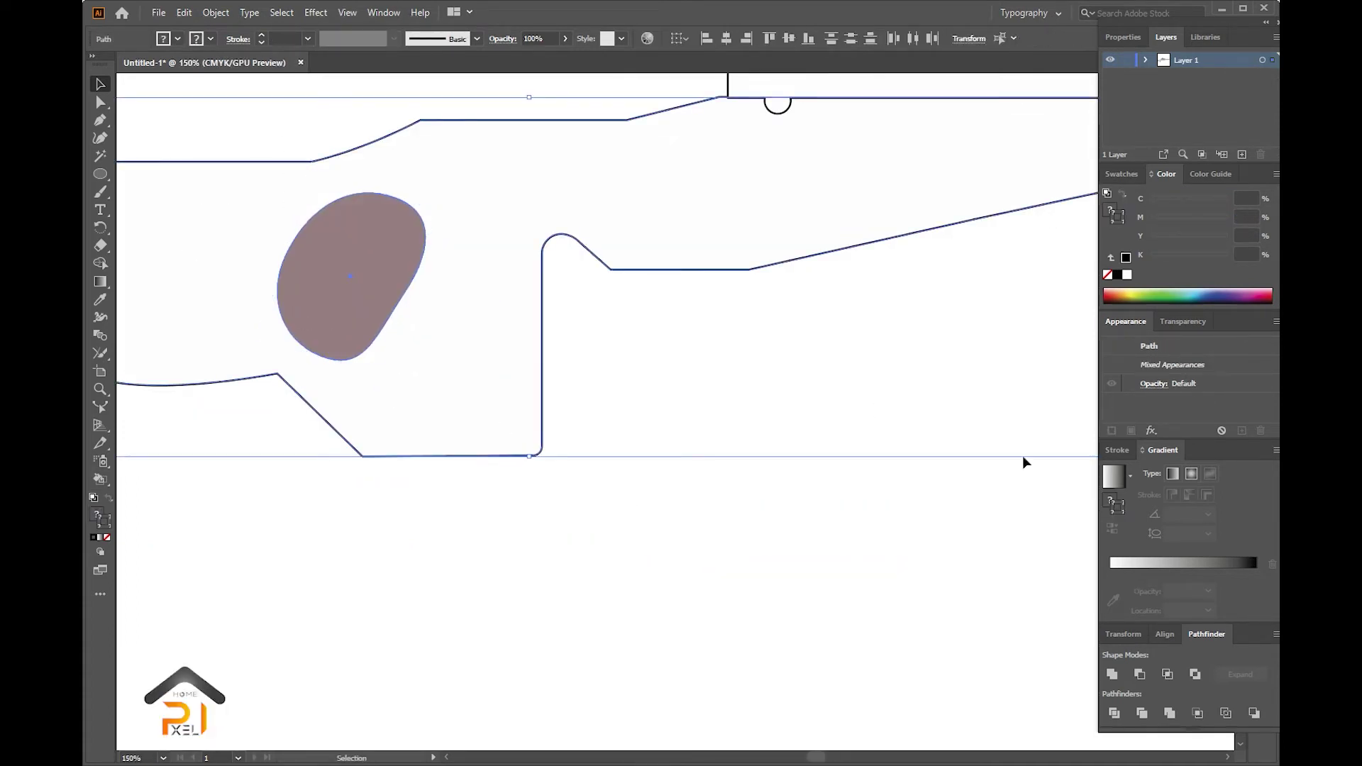
{"action": "left_click", "coordinate": [1138, 675]}
{"action": "left_click", "coordinate": [733, 662]}
{"action": "key", "text": "ctrl+minus"}
{"action": "left_click_drag", "start_coordinate": [100, 173], "coordinate": [153, 177]}
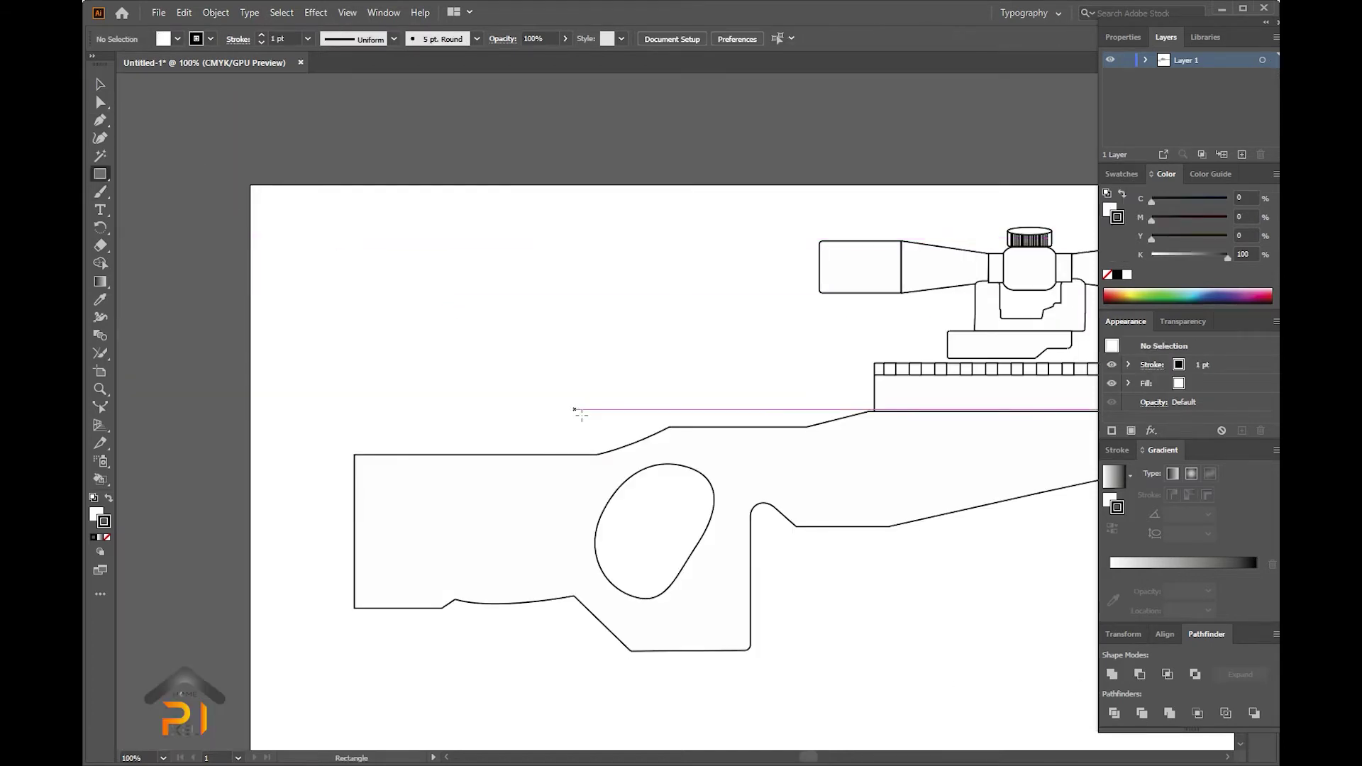
- Draw a thin rectangle along the stock's top-left edge and slant it by shifting its top corners
{"action": "left_click_drag", "start_coordinate": [354, 412], "coordinate": [556, 484]}
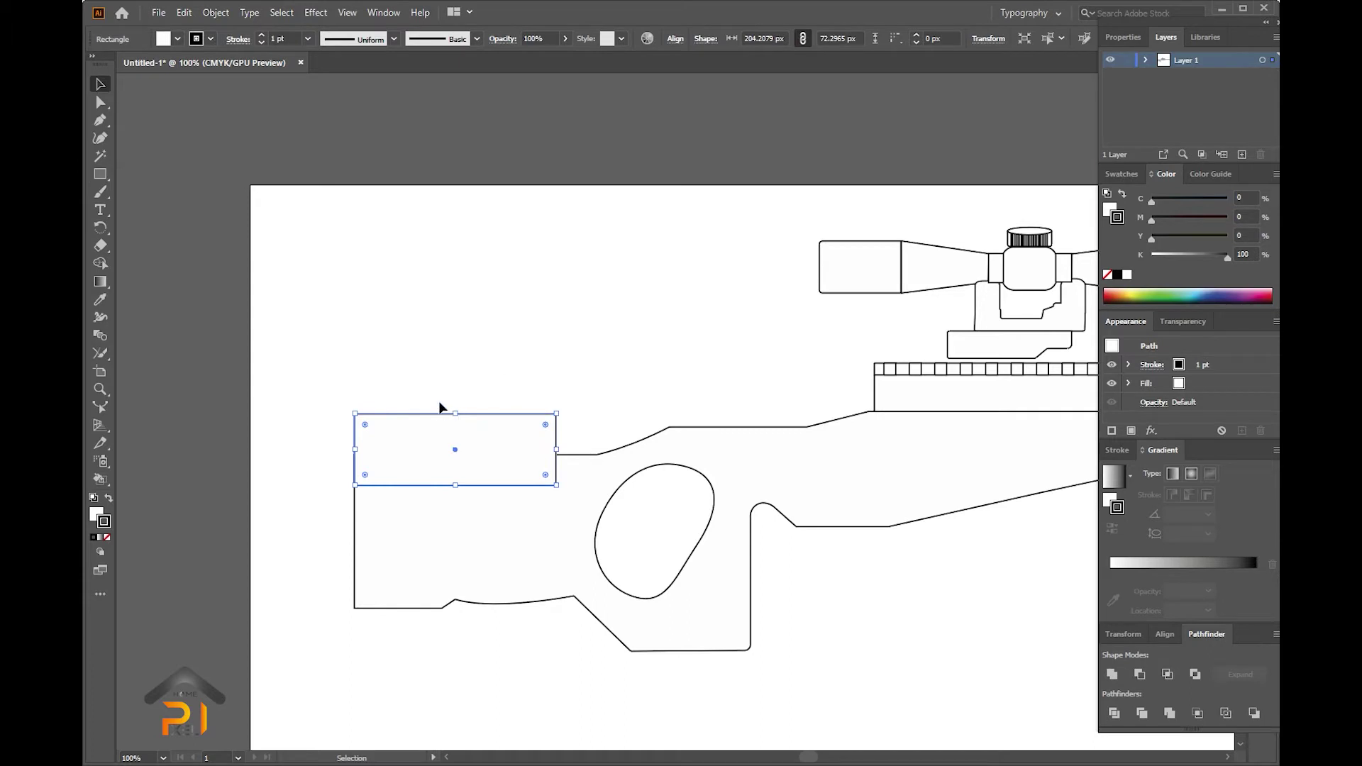
{"action": "left_click_drag", "start_coordinate": [463, 422], "coordinate": [464, 429]}
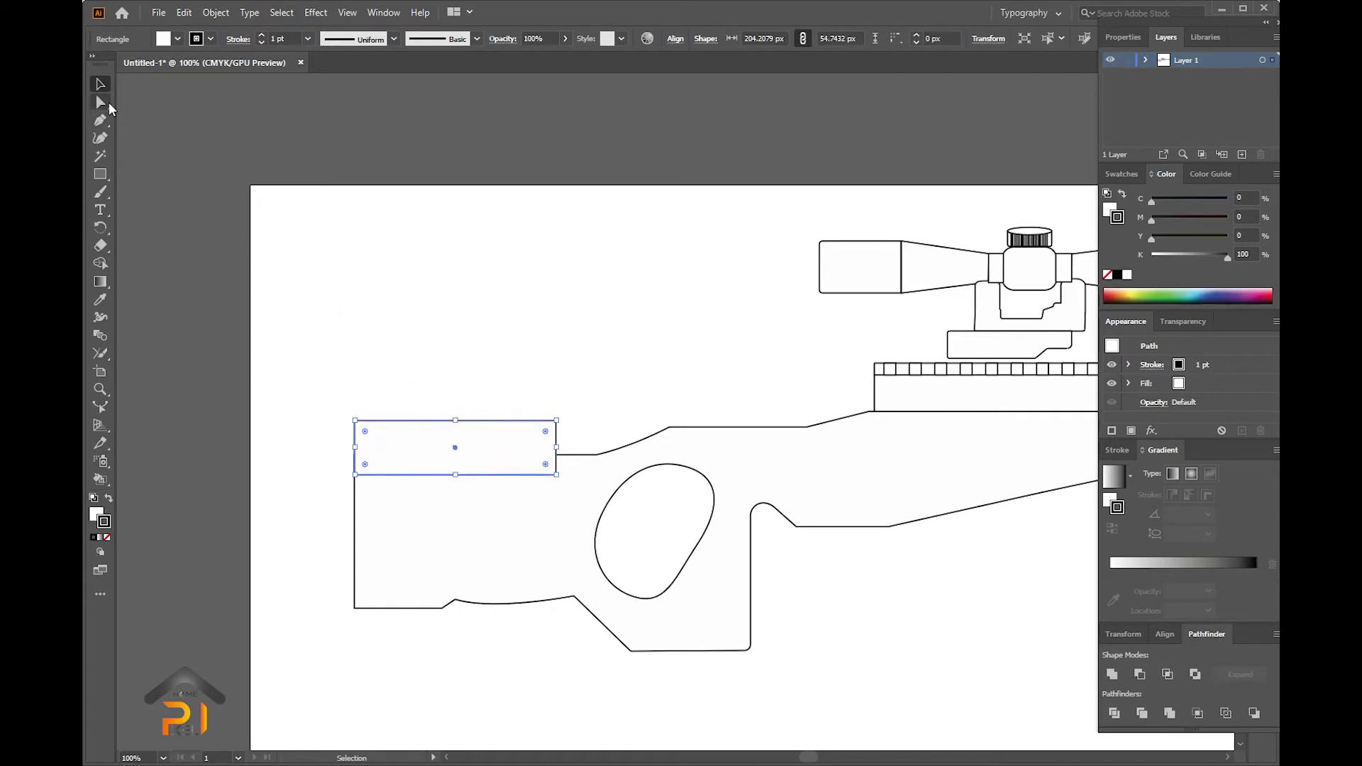
{"action": "key", "text": "a"}
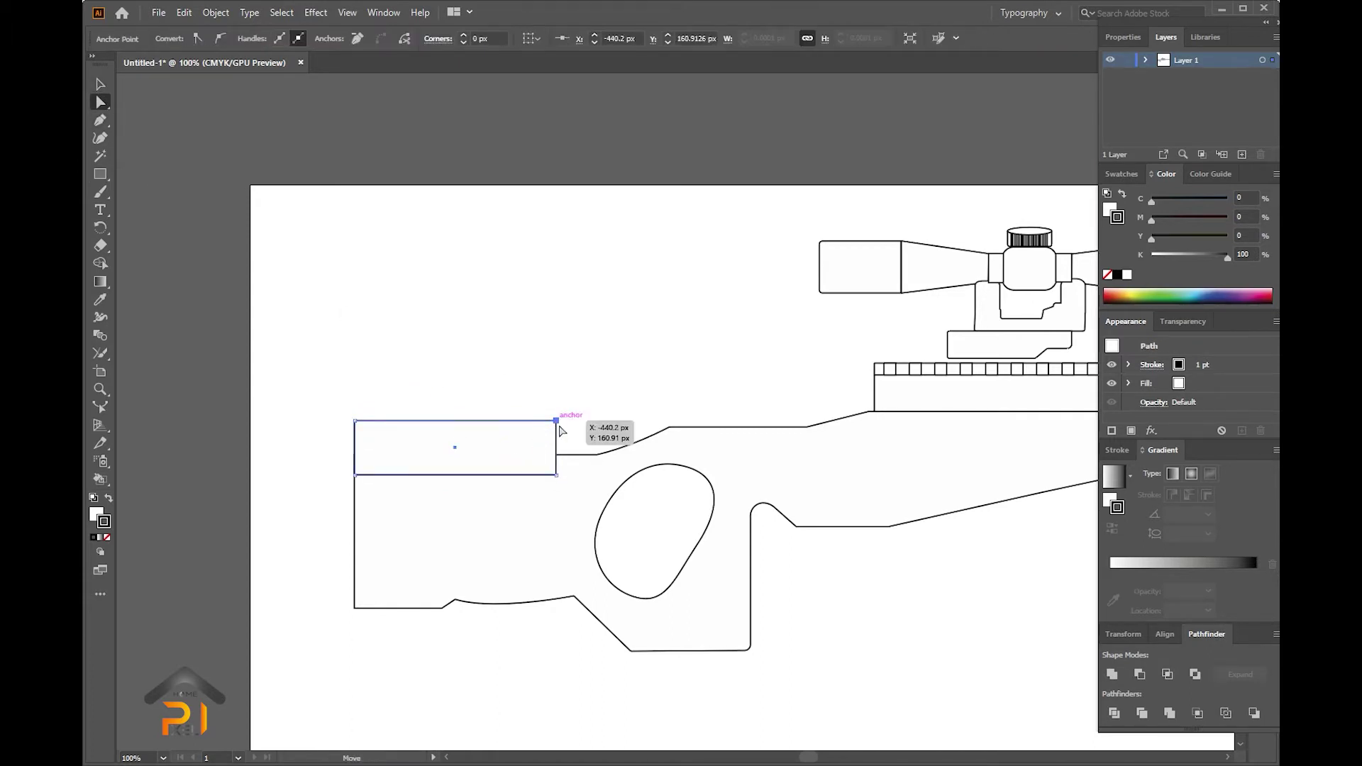
{"action": "left_click_drag", "start_coordinate": [559, 428], "coordinate": [587, 427]}
{"action": "key", "text": "ctrl+plus"}
{"action": "left_click_drag", "start_coordinate": [380, 406], "coordinate": [388, 403]}
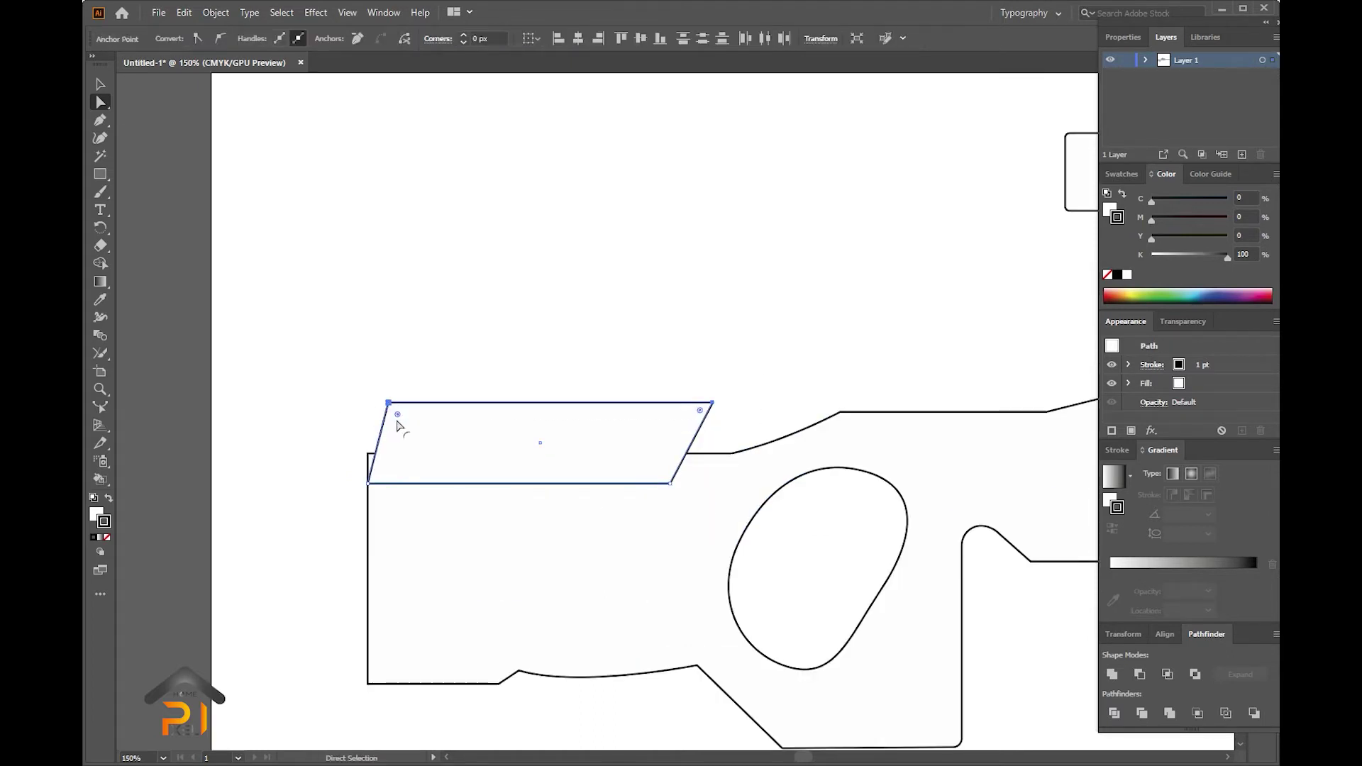
- Round the slanted cheek rest's corners and move it into place on the stock
{"action": "left_click_drag", "start_coordinate": [404, 425], "coordinate": [404, 426]}
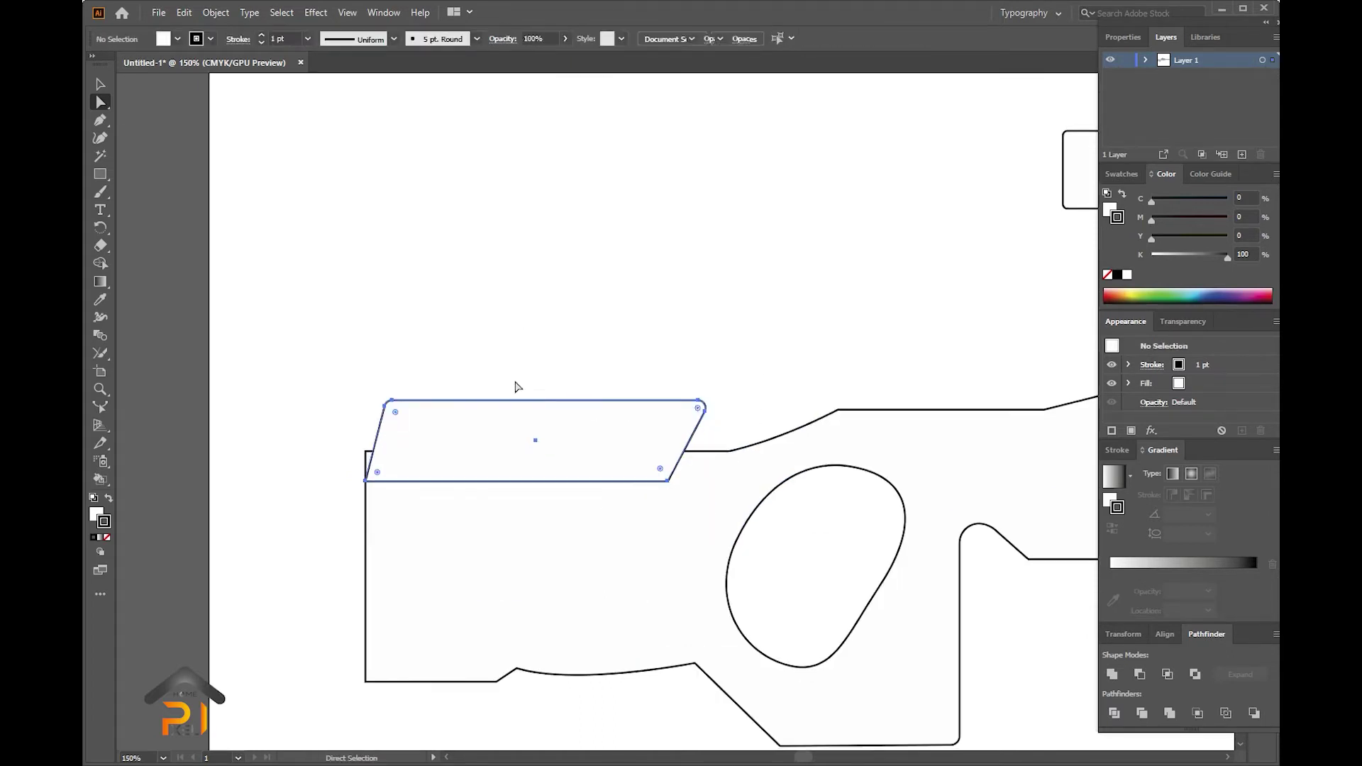
{"action": "key", "text": "v"}
{"action": "mouse_move", "coordinate": [559, 406]}
{"action": "left_mouse_down"}
{"action": "mouse_move", "coordinate": [562, 346]}
{"action": "mouse_move", "coordinate": [547, 425]}
{"action": "mouse_move", "coordinate": [550, 441]}
{"action": "mouse_move", "coordinate": [562, 426]}
{"action": "mouse_move", "coordinate": [572, 465]}
{"action": "left_mouse_up"}
{"action": "left_click", "coordinate": [534, 422]}
{"action": "left_click", "coordinate": [540, 362]}
{"action": "left_click", "coordinate": [351, 269]}
{"action": "left_click", "coordinate": [605, 362]}
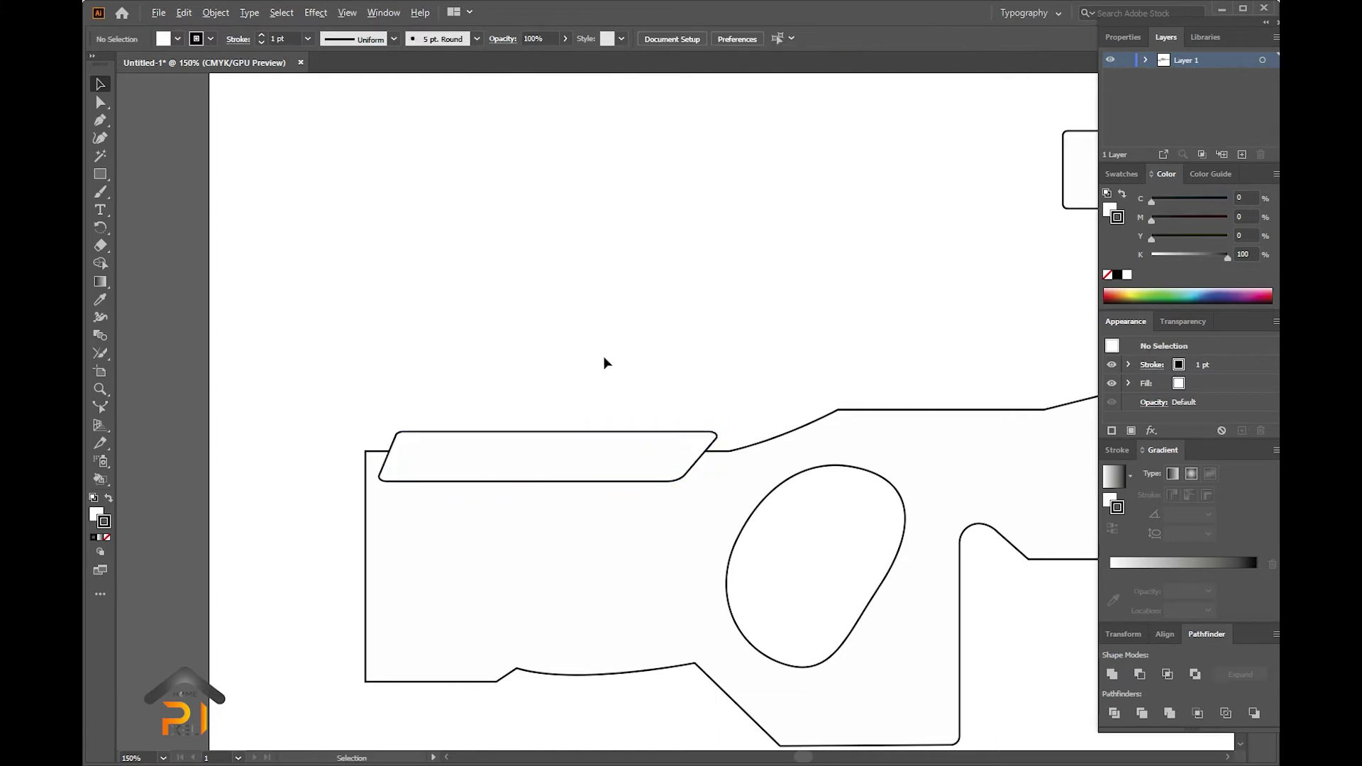
{"action": "left_click", "coordinate": [99, 122]}
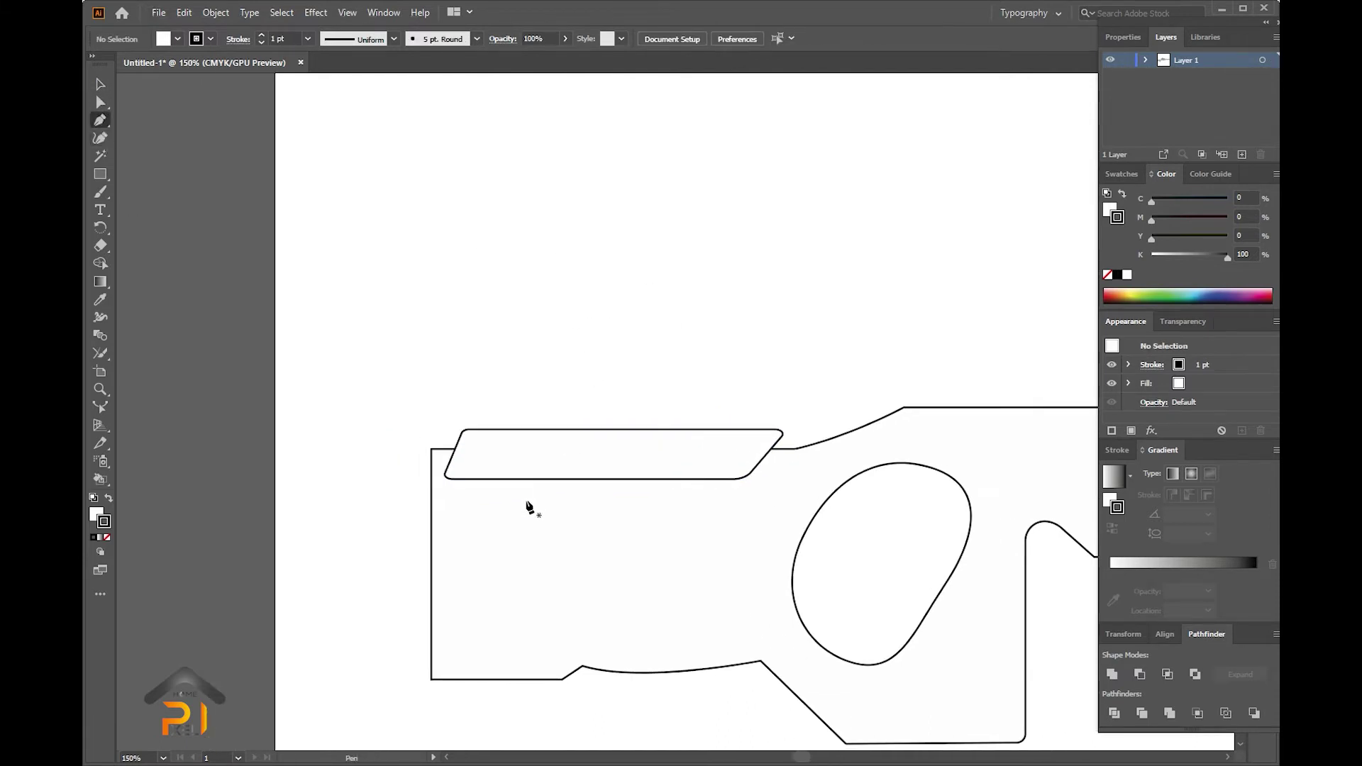
- Draw a closed butt-pad outline across the stock's left end with the Pen tool
{"action": "left_click", "coordinate": [431, 448]}
{"action": "left_click", "coordinate": [221, 427]}
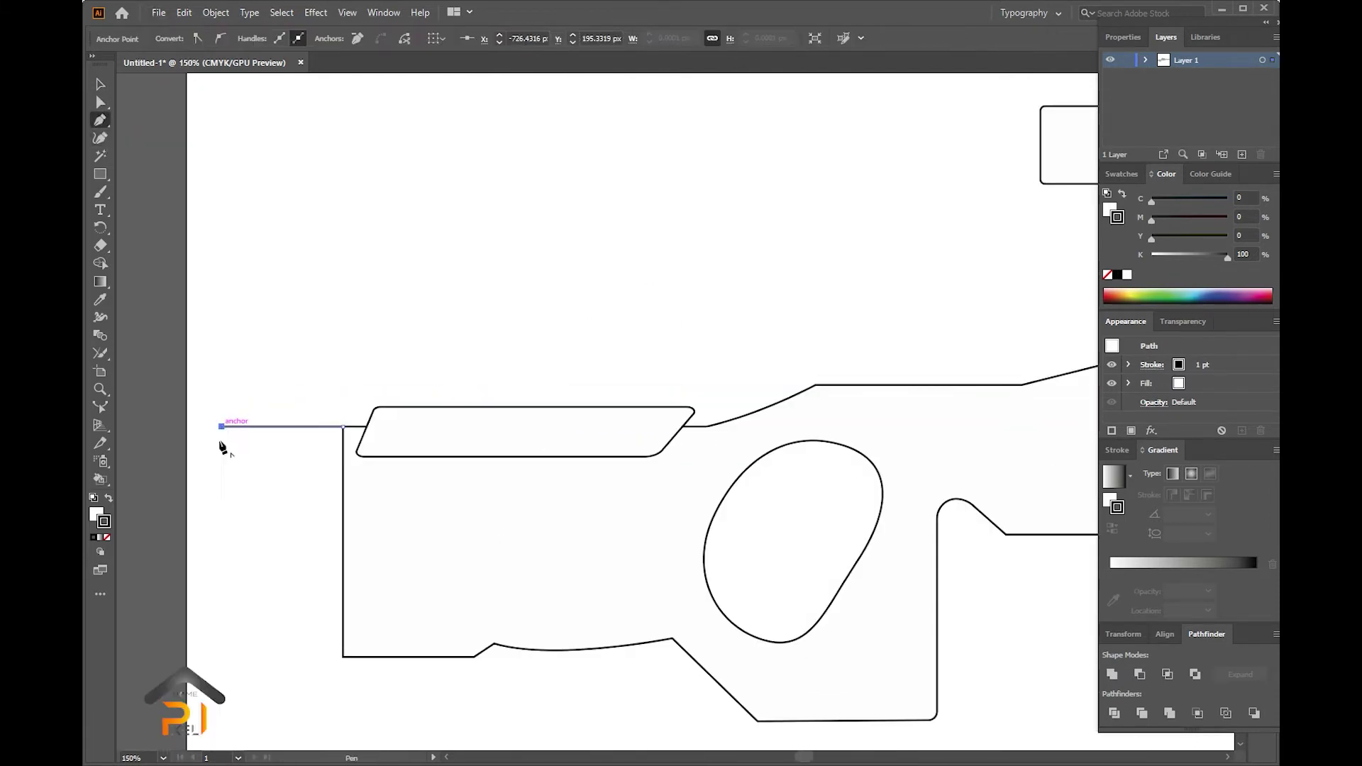
{"action": "scroll", "coordinate": [222, 447], "scroll_direction": "down", "scroll_amount": 2}
{"action": "left_click_drag", "start_coordinate": [222, 585], "coordinate": [193, 595]}
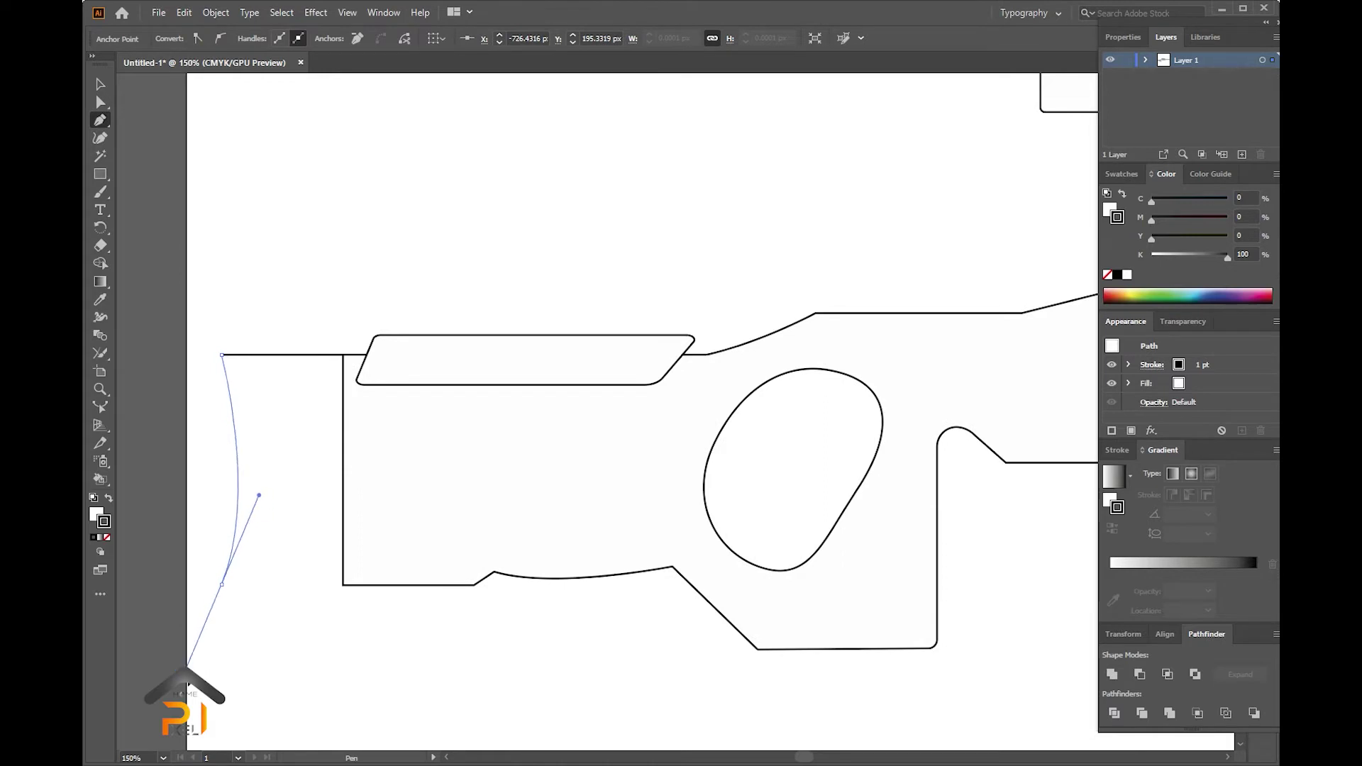
{"action": "left_click", "coordinate": [222, 585]}
{"action": "left_click", "coordinate": [343, 584]}
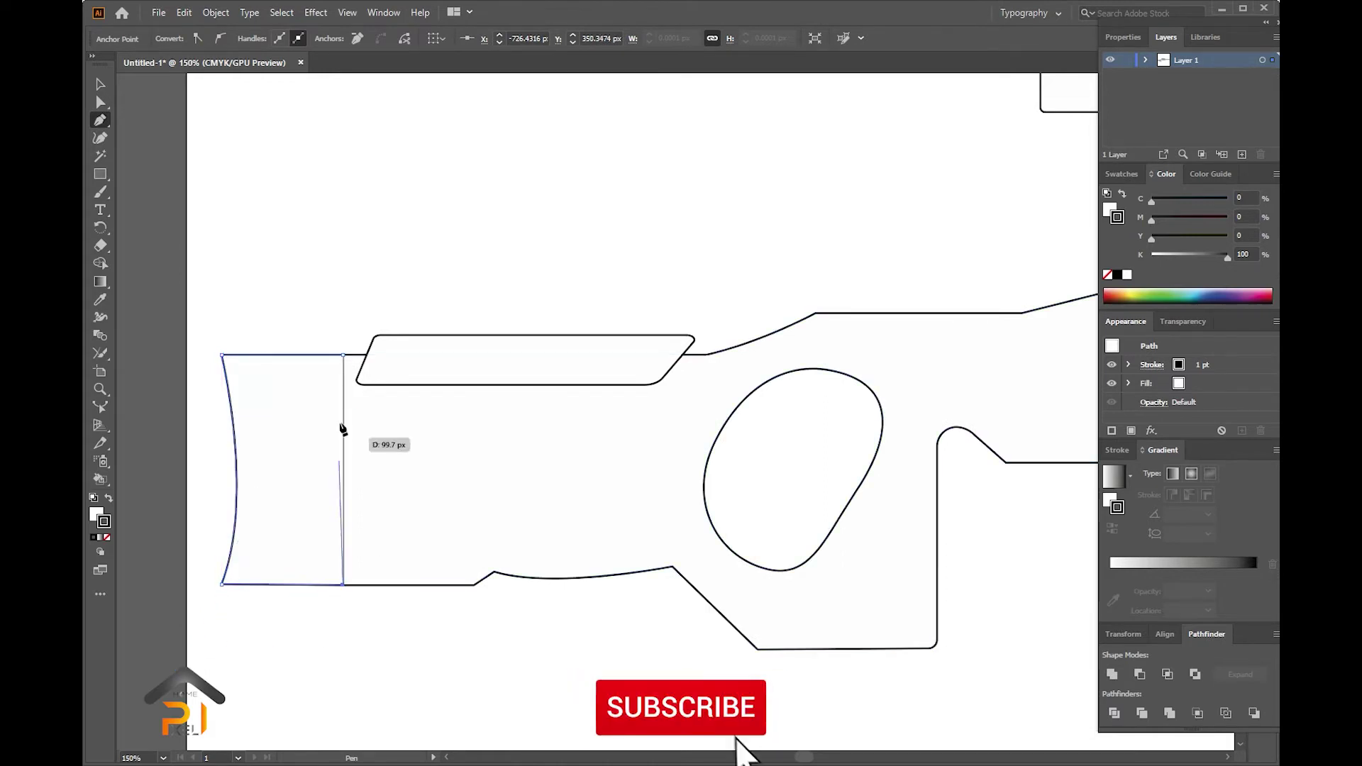
{"action": "left_click", "coordinate": [343, 355]}
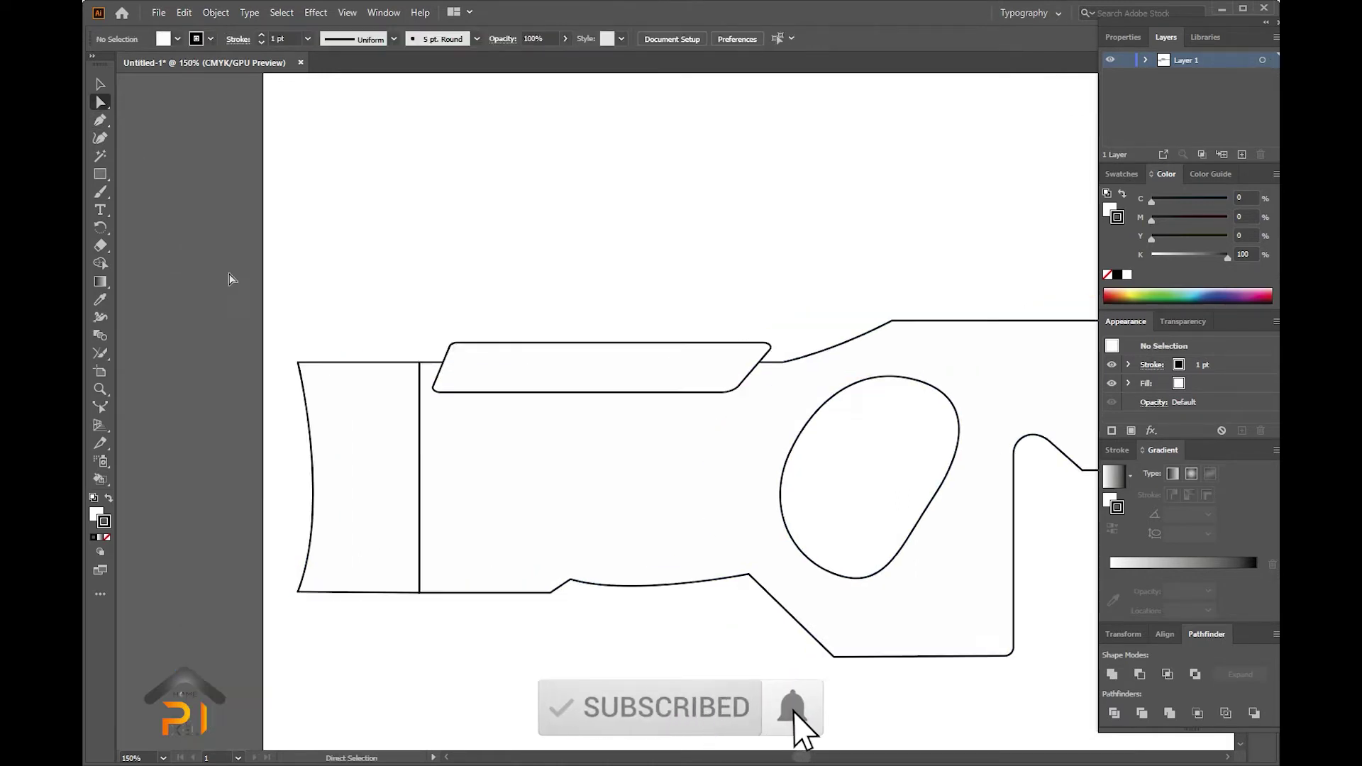
- Round the butt pad's outer corners slightly
{"action": "key", "text": "ctrl+plus"}
{"action": "key", "text": "a"}
{"action": "left_click_drag", "start_coordinate": [268, 312], "coordinate": [245, 680]}
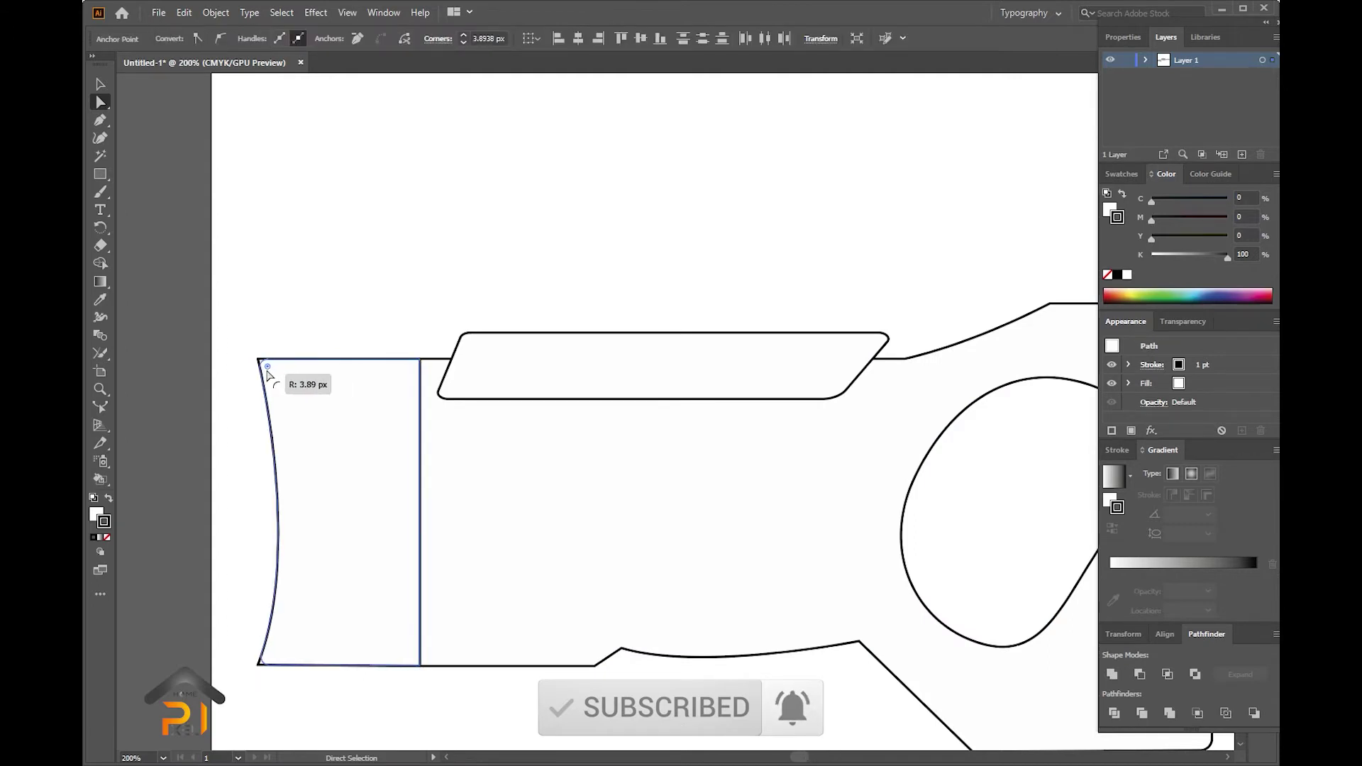
{"action": "left_click", "coordinate": [340, 310]}
{"action": "scroll", "coordinate": [638, 341], "scroll_direction": "right", "scroll_amount": 10}
{"action": "scroll", "coordinate": [952, 377], "scroll_direction": "right", "scroll_amount": 3}
- Pull the foregrip's corner down to meet the stock and add a small circle on the edge
{"action": "left_click", "coordinate": [508, 386]}
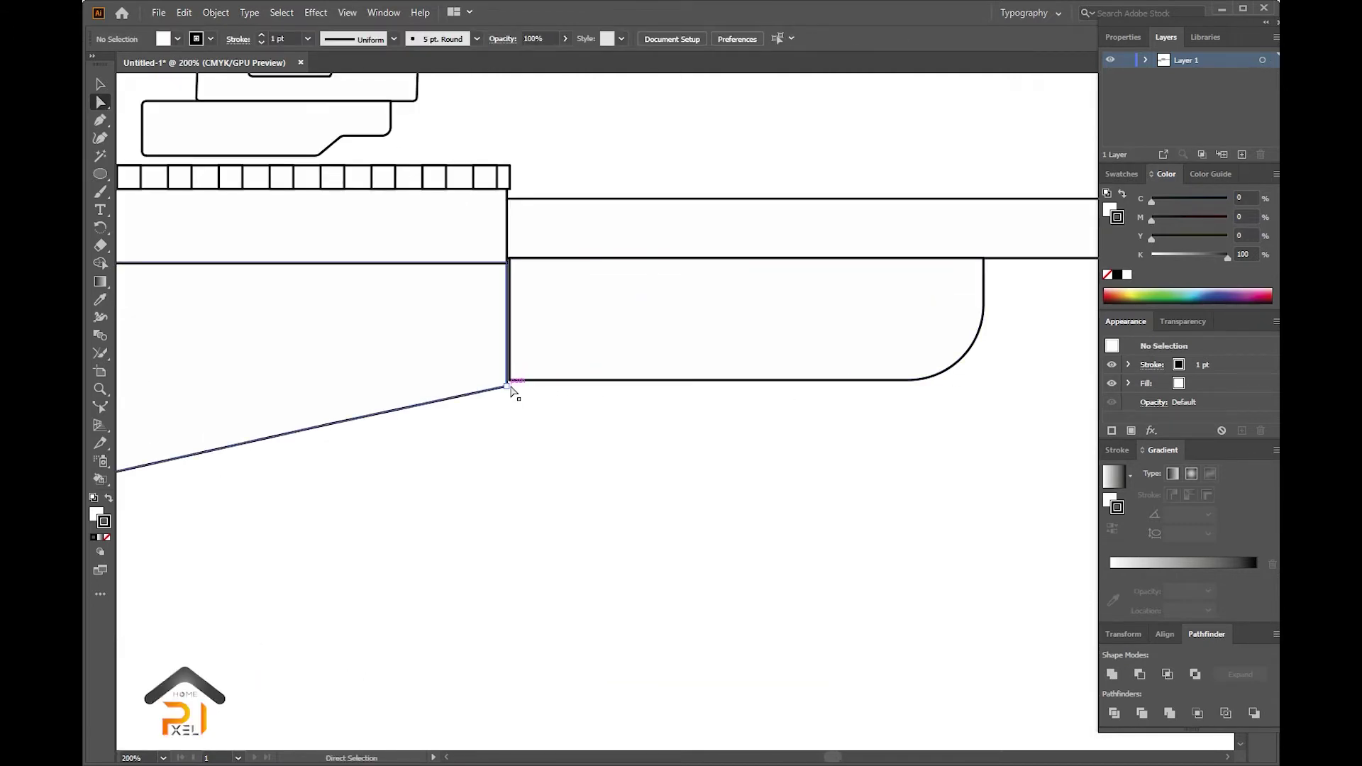
{"action": "left_click_drag", "start_coordinate": [510, 385], "coordinate": [517, 456]}
{"action": "scroll", "coordinate": [745, 320], "scroll_direction": "left", "scroll_amount": 5}
{"action": "key", "text": "l"}
{"action": "left_click", "coordinate": [101, 83]}
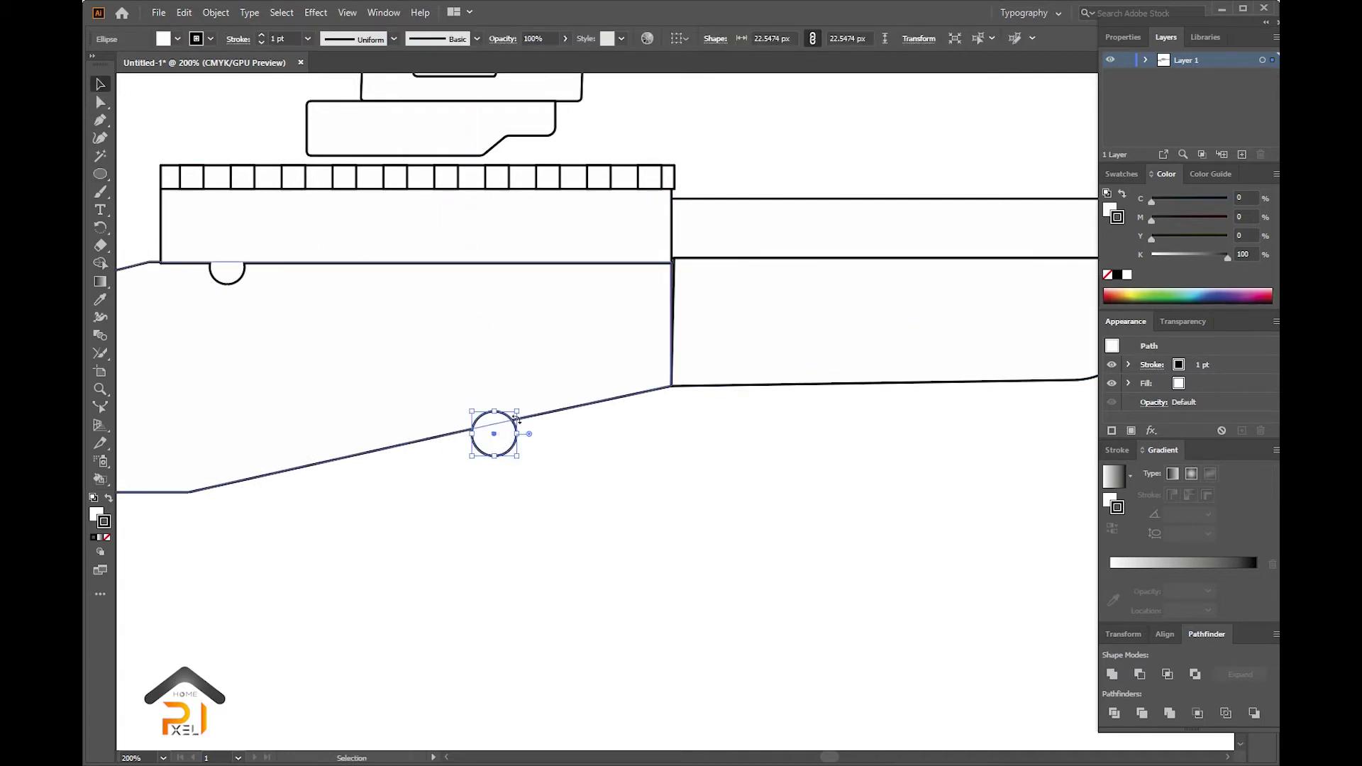
- Unite the circle with the stock using Pathfinder and adjust the stock's stacking order
{"action": "left_click", "coordinate": [487, 461], "text": "shift"}
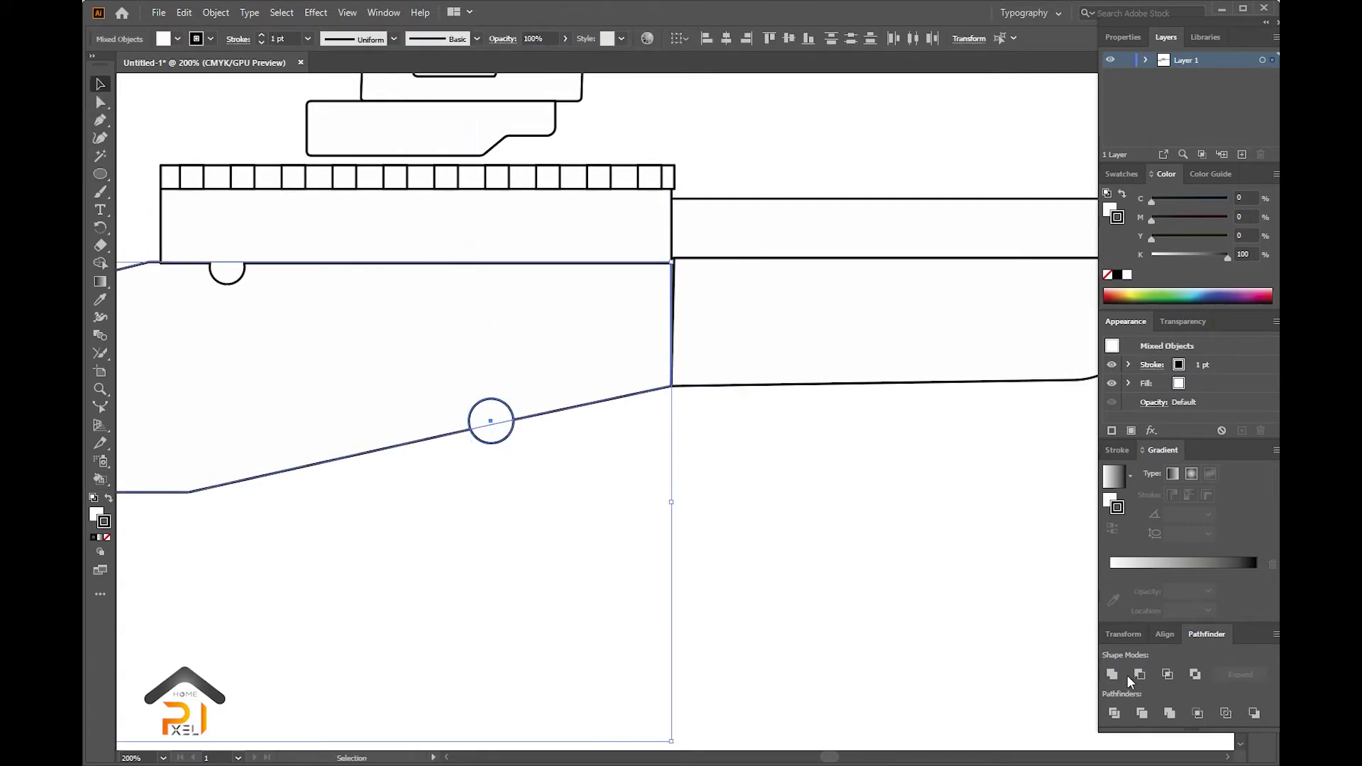
{"action": "left_click", "coordinate": [1111, 674]}
{"action": "left_click", "coordinate": [852, 639]}
{"action": "key", "text": "ctrl+1"}
{"action": "right_click", "coordinate": [456, 386]}
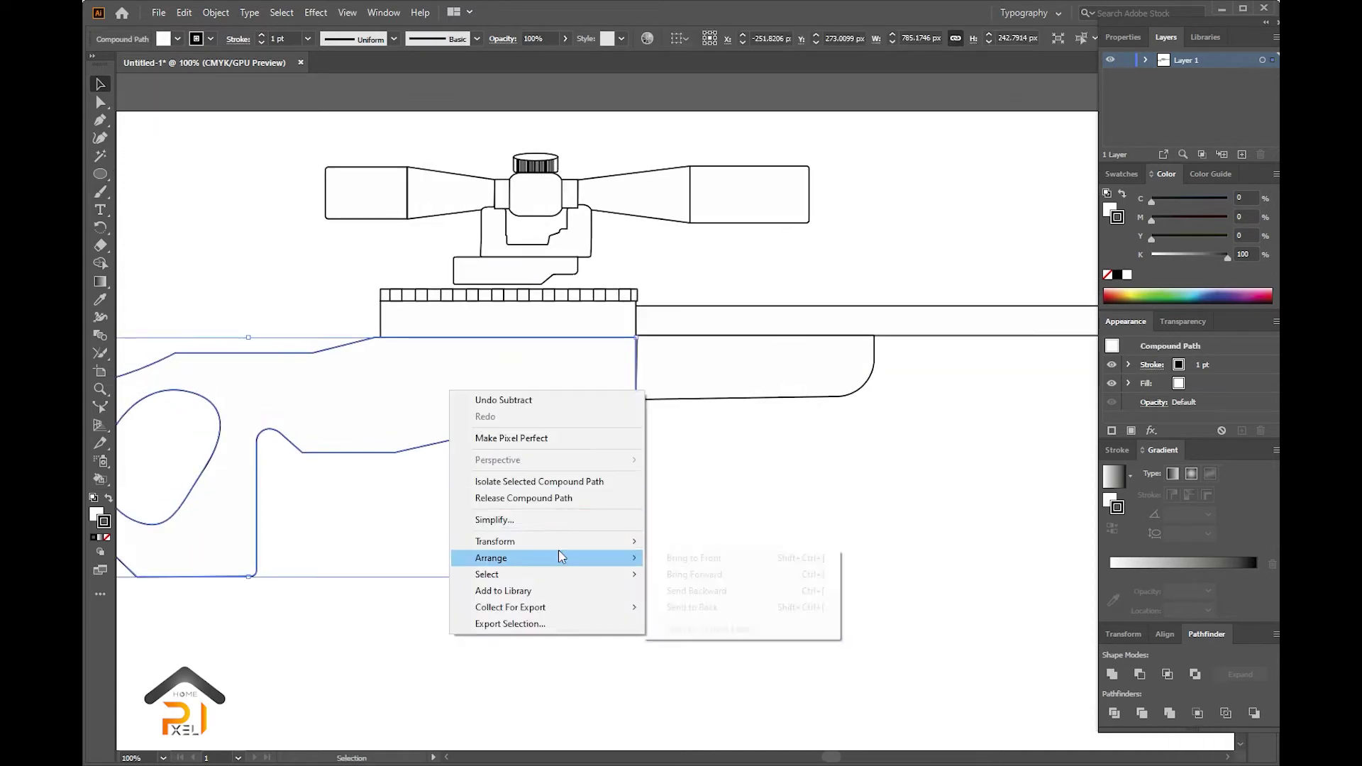
{"action": "left_click", "coordinate": [664, 604]}
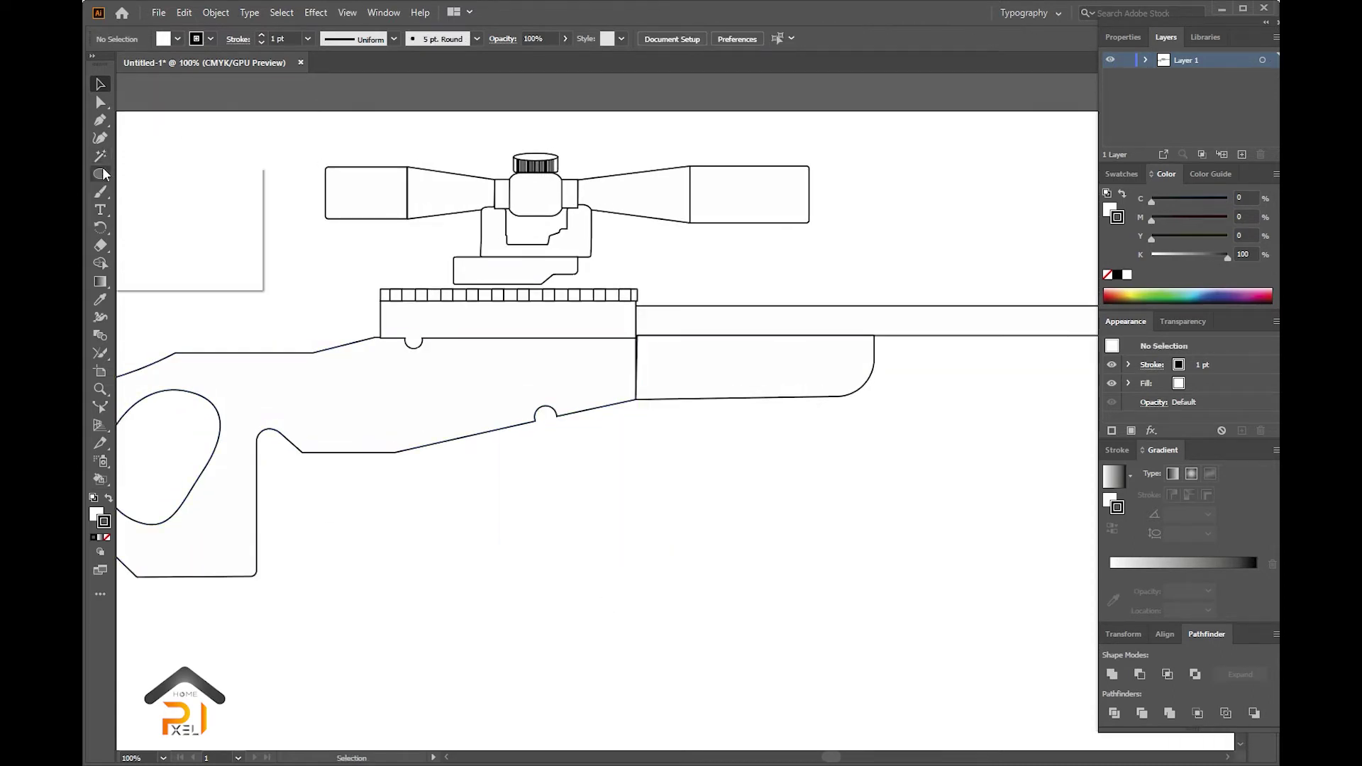
{"action": "left_click_drag", "start_coordinate": [103, 174], "coordinate": [139, 174]}
{"action": "key", "text": "ctrl+equal"}
{"action": "key", "text": "ctrl+equal"}
{"action": "key", "text": "ctrl+equal"}
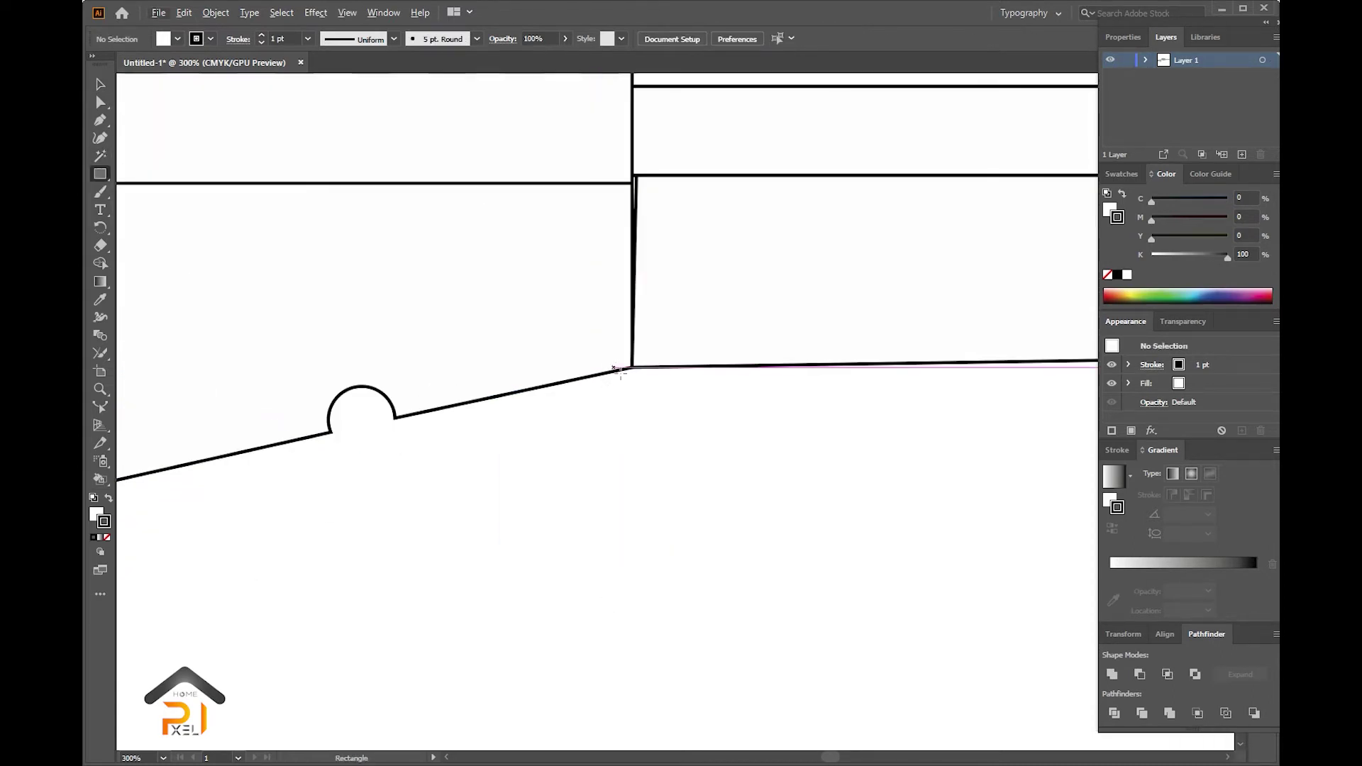
- Draw a square magazine below the stock, fill it near-black, and send it behind the rifle
{"action": "left_click_drag", "start_coordinate": [618, 368], "coordinate": [213, 745]}
{"action": "key", "text": "ctrl+0"}
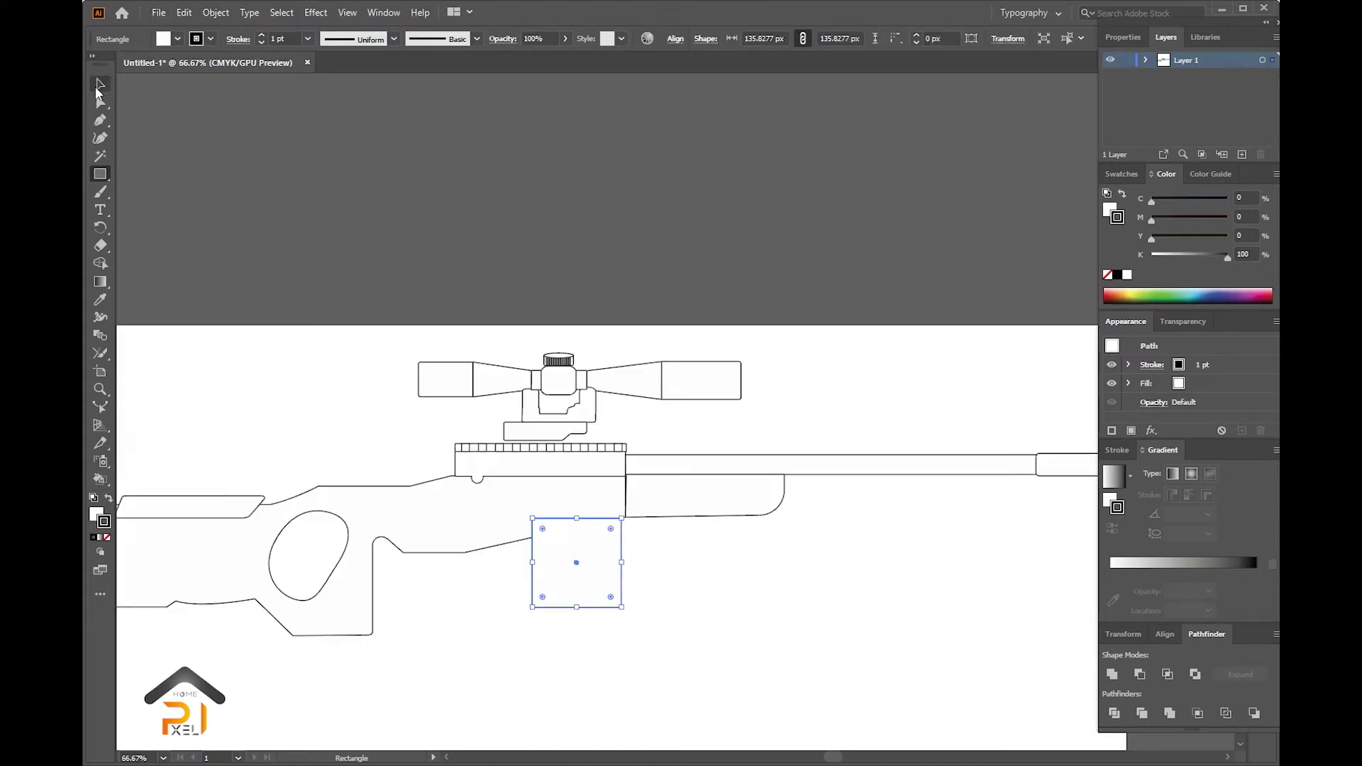
{"action": "double_click", "coordinate": [97, 516]}
{"action": "left_click", "coordinate": [717, 669]}
{"action": "left_click", "coordinate": [1051, 501]}
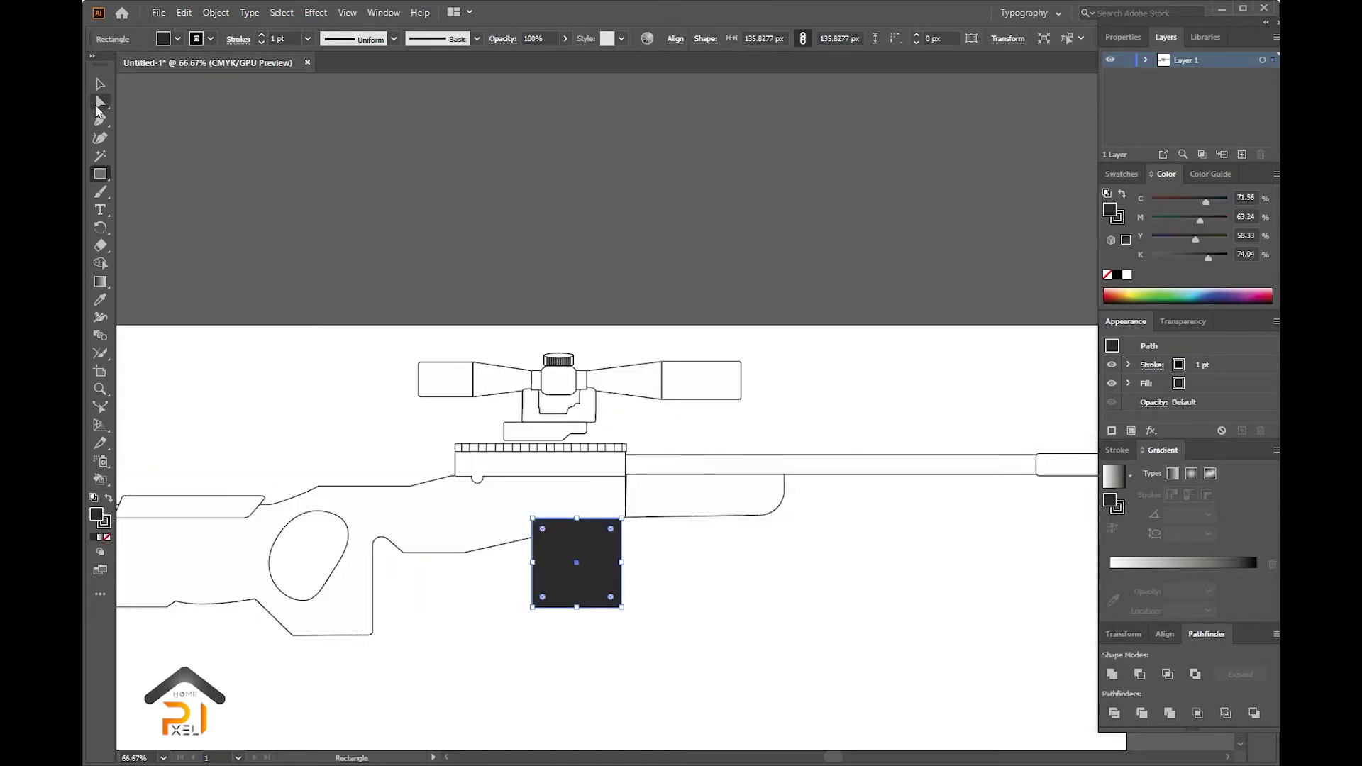
{"action": "right_click", "coordinate": [593, 576]}
{"action": "left_click", "coordinate": [786, 505]}
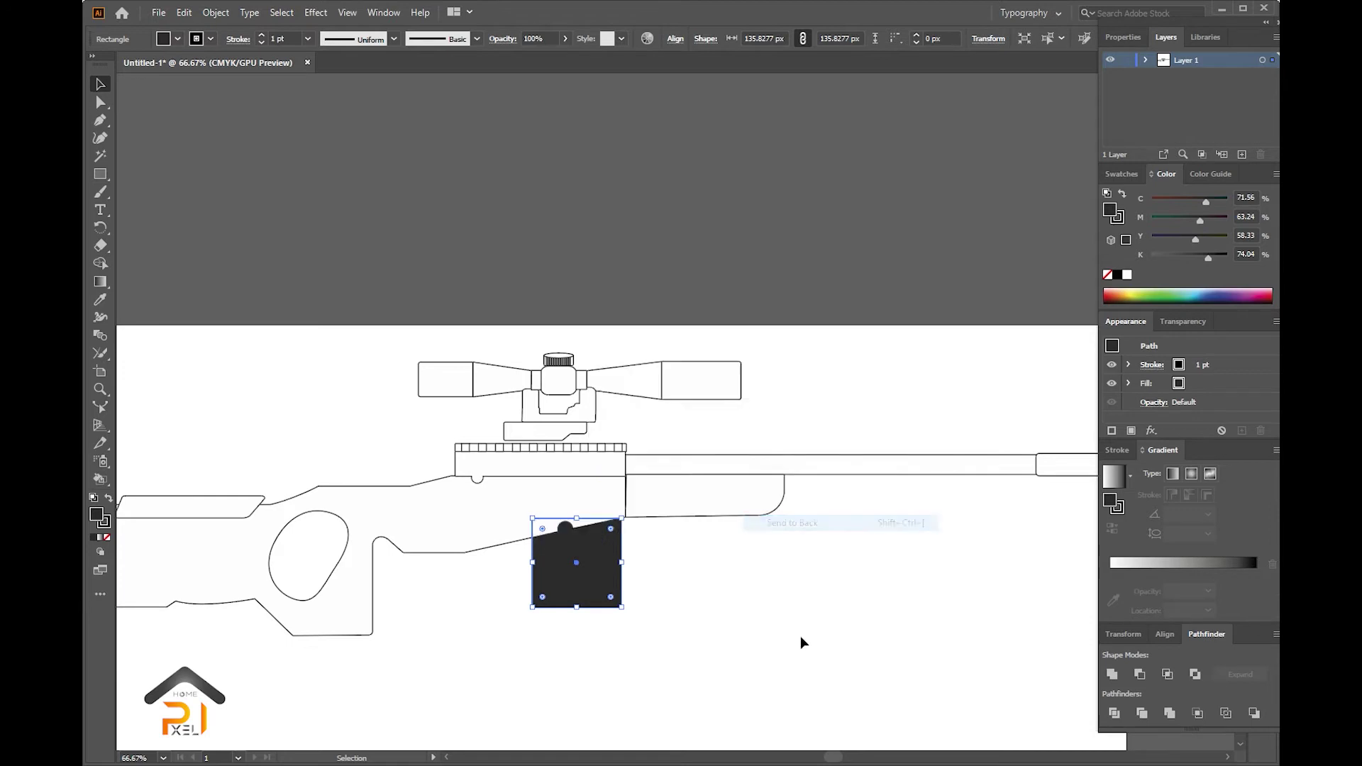
{"action": "left_click", "coordinate": [285, 471]}
- Fill the stock green and copy that green onto the foregrip with the Eyedropper
{"action": "double_click", "coordinate": [97, 516]}
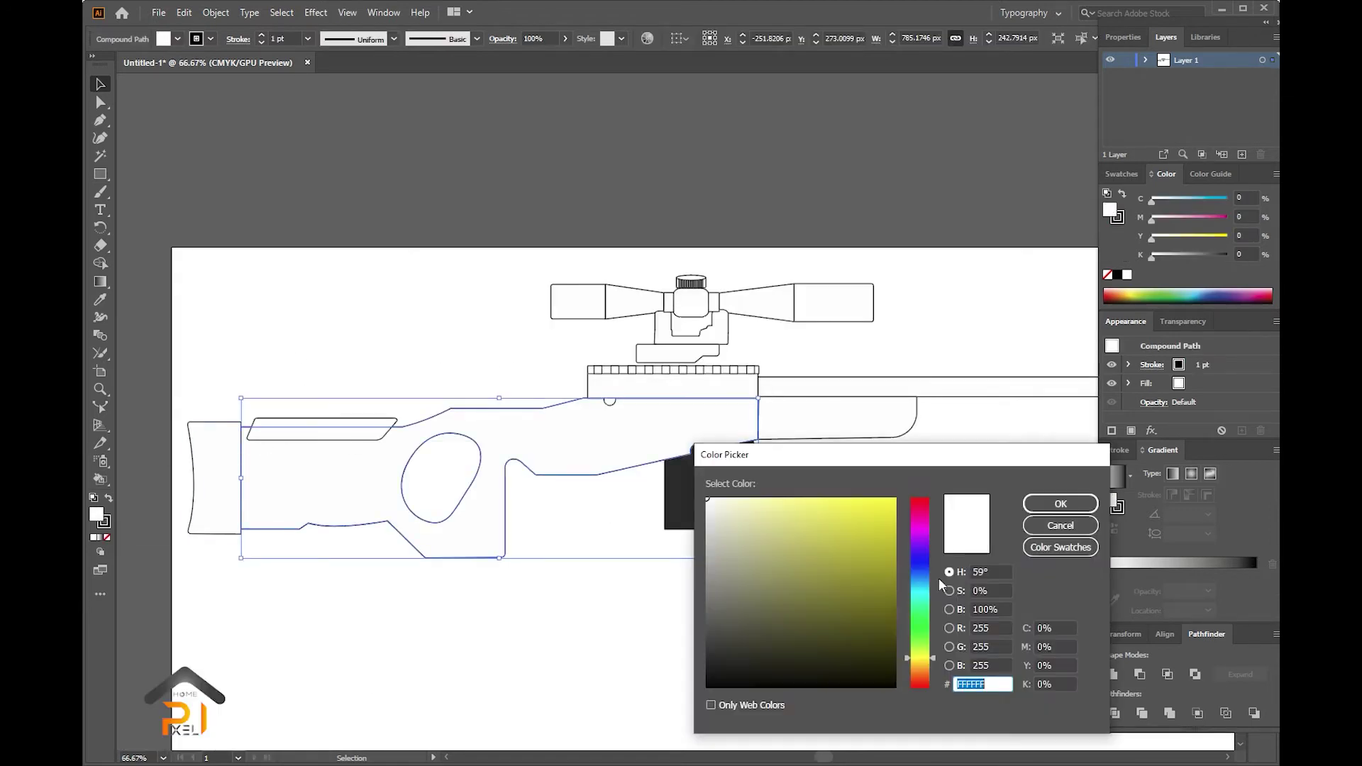
{"action": "left_click_drag", "start_coordinate": [928, 646], "coordinate": [923, 604]}
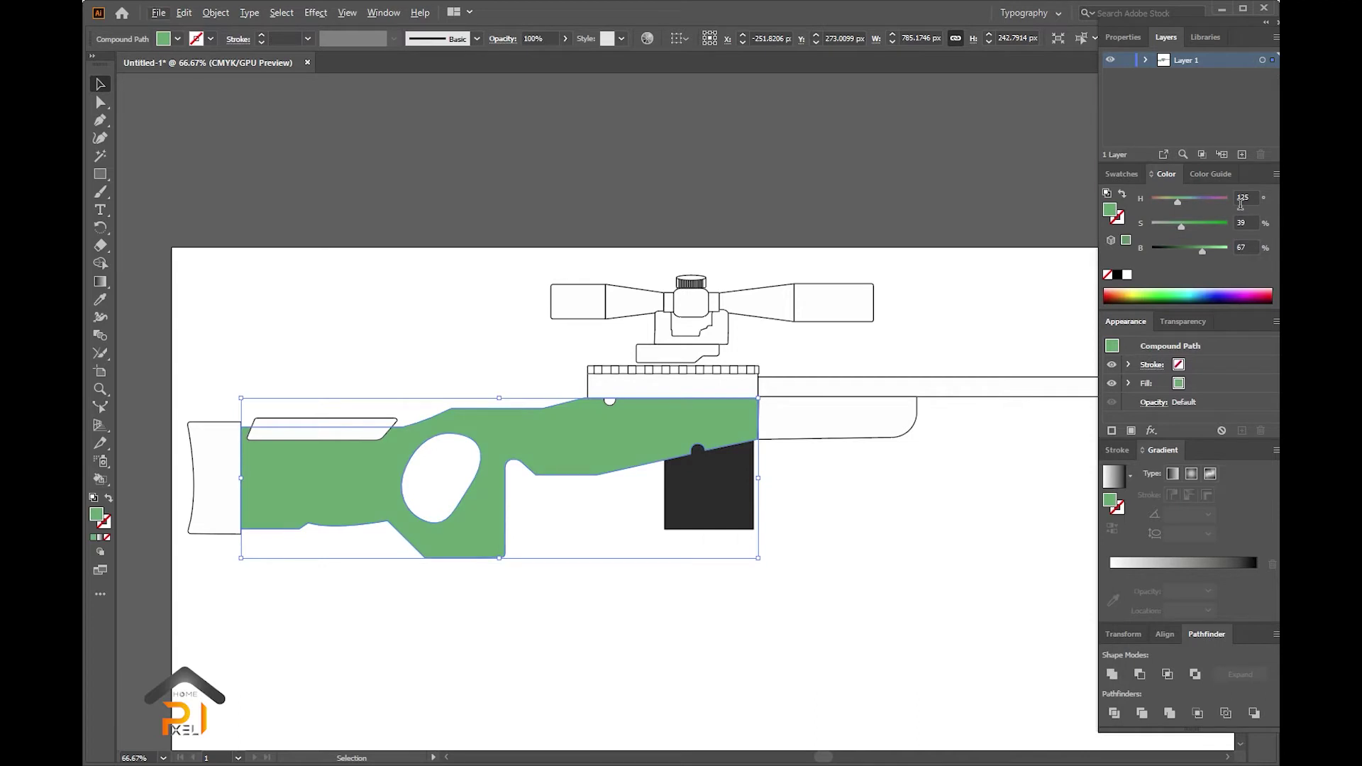
{"action": "left_click", "coordinate": [852, 419]}
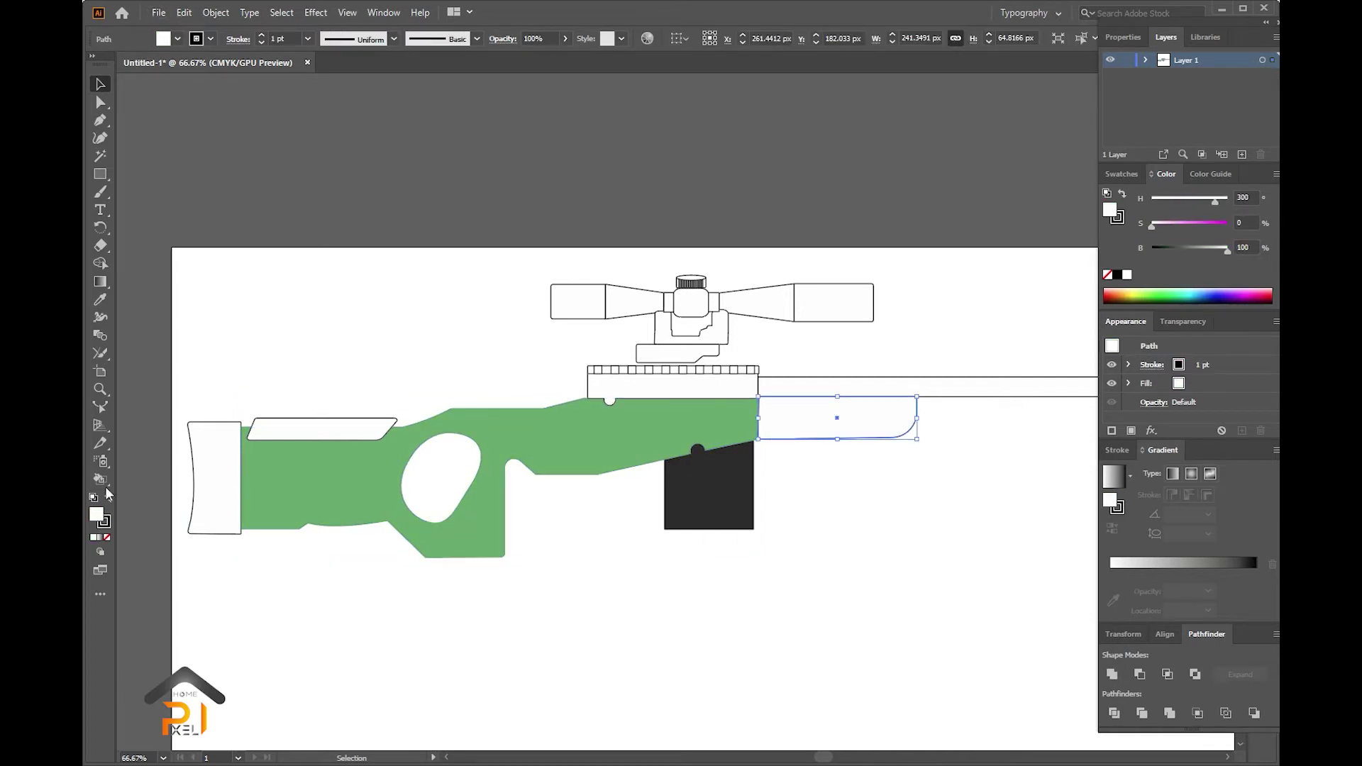
{"action": "left_click", "coordinate": [99, 300]}
- Apply a default white-to-black gradient fill to the barrel
{"action": "left_click", "coordinate": [461, 497]}
{"action": "scroll", "coordinate": [663, 283], "scroll_direction": "up", "scroll_amount": 5}
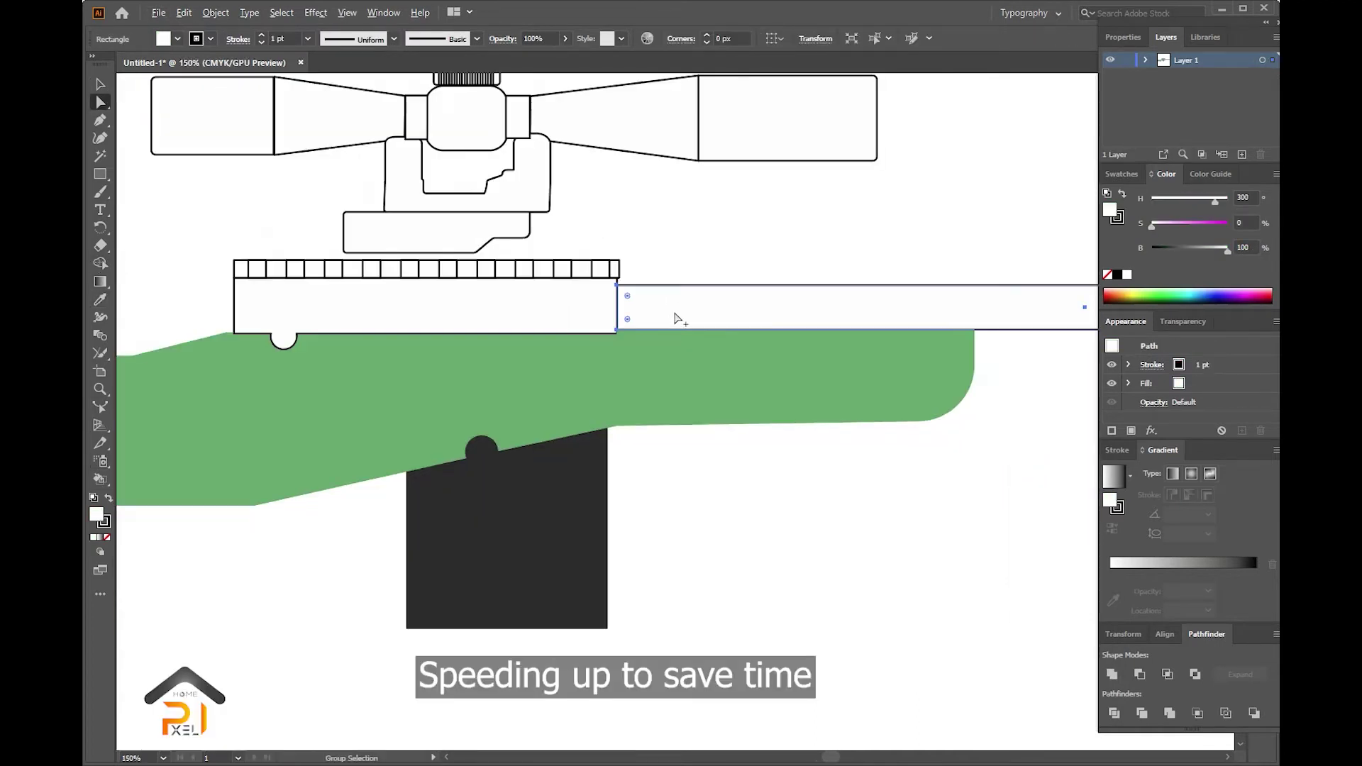
{"action": "scroll", "coordinate": [675, 313], "scroll_direction": "down", "scroll_amount": 2}
{"action": "left_click", "coordinate": [1115, 480]}
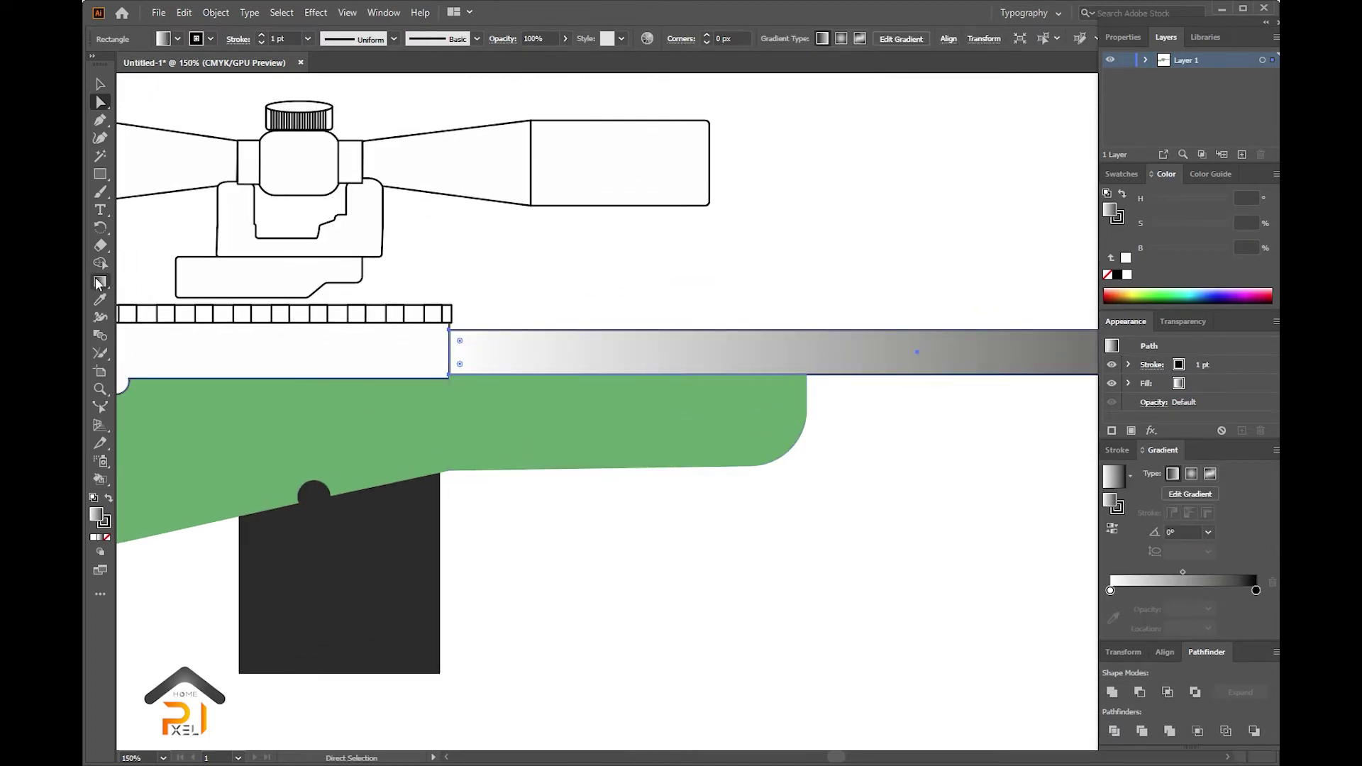
- Make the barrel gradient vertical, add a grey stop and darken the end stop to black
{"action": "left_click", "coordinate": [100, 283]}
{"action": "left_click_drag", "start_coordinate": [755, 330], "coordinate": [755, 375]}
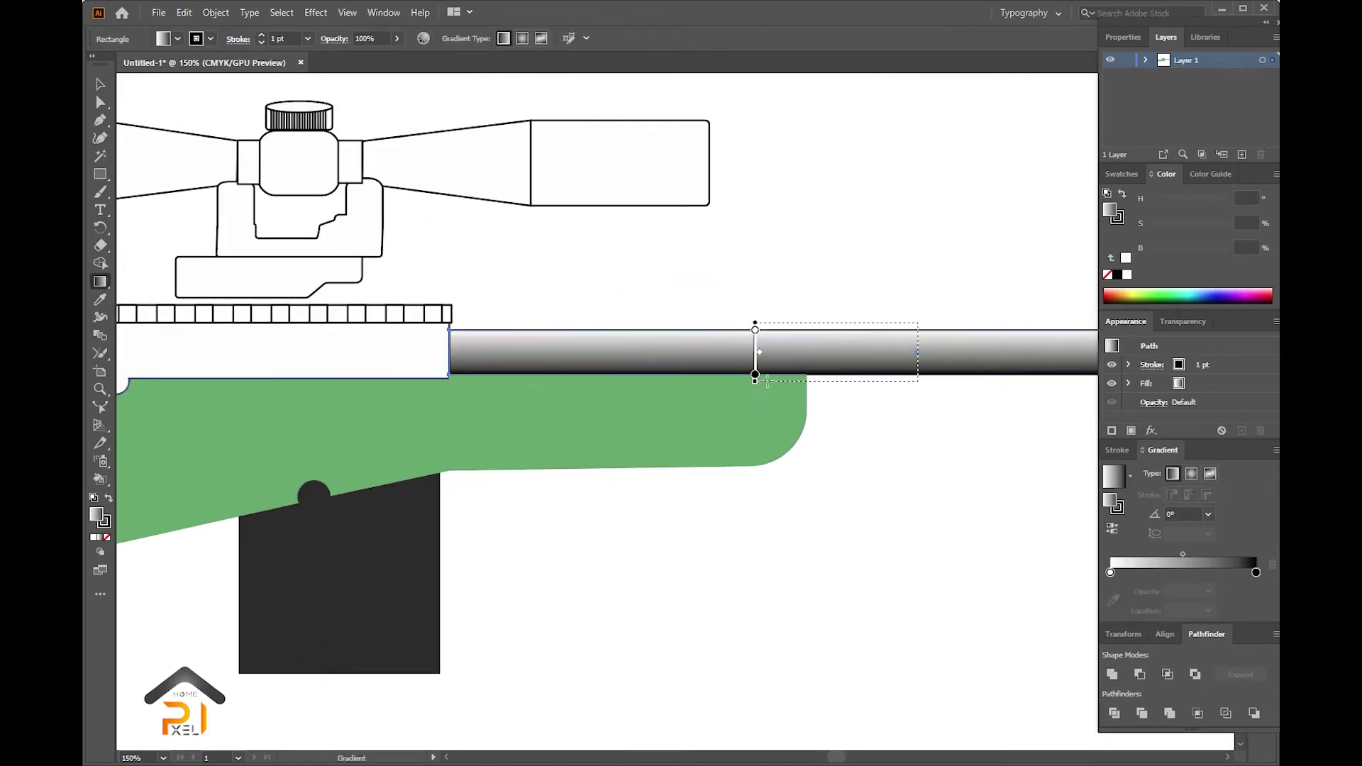
{"action": "key", "text": "ctrl+minus"}
{"action": "key", "text": "ctrl+minus"}
{"action": "left_click", "coordinate": [1135, 572]}
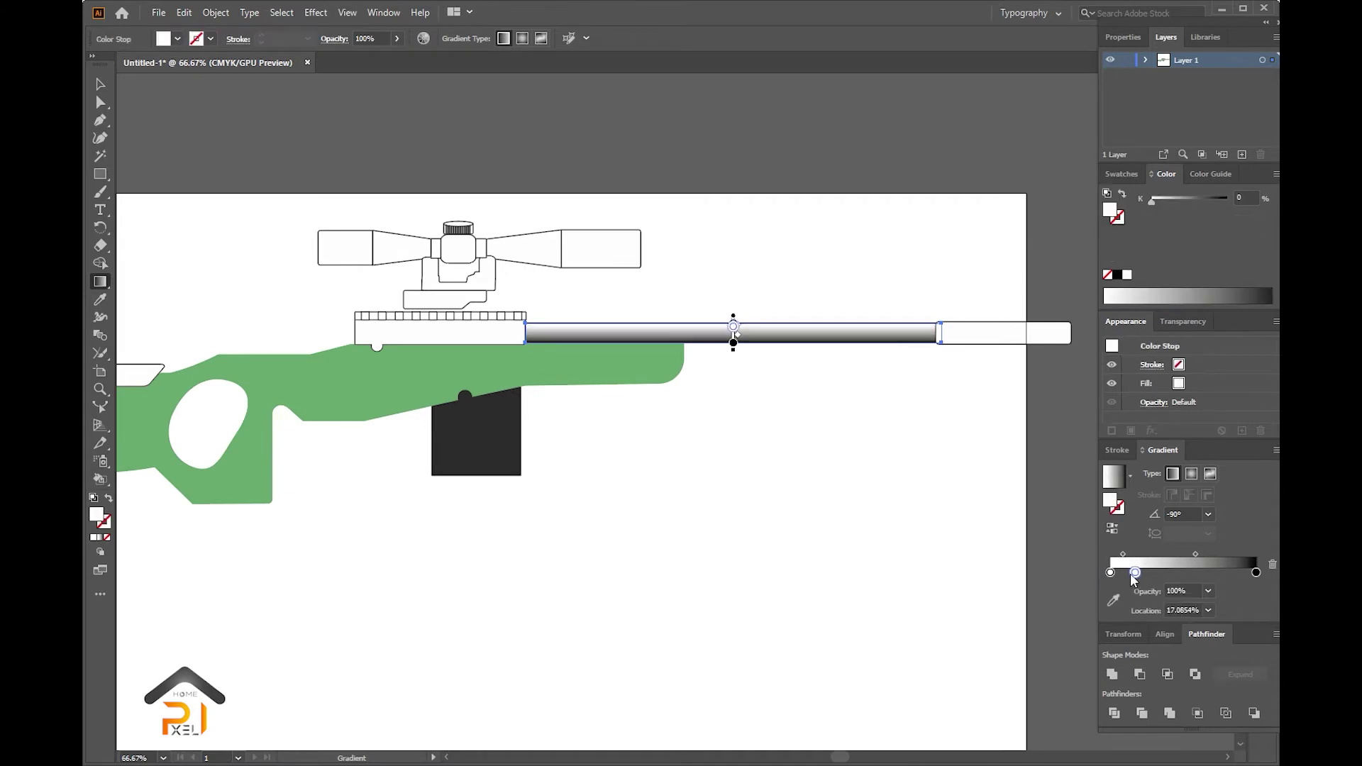
{"action": "left_click", "coordinate": [1255, 573]}
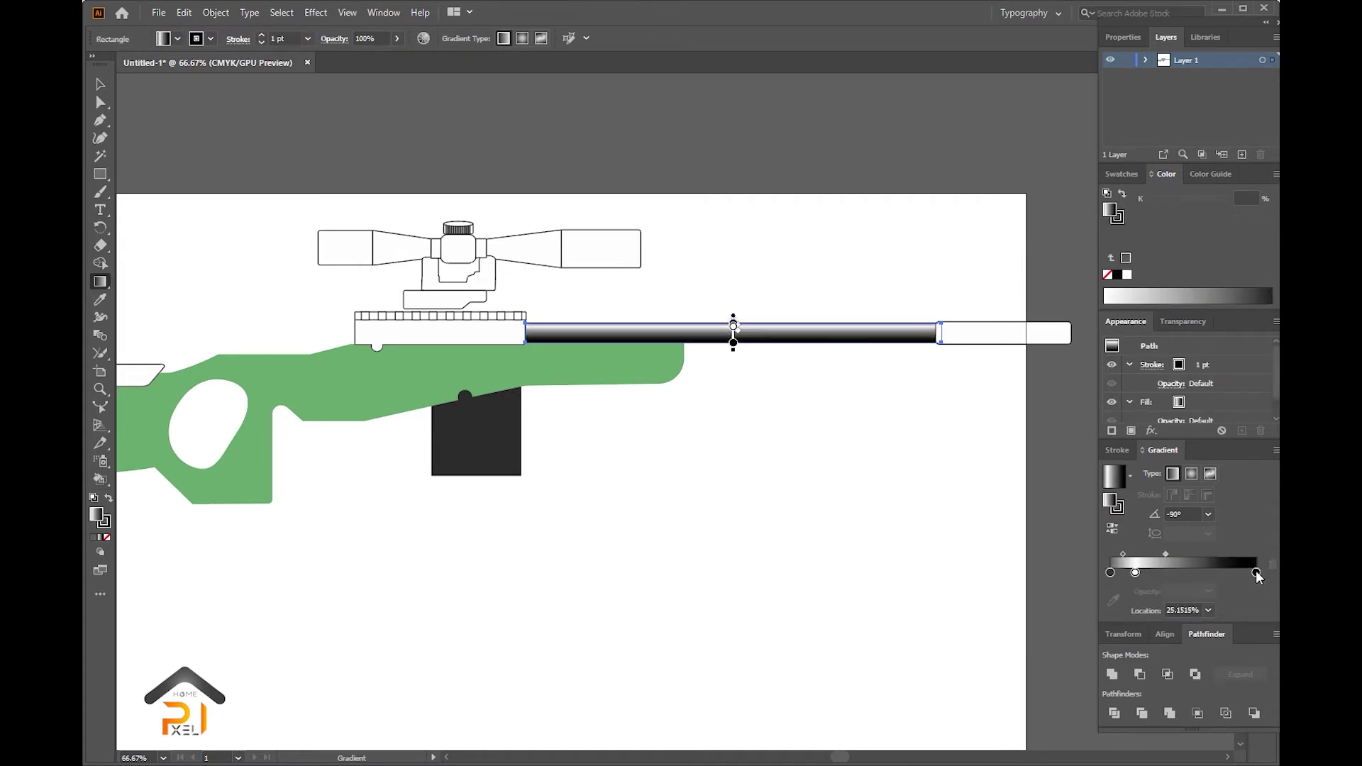
{"action": "left_click_drag", "start_coordinate": [1226, 199], "coordinate": [1230, 205]}
{"action": "left_click", "coordinate": [1135, 573]}
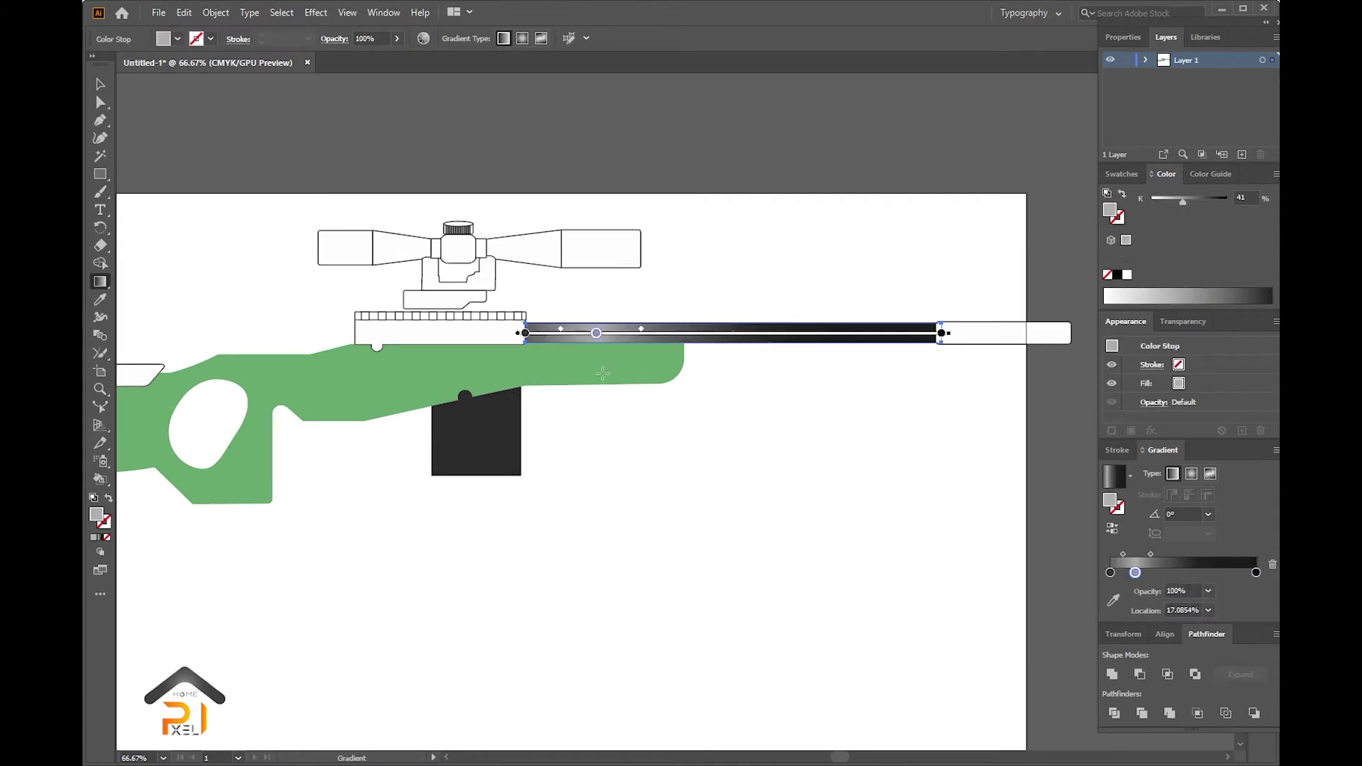
- Copy the barrel gradient onto the muzzle end and make it run top to bottom
{"action": "key", "text": "v"}
{"action": "left_click", "coordinate": [979, 333]}
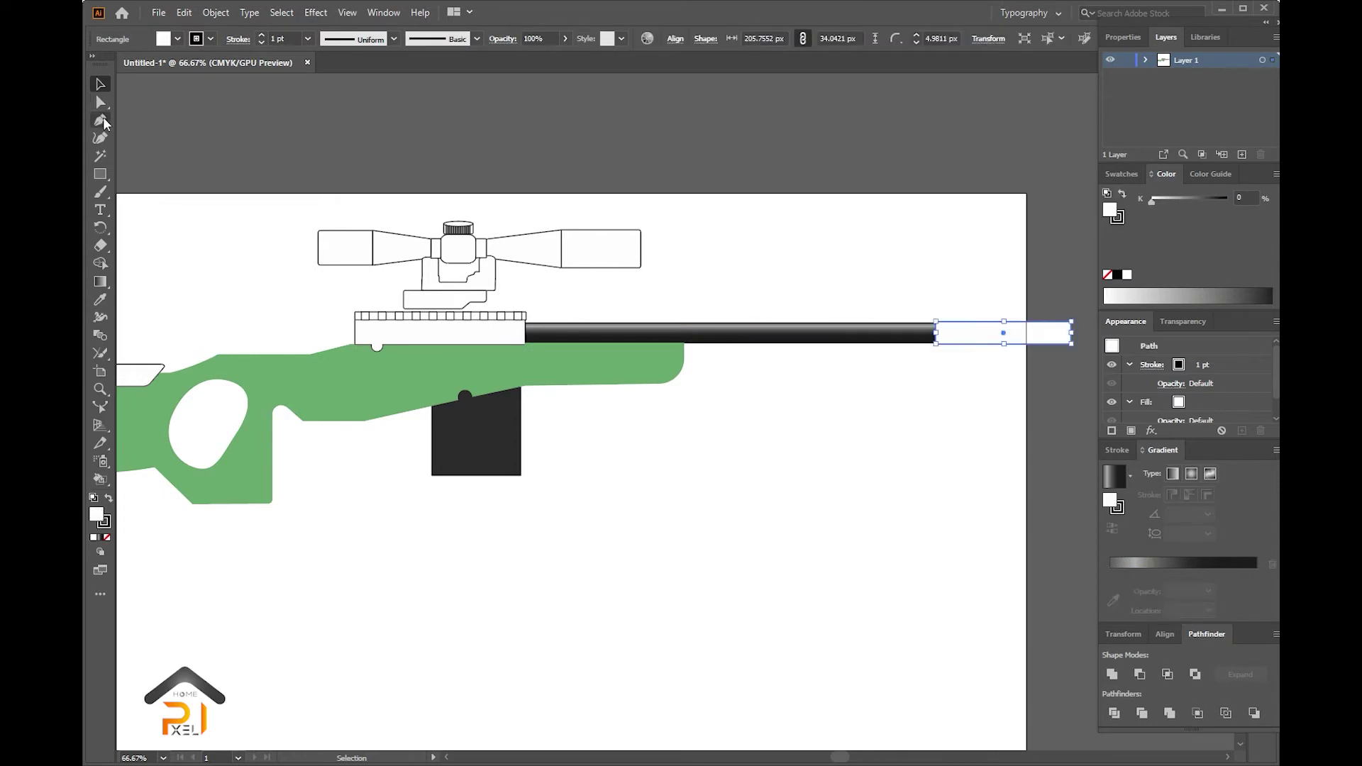
{"action": "key", "text": "i"}
{"action": "left_click", "coordinate": [653, 339]}
{"action": "key", "text": "g"}
{"action": "key", "text": "ctrl+1"}
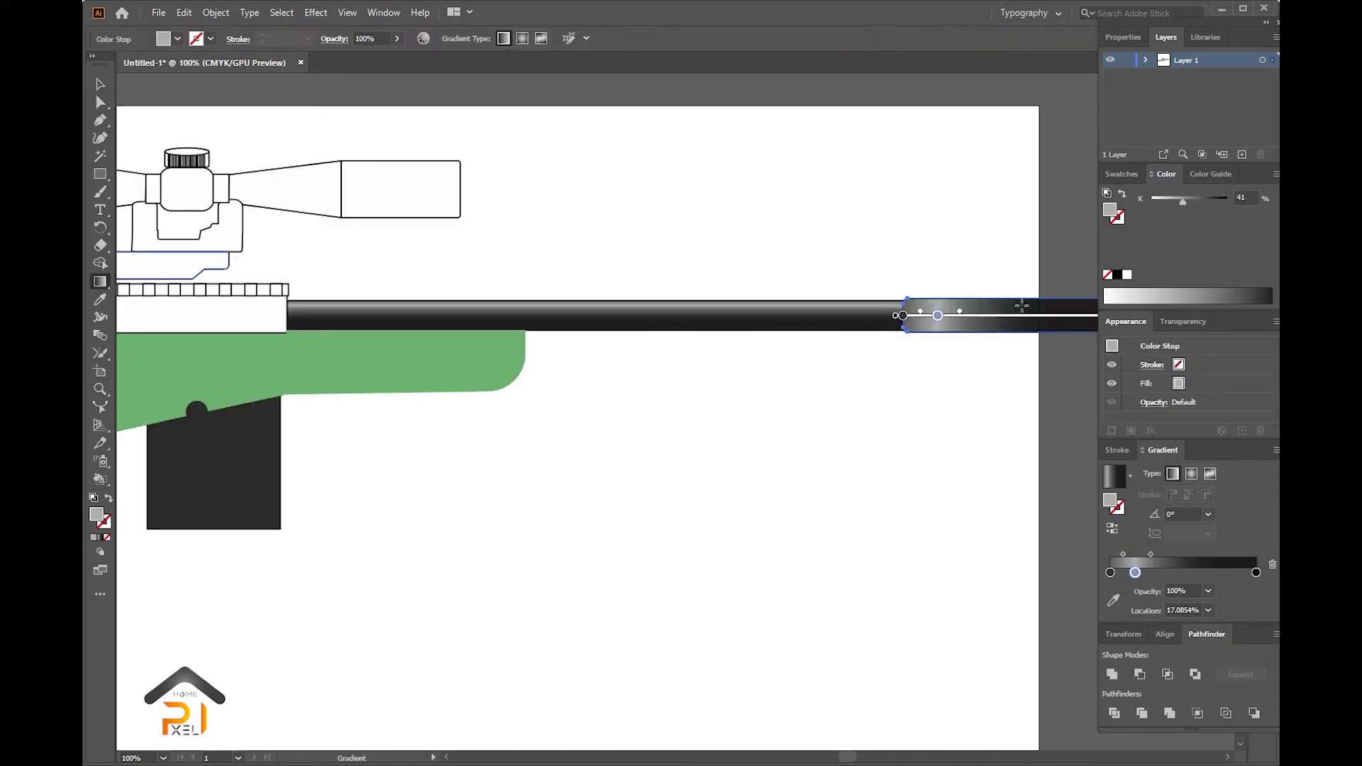
{"action": "left_click_drag", "start_coordinate": [1022, 305], "coordinate": [1025, 339]}
{"action": "key", "text": "v"}
{"action": "left_click", "coordinate": [790, 237]}
{"action": "key", "text": "ctrl+minus"}
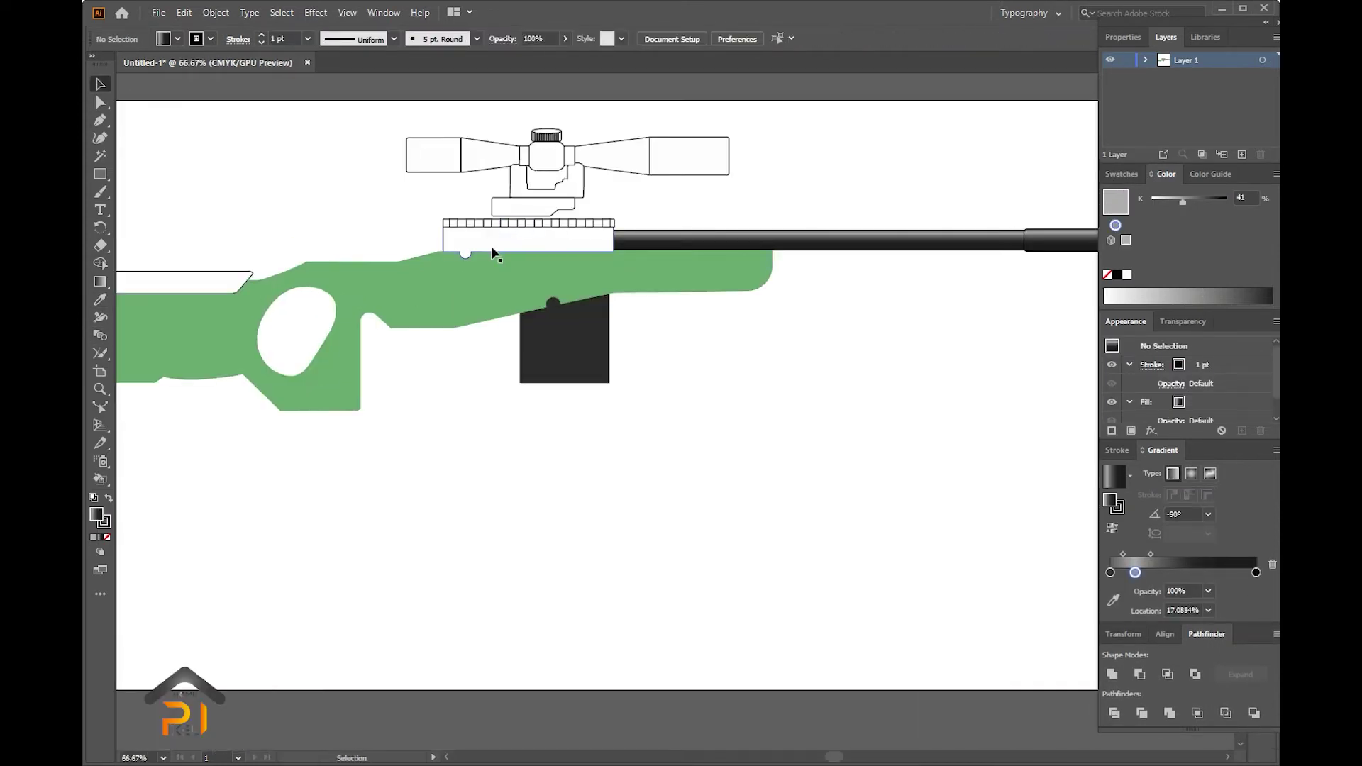
{"action": "left_click", "coordinate": [494, 252]}
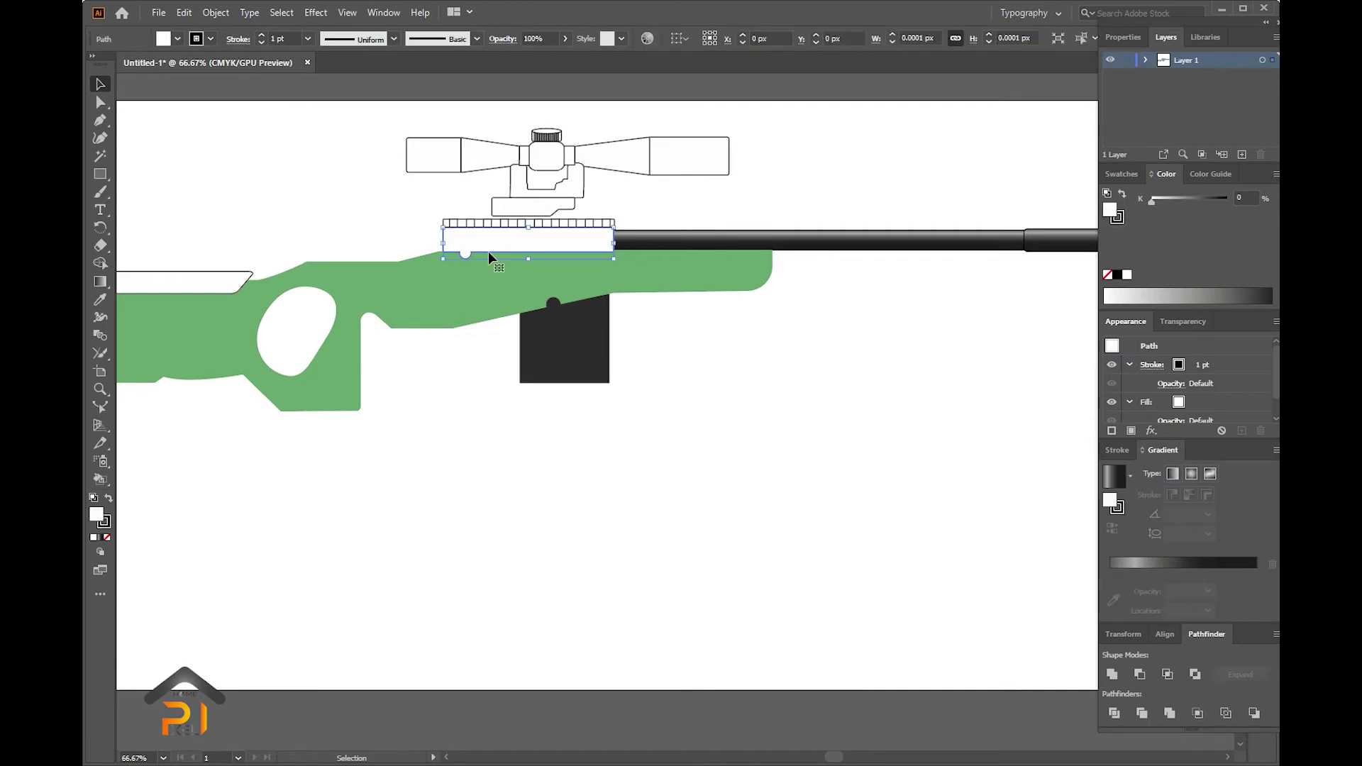
- Give the rail rectangle under the scope a vertical green gradient, removing its grey and black stops
{"action": "left_click", "coordinate": [100, 302]}
{"action": "left_click", "coordinate": [305, 276]}
{"action": "key", "text": "ctrl+plus"}
{"action": "key", "text": "ctrl+plus"}
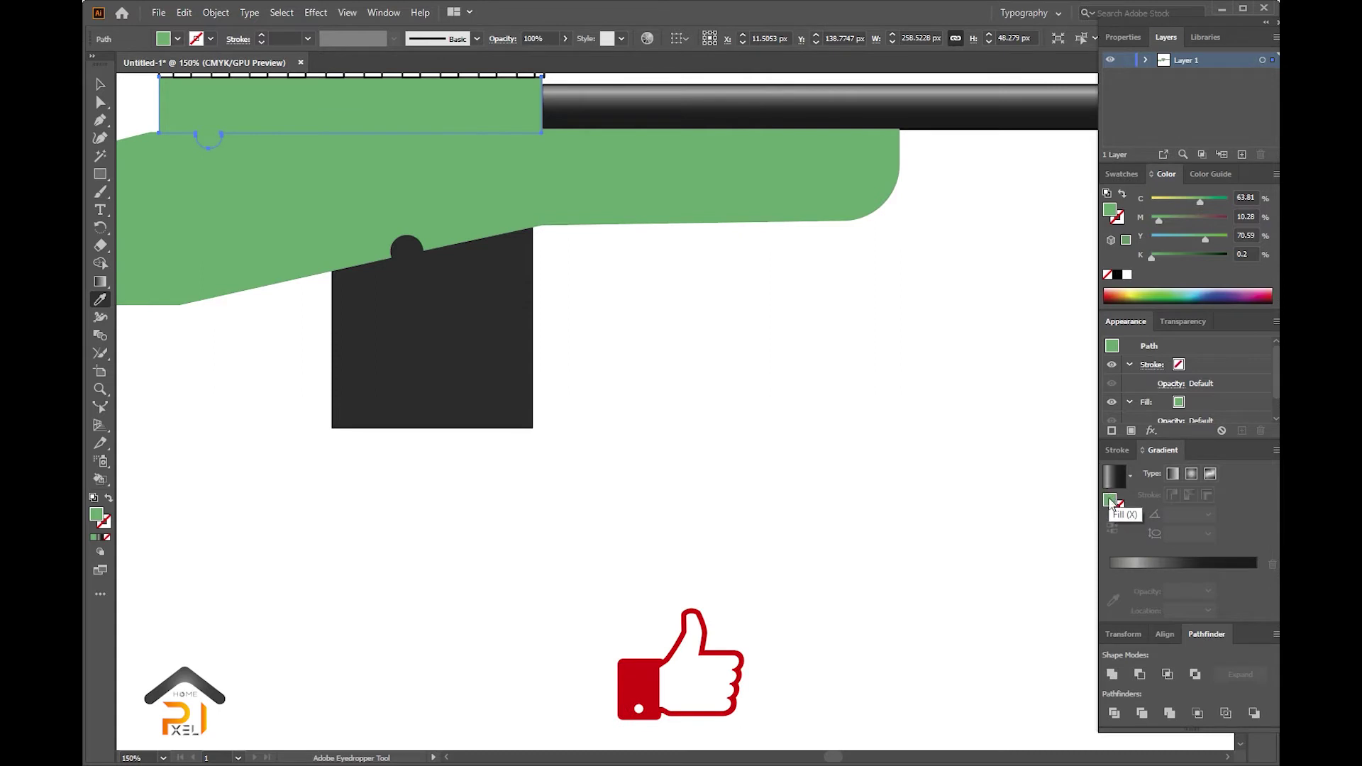
{"action": "left_click_drag", "start_coordinate": [1154, 580], "coordinate": [1152, 578]}
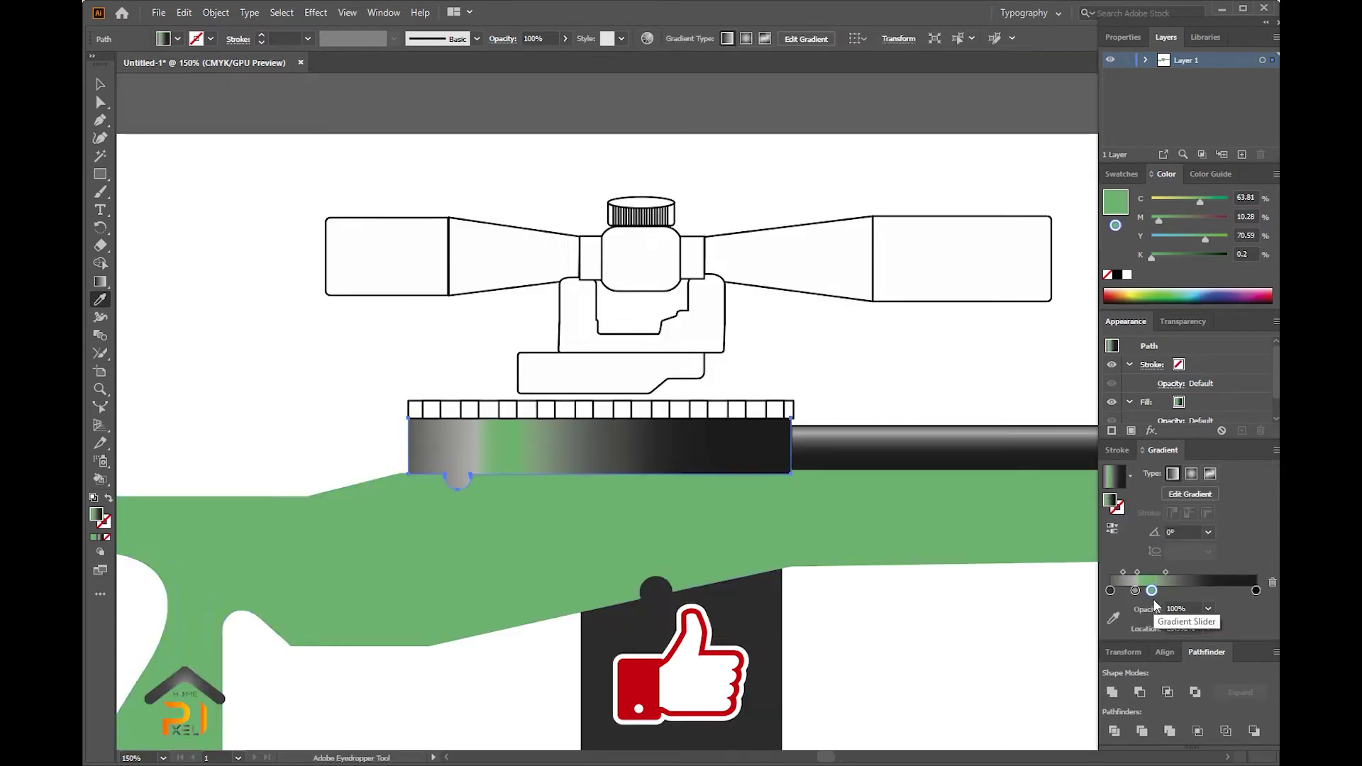
{"action": "left_click", "coordinate": [100, 281]}
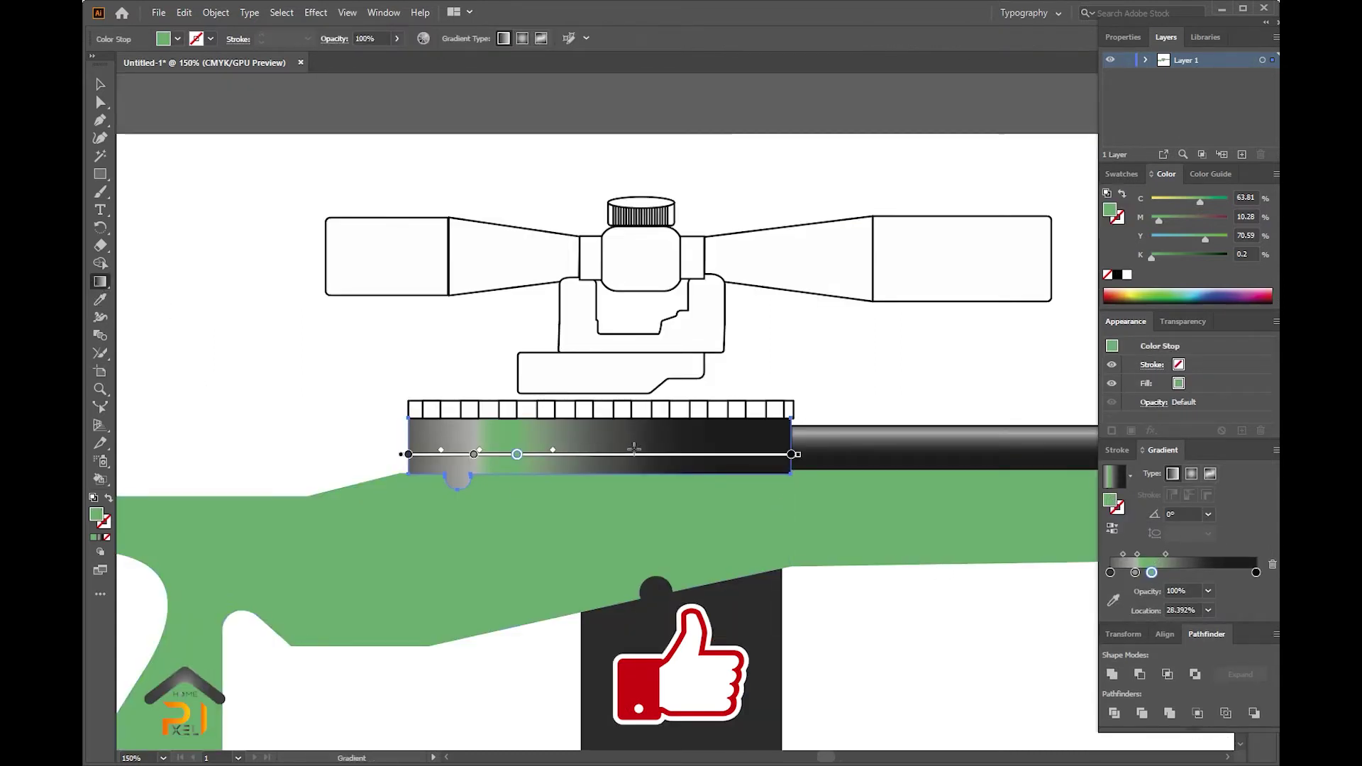
{"action": "left_click_drag", "start_coordinate": [599, 411], "coordinate": [599, 480]}
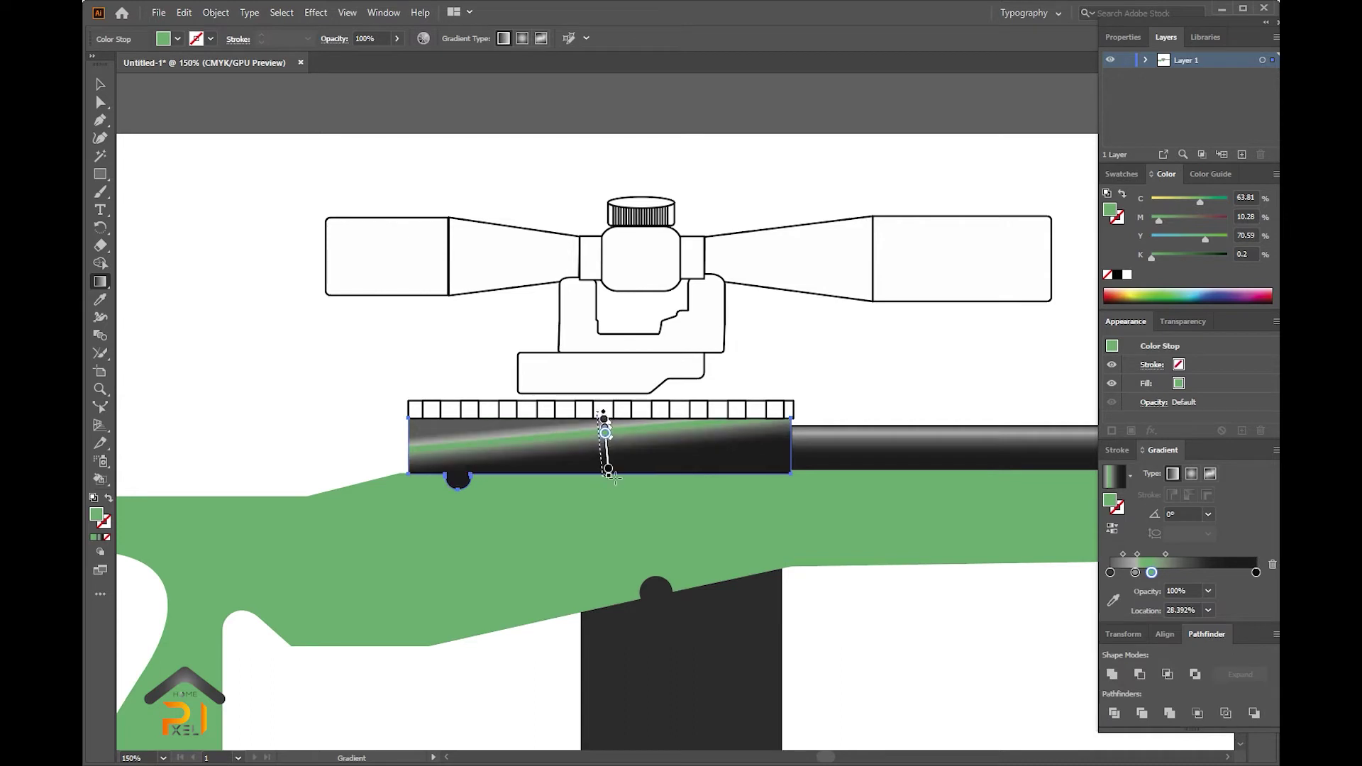
{"action": "mouse_move", "coordinate": [1253, 573]}
{"action": "left_mouse_down"}
{"action": "mouse_move", "coordinate": [1256, 610]}
{"action": "mouse_move", "coordinate": [1119, 603]}
{"action": "left_mouse_up"}
{"action": "left_click_drag", "start_coordinate": [1195, 573], "coordinate": [1248, 573]}
{"action": "left_click_drag", "start_coordinate": [1193, 248], "coordinate": [1182, 249]}
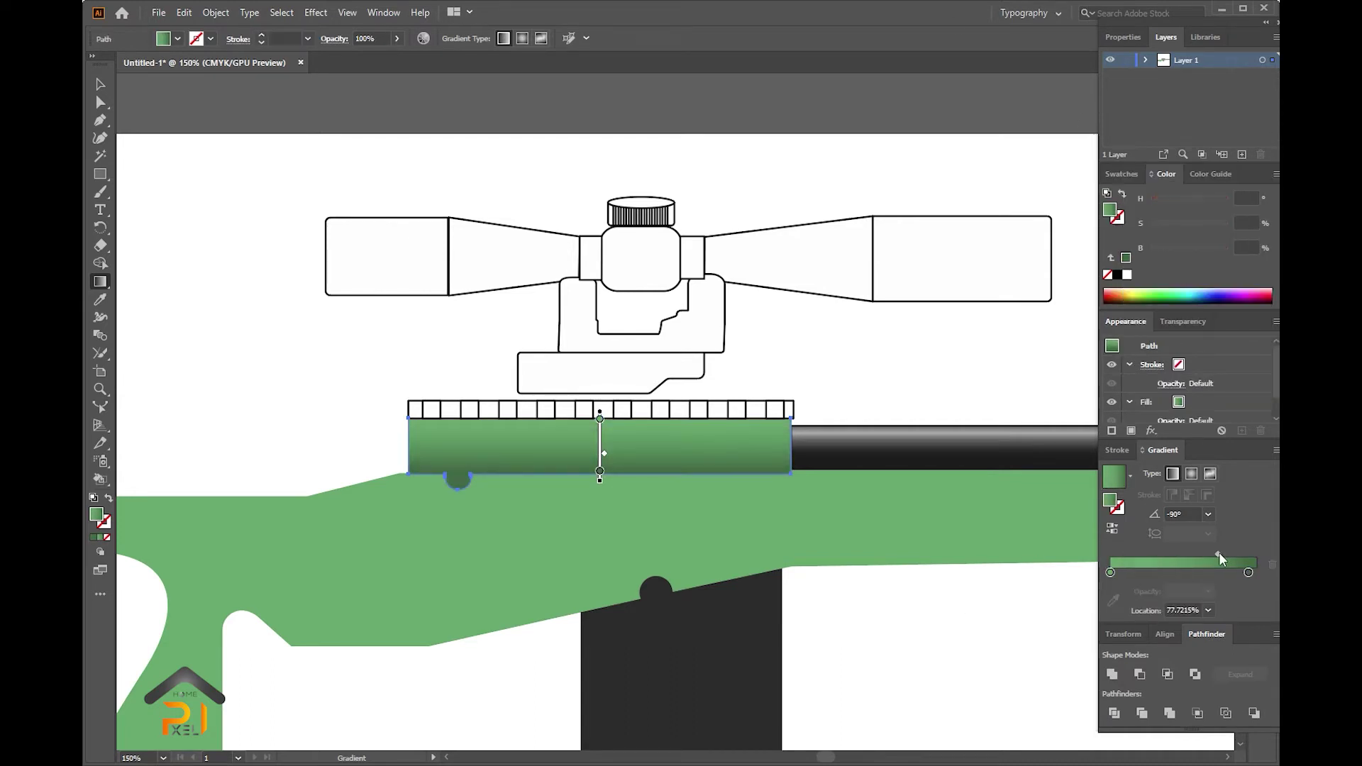
{"action": "left_click", "coordinate": [1190, 573]}
{"action": "left_click_drag", "start_coordinate": [1190, 573], "coordinate": [1204, 572]}
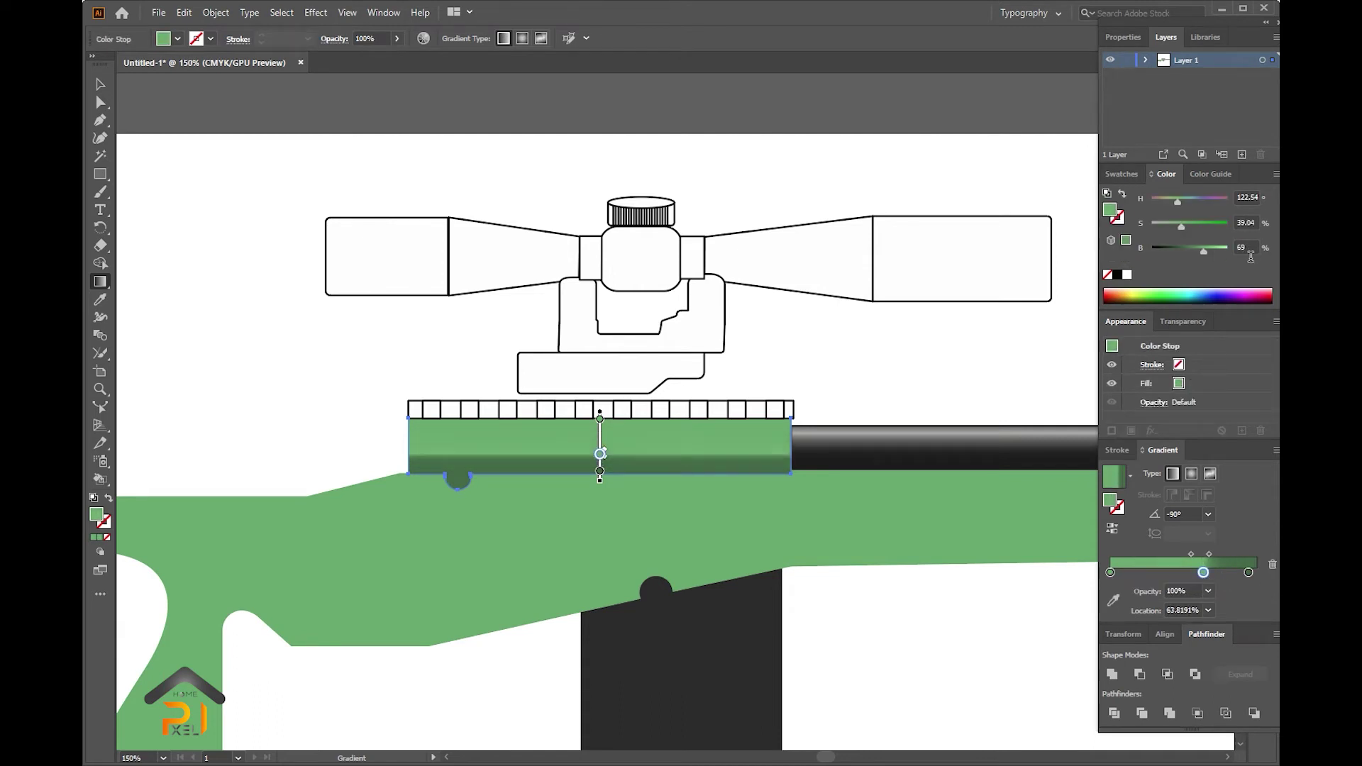
{"action": "scroll", "coordinate": [437, 375], "scroll_direction": "down", "scroll_amount": 3}
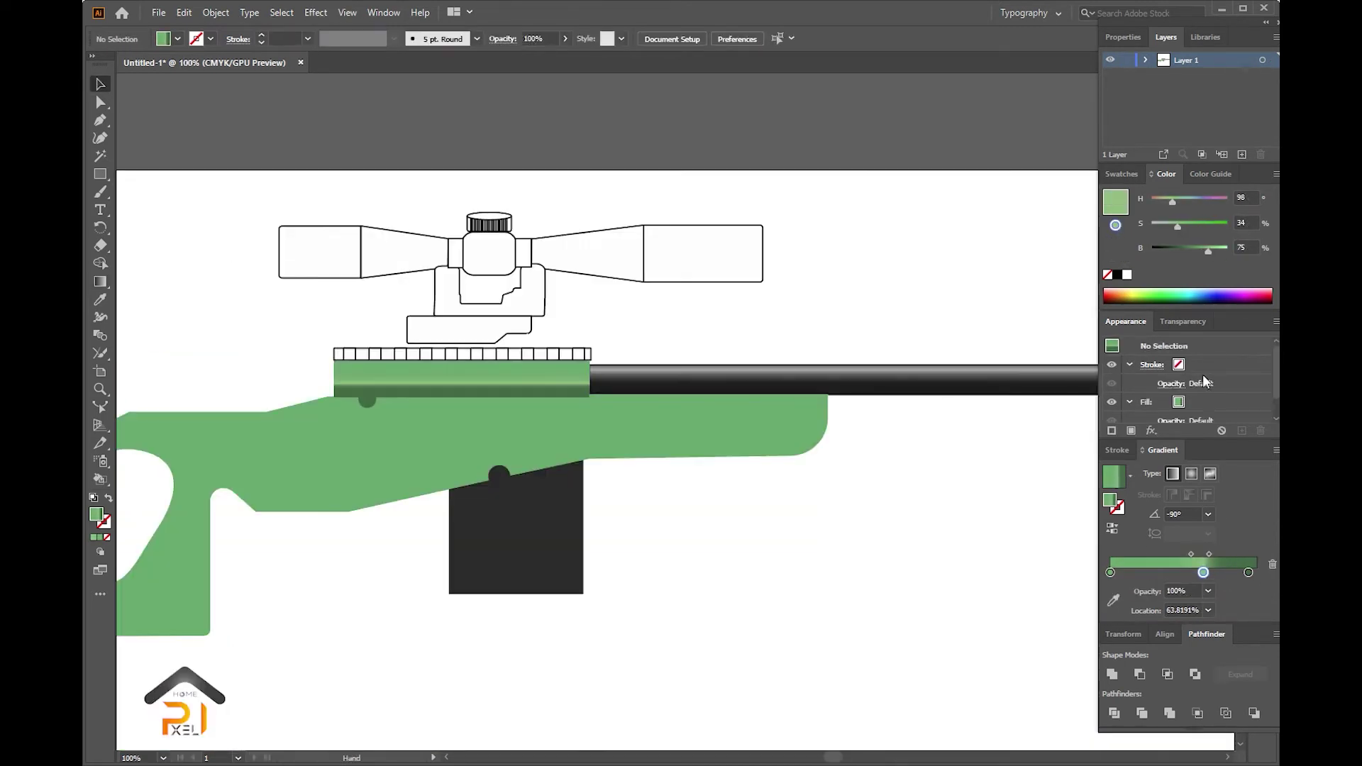
{"action": "scroll", "coordinate": [383, 356], "scroll_direction": "down", "scroll_amount": 3}
- Turn the stock's green fill into a gradient, removing the extra stop and shifting the midpoint left
{"action": "key", "text": "v"}
{"action": "left_click", "coordinate": [292, 380]}
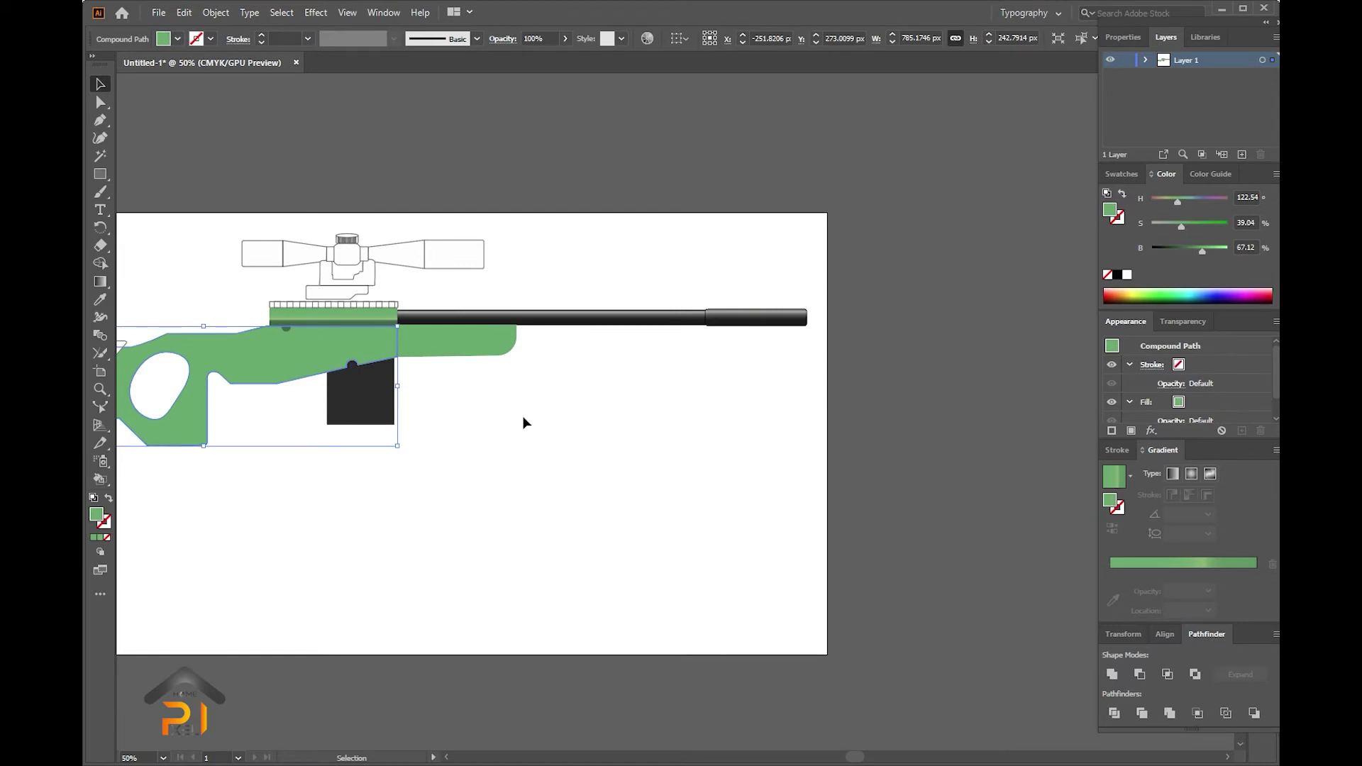
{"action": "left_click", "coordinate": [1114, 476]}
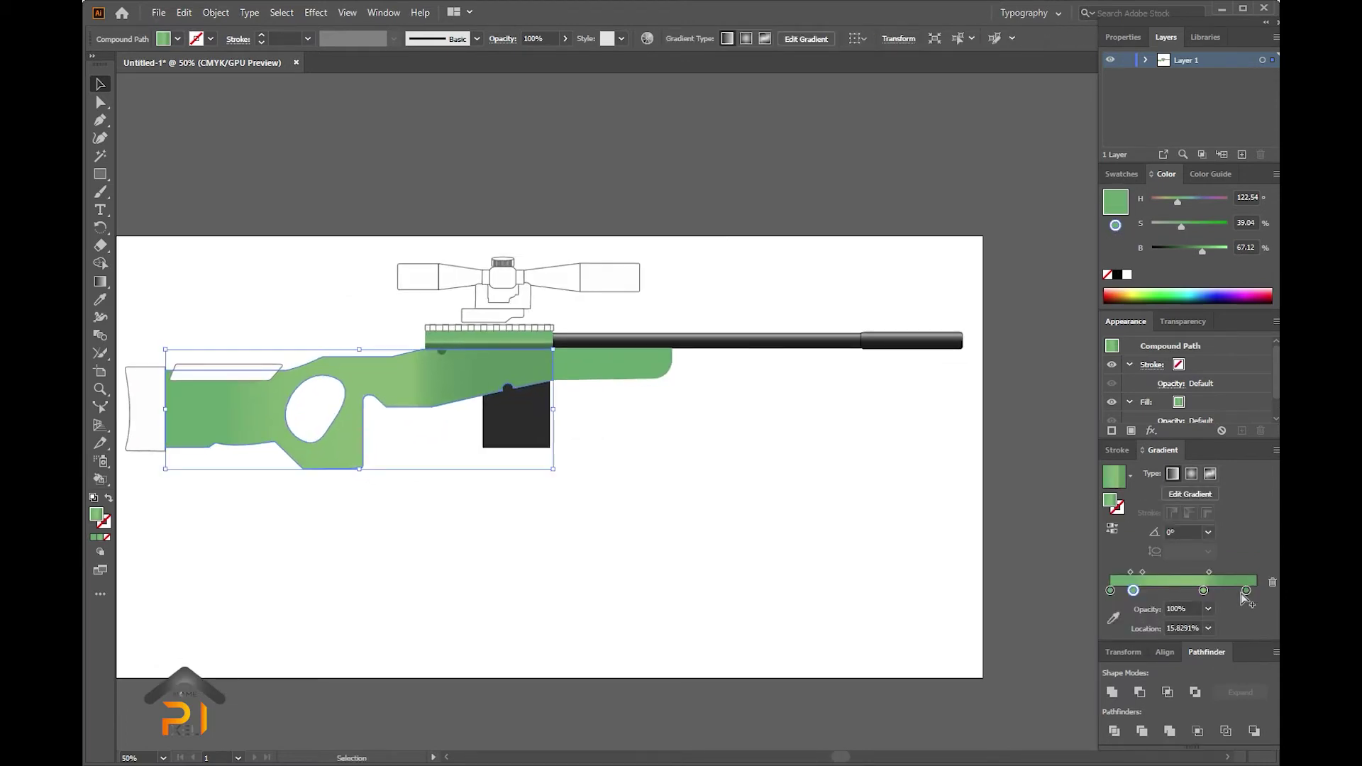
{"action": "left_click_drag", "start_coordinate": [1132, 591], "coordinate": [1142, 625]}
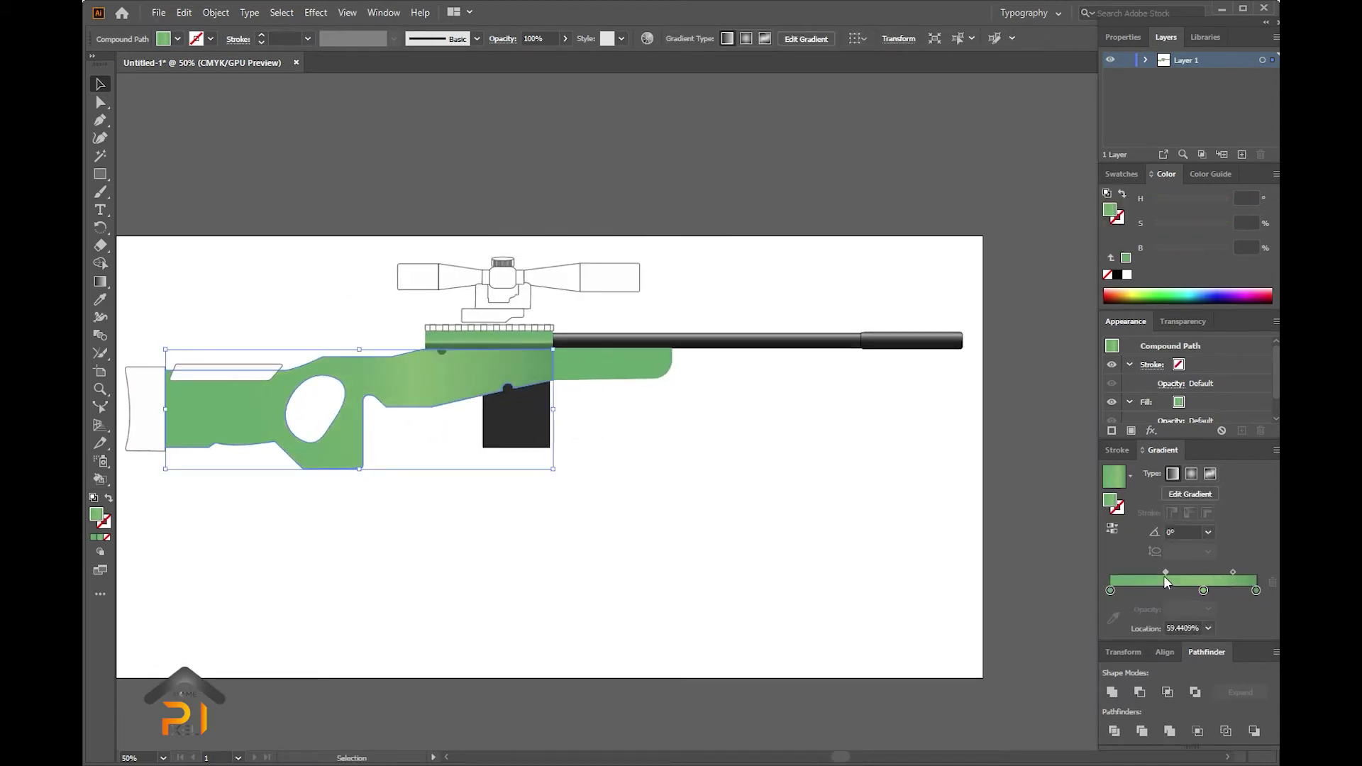
{"action": "left_click_drag", "start_coordinate": [1165, 572], "coordinate": [1140, 572]}
{"action": "left_click", "coordinate": [1203, 590]}
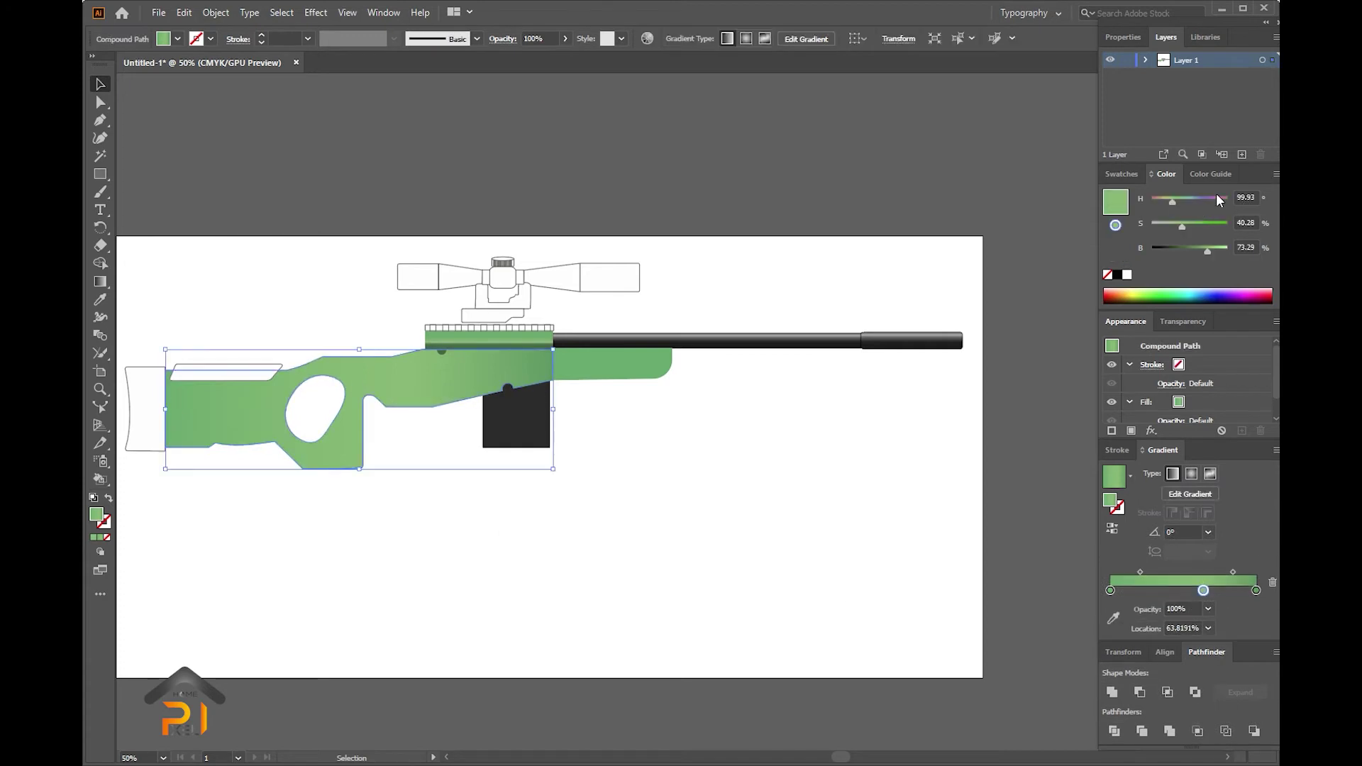
{"action": "left_click", "coordinate": [132, 275]}
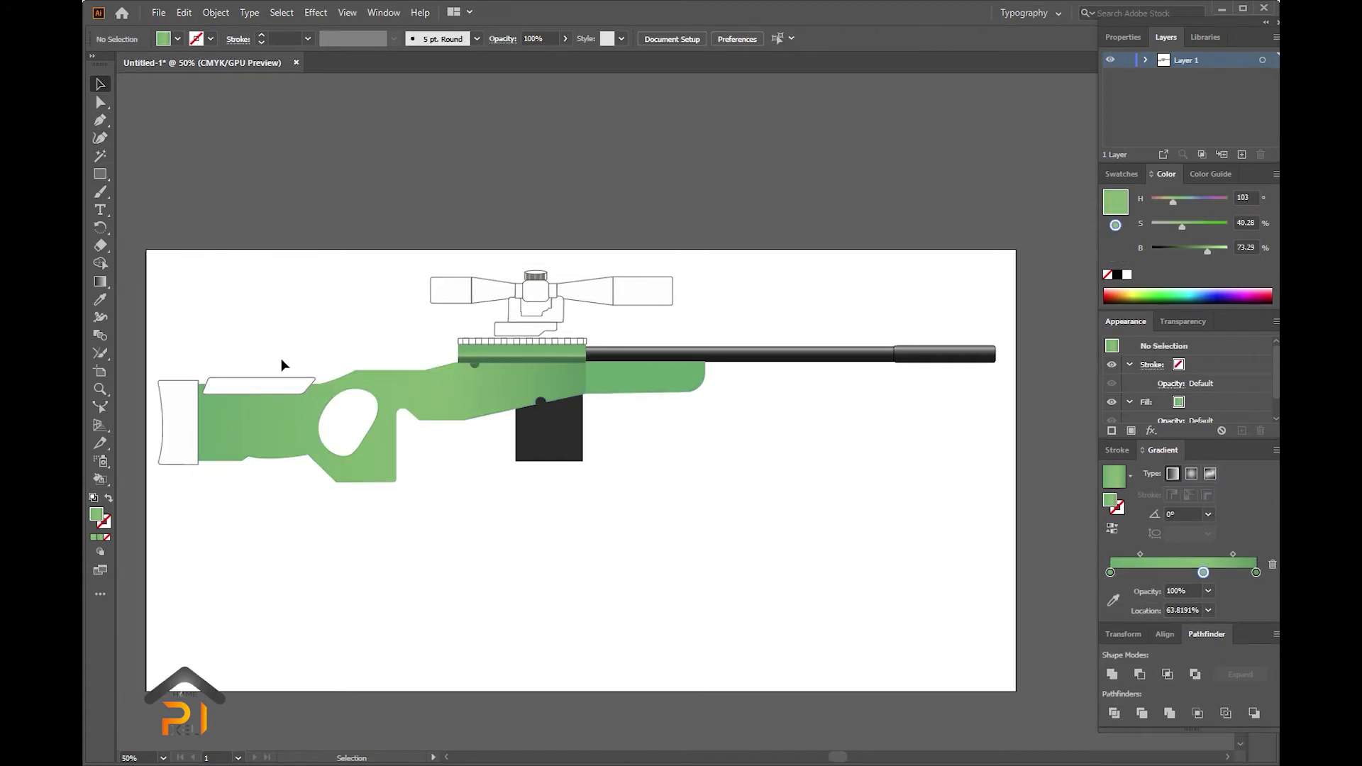
{"action": "left_click", "coordinate": [271, 385]}
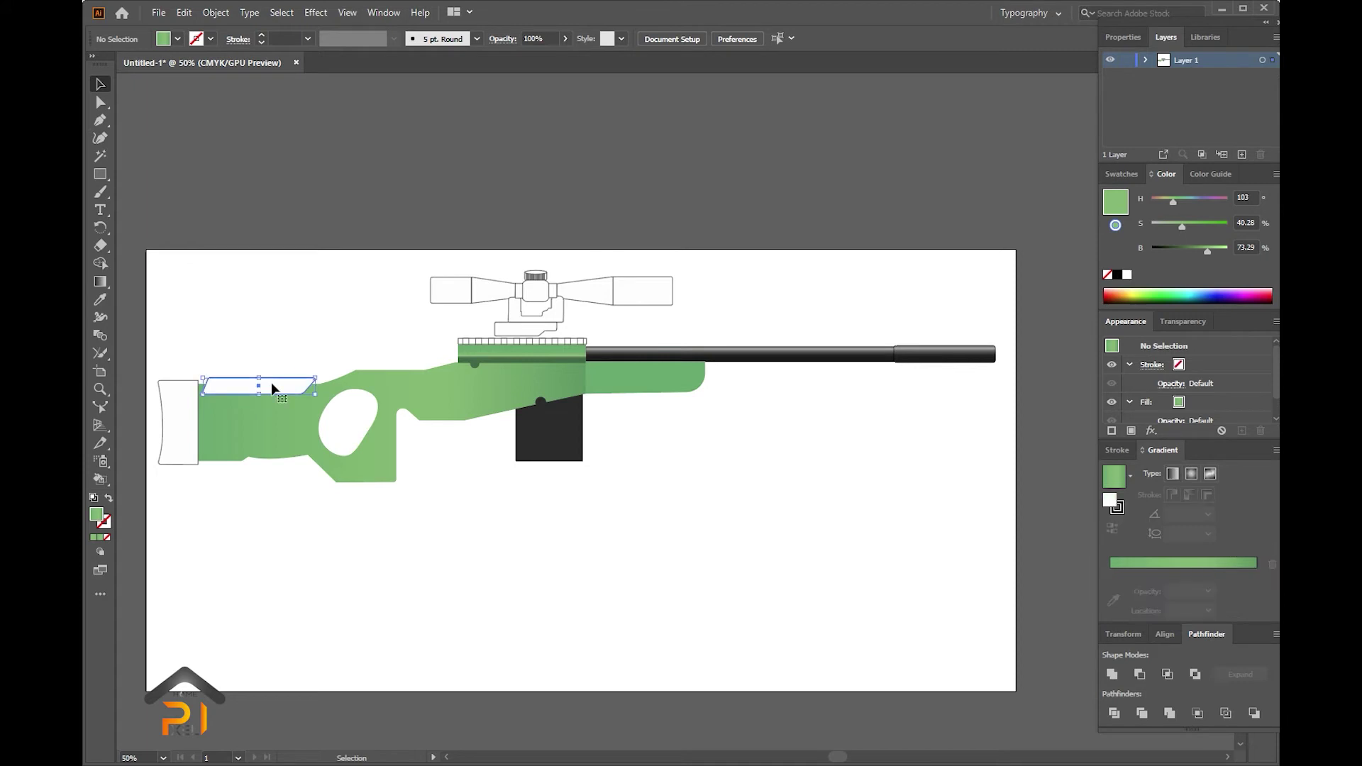
- Copy the dark gradient onto the cheek rest, run it top to bottom and darken its middle stop
{"action": "left_click", "coordinate": [100, 299]}
{"action": "left_click", "coordinate": [710, 354]}
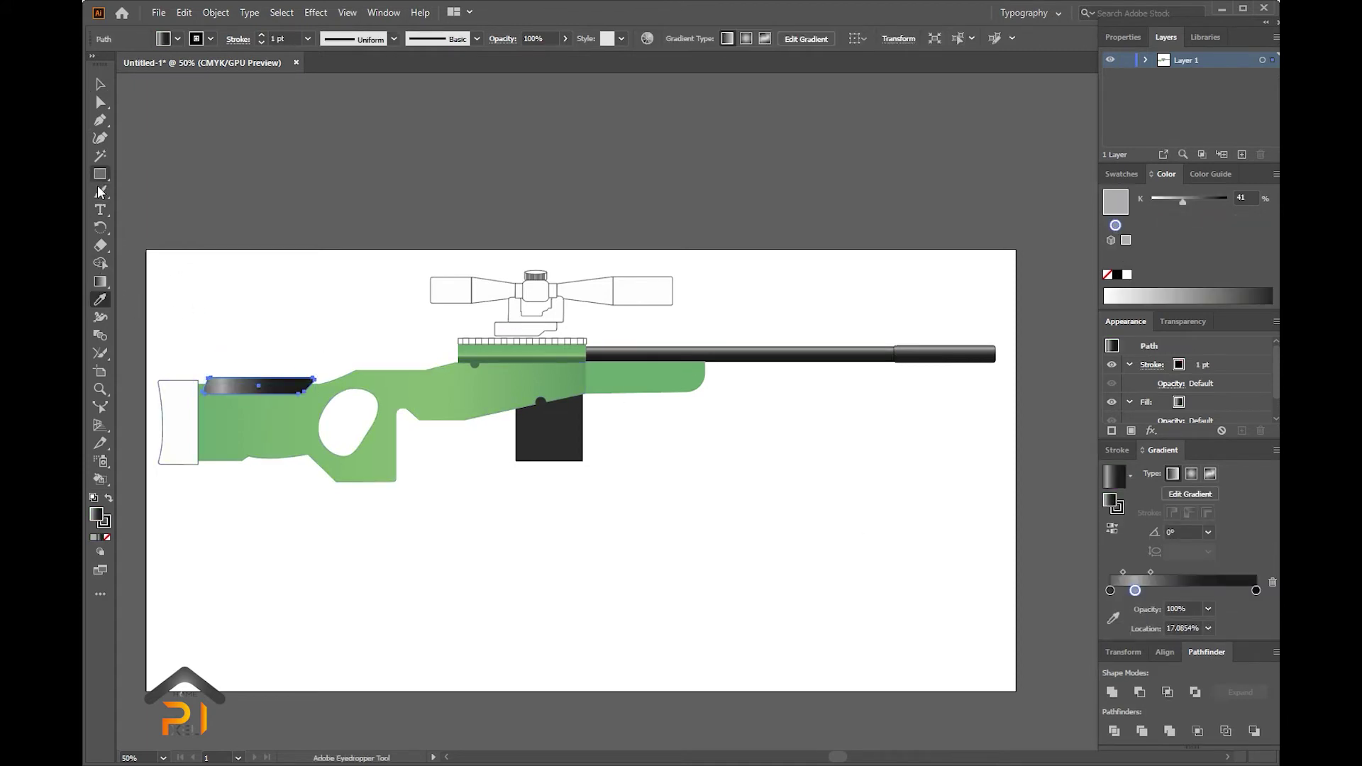
{"action": "left_click", "coordinate": [100, 282]}
{"action": "scroll", "coordinate": [220, 374], "scroll_direction": "up", "scroll_amount": 4}
{"action": "left_click_drag", "start_coordinate": [387, 392], "coordinate": [387, 457]}
{"action": "left_click_drag", "start_coordinate": [1135, 572], "coordinate": [1184, 572]}
{"action": "key", "text": "ctrl+minus"}
{"action": "key", "text": "ctrl+minus"}
{"action": "key", "text": "ctrl+minus"}
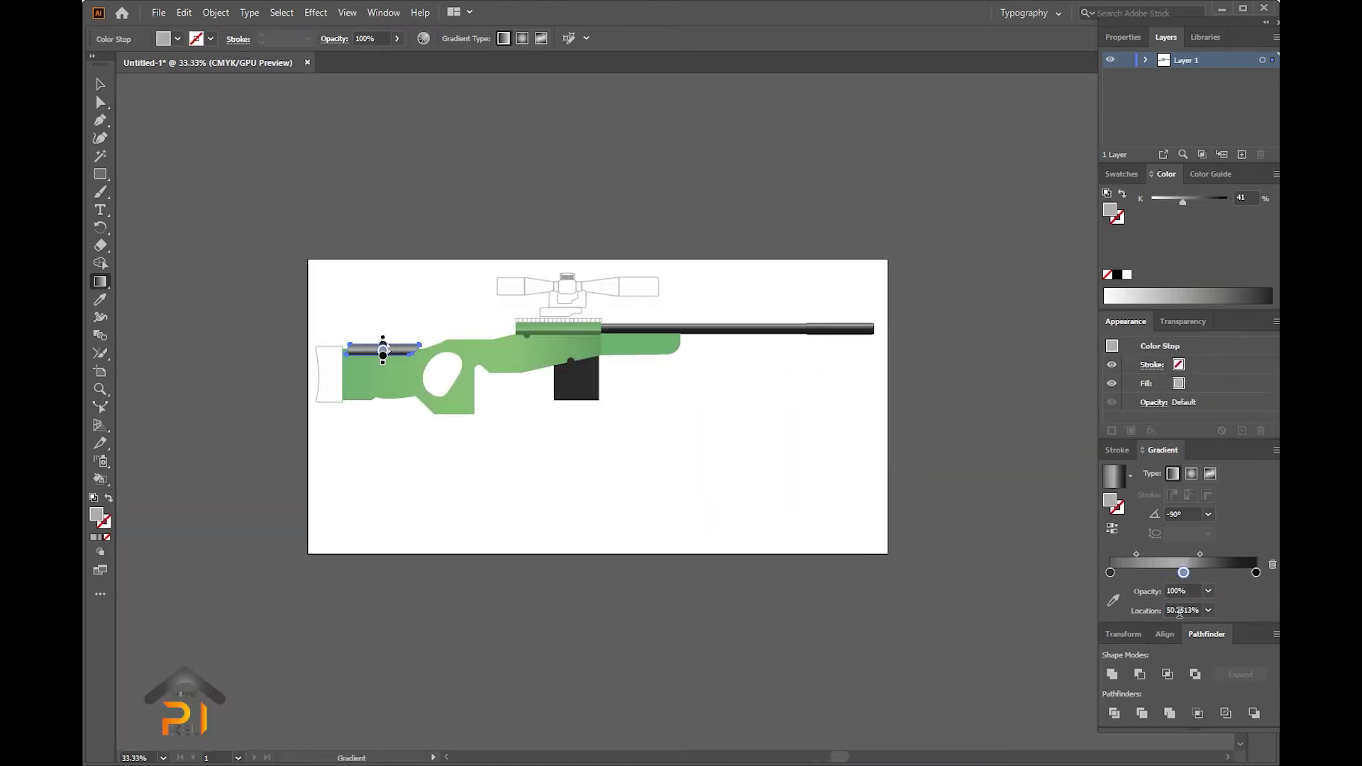
{"action": "left_click_drag", "start_coordinate": [1203, 207], "coordinate": [1209, 207]}
{"action": "key", "text": "v"}
{"action": "key", "text": "ctrl+plus"}
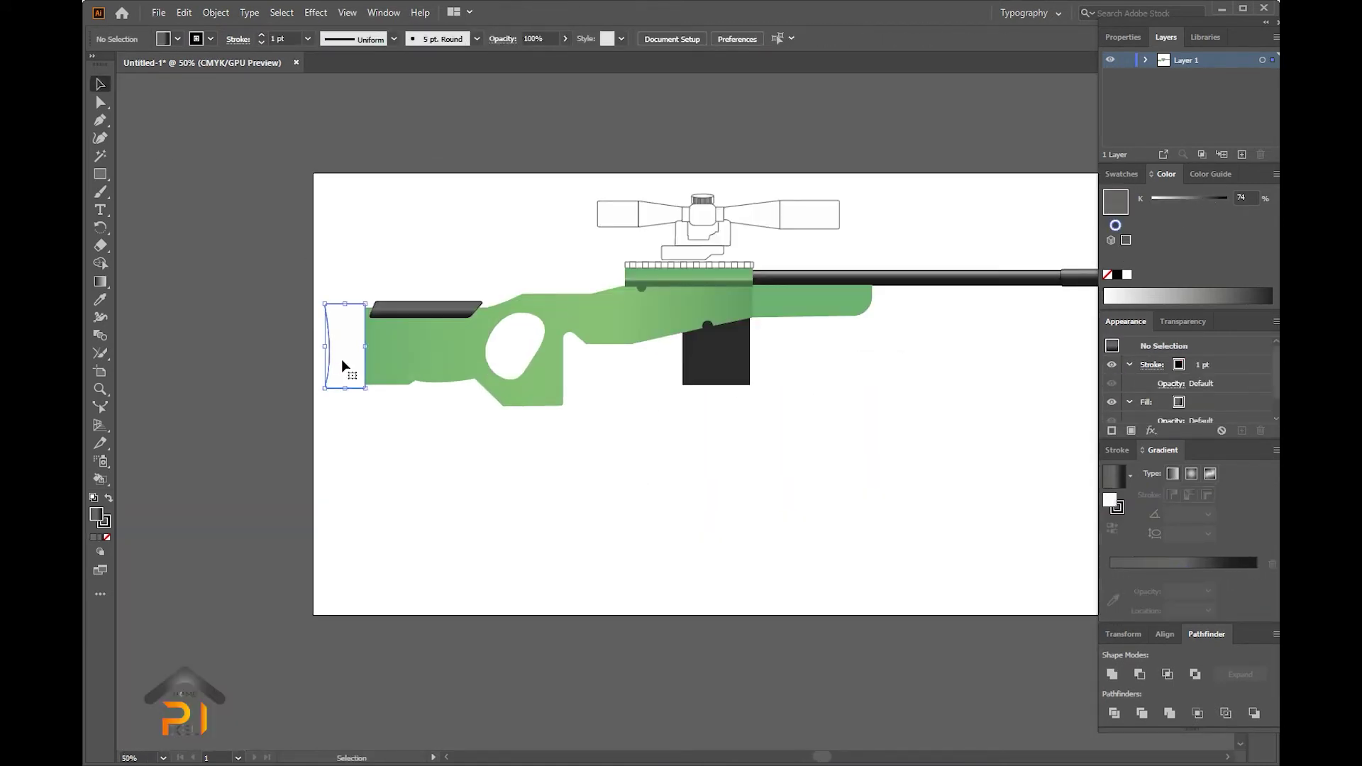
- Copy the cheek rest's dark gradient onto the butt pad and run it vertically
{"action": "left_click", "coordinate": [342, 359]}
{"action": "left_click", "coordinate": [100, 303]}
{"action": "left_click", "coordinate": [426, 310]}
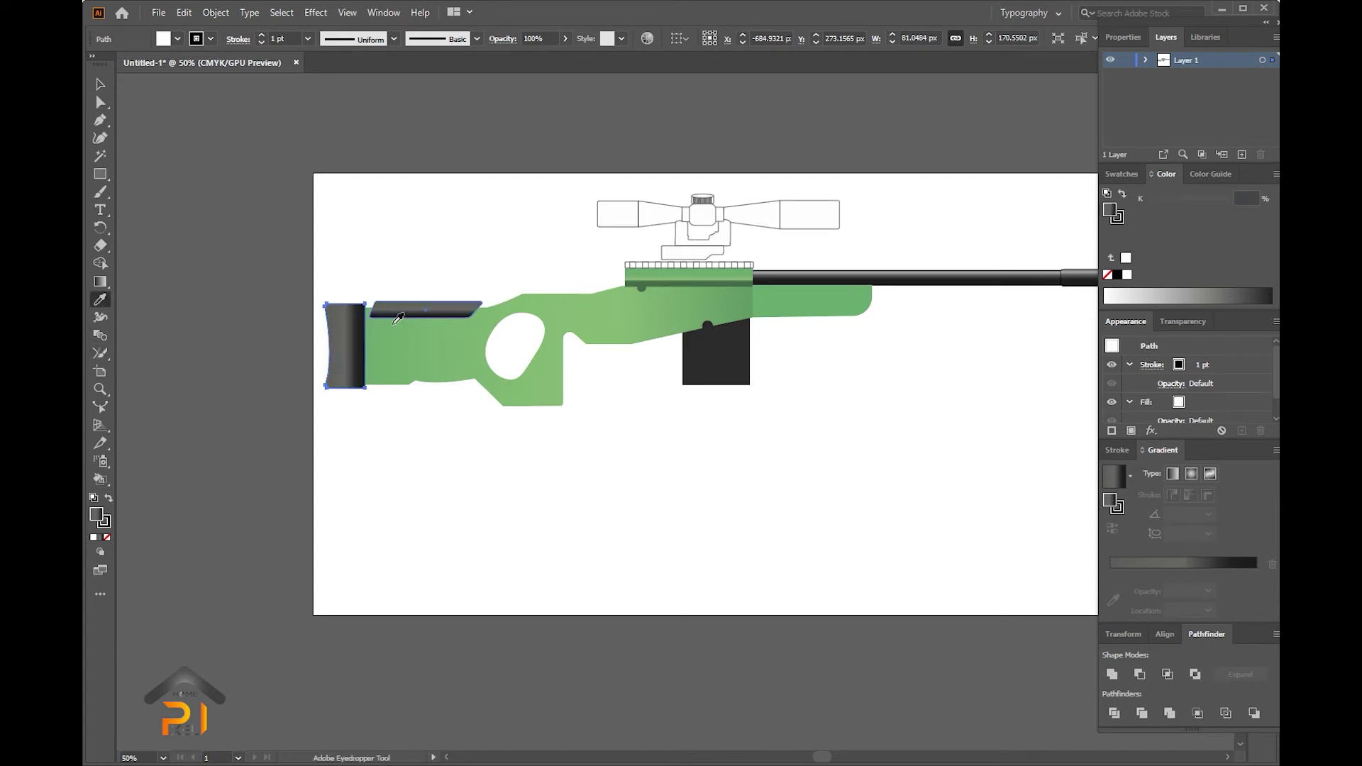
{"action": "left_click", "coordinate": [100, 281]}
{"action": "key", "text": "ctrl+plus"}
{"action": "key", "text": "ctrl+plus"}
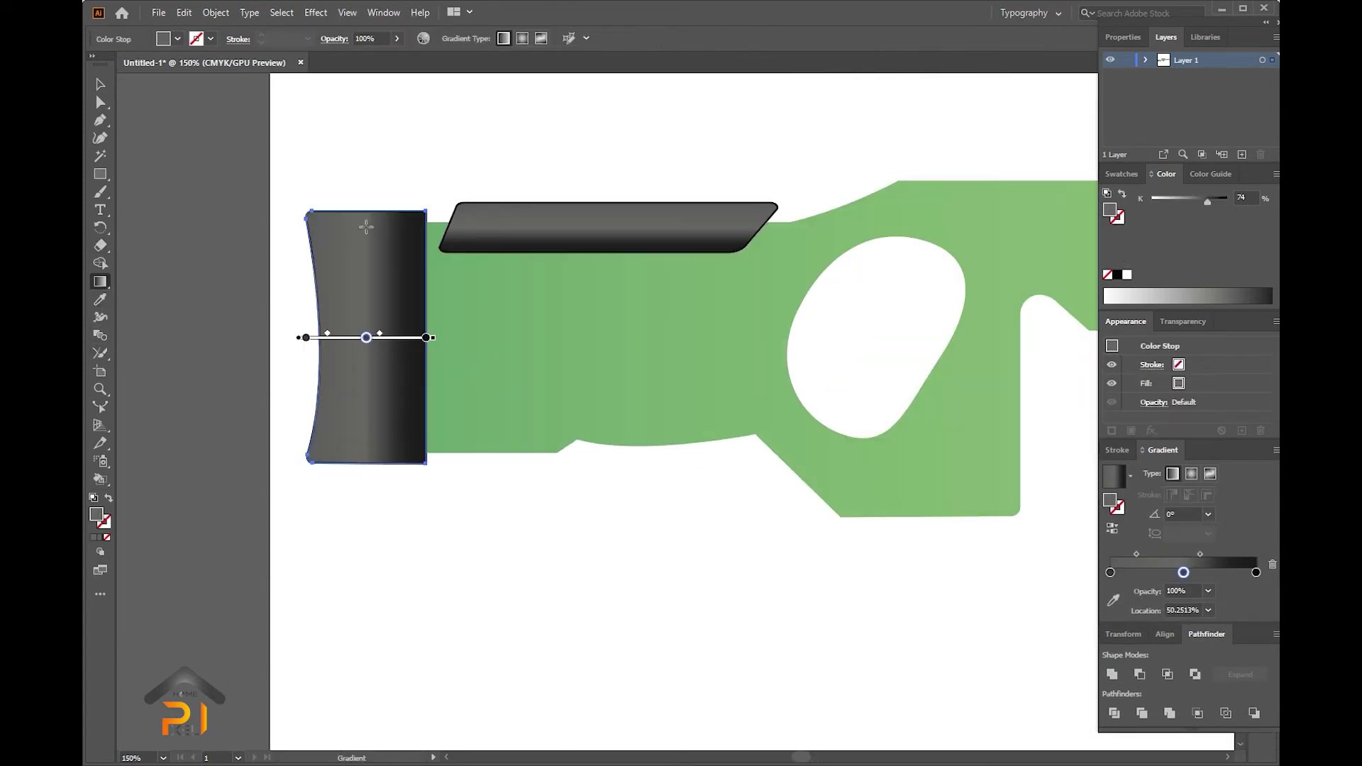
{"action": "left_click_drag", "start_coordinate": [365, 213], "coordinate": [383, 460]}
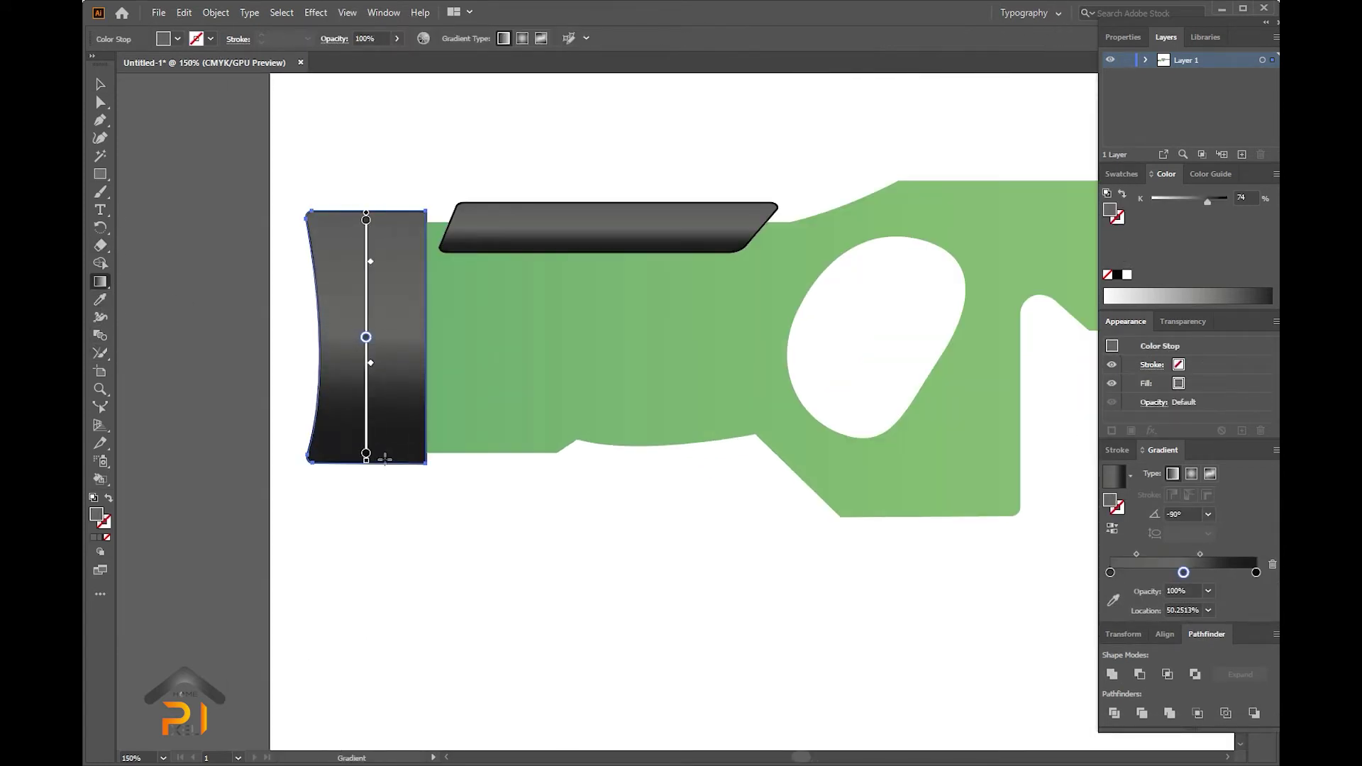
{"action": "left_click", "coordinate": [100, 84]}
- Give the scope mount base the barrel's dark gradient running top to bottom
{"action": "left_click", "coordinate": [462, 380]}
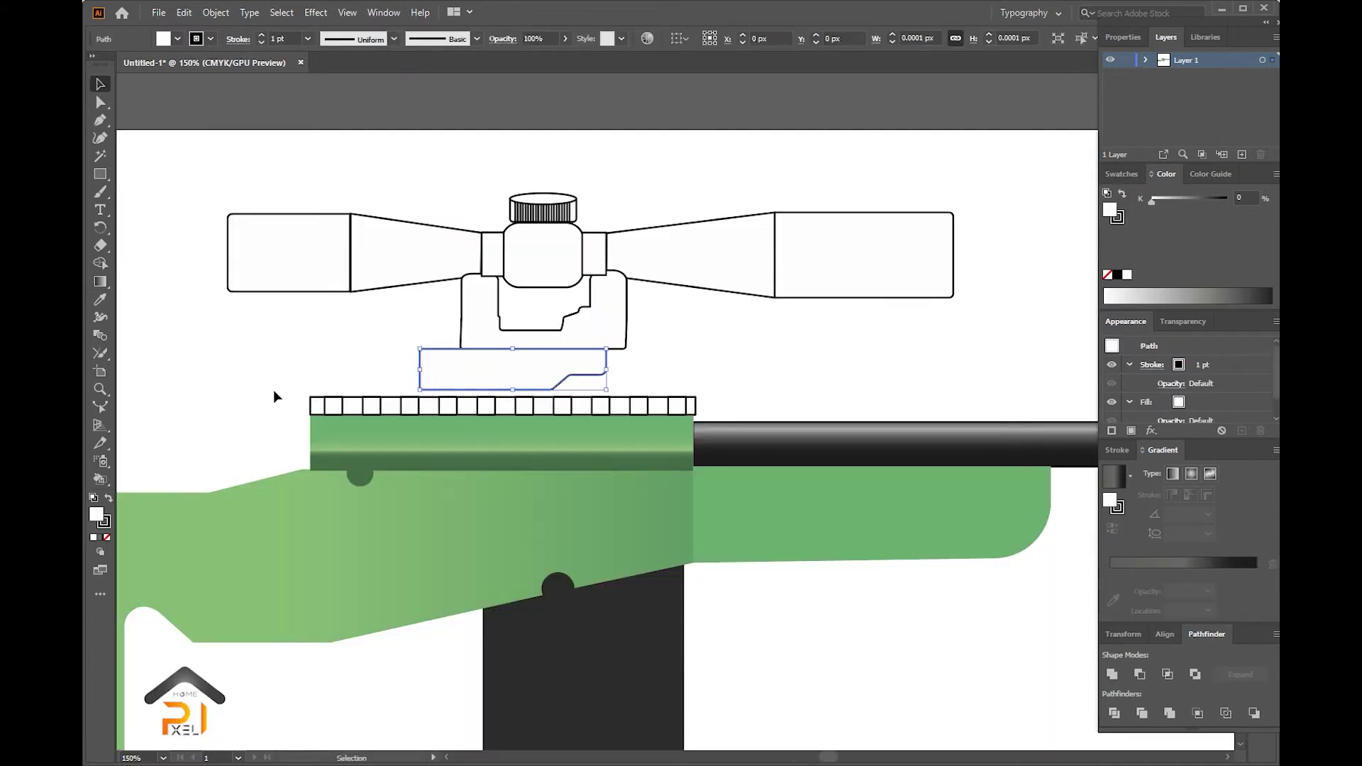
{"action": "key", "text": "ctrl+minus"}
{"action": "key", "text": "ctrl+minus"}
{"action": "key", "text": "ctrl+minus"}
{"action": "key", "text": "i"}
{"action": "left_click", "coordinate": [397, 402]}
{"action": "key", "text": "g"}
{"action": "key", "text": "ctrl+plus"}
{"action": "key", "text": "ctrl+plus"}
{"action": "key", "text": "ctrl+plus"}
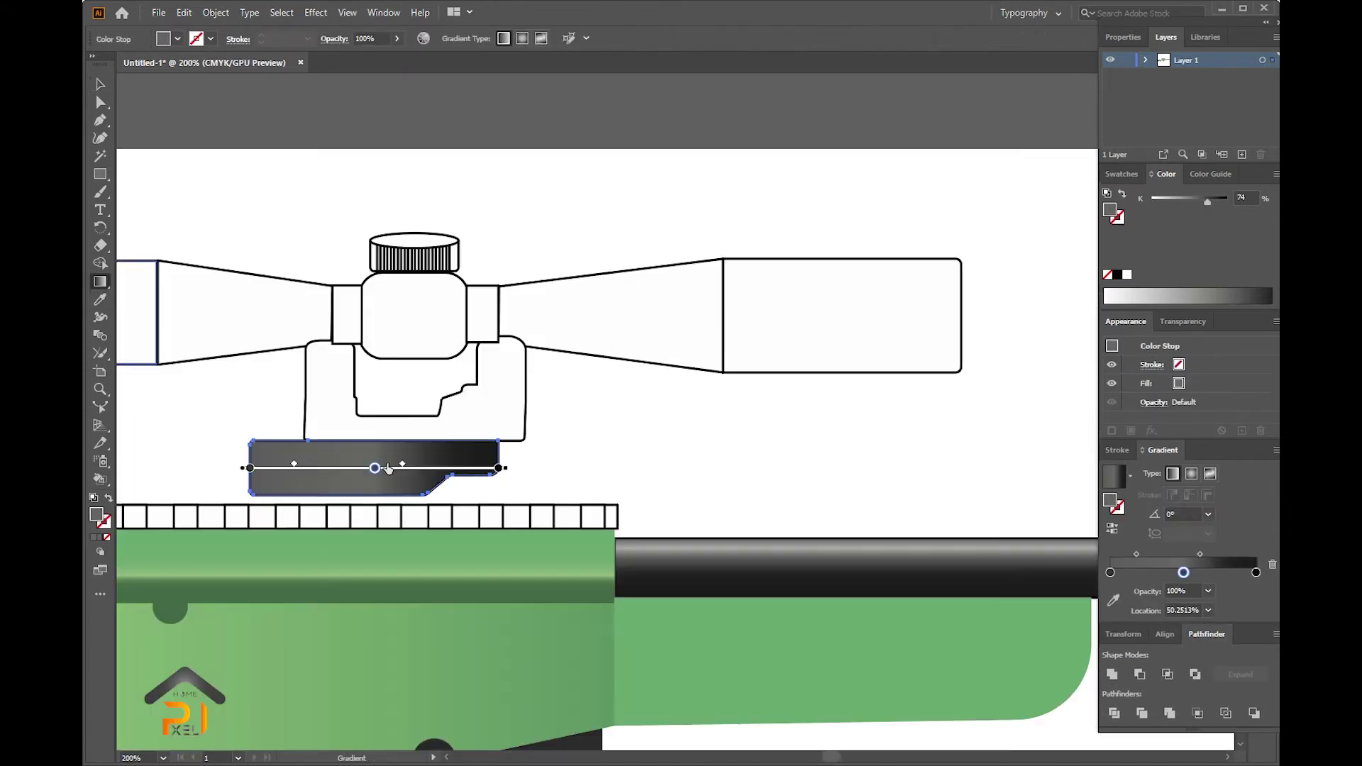
{"action": "left_click_drag", "start_coordinate": [370, 445], "coordinate": [370, 490]}
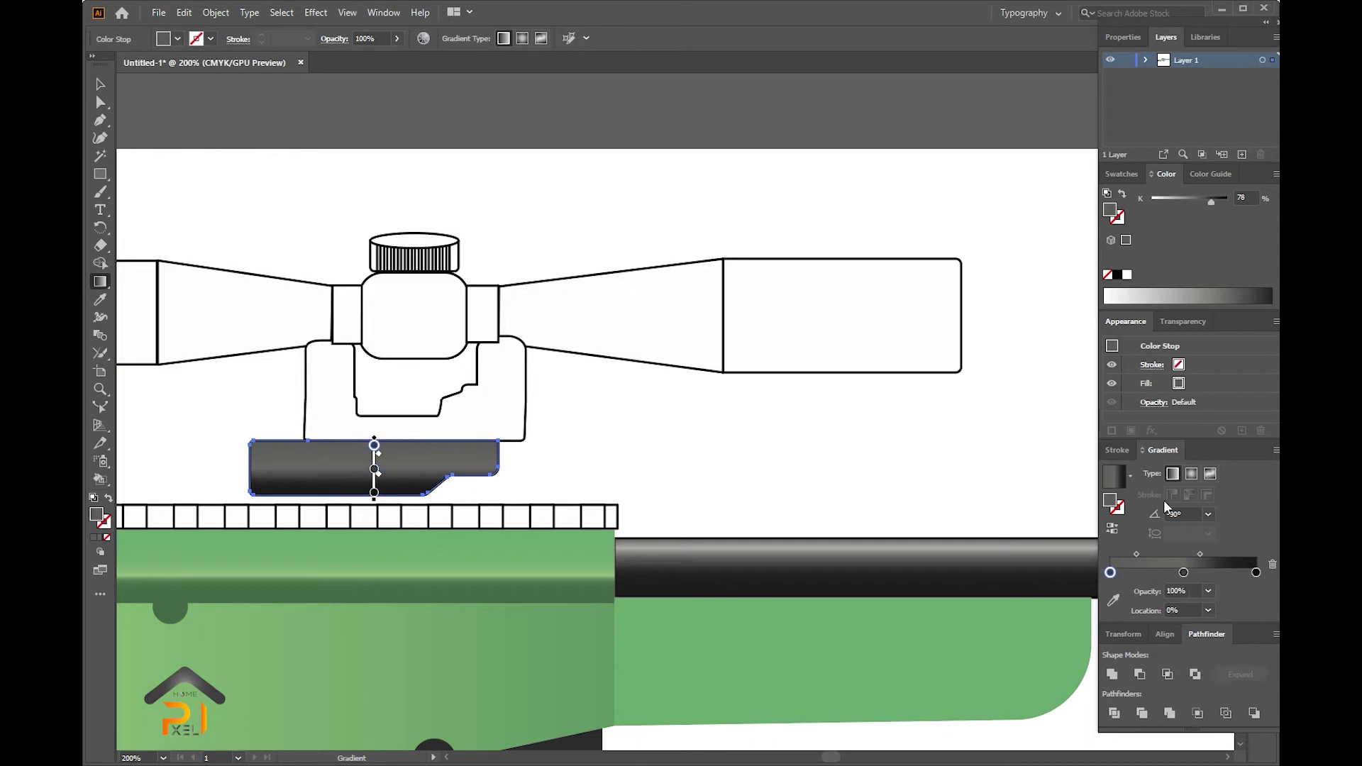
{"action": "scroll", "coordinate": [1258, 207], "scroll_direction": "up", "scroll_amount": 14}
{"action": "key", "text": "v"}
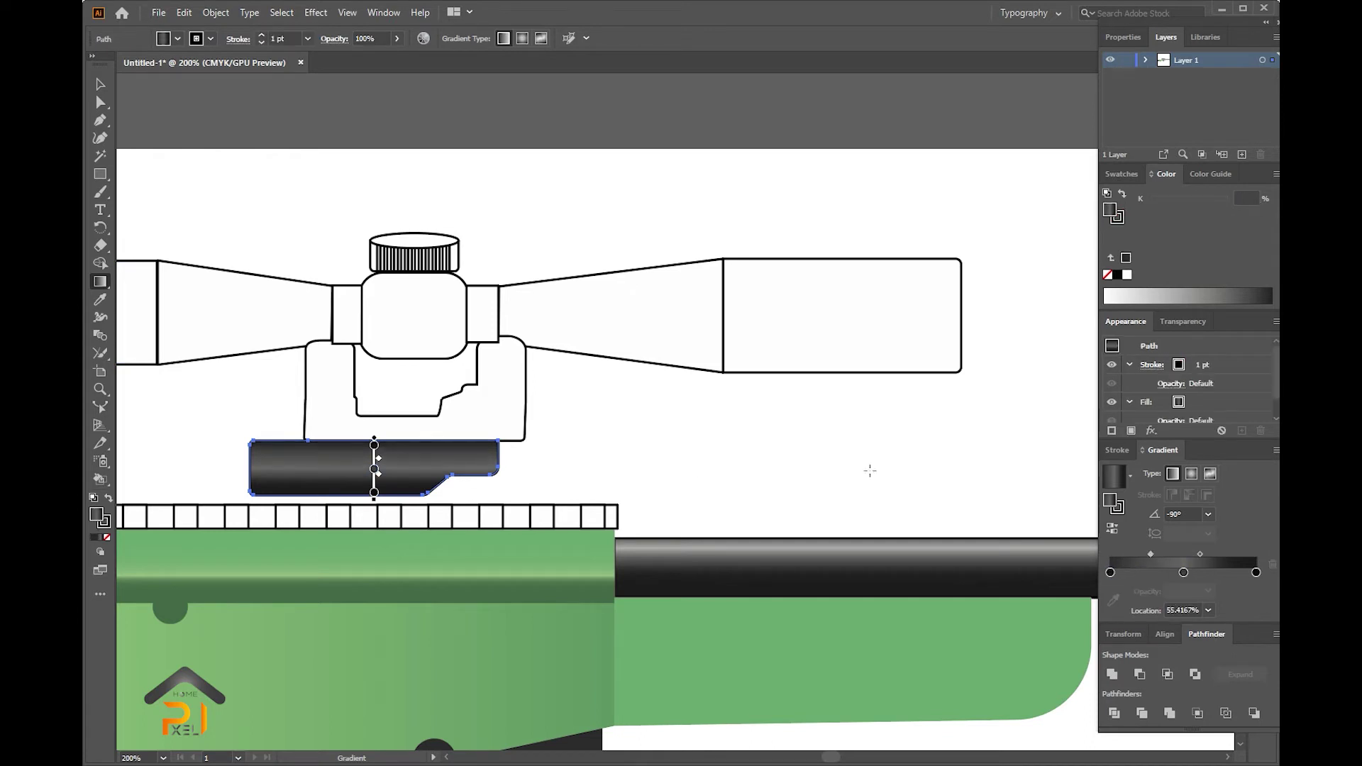
{"action": "left_click_drag", "start_coordinate": [1013, 241], "coordinate": [616, 360]}
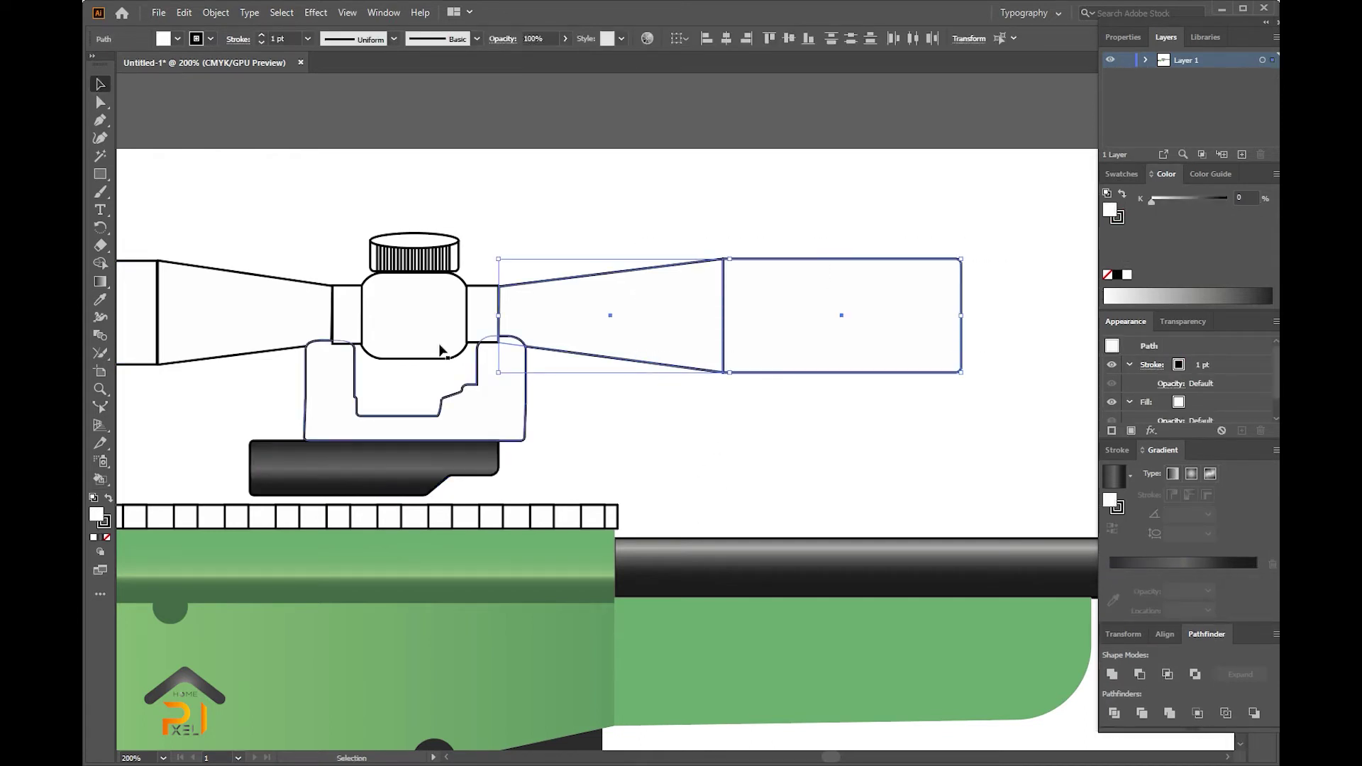
- Apply the dark barrel gradient to the scope tube, running top to bottom
{"action": "left_click", "coordinate": [724, 575]}
{"action": "key", "text": "g"}
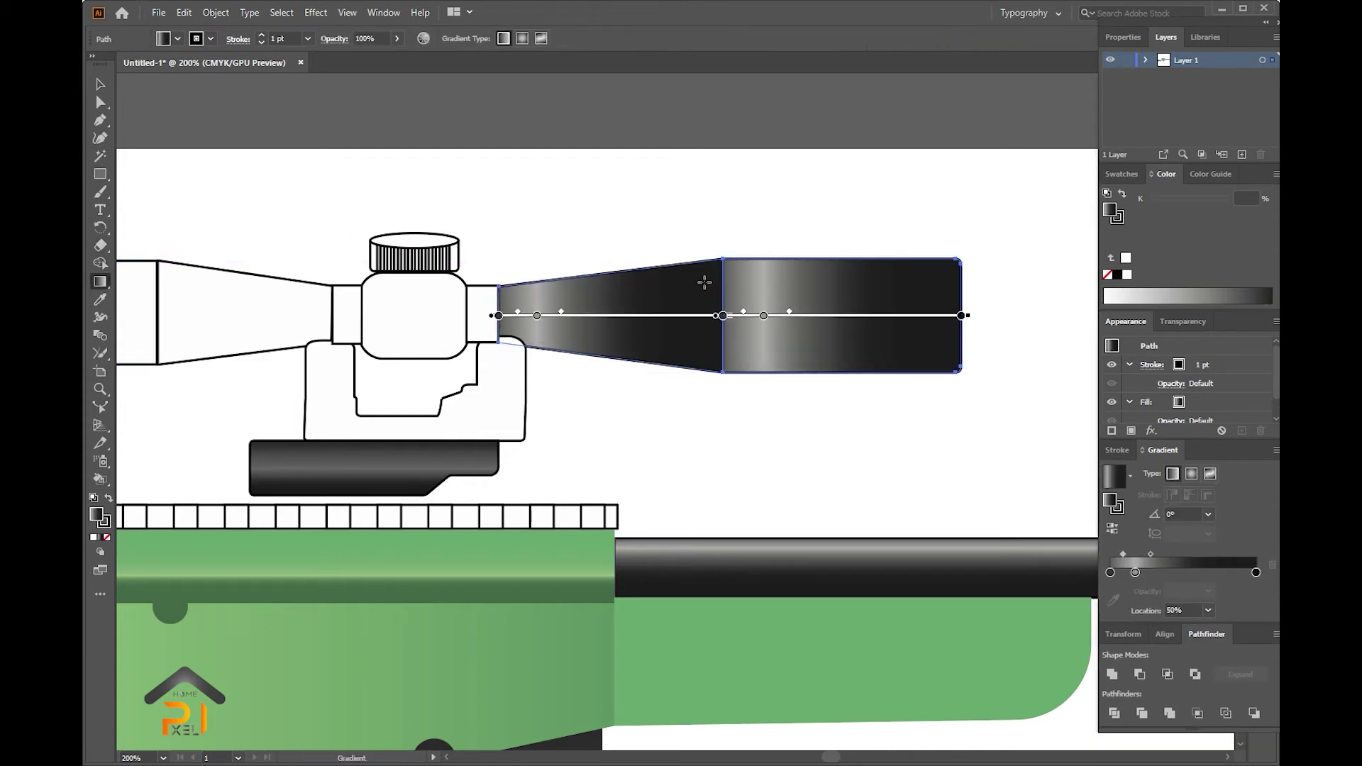
{"action": "left_click_drag", "start_coordinate": [739, 257], "coordinate": [739, 374]}
{"action": "key", "text": "v"}
{"action": "key", "text": "ctrl+0"}
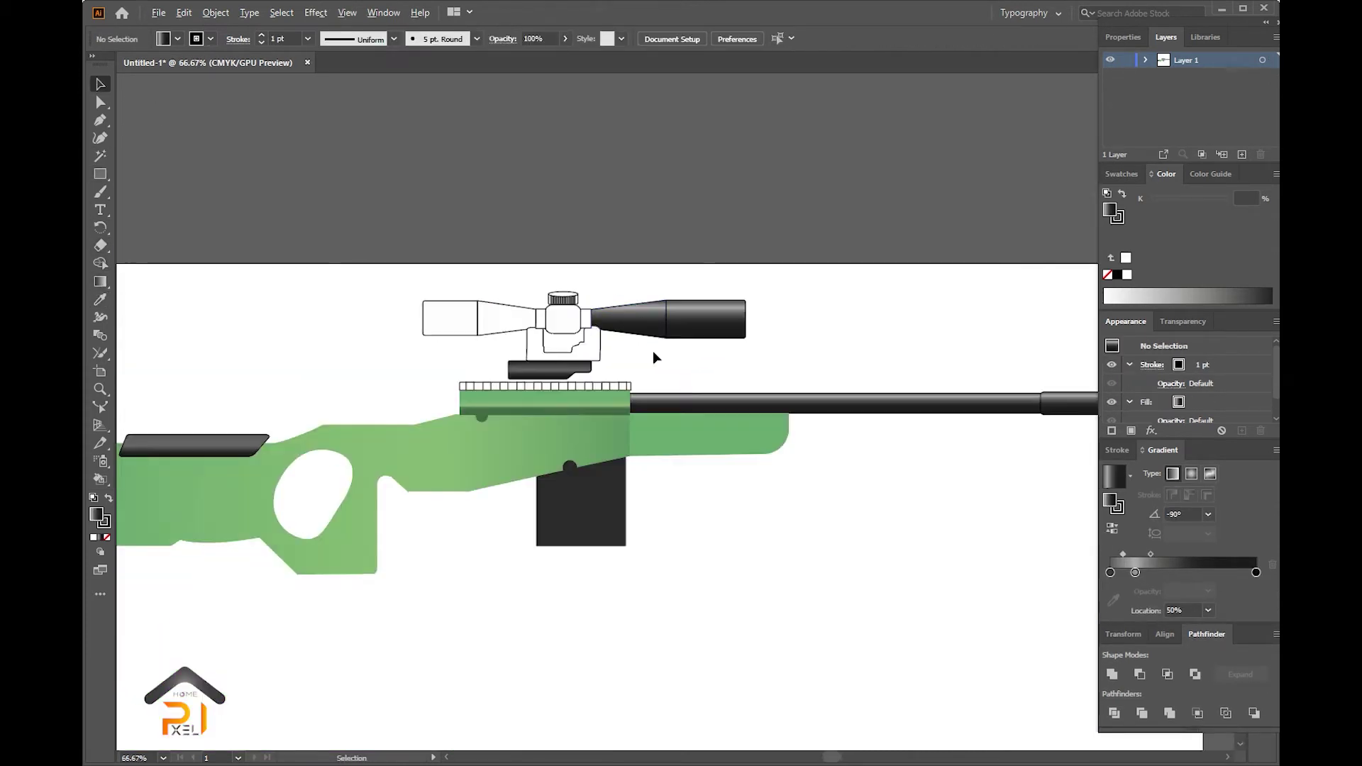
{"action": "key", "text": "ctrl+plus"}
{"action": "key", "text": "ctrl+plus"}
{"action": "left_click", "coordinate": [780, 283]}
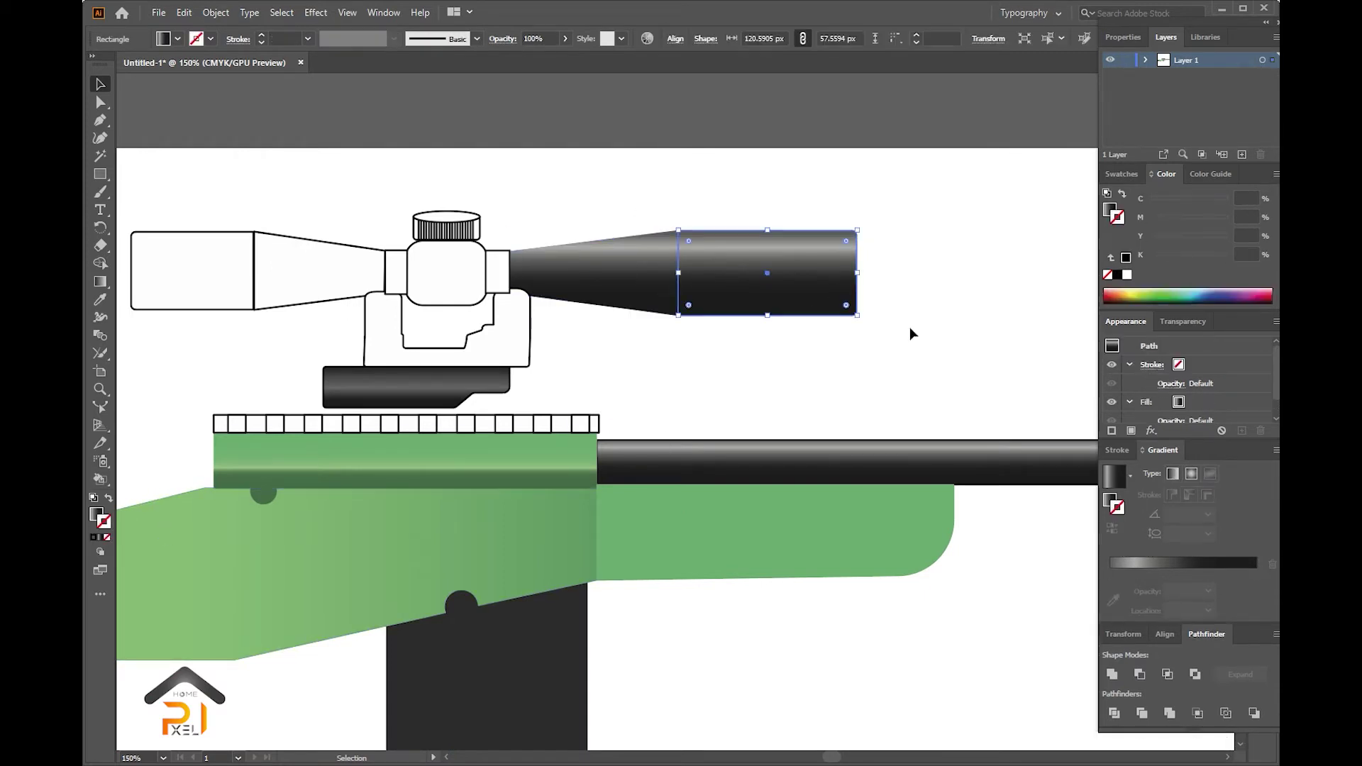
- Copy the tube's gradient onto the left eyepiece and taper, running vertically
{"action": "scroll", "coordinate": [923, 369], "scroll_direction": "up", "scroll_amount": 2}
{"action": "scroll", "coordinate": [798, 471], "scroll_direction": "down", "scroll_amount": 2}
{"action": "scroll", "coordinate": [709, 454], "scroll_direction": "down", "scroll_amount": 1}
{"action": "left_click", "coordinate": [696, 443]}
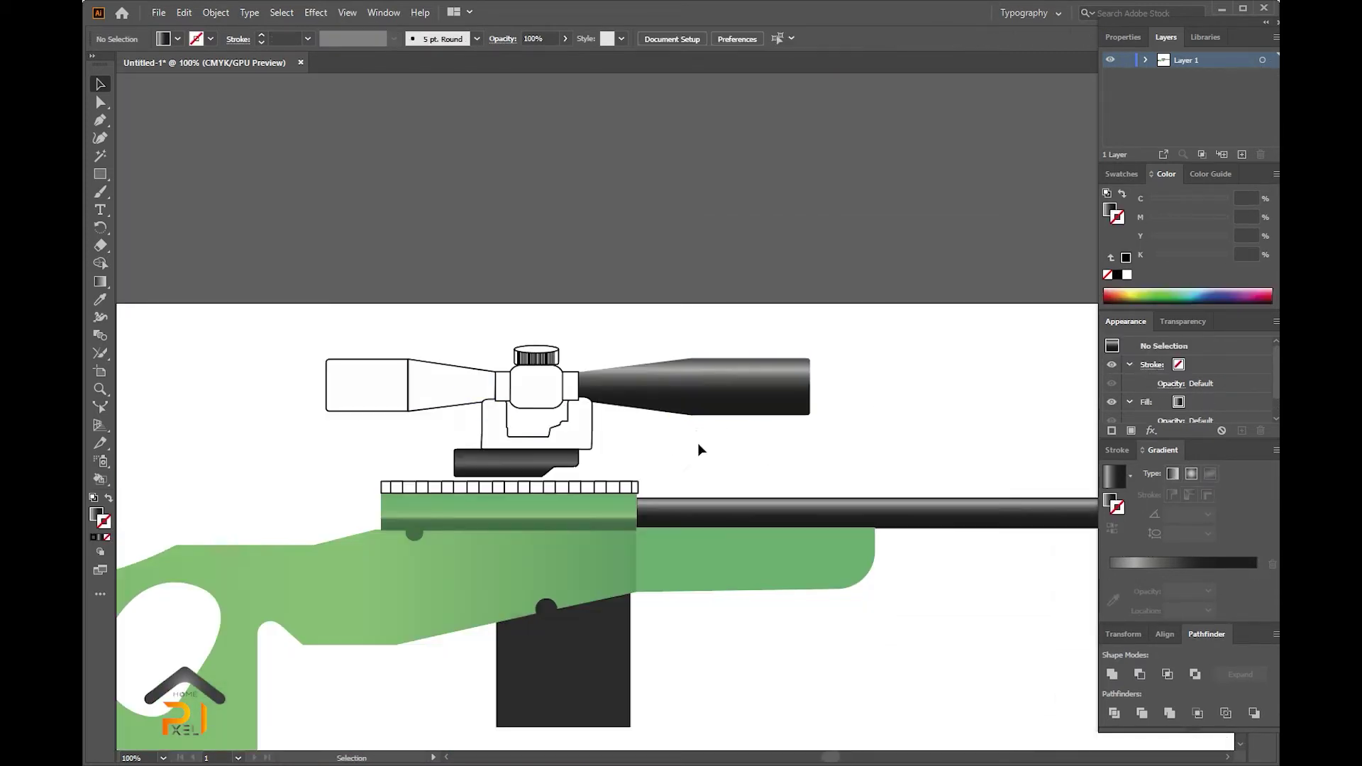
{"action": "left_click", "coordinate": [342, 372]}
{"action": "scroll", "coordinate": [231, 358], "scroll_direction": "up", "scroll_amount": 2}
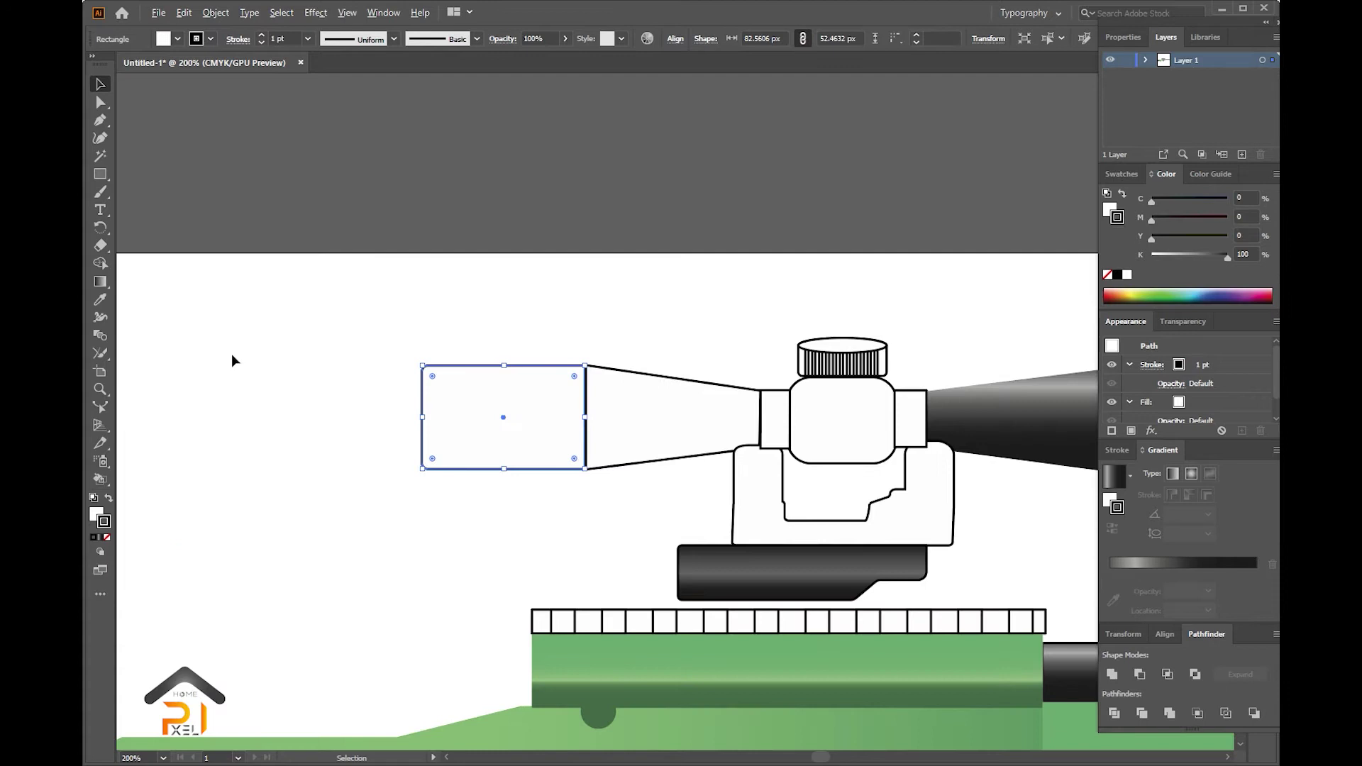
{"action": "left_click", "coordinate": [615, 410], "text": "shift"}
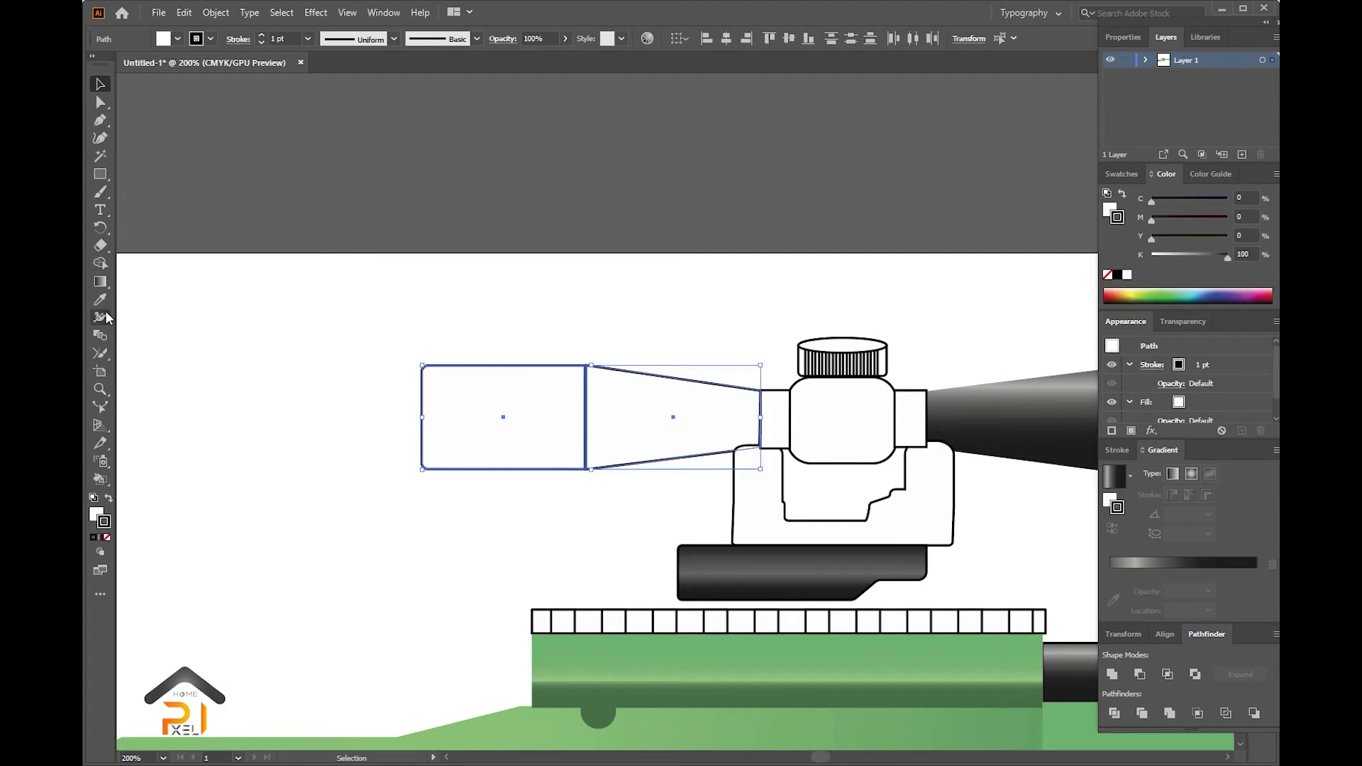
{"action": "left_click", "coordinate": [1016, 437]}
{"action": "key", "text": "g"}
{"action": "scroll", "coordinate": [395, 387], "scroll_direction": "up", "scroll_amount": 3}
{"action": "left_click_drag", "start_coordinate": [425, 333], "coordinate": [425, 646]}
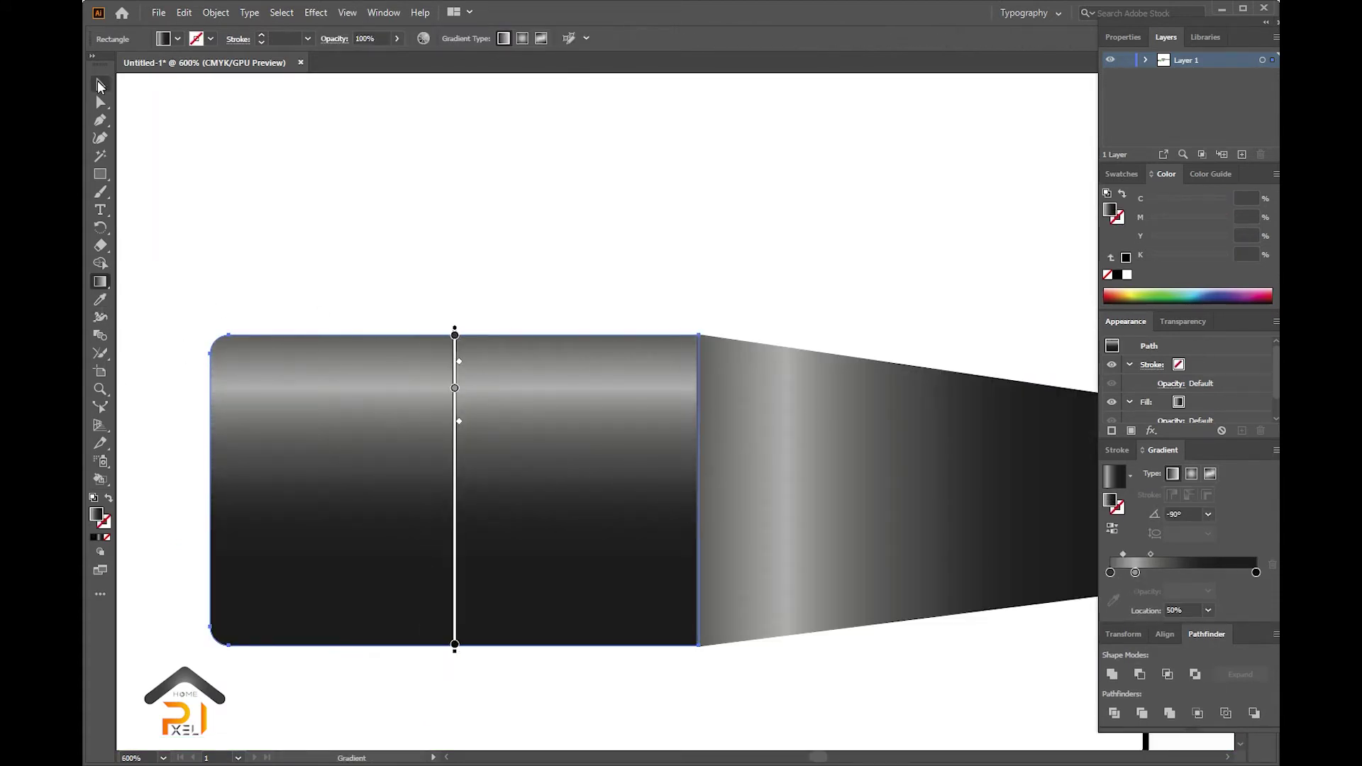
- Lower the eyepiece highlight and redraw the taper's gradient vertically
{"action": "left_click_drag", "start_coordinate": [455, 388], "coordinate": [455, 425]}
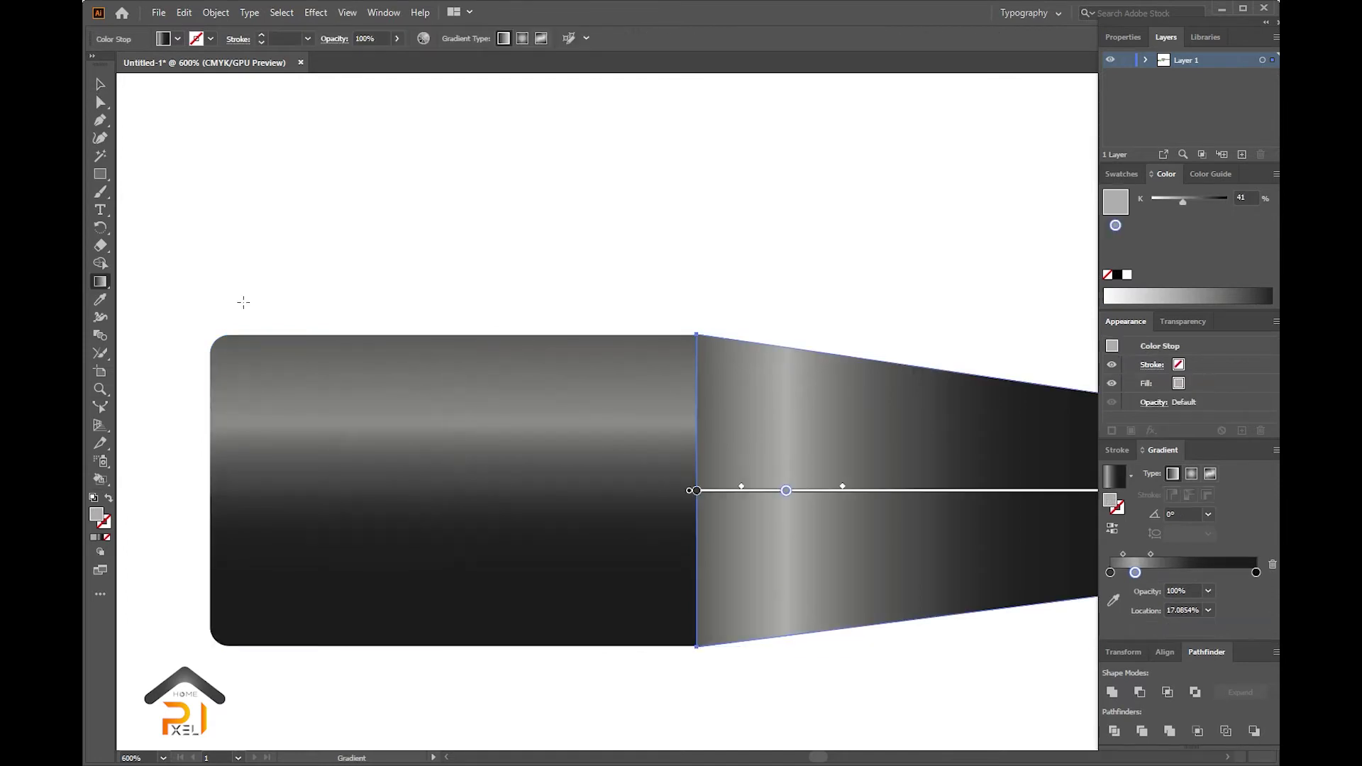
{"action": "scroll", "coordinate": [243, 303], "scroll_direction": "right", "scroll_amount": 5}
{"action": "left_click_drag", "start_coordinate": [605, 369], "coordinate": [605, 615]}
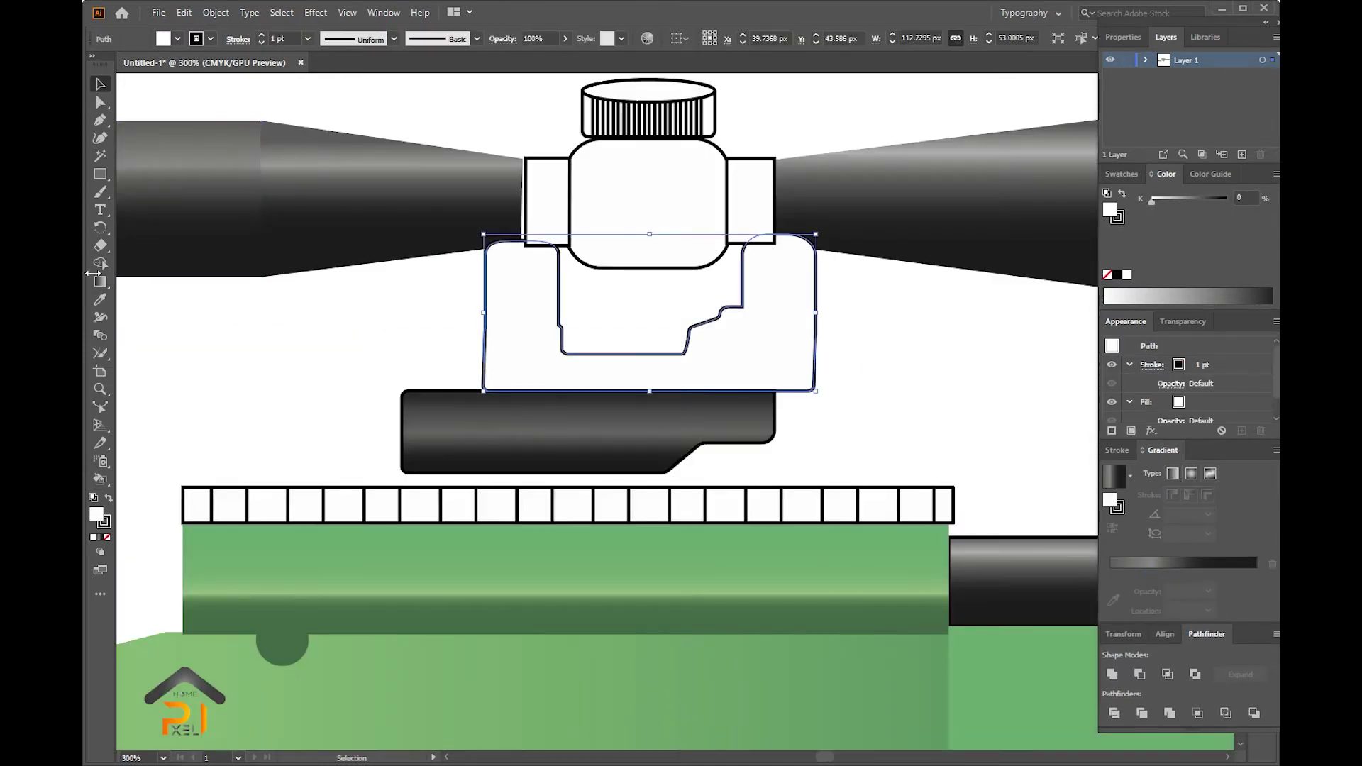
- Copy the dark gradient onto the scope mount pieces
{"action": "key", "text": "i"}
{"action": "left_click", "coordinate": [464, 434]}
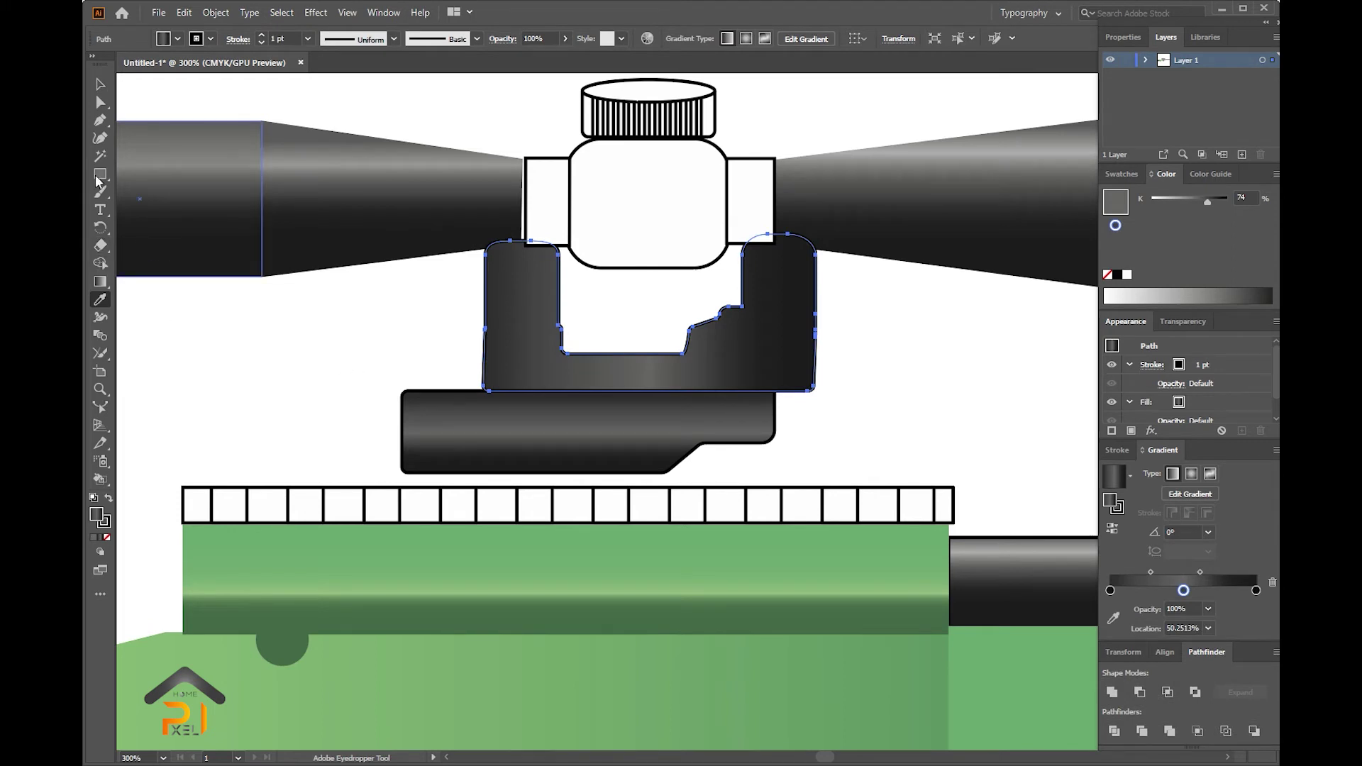
{"action": "key", "text": "v"}
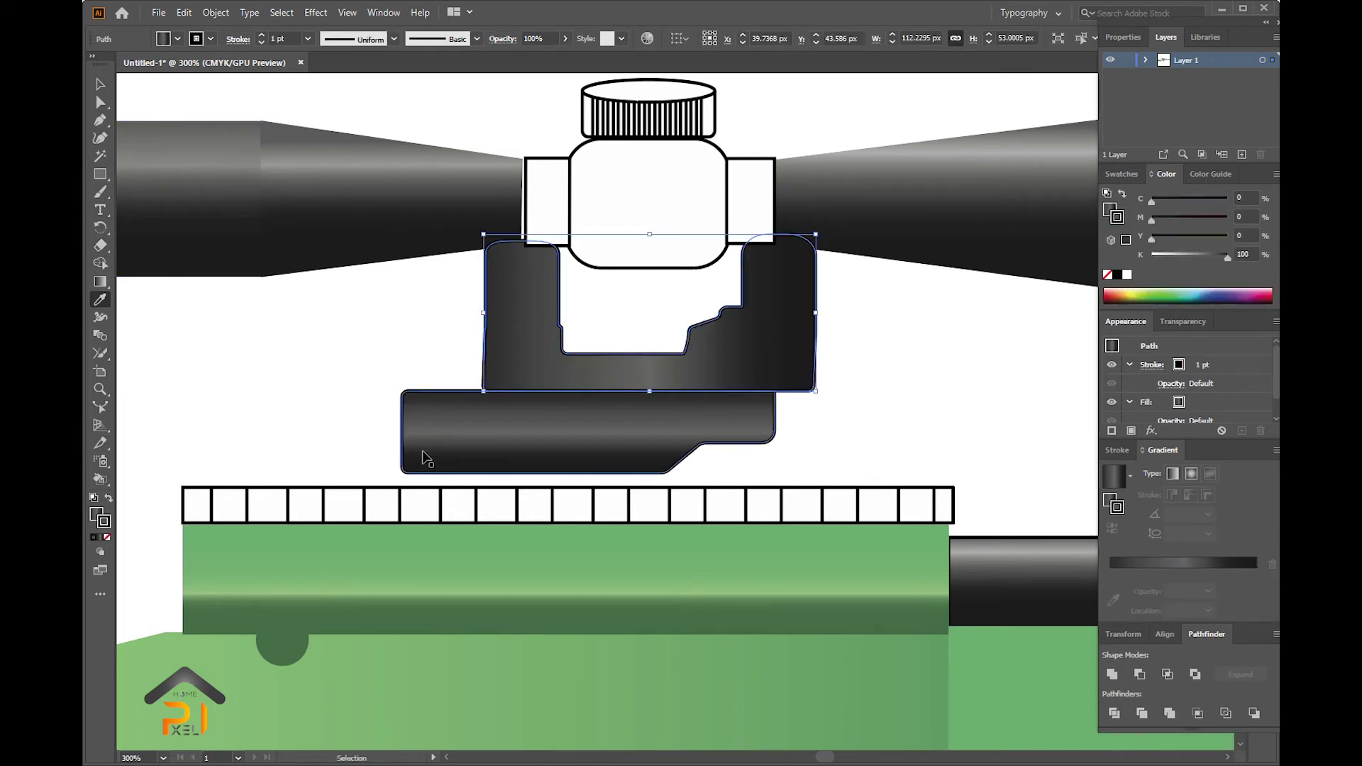
{"action": "left_click", "coordinate": [468, 426]}
{"action": "left_click", "coordinate": [192, 456]}
- Snap the taper's top and bottom corners onto the ring's edge
{"action": "scroll", "coordinate": [284, 354], "scroll_direction": "up", "scroll_amount": 1}
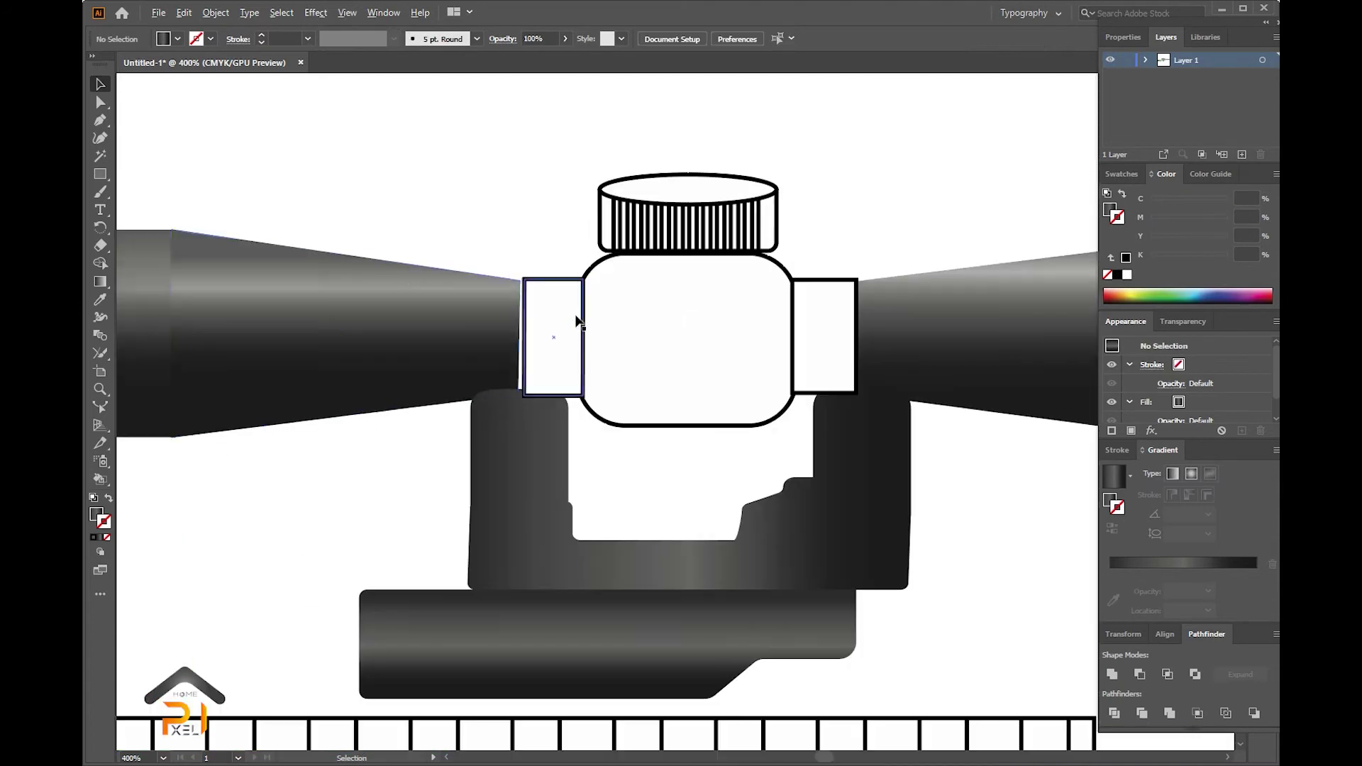
{"action": "key", "text": "a"}
{"action": "scroll", "coordinate": [401, 326], "scroll_direction": "up", "scroll_amount": 3}
{"action": "left_click_drag", "start_coordinate": [754, 173], "coordinate": [759, 171]}
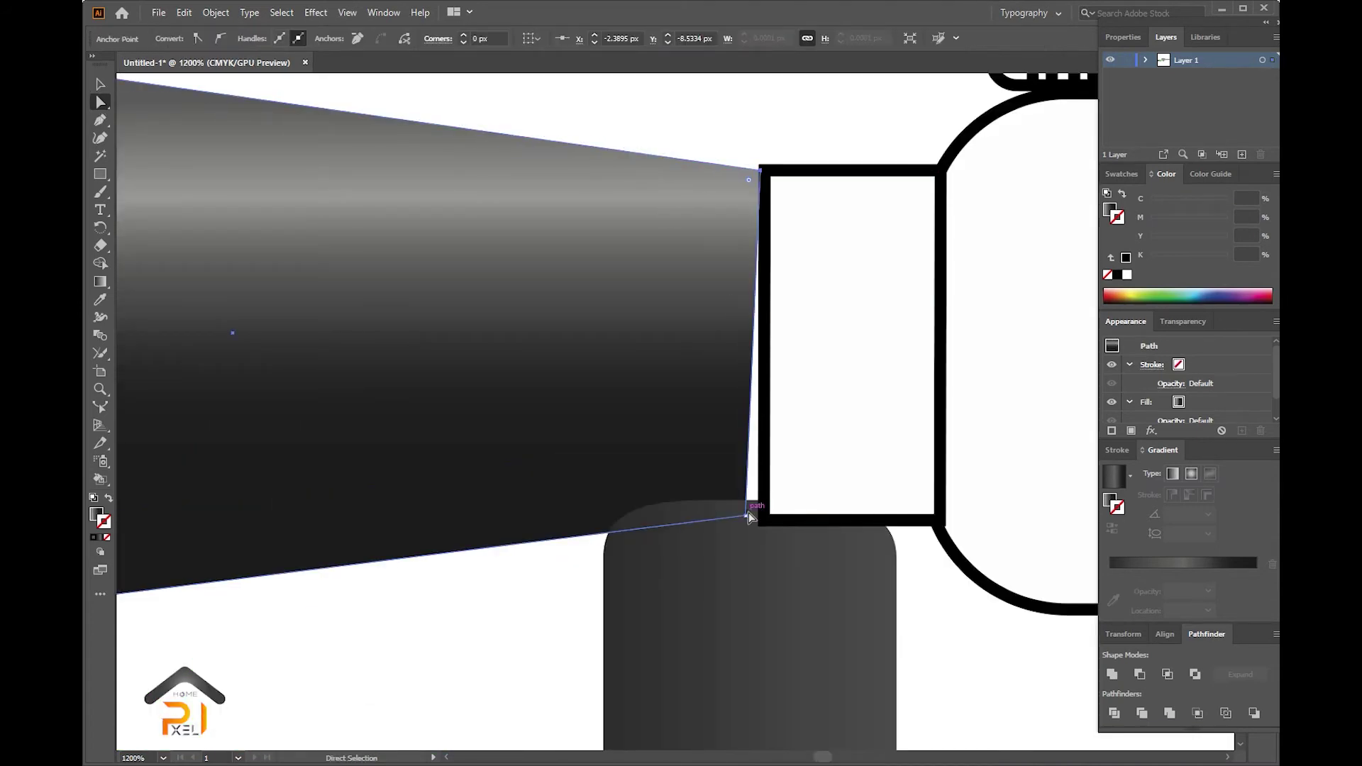
{"action": "left_click_drag", "start_coordinate": [748, 514], "coordinate": [760, 520]}
{"action": "scroll", "coordinate": [596, 322], "scroll_direction": "down", "scroll_amount": 3}
- Fill the scope's central body with dark grey and the turret shapes with a grey gradient
{"action": "left_click", "coordinate": [596, 322]}
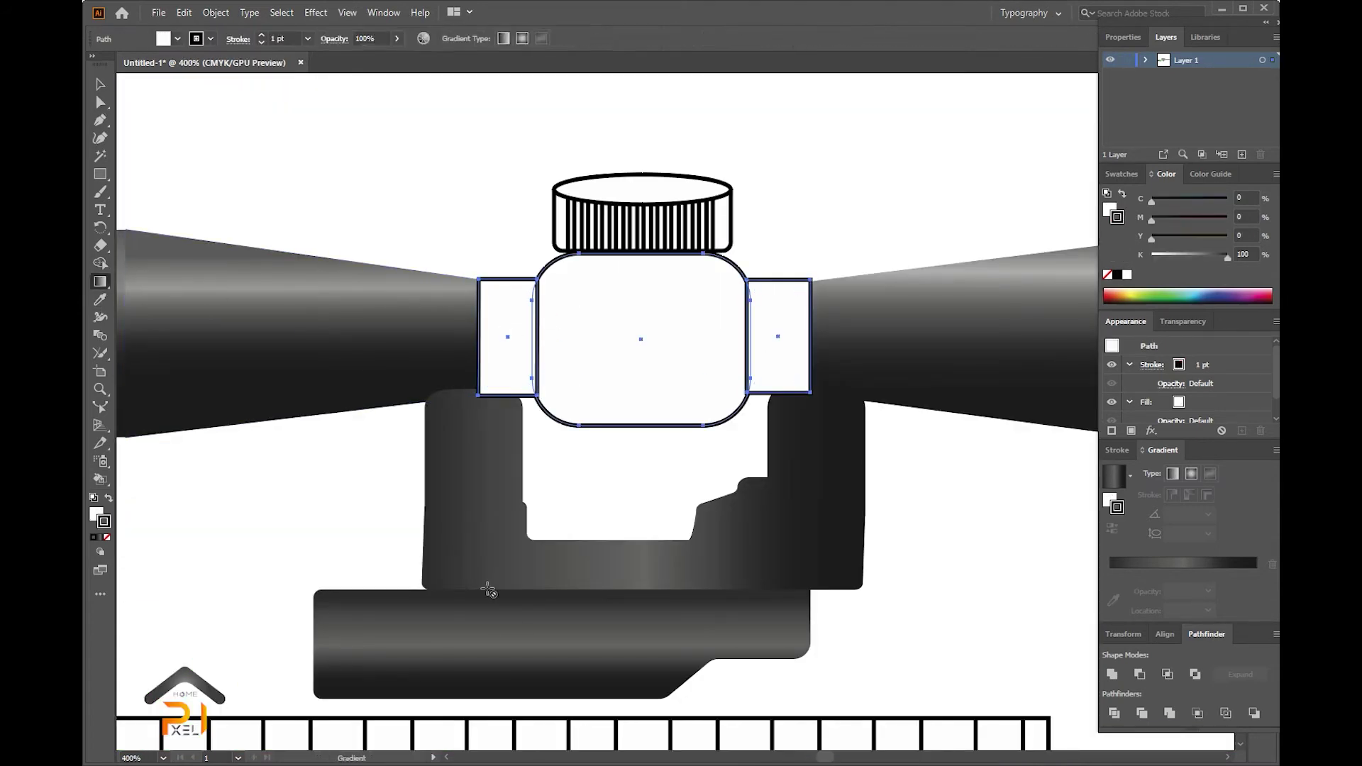
{"action": "key", "text": "i"}
{"action": "double_click", "coordinate": [98, 515]}
{"action": "left_click", "coordinate": [1057, 502]}
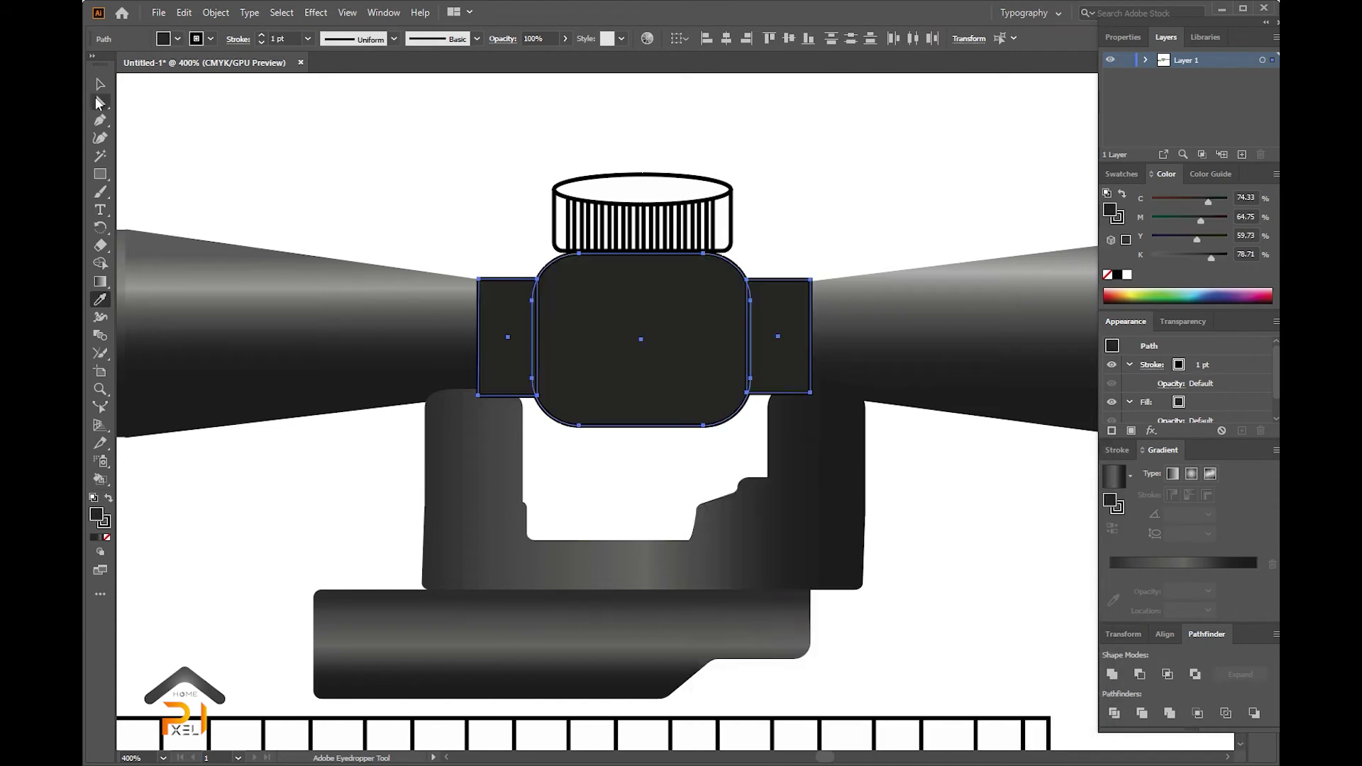
{"action": "left_click", "coordinate": [106, 537]}
- Run the turret block's gradient vertically and adjust its colour stops
{"action": "left_click", "coordinate": [663, 295]}
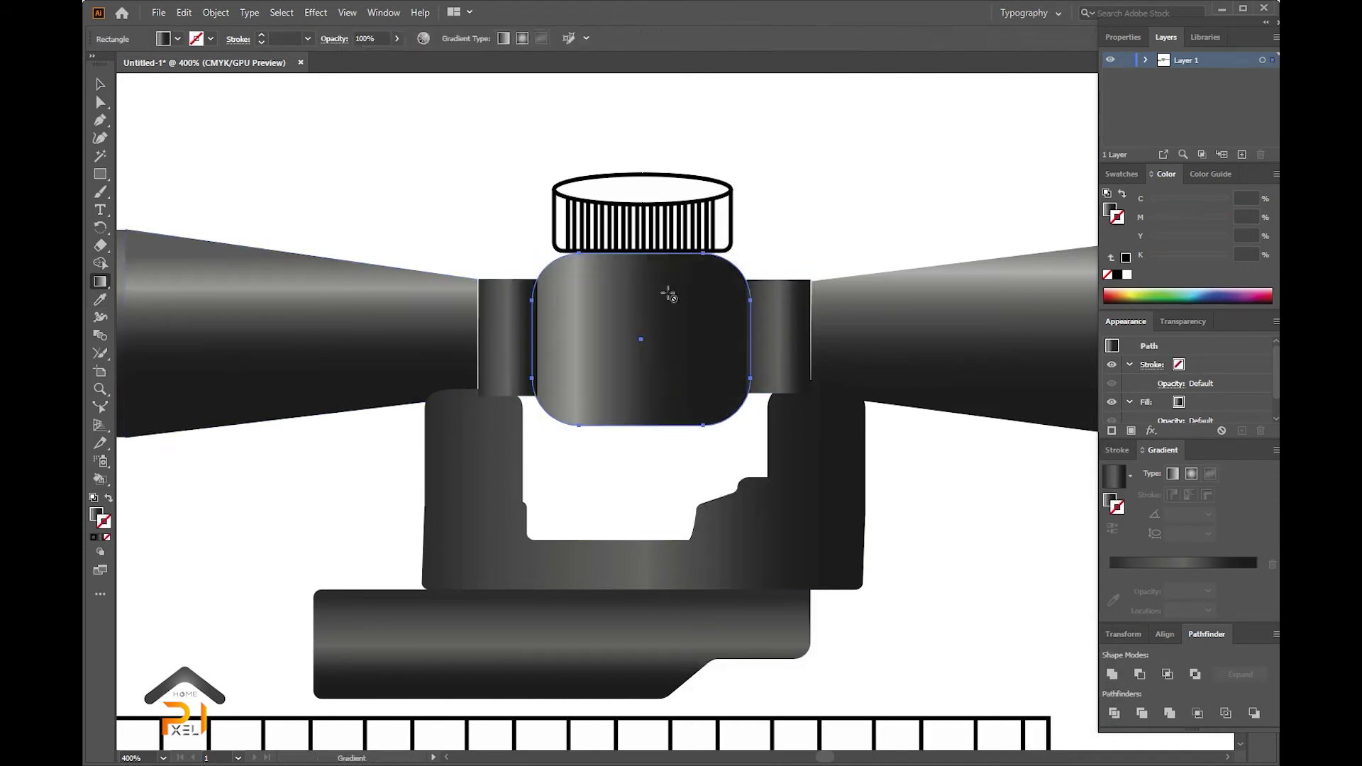
{"action": "key", "text": "g"}
{"action": "left_click_drag", "start_coordinate": [598, 274], "coordinate": [598, 446]}
{"action": "scroll", "coordinate": [844, 217], "scroll_direction": "down", "scroll_amount": 1}
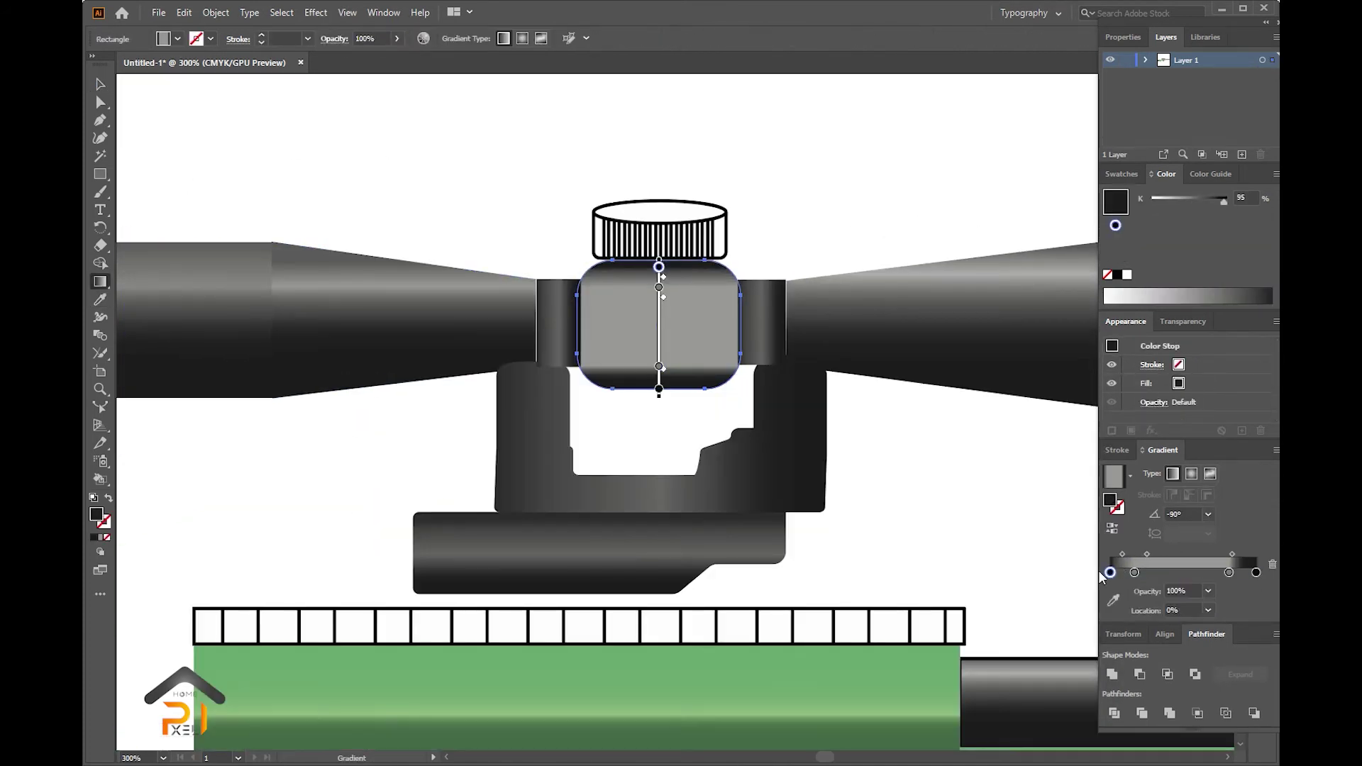
{"action": "left_click_drag", "start_coordinate": [1140, 572], "coordinate": [1133, 573]}
{"action": "left_click", "coordinate": [1256, 573]}
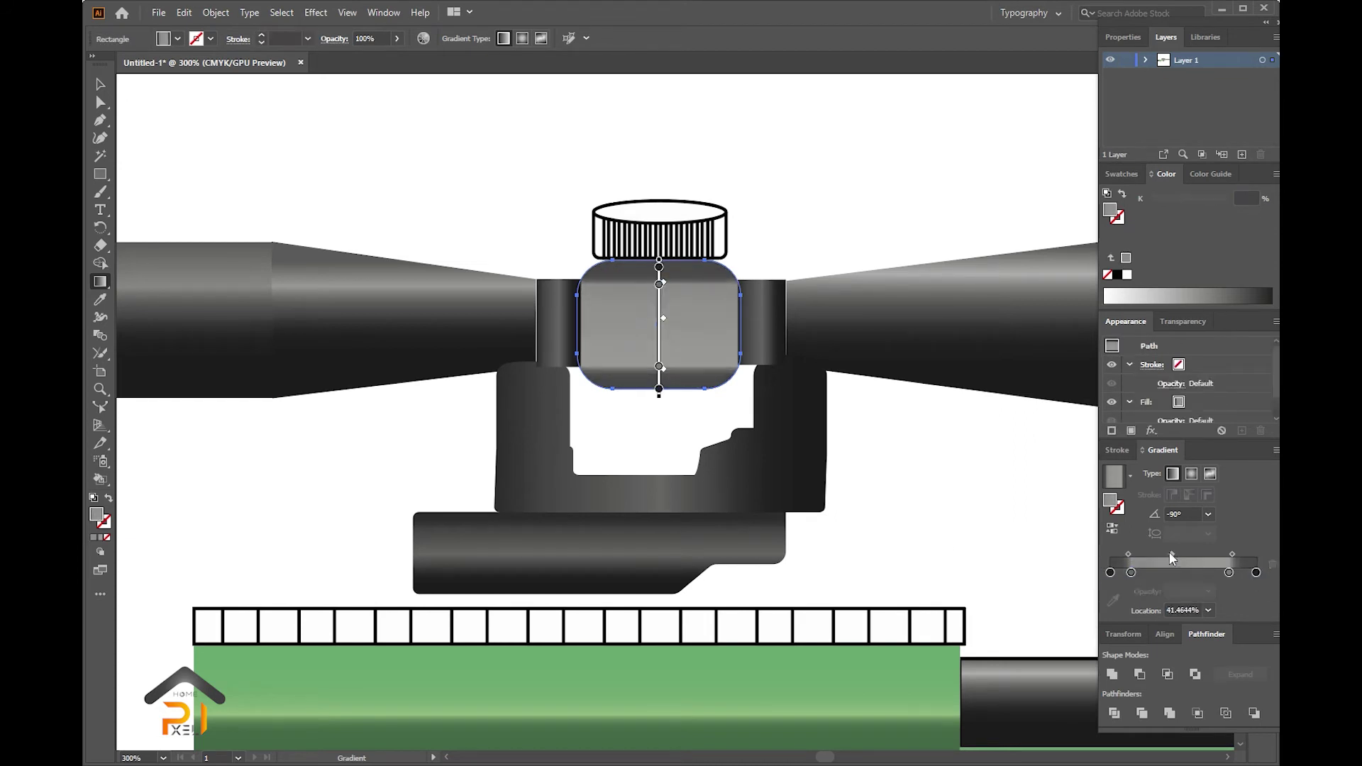
{"action": "left_click_drag", "start_coordinate": [710, 426], "coordinate": [493, 475]}
{"action": "left_click", "coordinate": [340, 376]}
{"action": "scroll", "coordinate": [973, 468], "scroll_direction": "down", "scroll_amount": 3}
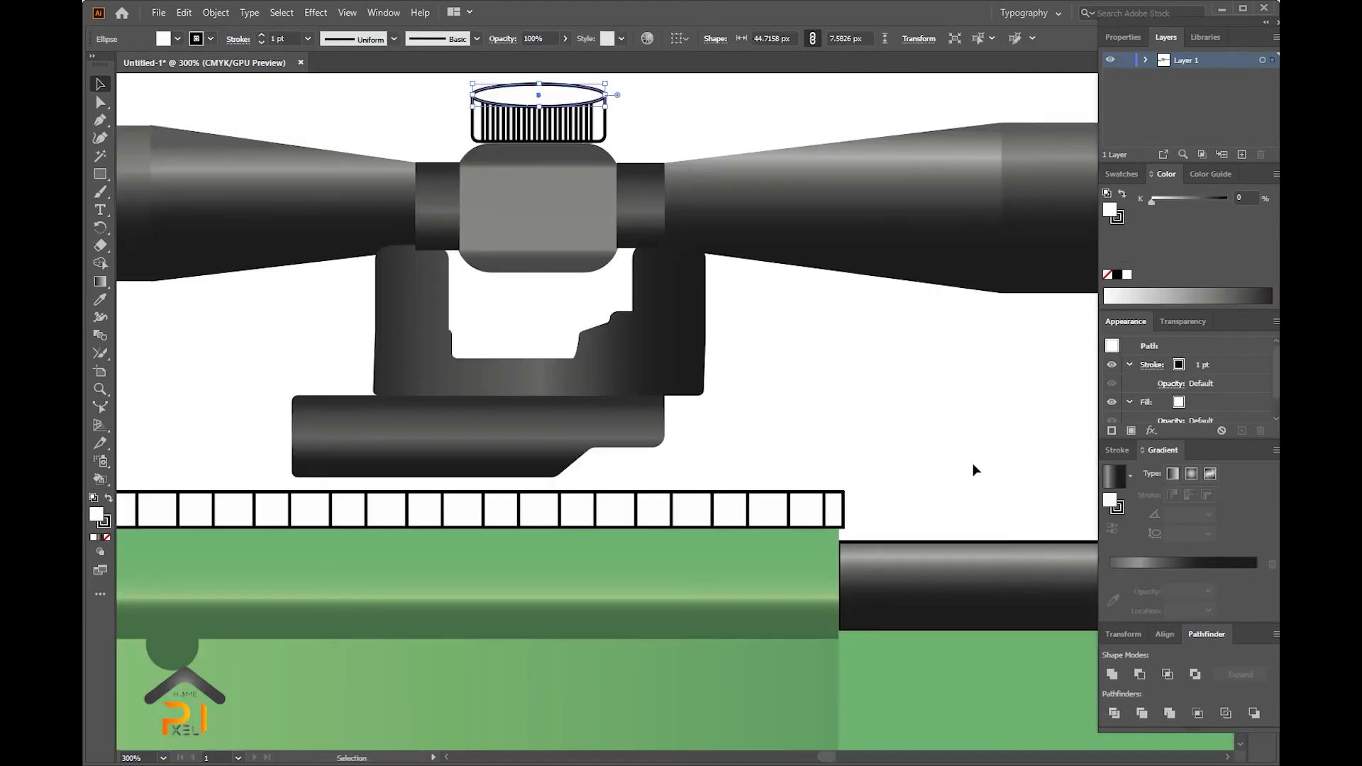
- Copy the metal gradient onto the top knob and draw small bumps on the green receiver
{"action": "key", "text": "i"}
{"action": "left_click", "coordinate": [1111, 590]}
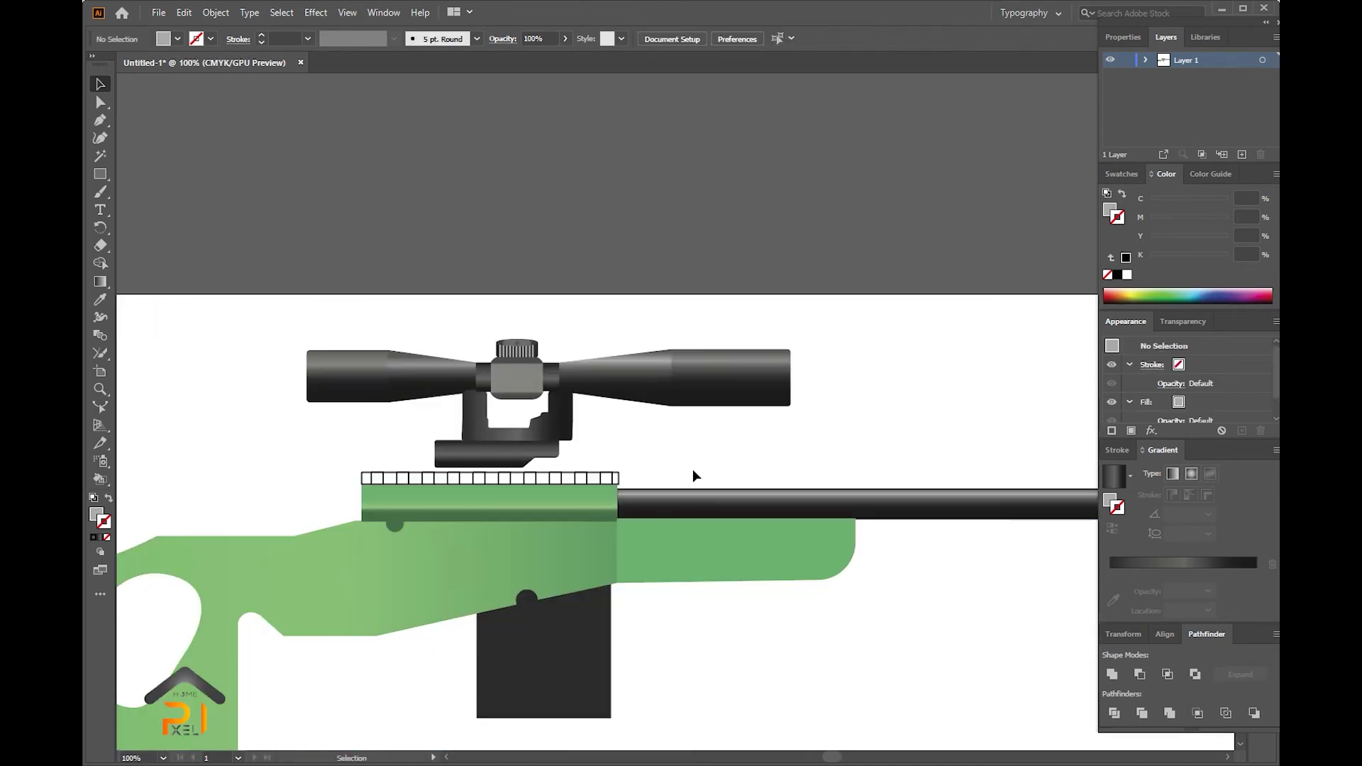
{"action": "key", "text": "m"}
{"action": "key", "text": "d"}
{"action": "left_click_drag", "start_coordinate": [988, 402], "coordinate": [758, 420]}
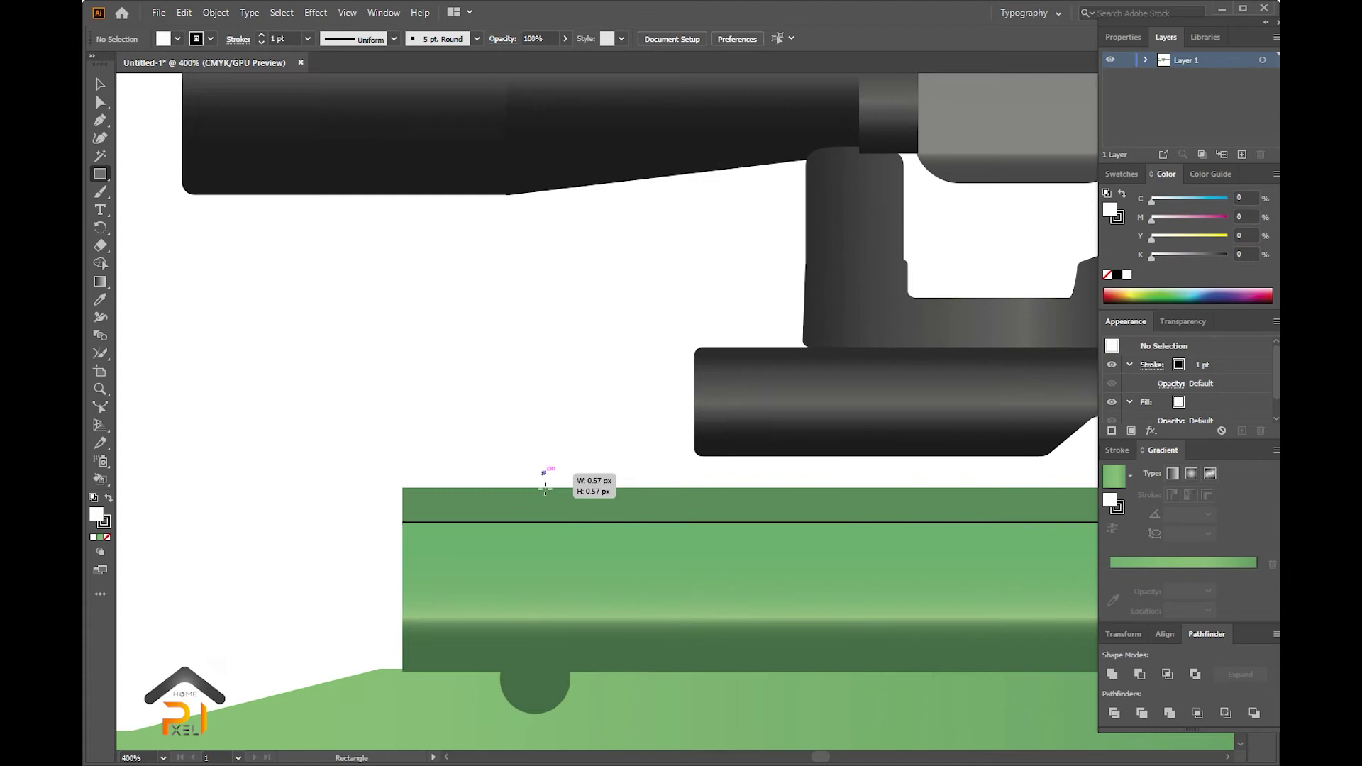
{"action": "left_click_drag", "start_coordinate": [545, 488], "coordinate": [495, 506]}
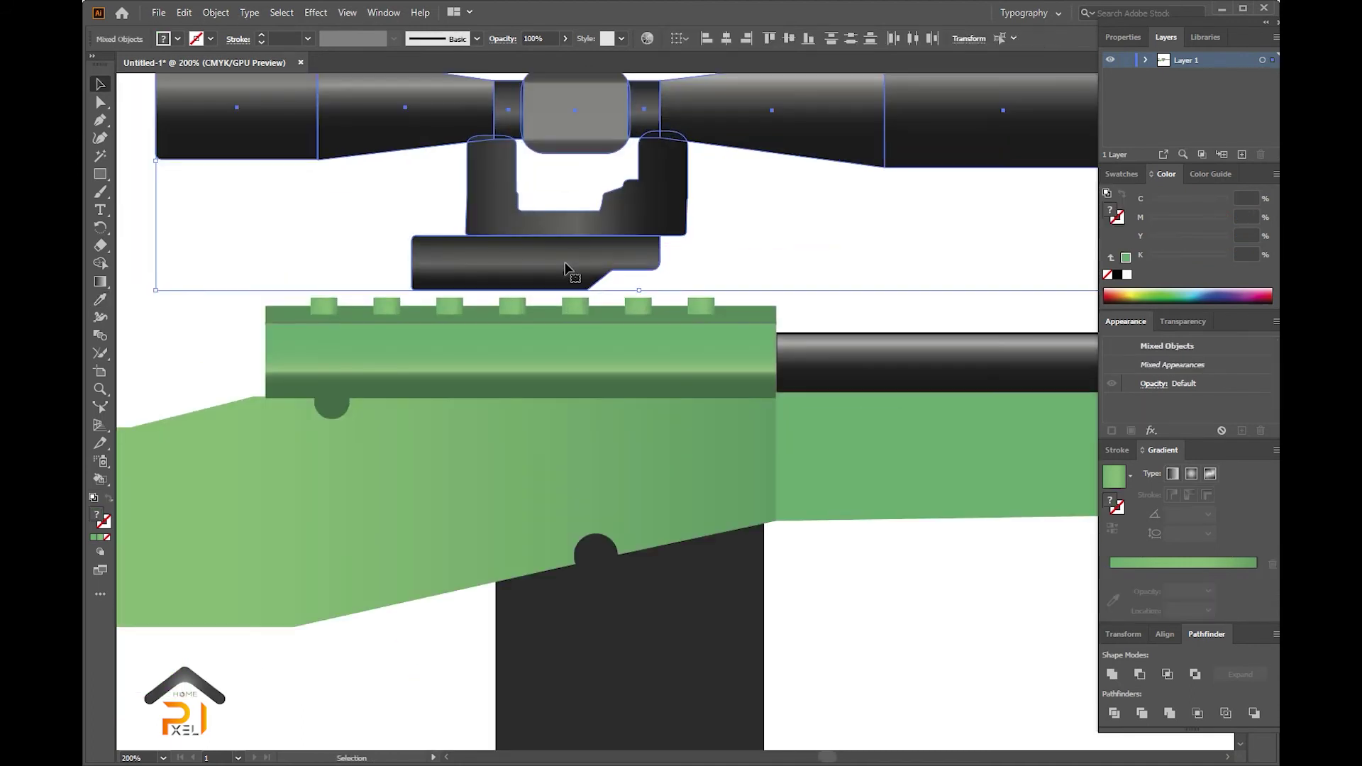
- Lower the scope onto the receiver rail and bring it to the front
{"action": "left_click_drag", "start_coordinate": [561, 268], "coordinate": [576, 302]}
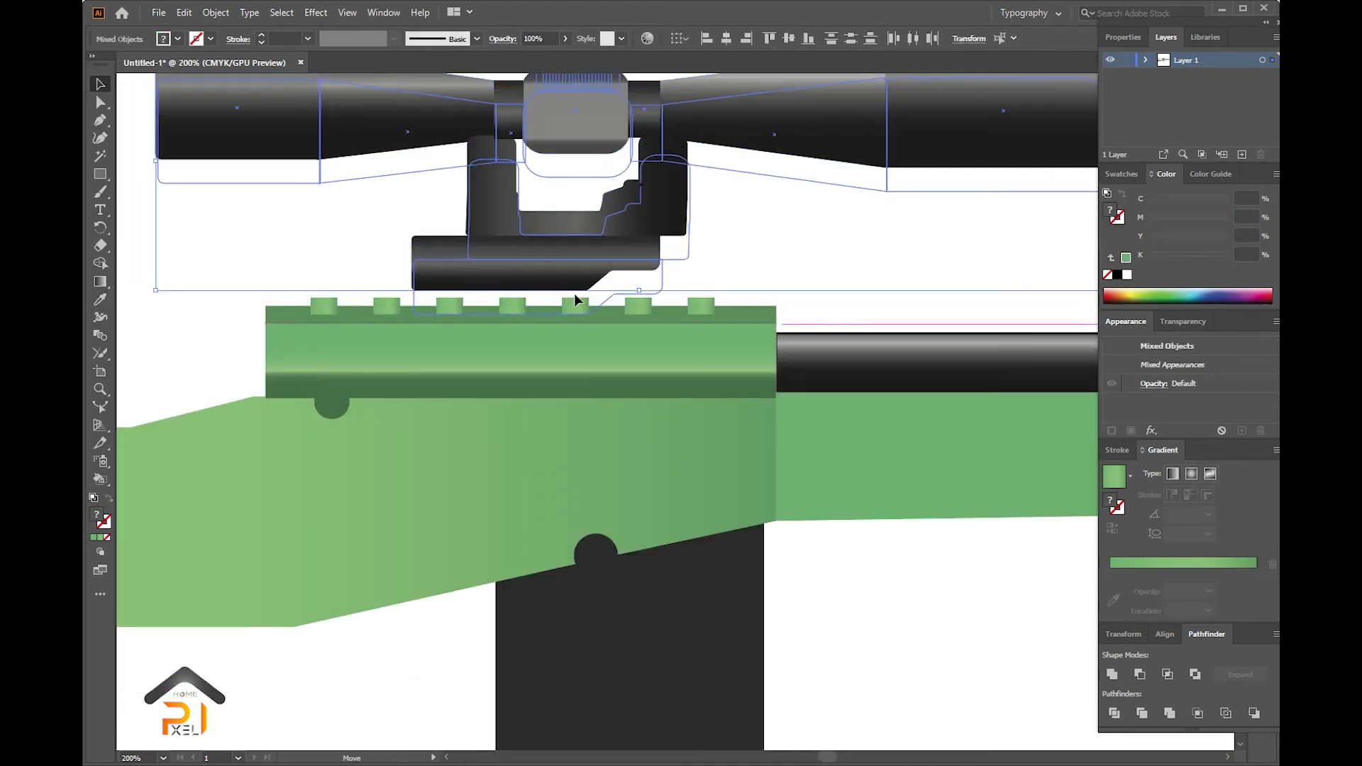
{"action": "right_click", "coordinate": [642, 249]}
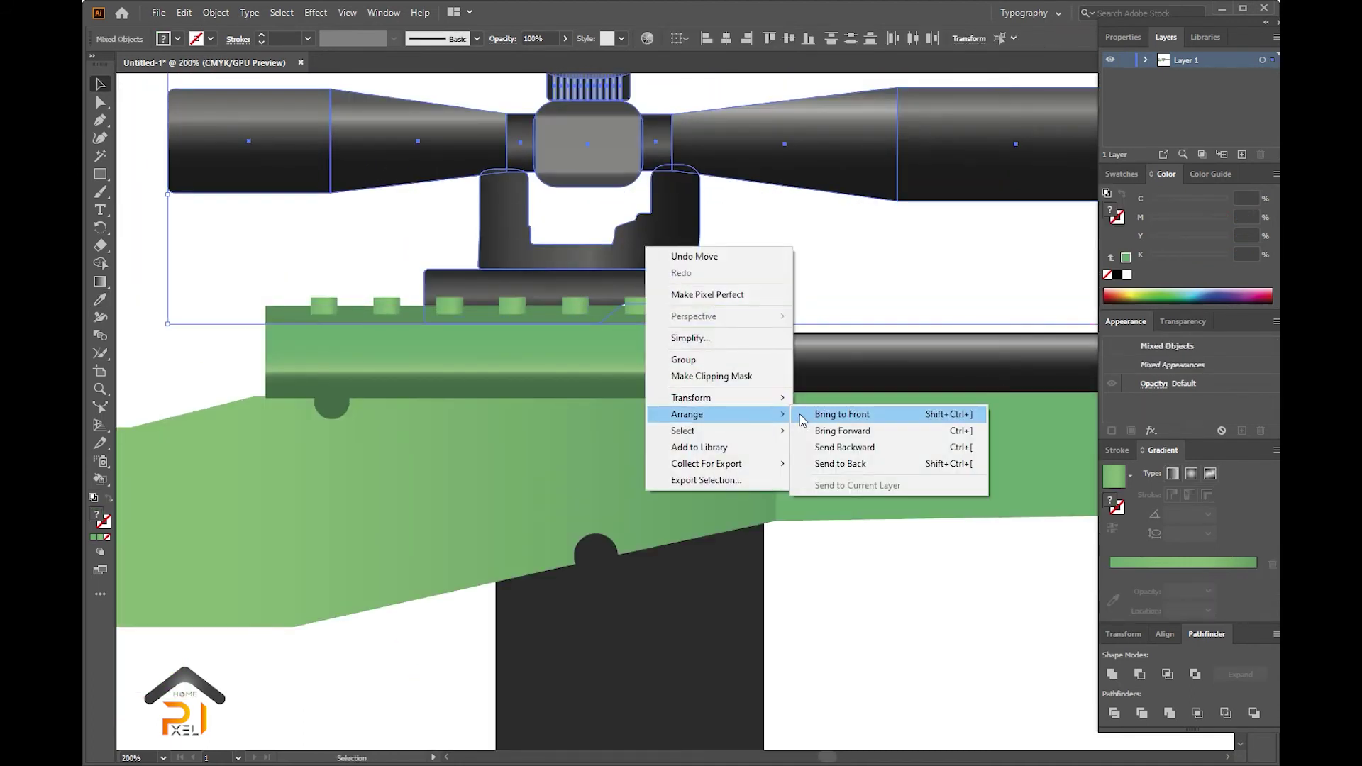
{"action": "left_click", "coordinate": [808, 406]}
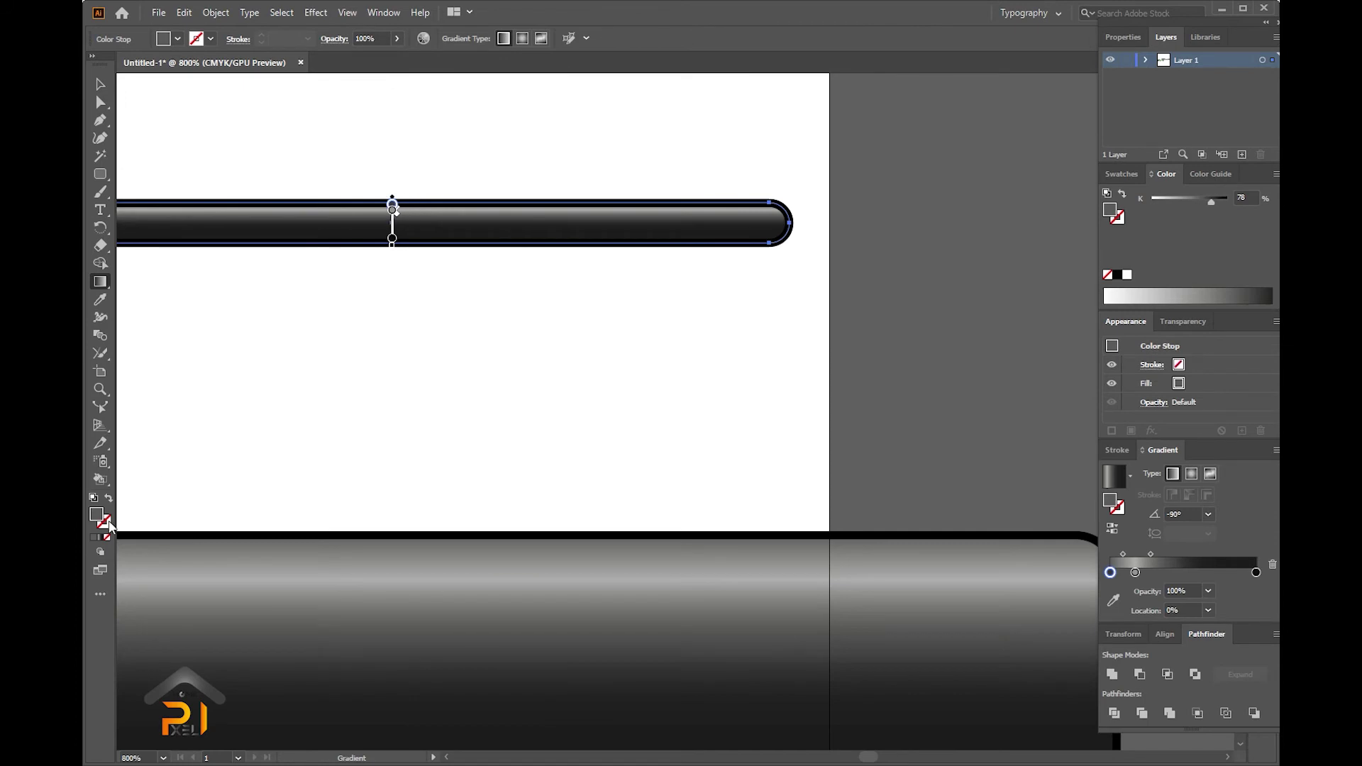
- Rotate the thin bar upright on the barrel and shorten it to barrel height
{"action": "key", "text": "v"}
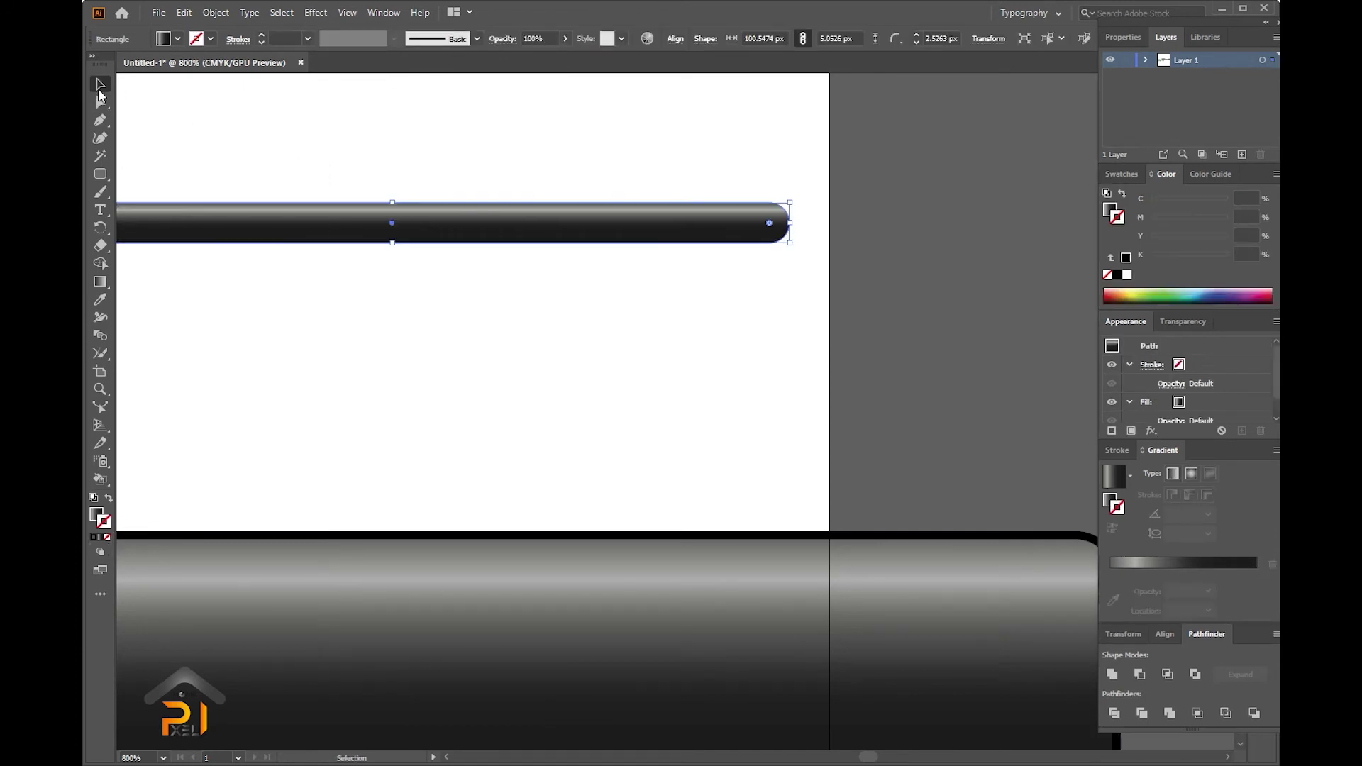
{"action": "key", "text": "ctrl+minus"}
{"action": "mouse_move", "coordinate": [477, 310]}
{"action": "left_mouse_down"}
{"action": "mouse_move", "coordinate": [620, 474]}
{"action": "mouse_move", "coordinate": [618, 502]}
{"action": "left_mouse_up"}
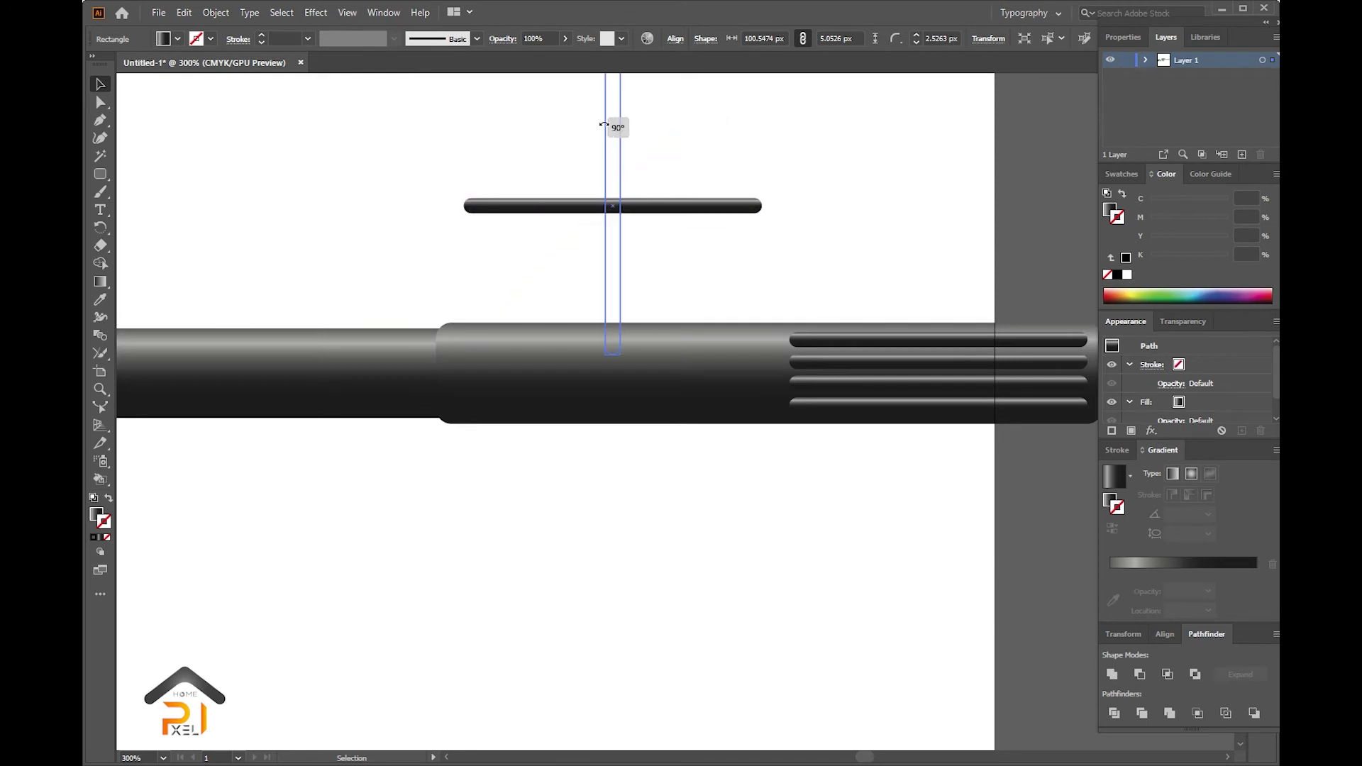
{"action": "left_click_drag", "start_coordinate": [603, 124], "coordinate": [604, 124]}
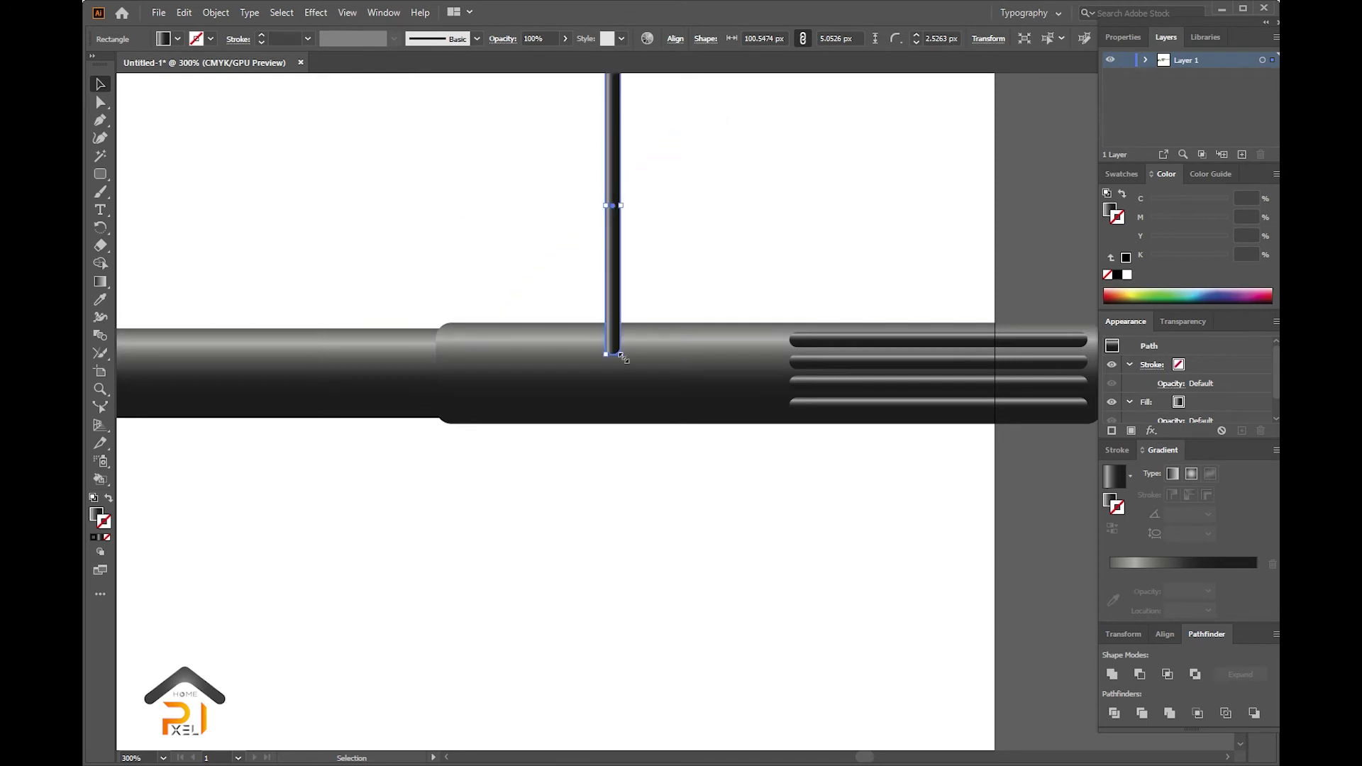
{"action": "scroll", "coordinate": [719, 334], "scroll_direction": "up", "scroll_amount": 3}
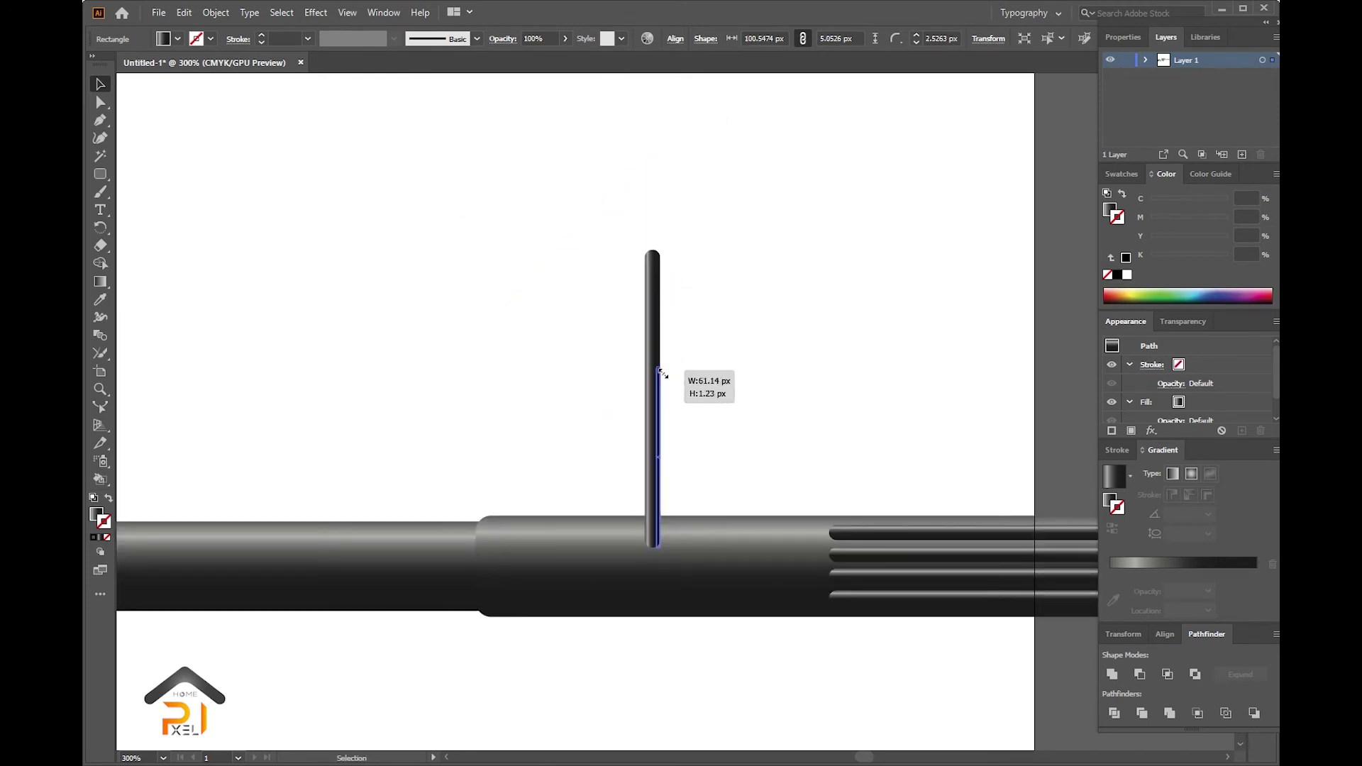
{"action": "mouse_move", "coordinate": [654, 388]}
{"action": "left_mouse_down"}
{"action": "mouse_move", "coordinate": [653, 420]}
{"action": "mouse_move", "coordinate": [479, 410]}
{"action": "mouse_move", "coordinate": [480, 452]}
{"action": "mouse_move", "coordinate": [416, 451]}
{"action": "mouse_move", "coordinate": [487, 462]}
{"action": "left_mouse_up"}
- Duplicate the ring along the barrel and make the handguard's green gradient vertical
{"action": "scroll", "coordinate": [782, 428], "scroll_direction": "up", "scroll_amount": 2}
{"action": "scroll", "coordinate": [487, 444], "scroll_direction": "down", "scroll_amount": 3}
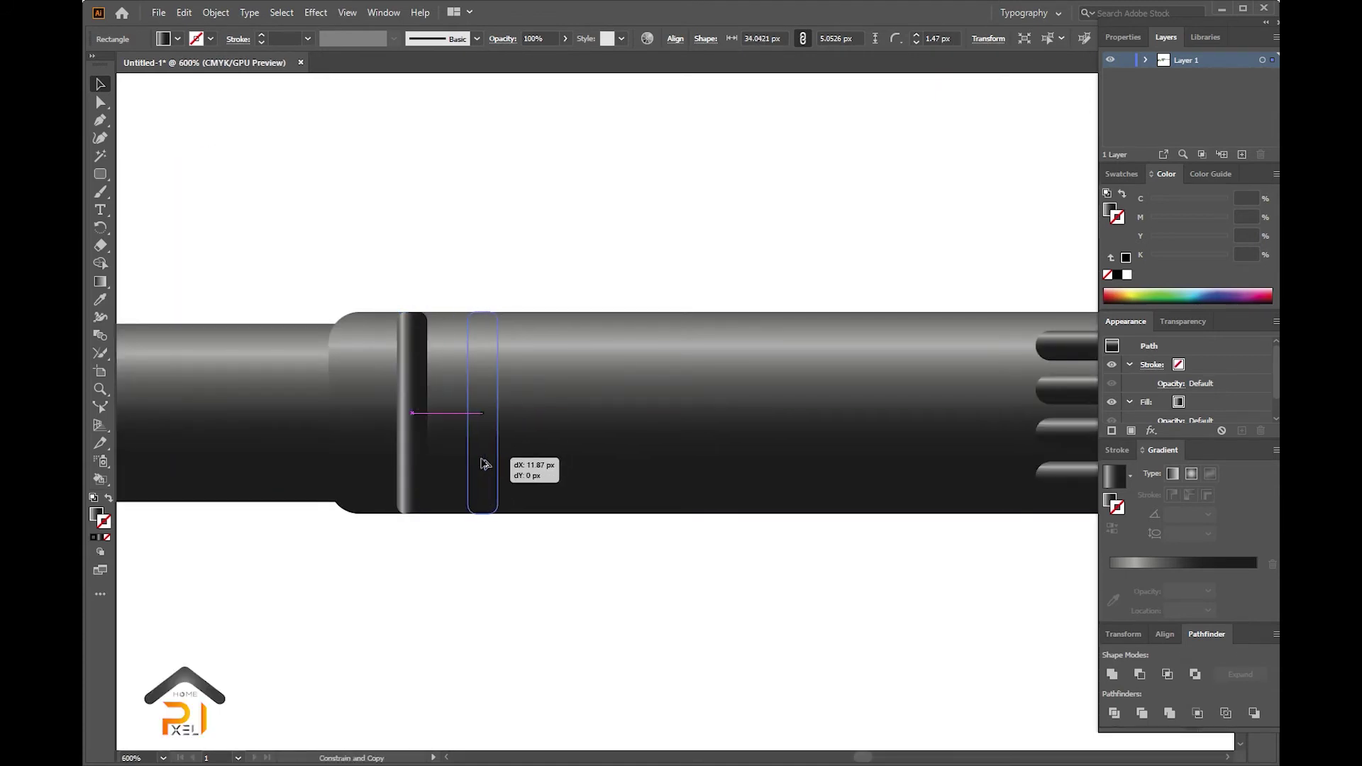
{"action": "key", "text": "ctrl+d"}
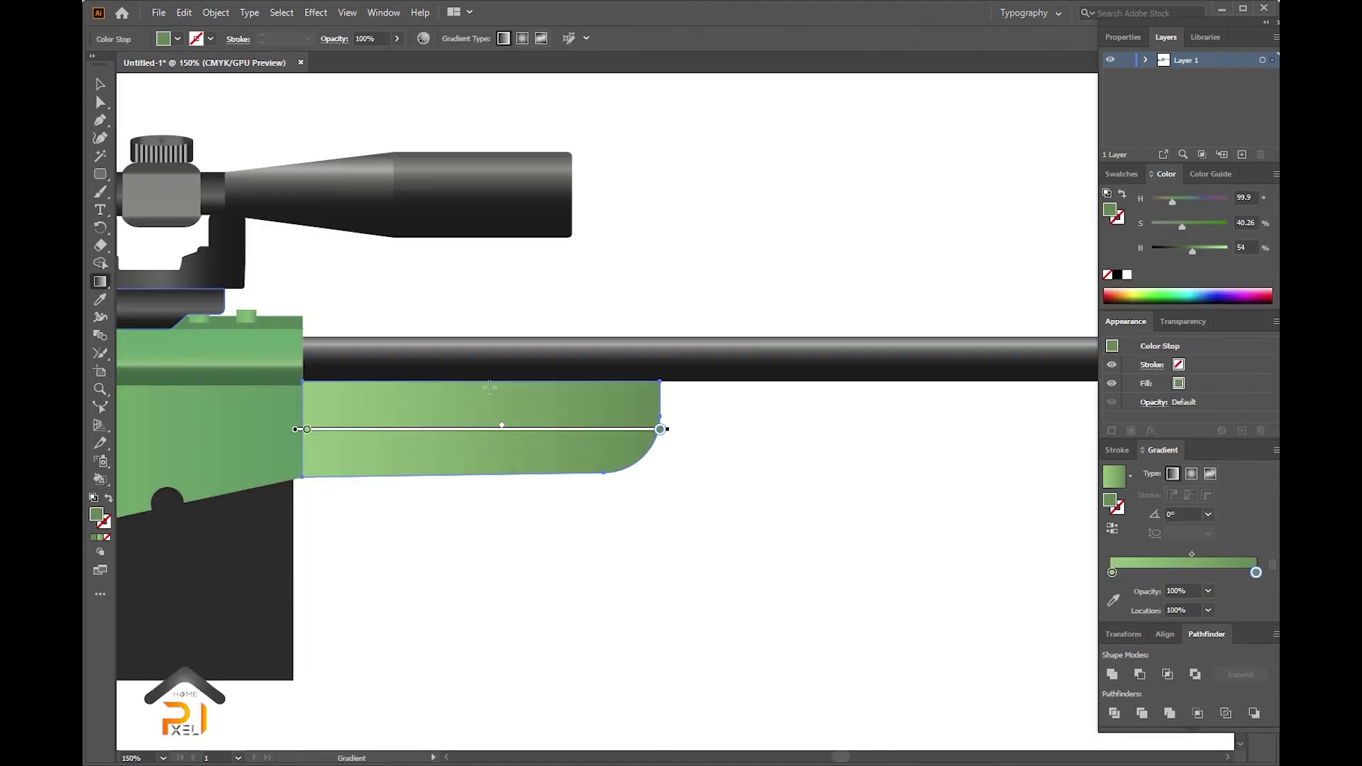
{"action": "left_click_drag", "start_coordinate": [471, 381], "coordinate": [471, 474]}
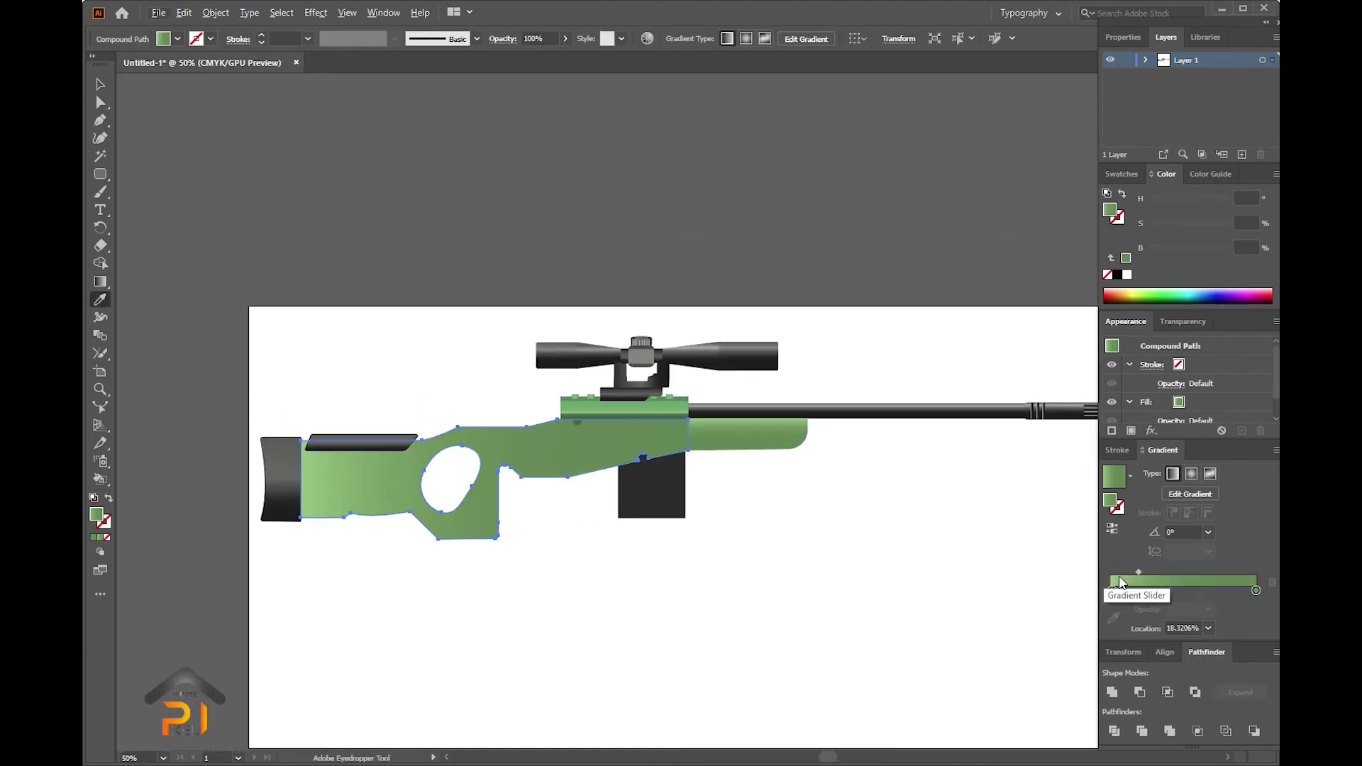
- Add a third colour stop to the stock gradient and shift its midpoints to lighten it
{"action": "left_click_drag", "start_coordinate": [1139, 572], "coordinate": [1197, 572]}
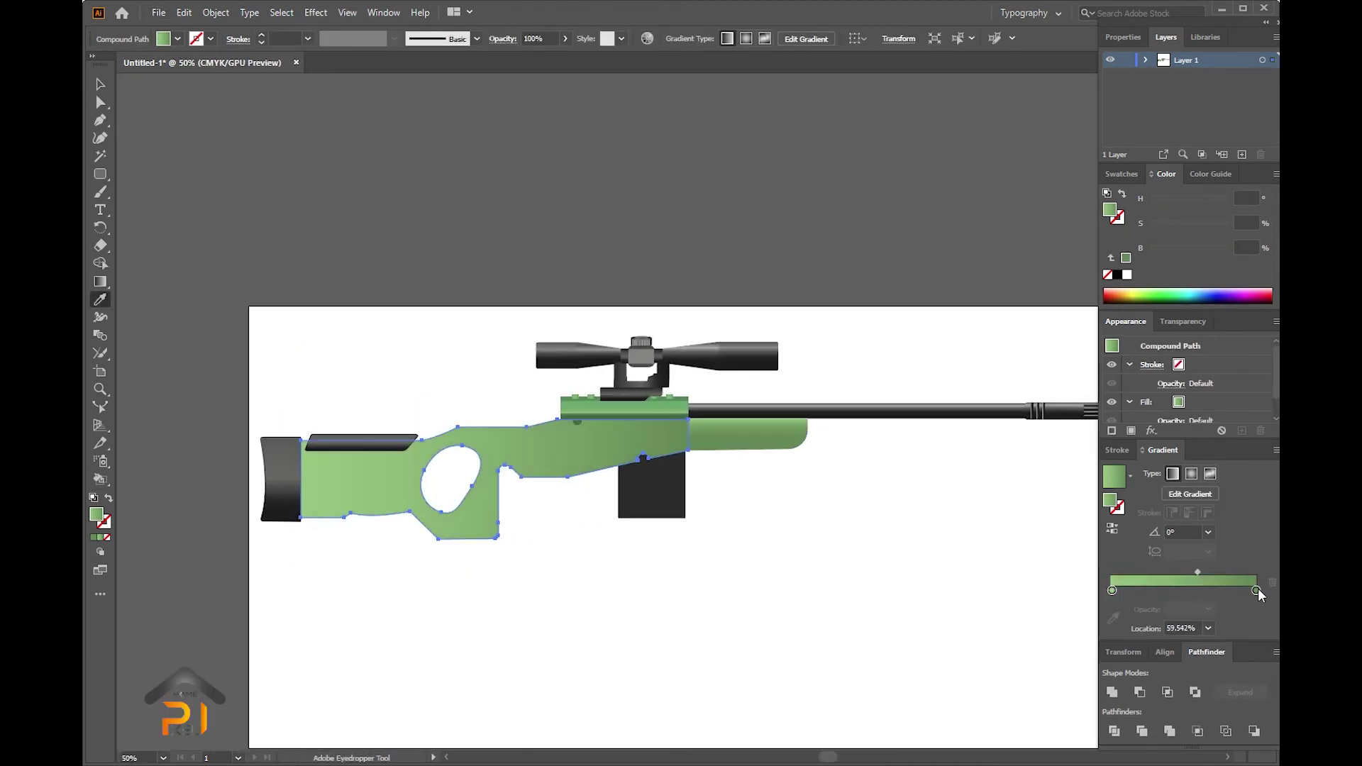
{"action": "left_click", "coordinate": [1173, 591]}
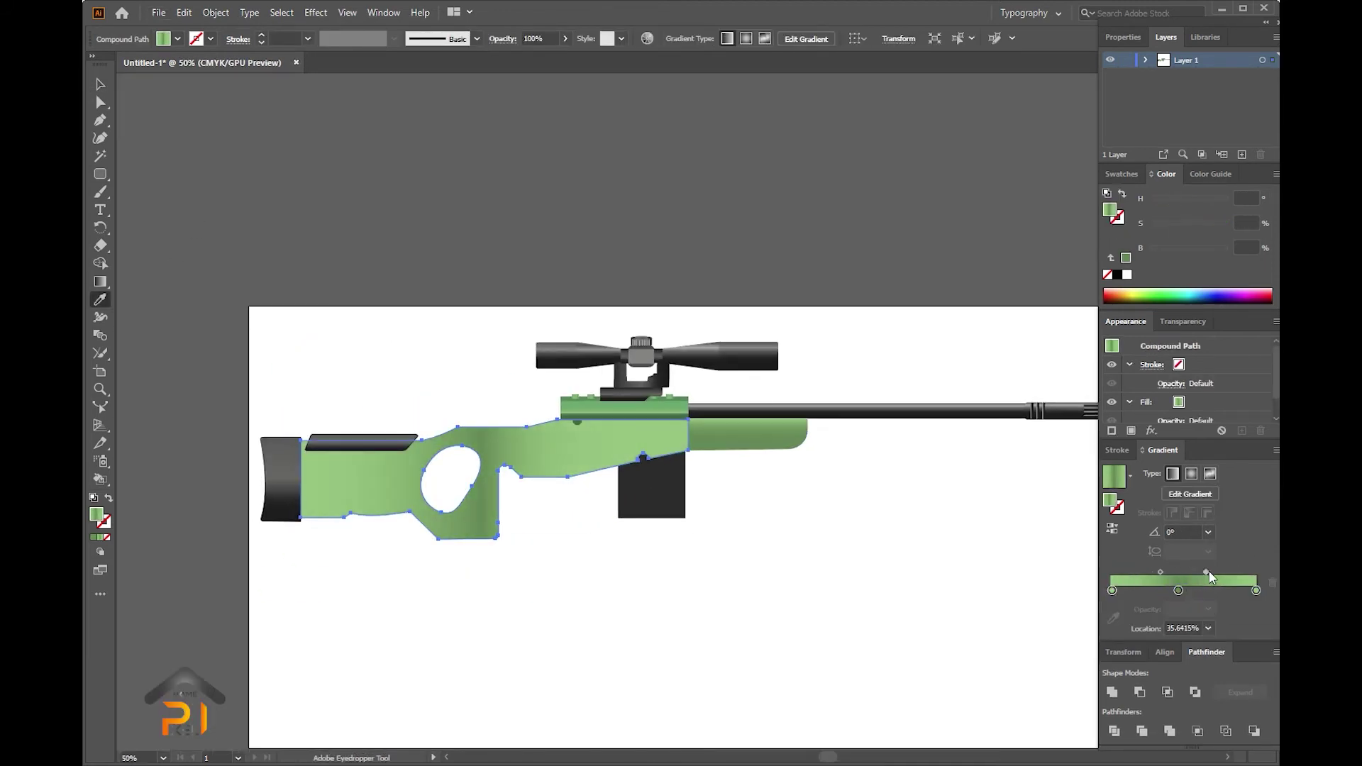
{"action": "left_click", "coordinate": [1206, 571]}
{"action": "left_click_drag", "start_coordinate": [1206, 572], "coordinate": [1227, 571]}
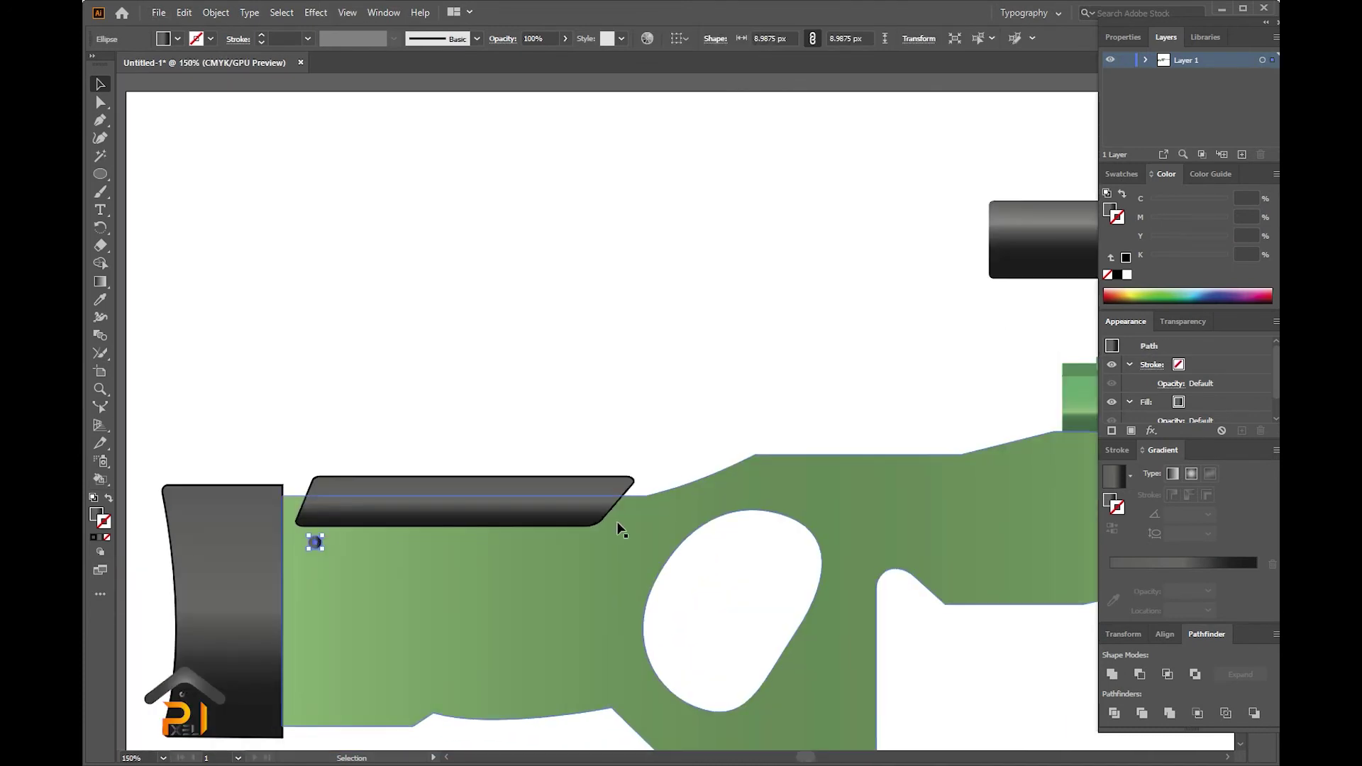
- Give the screw circles a tight gradient, copy the pair down, and angle the stock gradient diagonally
{"action": "left_click", "coordinate": [1121, 562]}
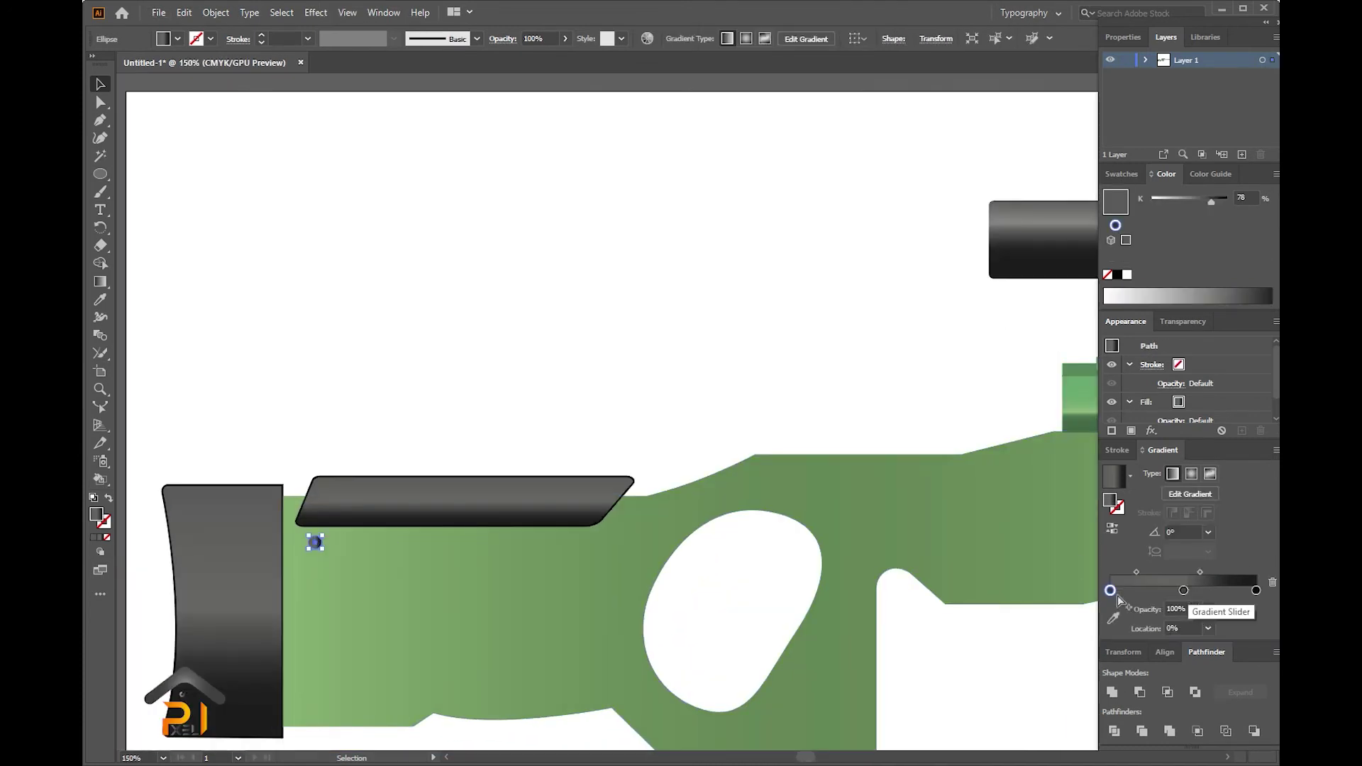
{"action": "left_click_drag", "start_coordinate": [1142, 573], "coordinate": [1128, 573]}
{"action": "scroll", "coordinate": [309, 536], "scroll_direction": "up", "scroll_amount": 1}
{"action": "left_click_drag", "start_coordinate": [464, 482], "coordinate": [458, 614]}
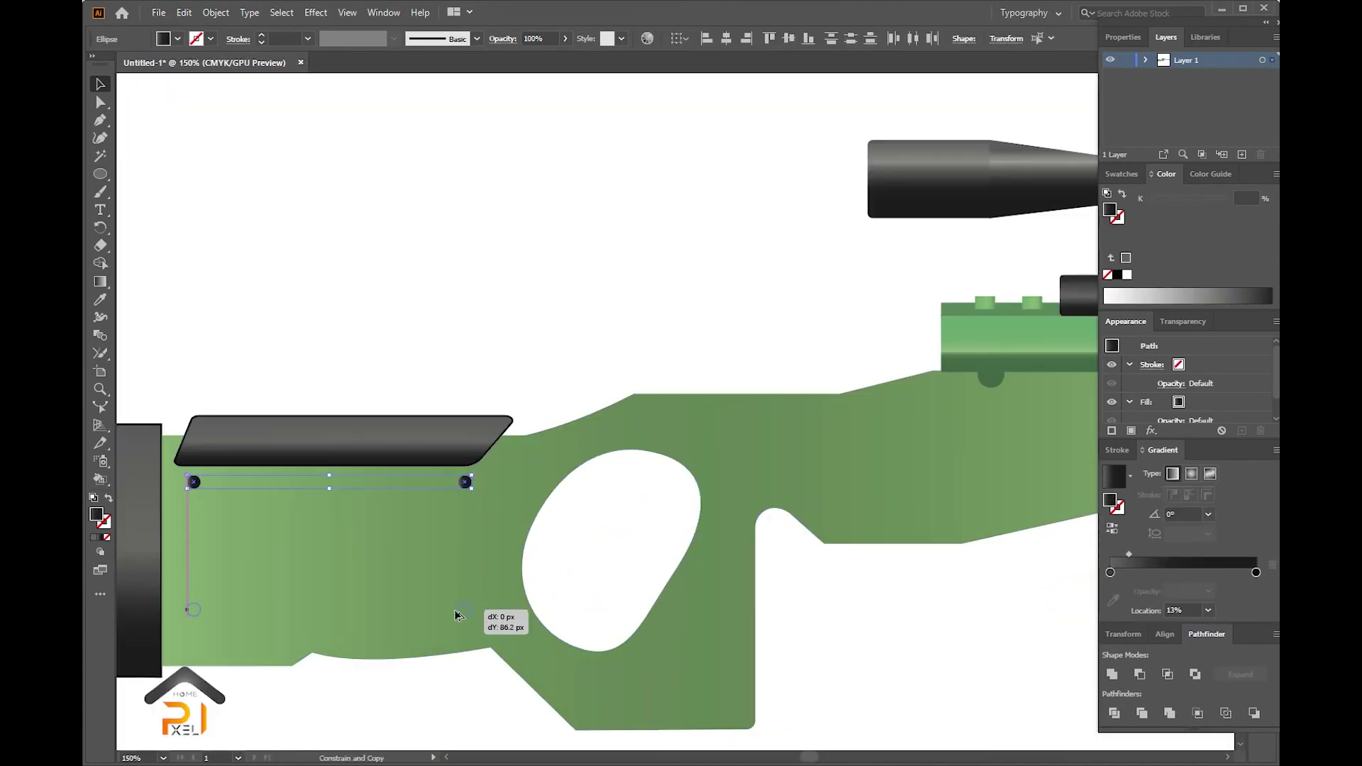
{"action": "left_click_drag", "start_coordinate": [558, 718], "coordinate": [698, 563]}
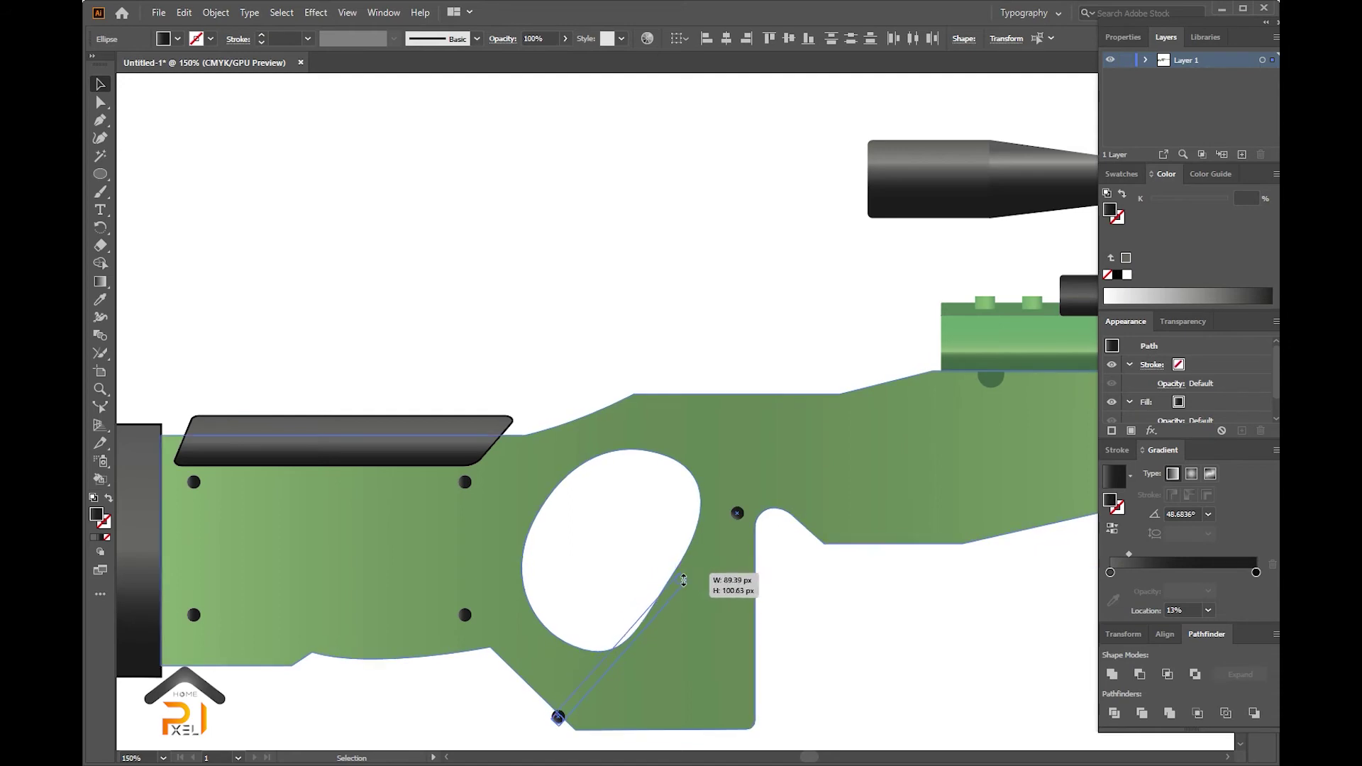
{"action": "key", "text": "ctrl+shift+a"}
{"action": "scroll", "coordinate": [818, 671], "scroll_direction": "down", "scroll_amount": 4}
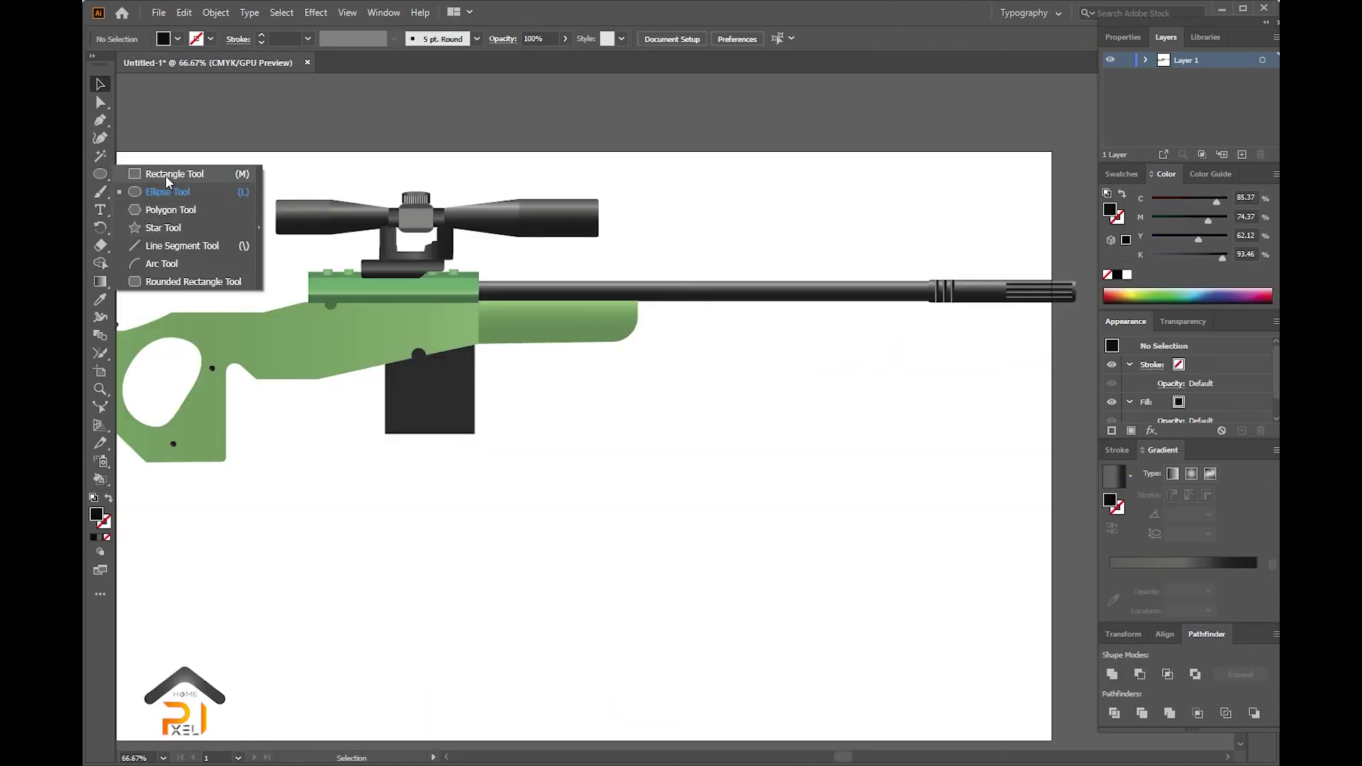
- Draw a tall rectangle and give it the barrel's grey gradient with a centred highlight
{"action": "left_click", "coordinate": [168, 176]}
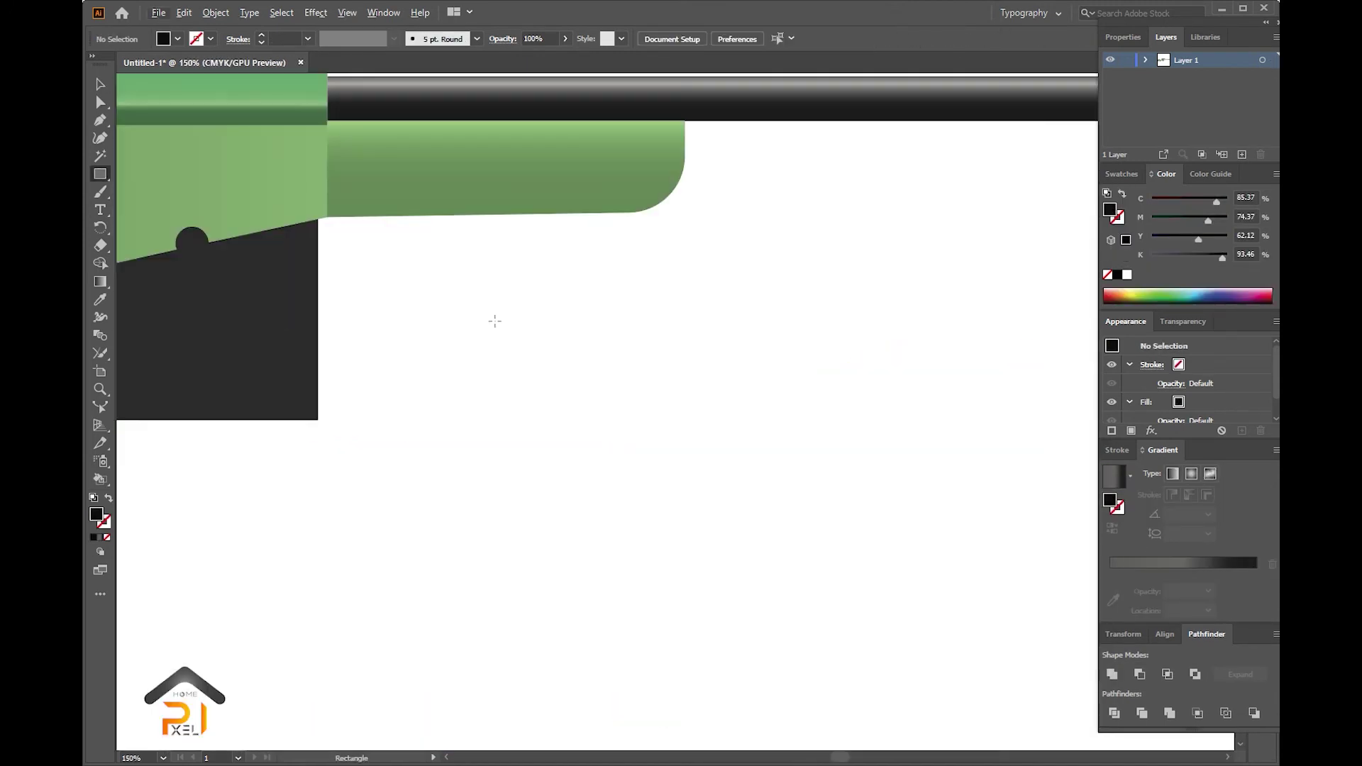
{"action": "left_click_drag", "start_coordinate": [745, 350], "coordinate": [707, 500]}
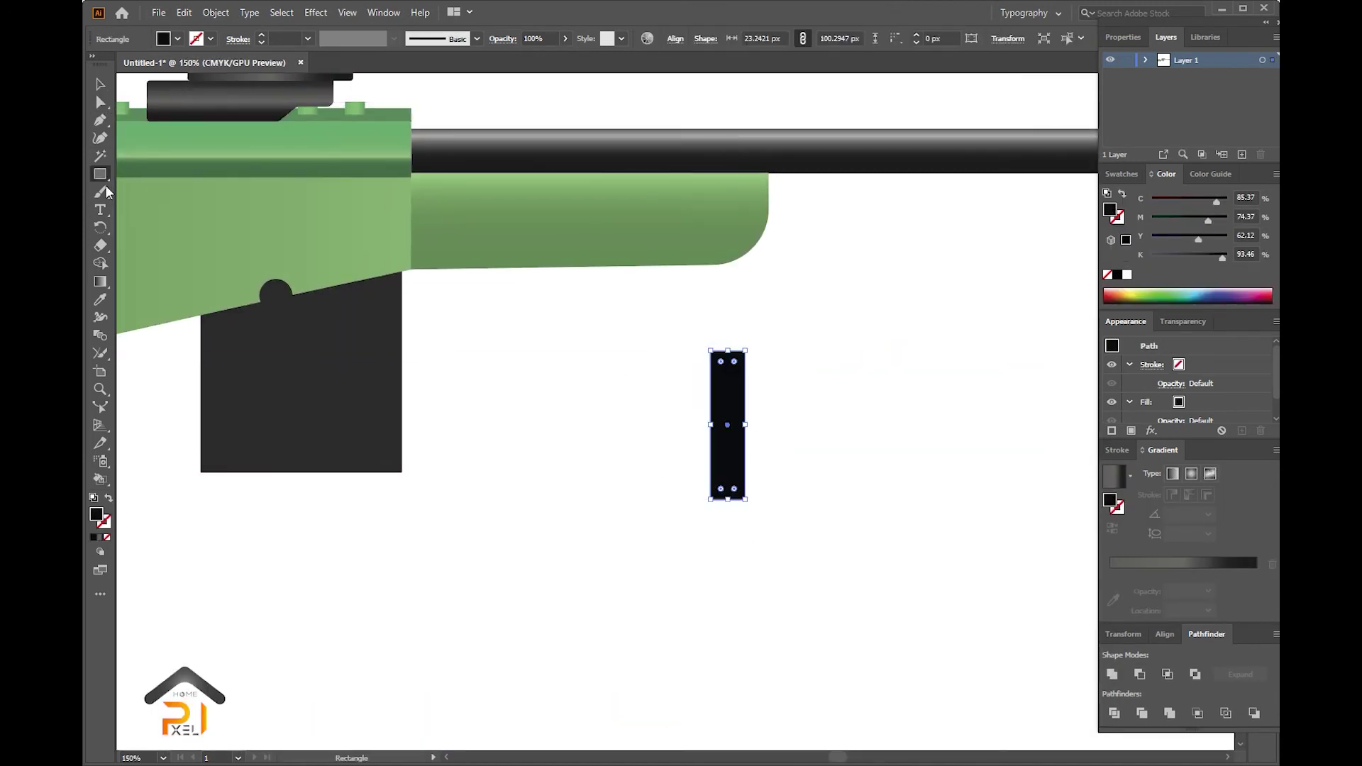
{"action": "key", "text": "i"}
{"action": "left_click", "coordinate": [497, 183]}
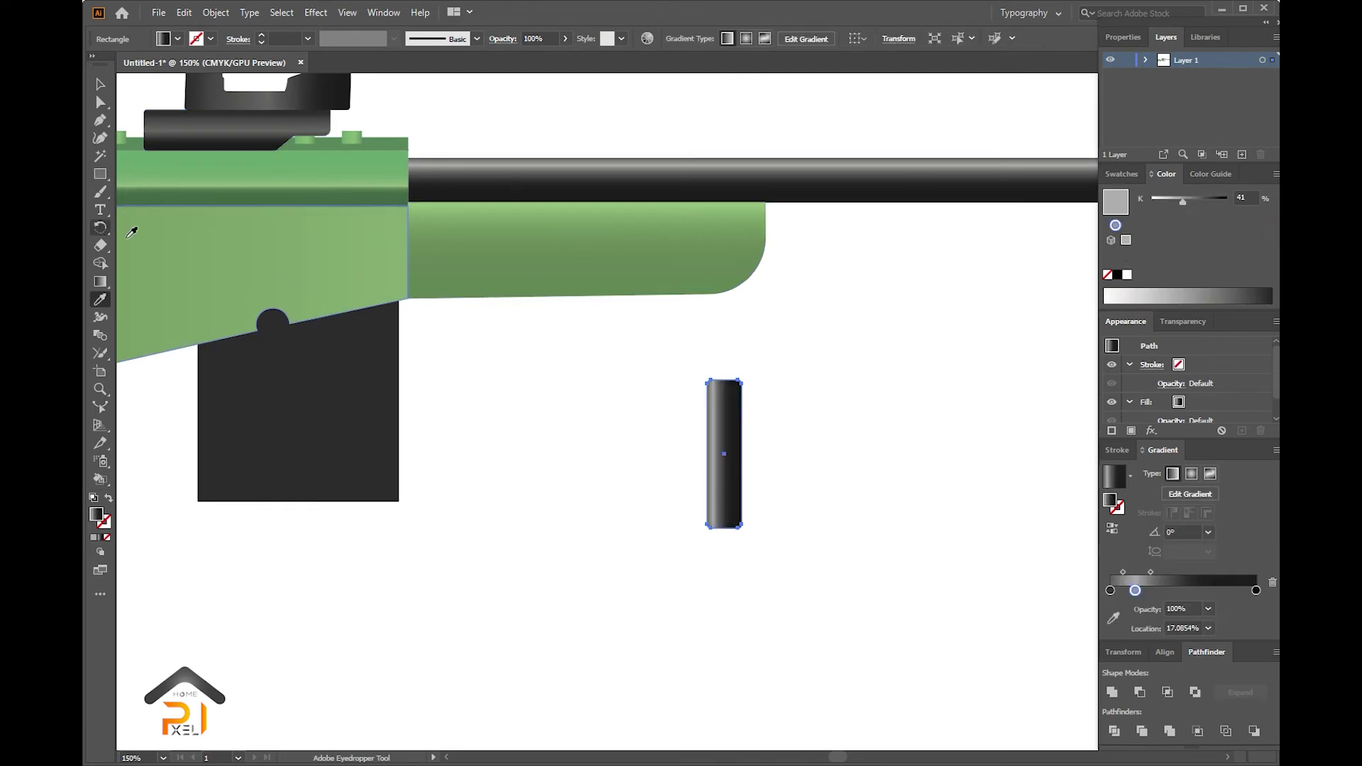
{"action": "left_click_drag", "start_coordinate": [1135, 591], "coordinate": [1187, 591]}
- Place the rib on the magazine and repeat copies to make four ribs
{"action": "key", "text": "v"}
{"action": "mouse_move", "coordinate": [726, 389]}
{"action": "left_mouse_down"}
{"action": "mouse_move", "coordinate": [359, 424]}
{"action": "mouse_move", "coordinate": [367, 431]}
{"action": "left_mouse_up"}
{"action": "scroll", "coordinate": [503, 425], "scroll_direction": "up", "scroll_amount": 1}
{"action": "left_click_drag", "start_coordinate": [688, 523], "coordinate": [630, 531]}
{"action": "key", "text": "ctrl+z"}
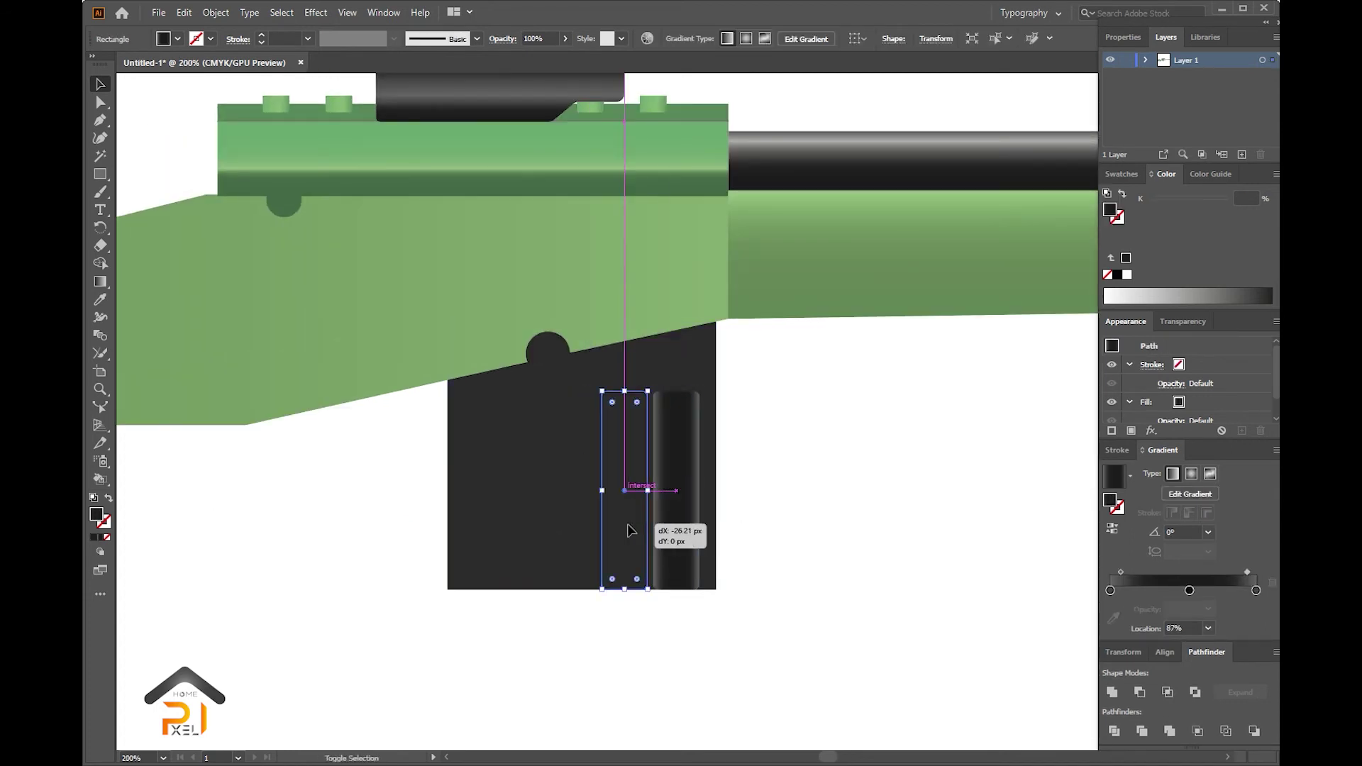
{"action": "key", "text": "ctrl+d"}
{"action": "key", "text": "ctrl+d"}
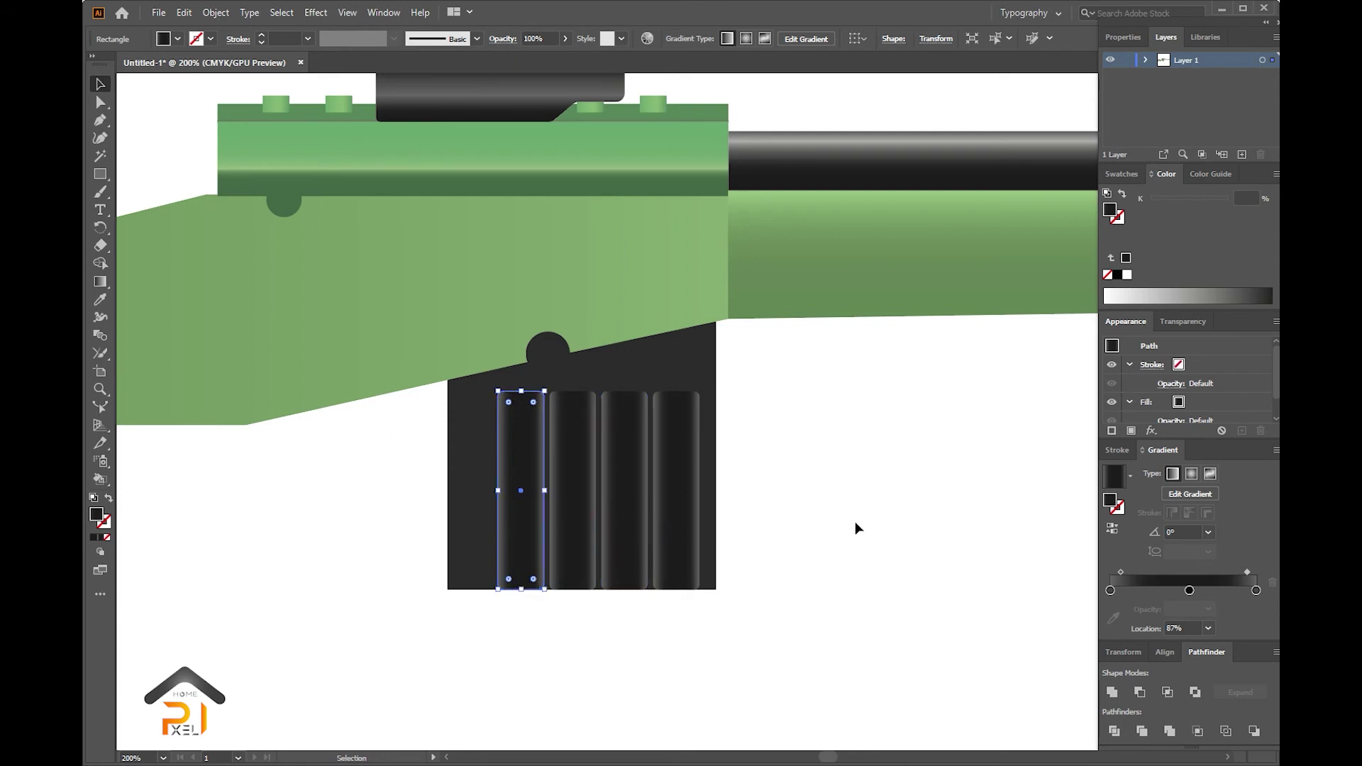
- Group the four magazine ribs and send them behind the stock
{"action": "left_click", "coordinate": [854, 521]}
{"action": "key", "text": "ctrl+0"}
{"action": "scroll", "coordinate": [729, 536], "scroll_direction": "up", "scroll_amount": 5}
{"action": "left_click", "coordinate": [666, 310]}
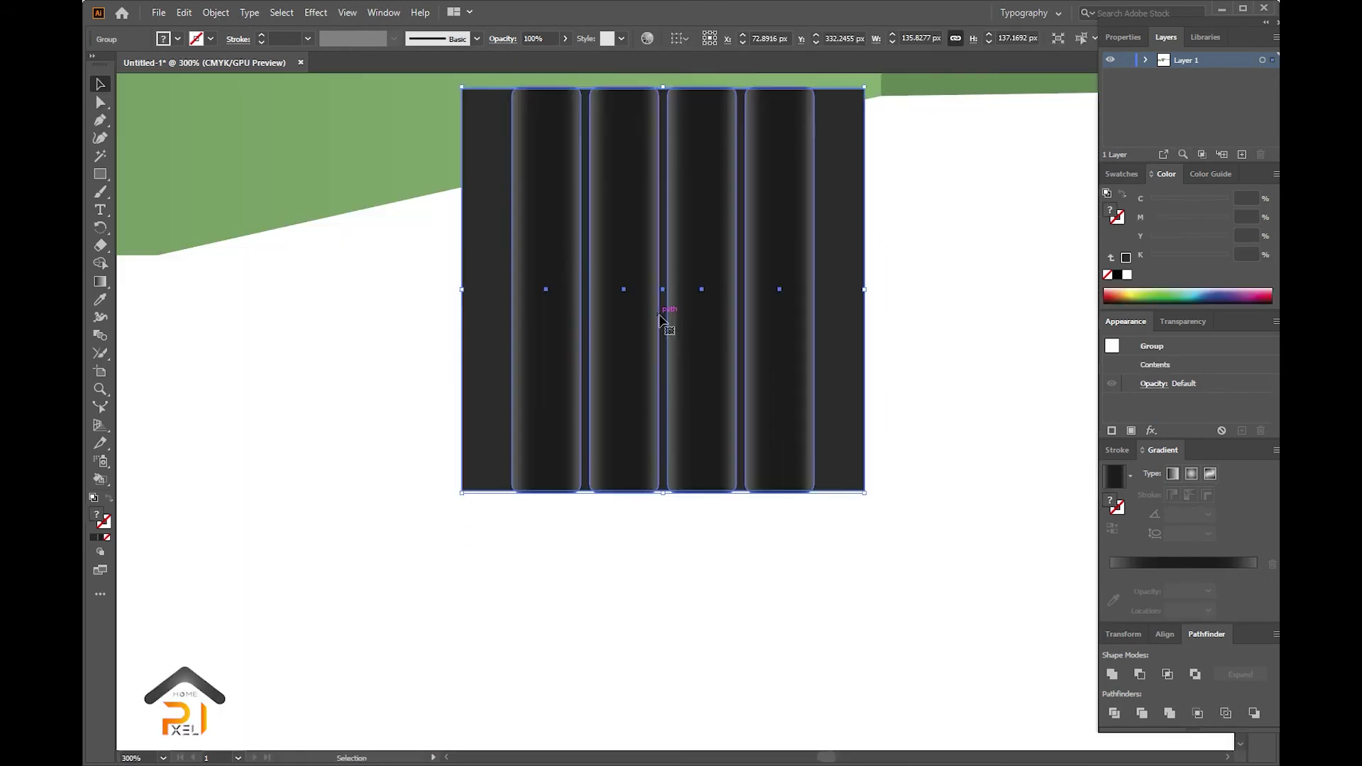
{"action": "right_click", "coordinate": [768, 326]}
{"action": "left_click", "coordinate": [957, 559]}
{"action": "key", "text": "ctrl+0"}
- Pull the green forward stock's bottom edge down
{"action": "scroll", "coordinate": [785, 456], "scroll_direction": "up", "scroll_amount": 4}
{"action": "key", "text": "a"}
{"action": "left_click", "coordinate": [674, 470]}
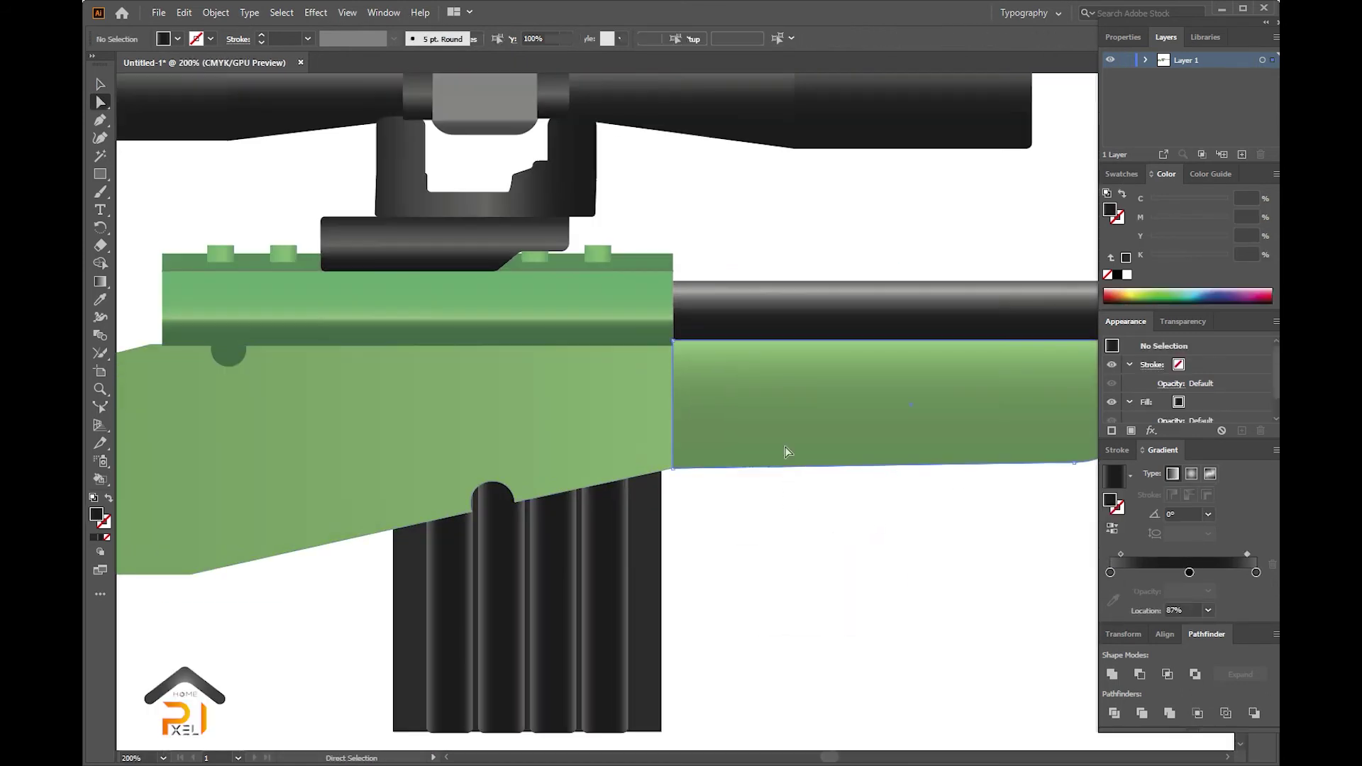
{"action": "left_click_drag", "start_coordinate": [896, 471], "coordinate": [896, 500]}
- Draw a dark rectangle below the stock
{"action": "key", "text": "ctrl+0"}
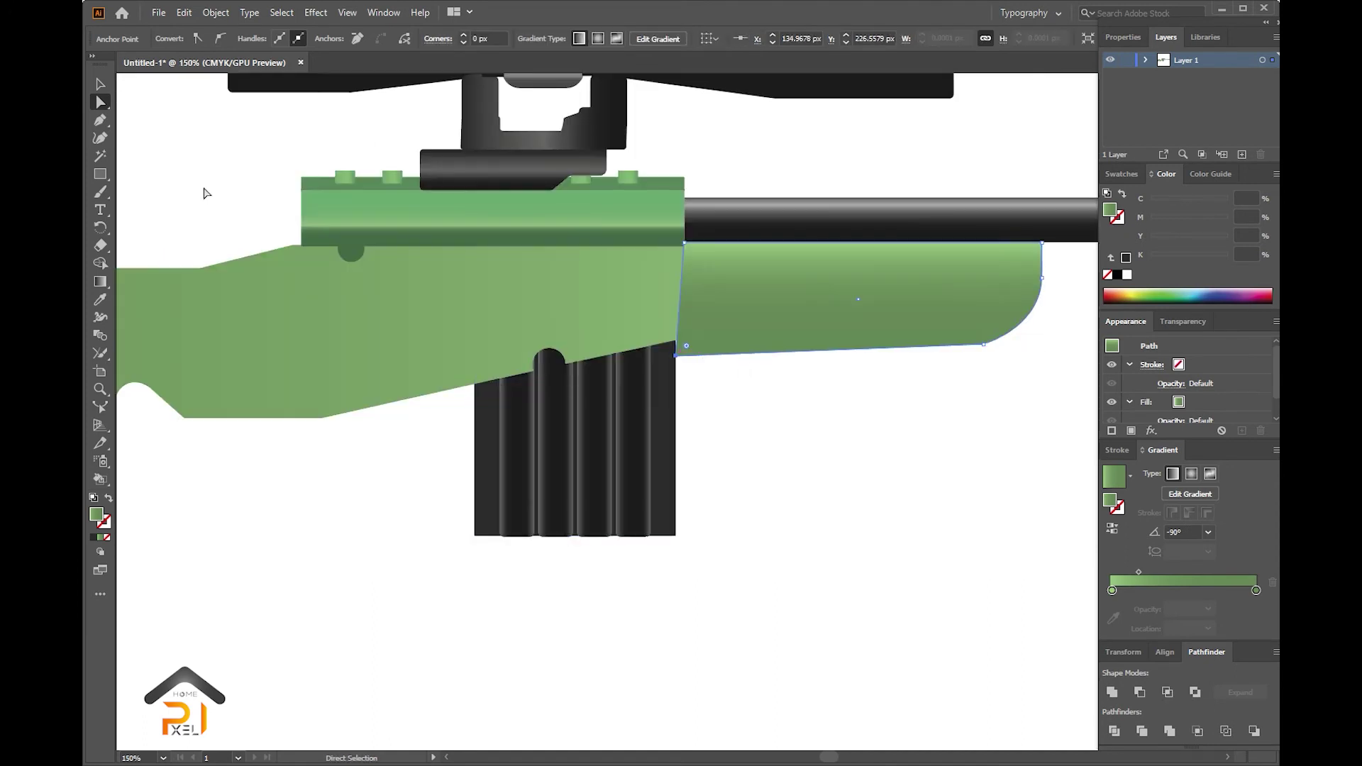
{"action": "key", "text": "l"}
{"action": "scroll", "coordinate": [204, 191], "scroll_direction": "up", "scroll_amount": 3}
{"action": "left_click", "coordinate": [100, 174]}
{"action": "left_click", "coordinate": [163, 174]}
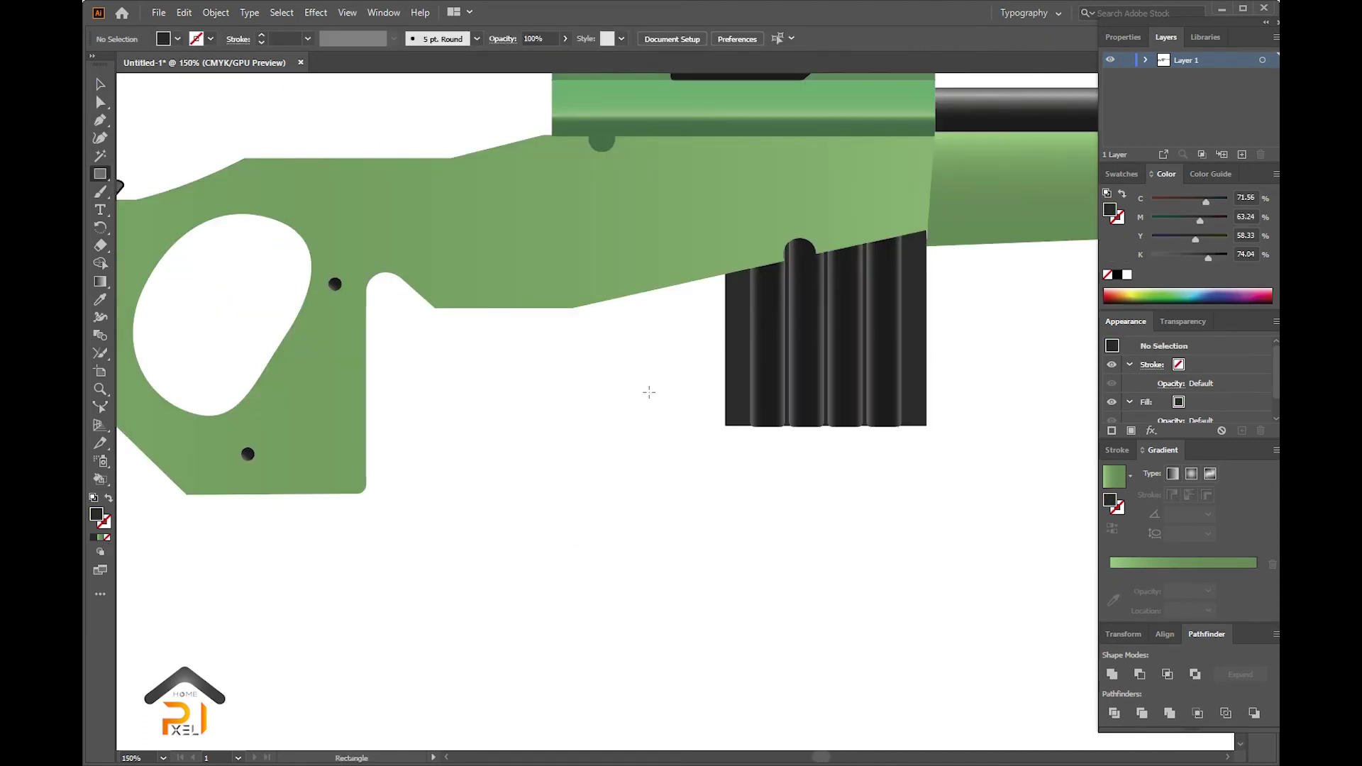
{"action": "mouse_move", "coordinate": [643, 386]}
{"action": "left_mouse_down"}
{"action": "mouse_move", "coordinate": [502, 489]}
{"action": "mouse_move", "coordinate": [506, 474]}
{"action": "left_mouse_up"}
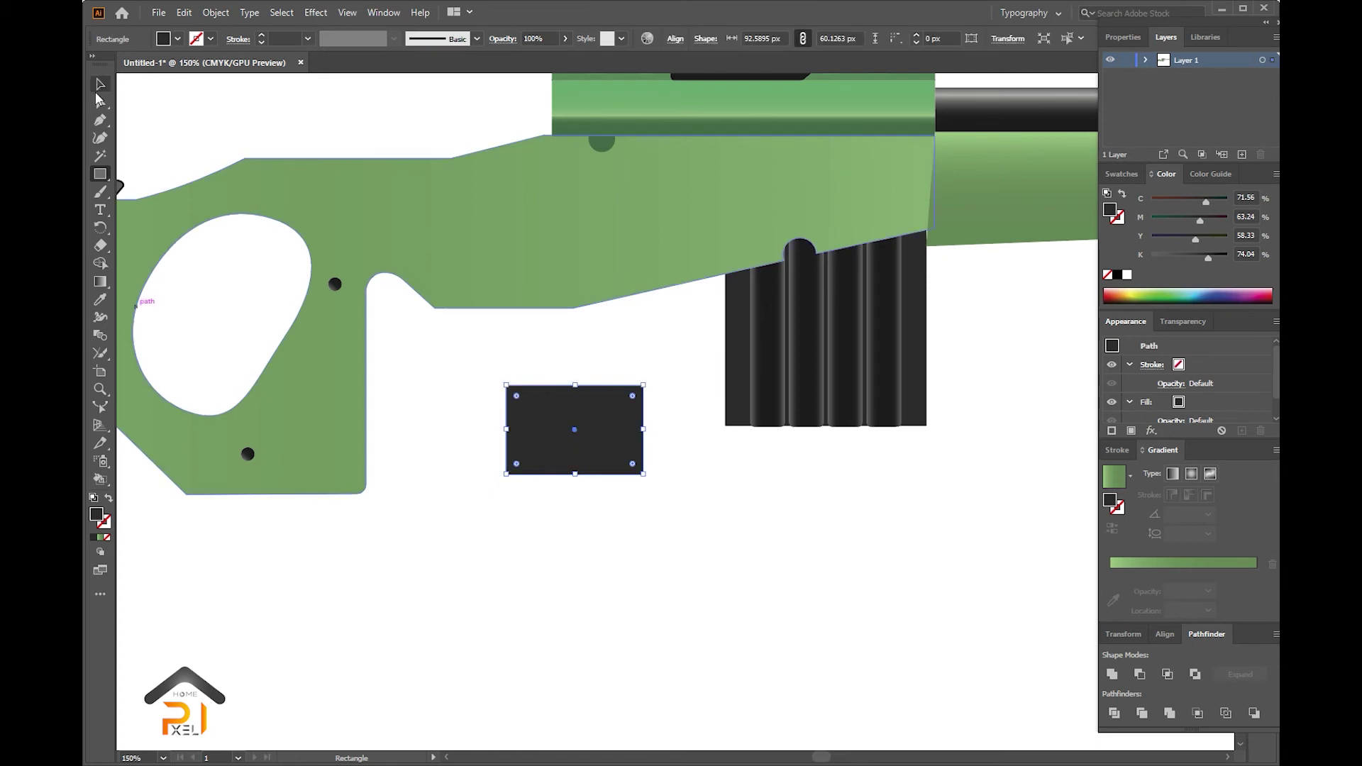
- Round the dark rectangle's corners fully into a pill shape
{"action": "key", "text": "v"}
{"action": "key", "text": "a"}
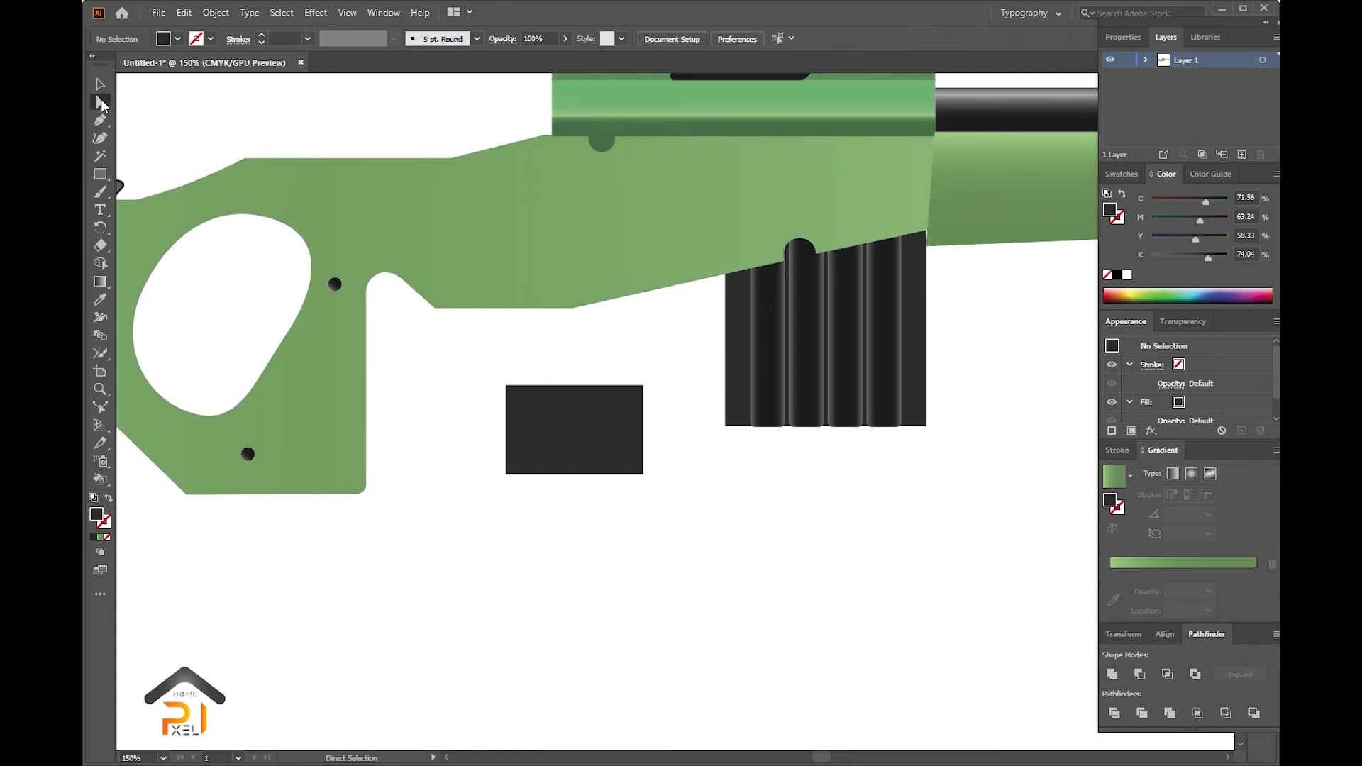
{"action": "left_click_drag", "start_coordinate": [635, 476], "coordinate": [635, 470]}
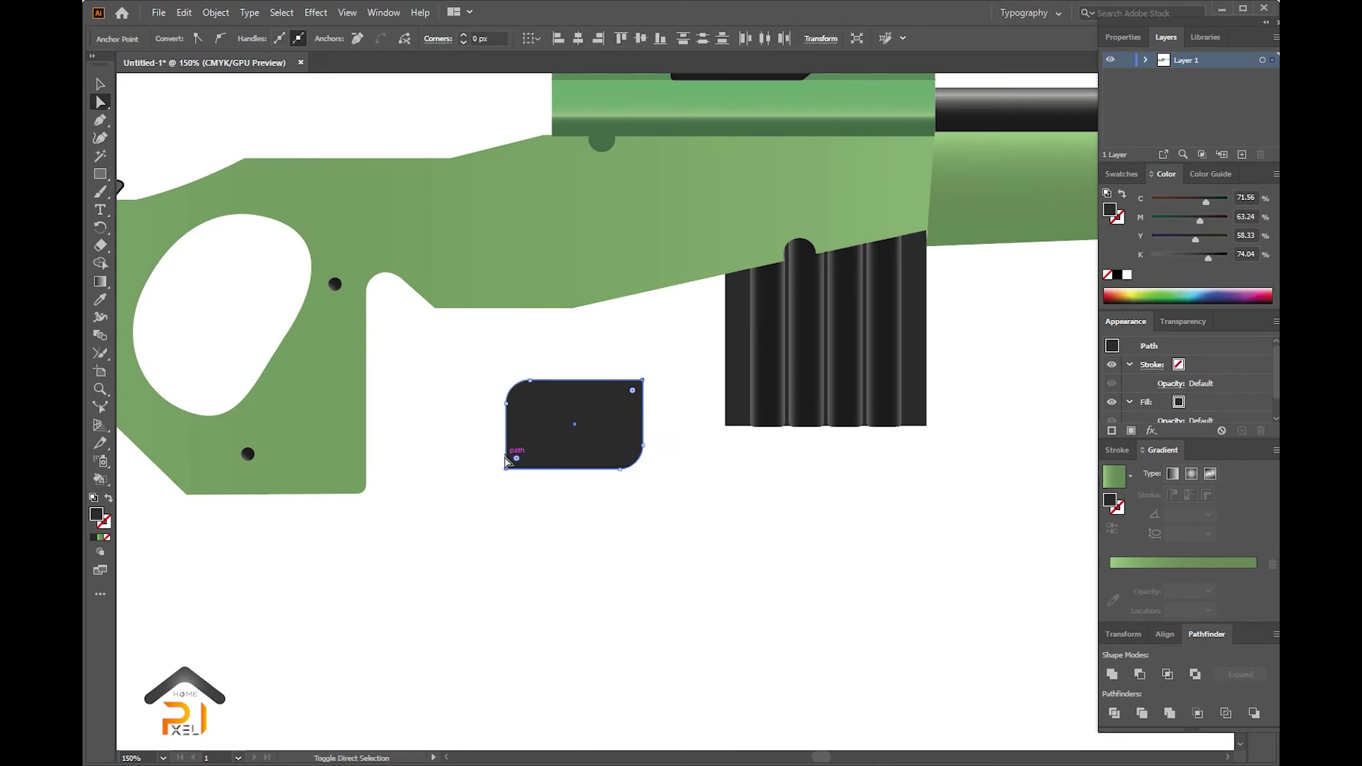
{"action": "key", "text": "ctrl+equal"}
{"action": "left_click_drag", "start_coordinate": [479, 387], "coordinate": [525, 420]}
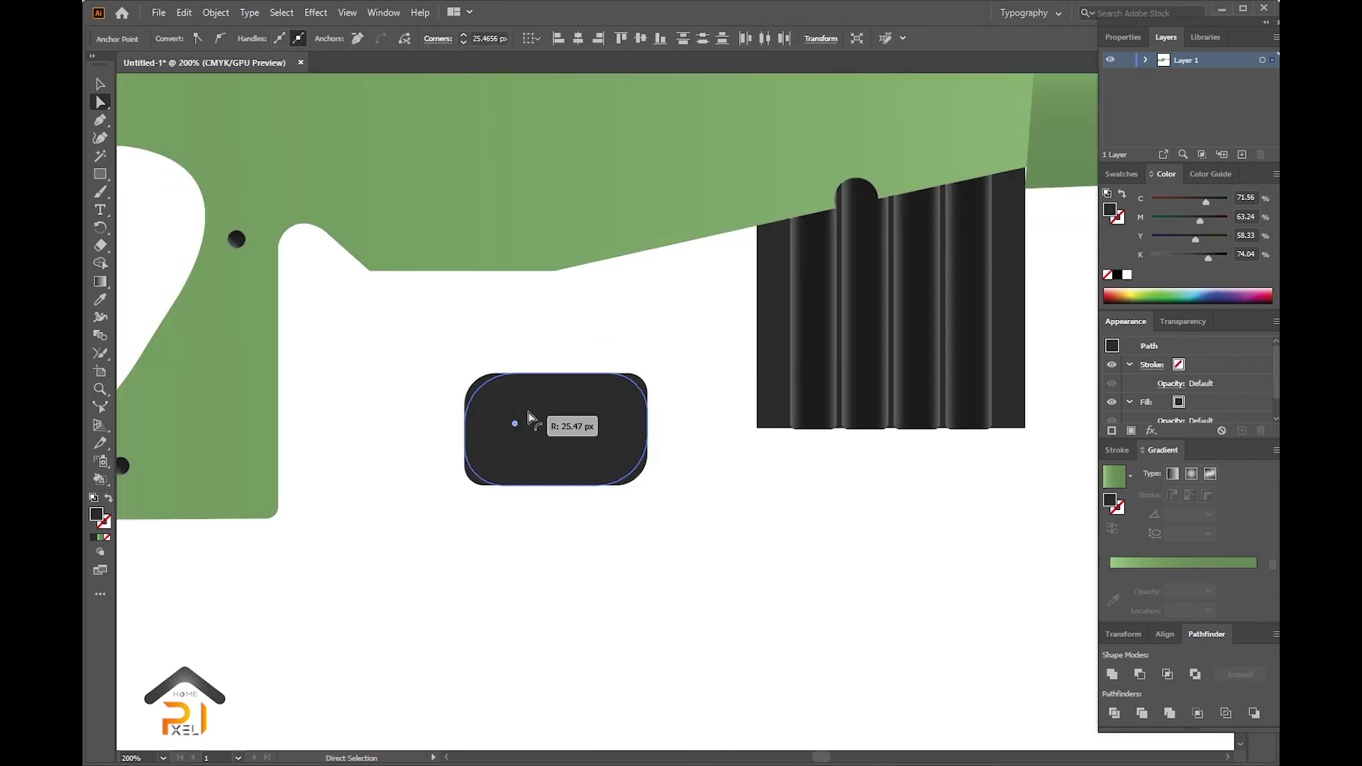
{"action": "left_click", "coordinate": [664, 512]}
- Place the pill inside the green stock and cut it out as a compound path
{"action": "left_click_drag", "start_coordinate": [594, 457], "coordinate": [589, 447]}
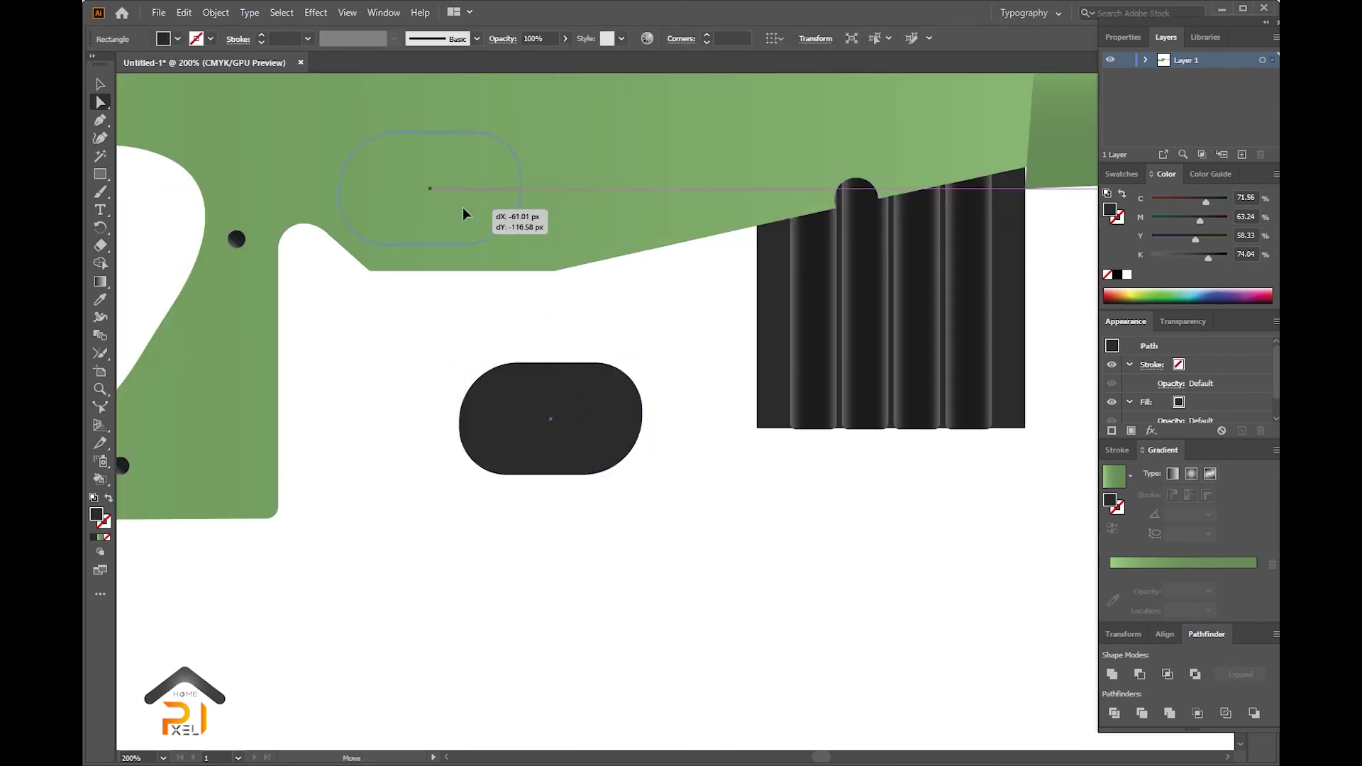
{"action": "left_click_drag", "start_coordinate": [517, 306], "coordinate": [462, 207]}
{"action": "key", "text": "ctrl+0"}
{"action": "scroll", "coordinate": [588, 470], "scroll_direction": "up", "scroll_amount": 3}
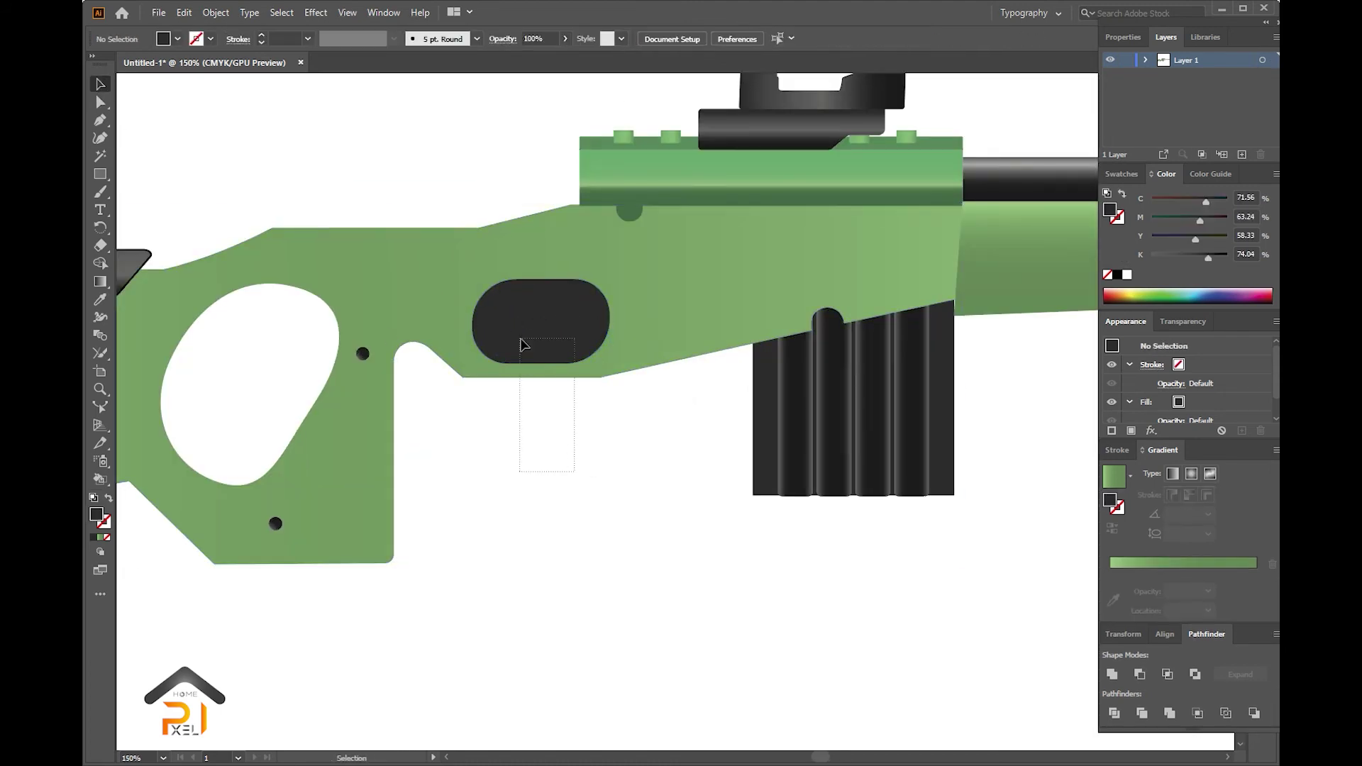
{"action": "left_click_drag", "start_coordinate": [601, 491], "coordinate": [544, 358]}
{"action": "key", "text": "ctrl+8"}
{"action": "key", "text": "ctrl+equal"}
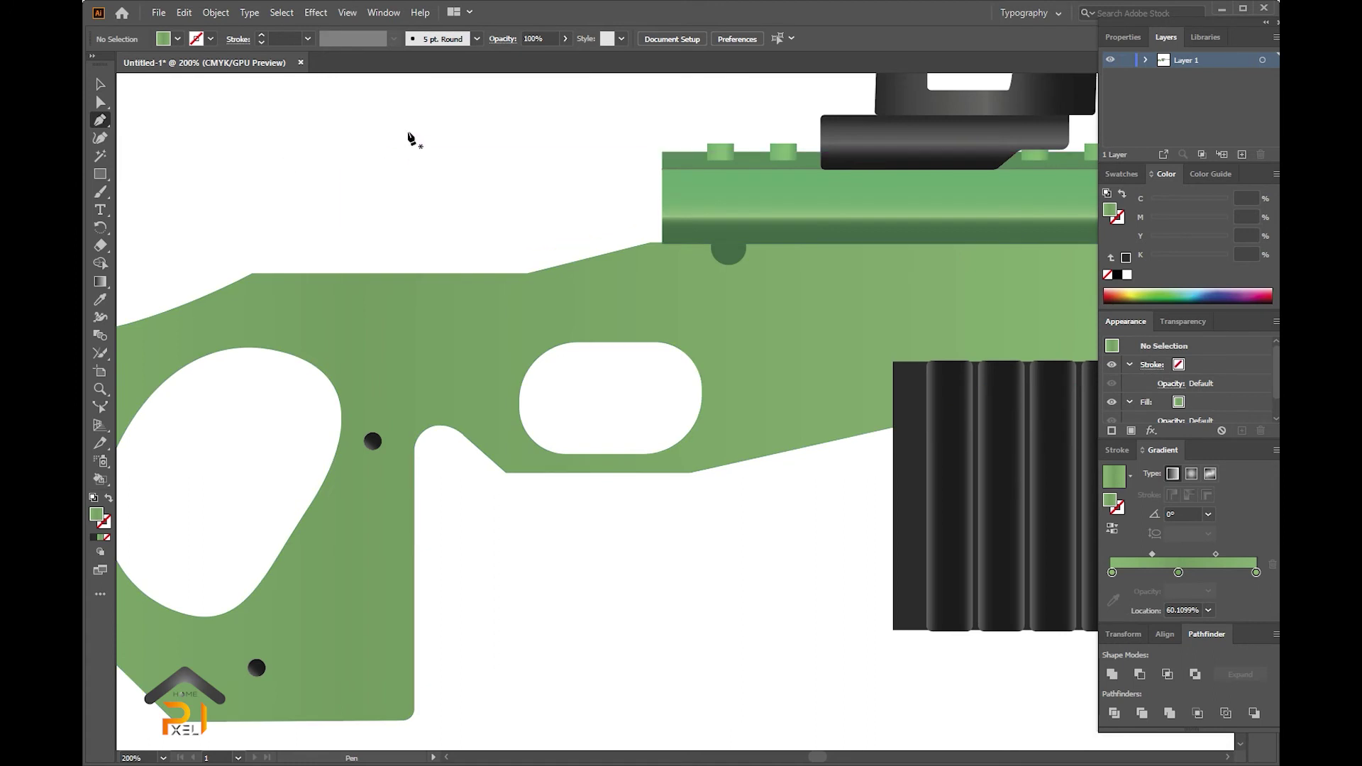
- Draw a curved trigger shape inside the grip opening with the Pen tool
{"action": "scroll", "coordinate": [615, 379], "scroll_direction": "up", "scroll_amount": 1}
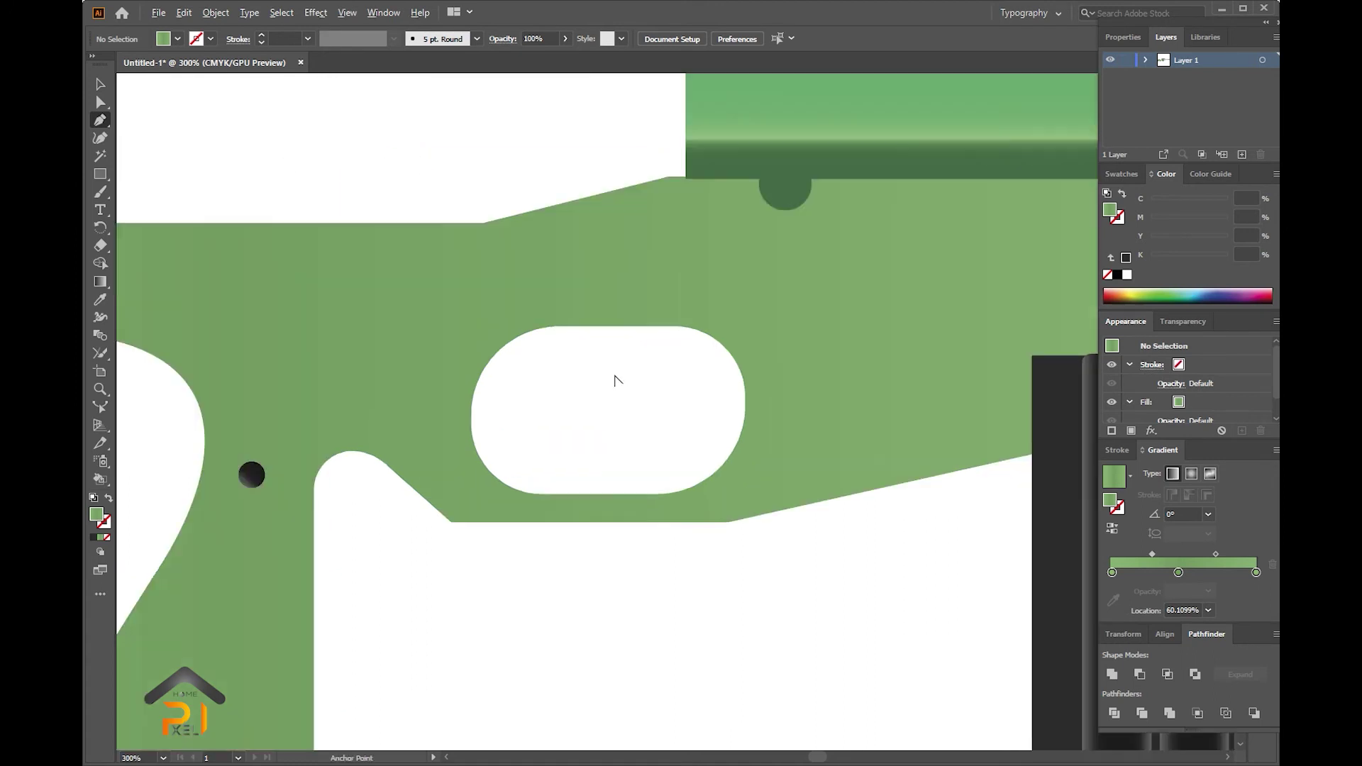
{"action": "left_click", "coordinate": [564, 326]}
{"action": "left_click_drag", "start_coordinate": [608, 452], "coordinate": [612, 458]}
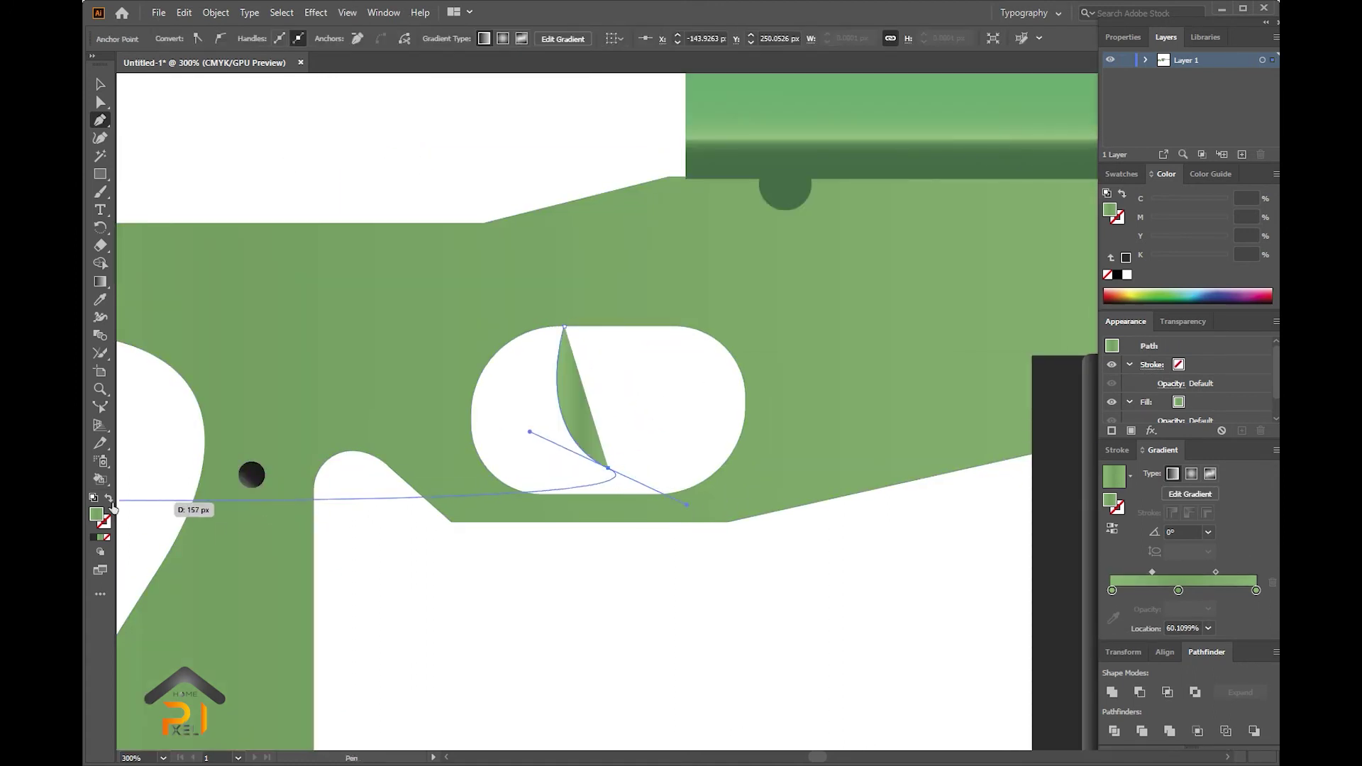
{"action": "left_click", "coordinate": [93, 537]}
{"action": "scroll", "coordinate": [610, 473], "scroll_direction": "up", "scroll_amount": 3}
{"action": "left_click_drag", "start_coordinate": [601, 446], "coordinate": [627, 429]}
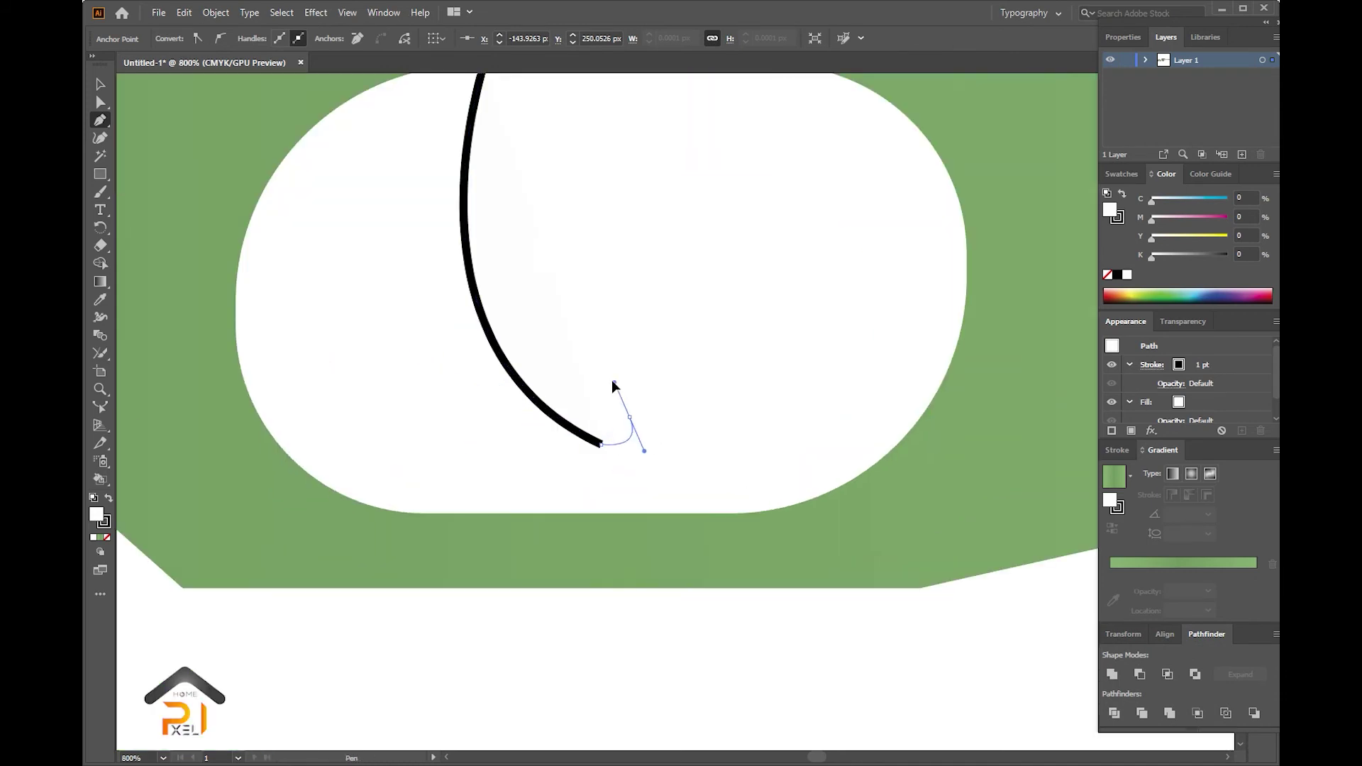
{"action": "scroll", "coordinate": [630, 420], "scroll_direction": "down", "scroll_amount": 1}
{"action": "left_click_drag", "start_coordinate": [553, 334], "coordinate": [610, 200]}
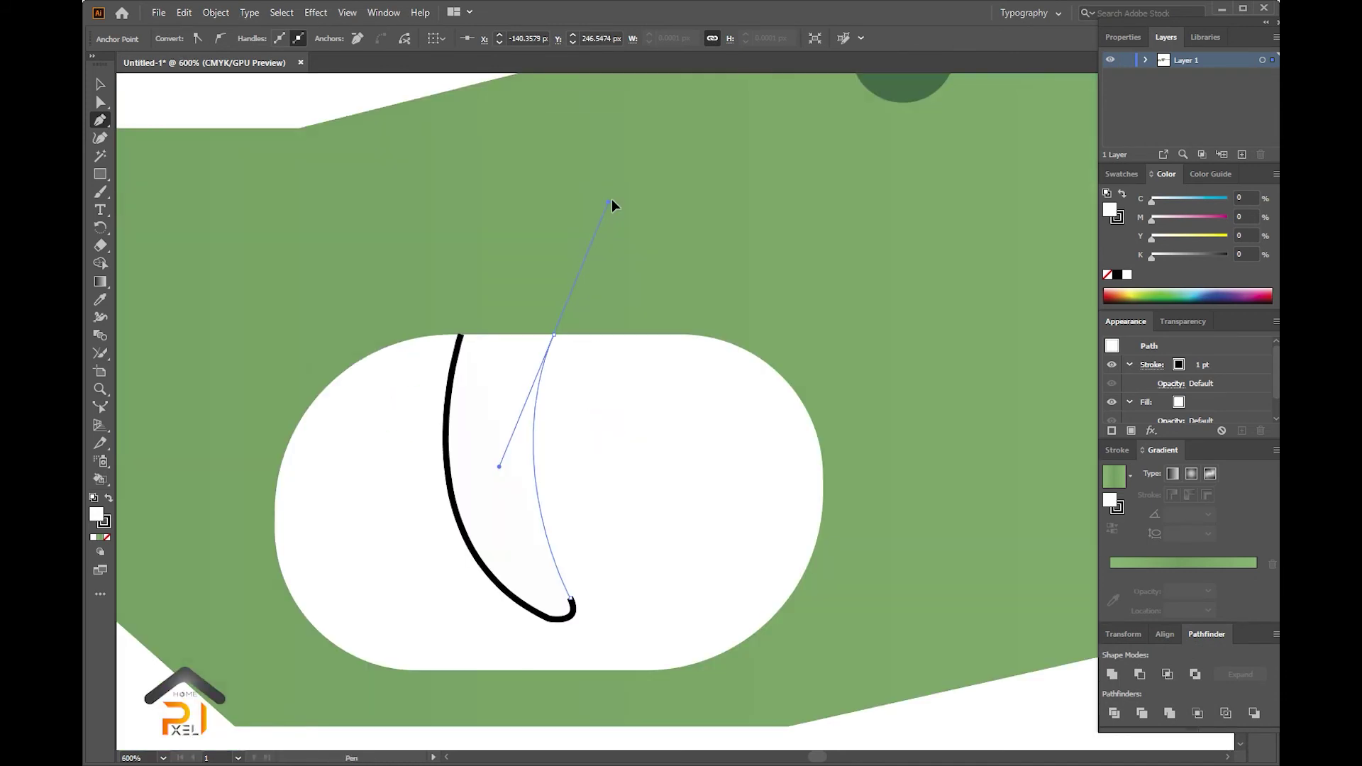
{"action": "left_click", "coordinate": [459, 334]}
- Fill the trigger with dark gray #333333 and remove its outline
{"action": "left_click", "coordinate": [98, 87]}
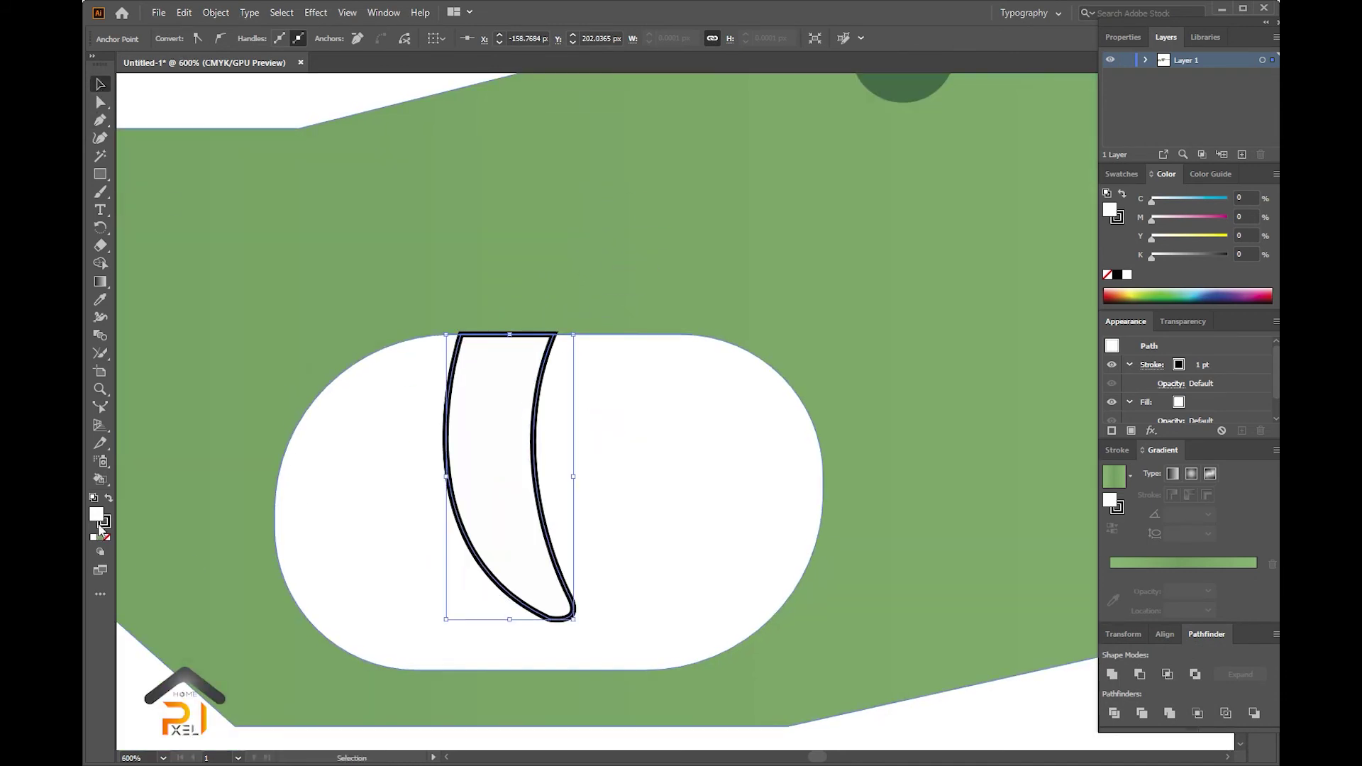
{"action": "double_click", "coordinate": [106, 518]}
{"action": "left_click", "coordinate": [1060, 504]}
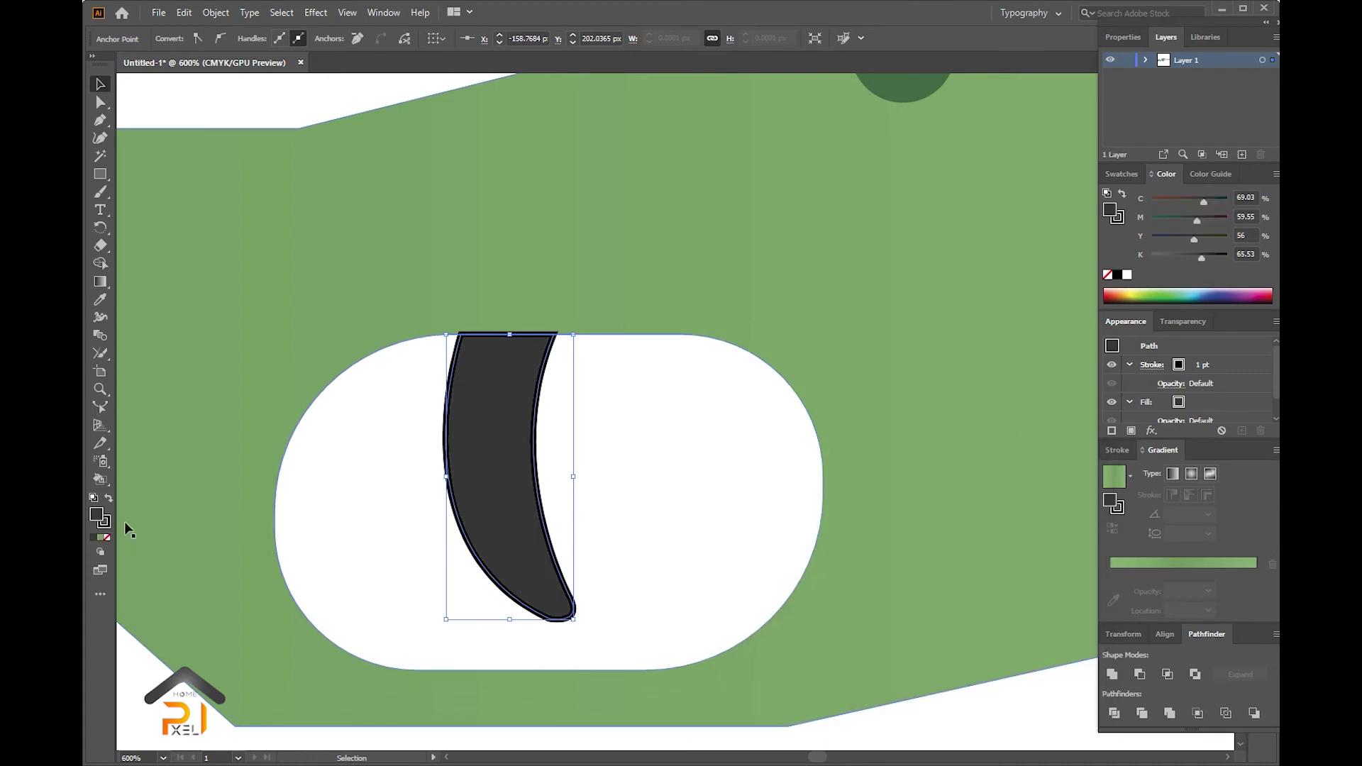
{"action": "left_click", "coordinate": [107, 538]}
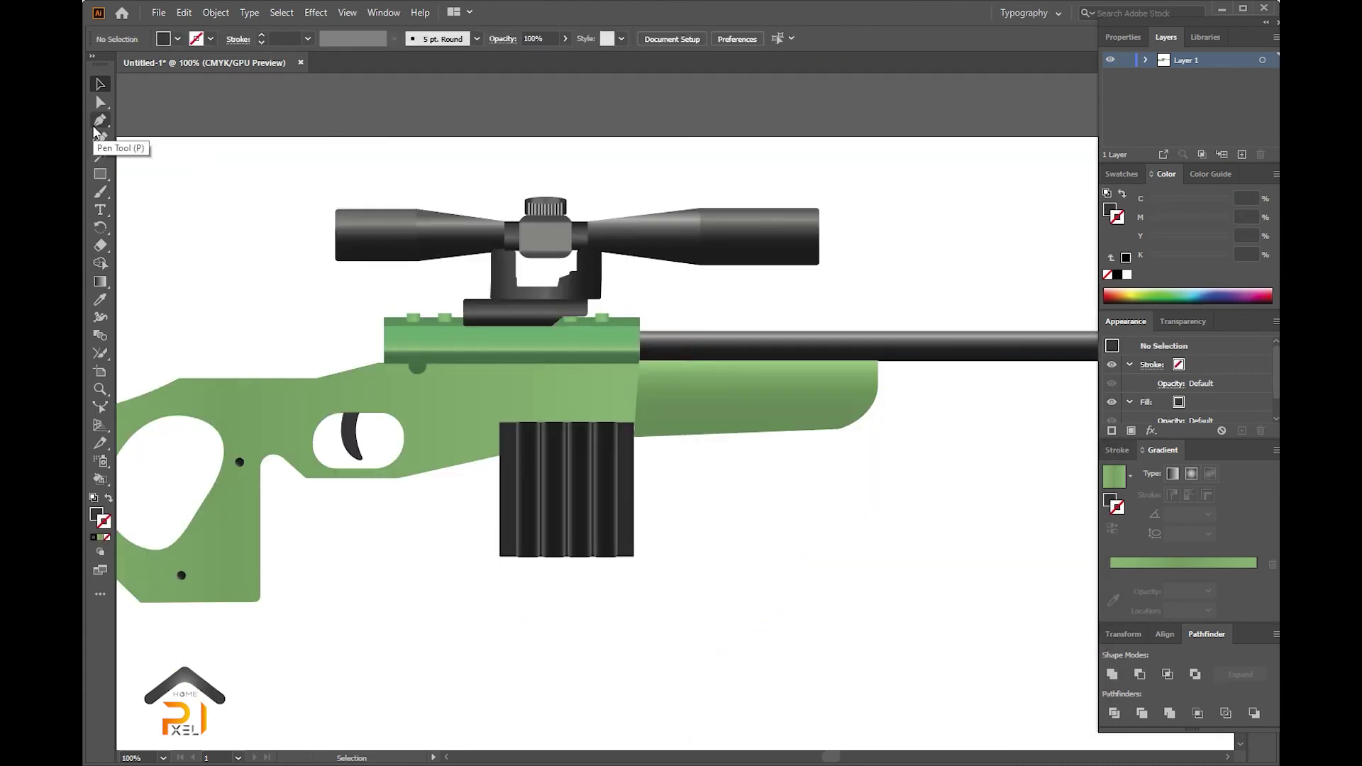
- Draw a small rounded slot on the forend
{"action": "left_click_drag", "start_coordinate": [107, 178], "coordinate": [177, 273]}
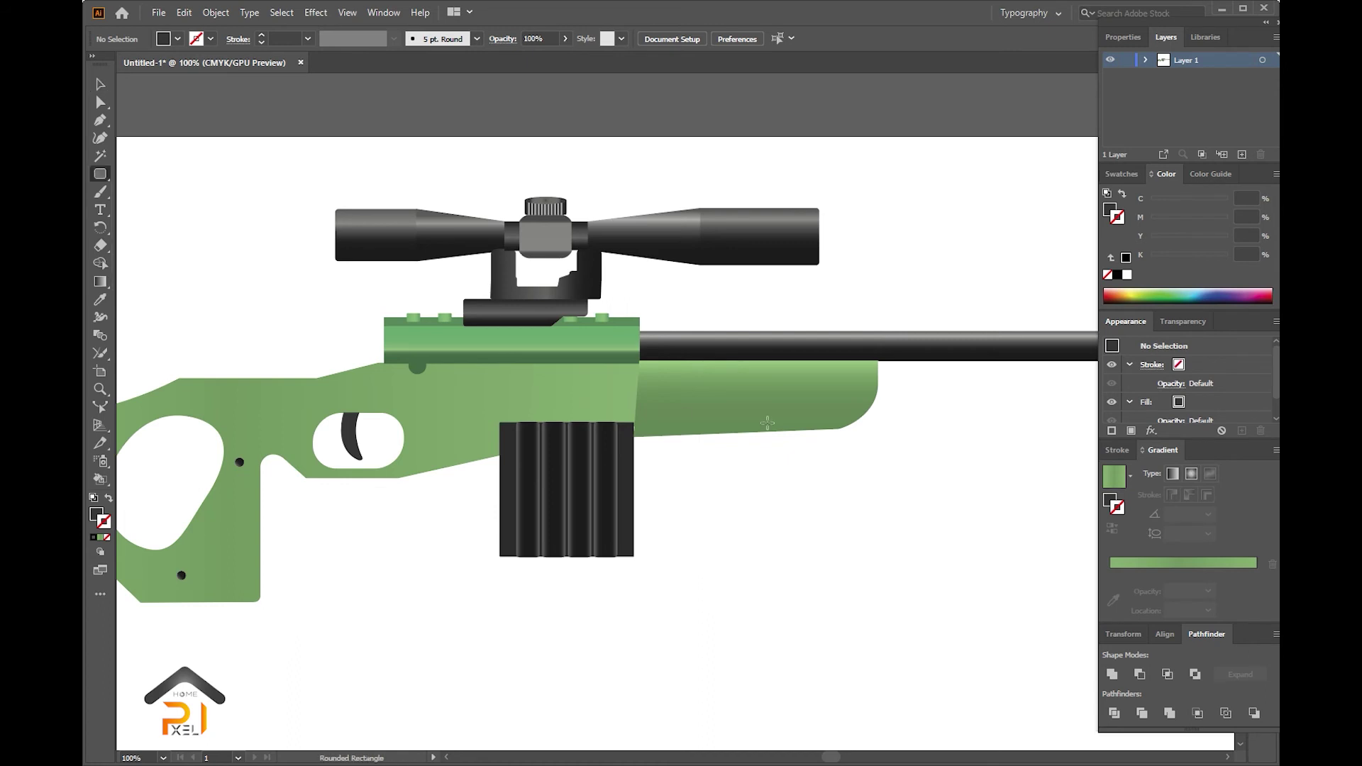
{"action": "scroll", "coordinate": [761, 416], "scroll_direction": "up", "scroll_amount": 1}
{"action": "left_click_drag", "start_coordinate": [783, 381], "coordinate": [777, 384]}
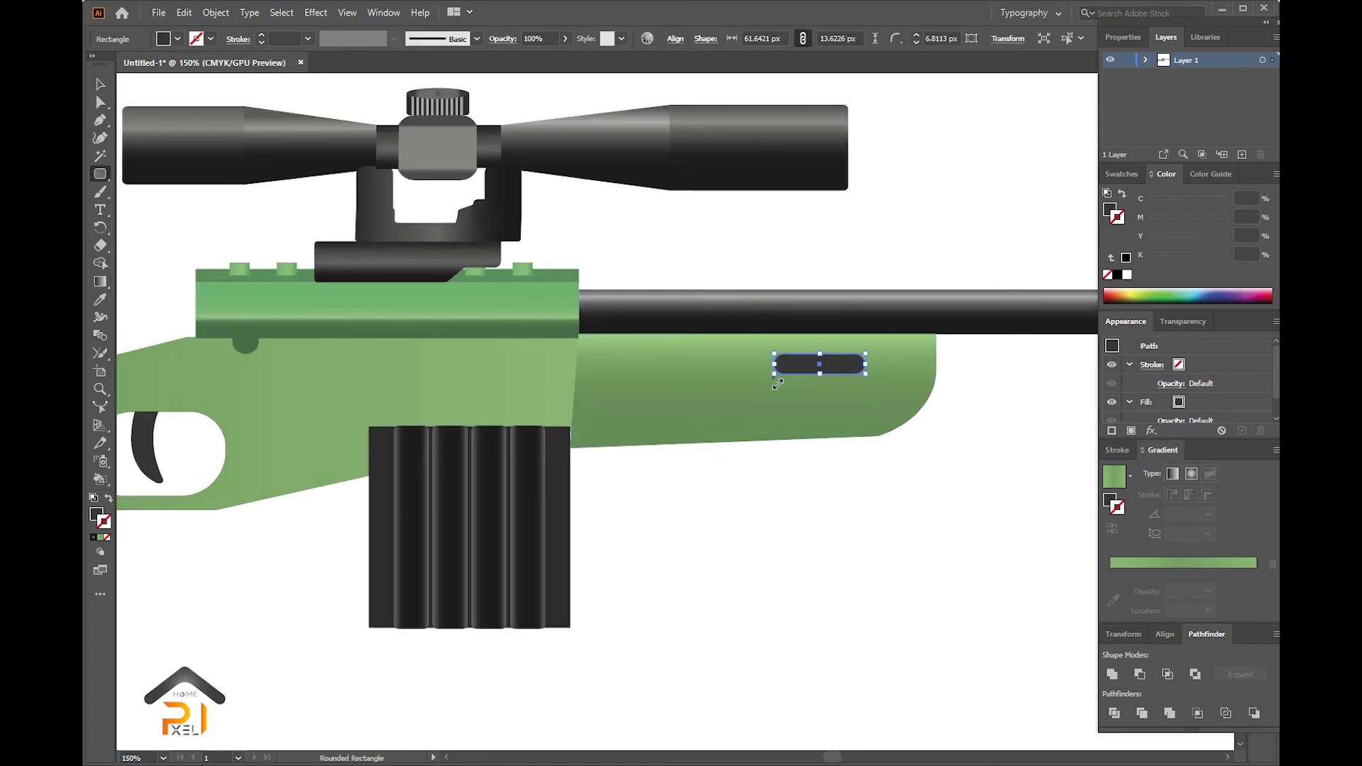
{"action": "left_click", "coordinate": [100, 299]}
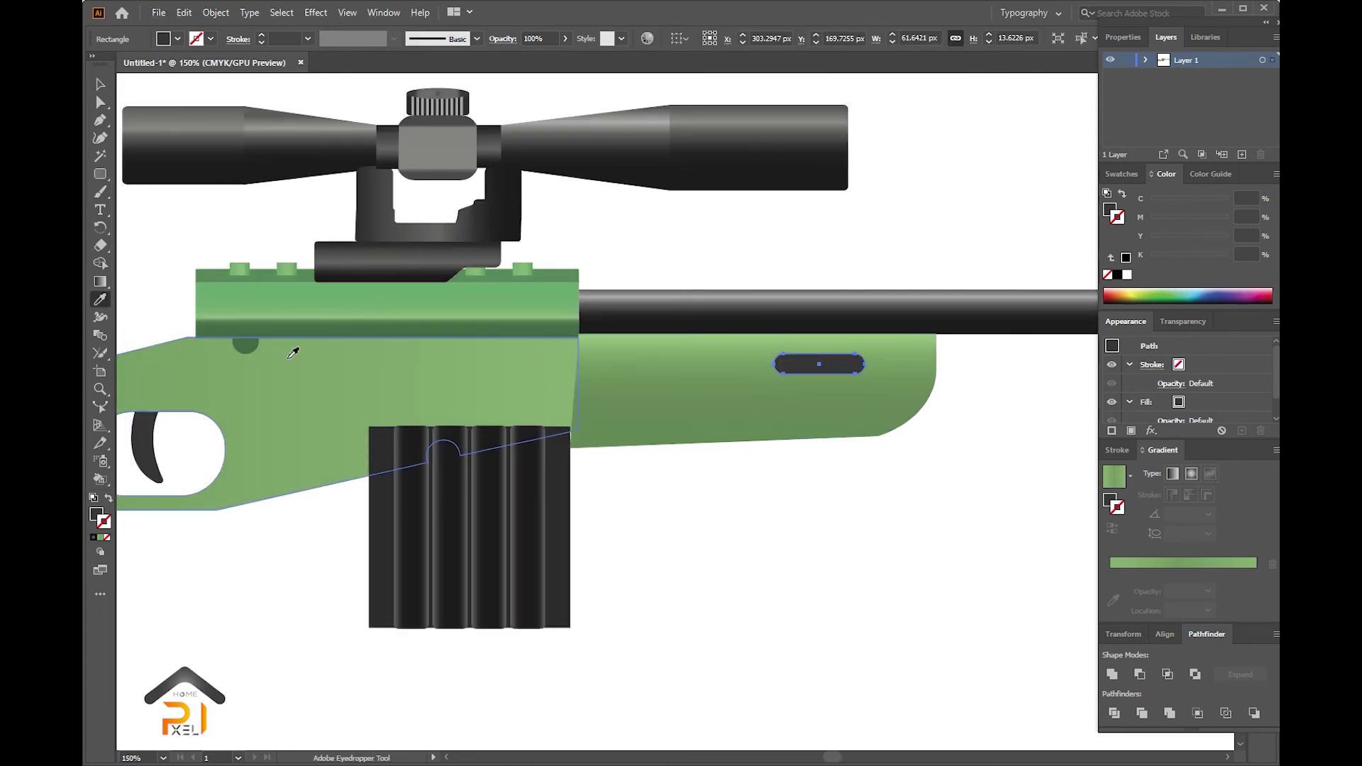
- Finish adjusting the forend slot's gradient and select the slot
{"action": "key", "text": "g"}
{"action": "scroll", "coordinate": [830, 366], "scroll_direction": "up", "scroll_amount": 2}
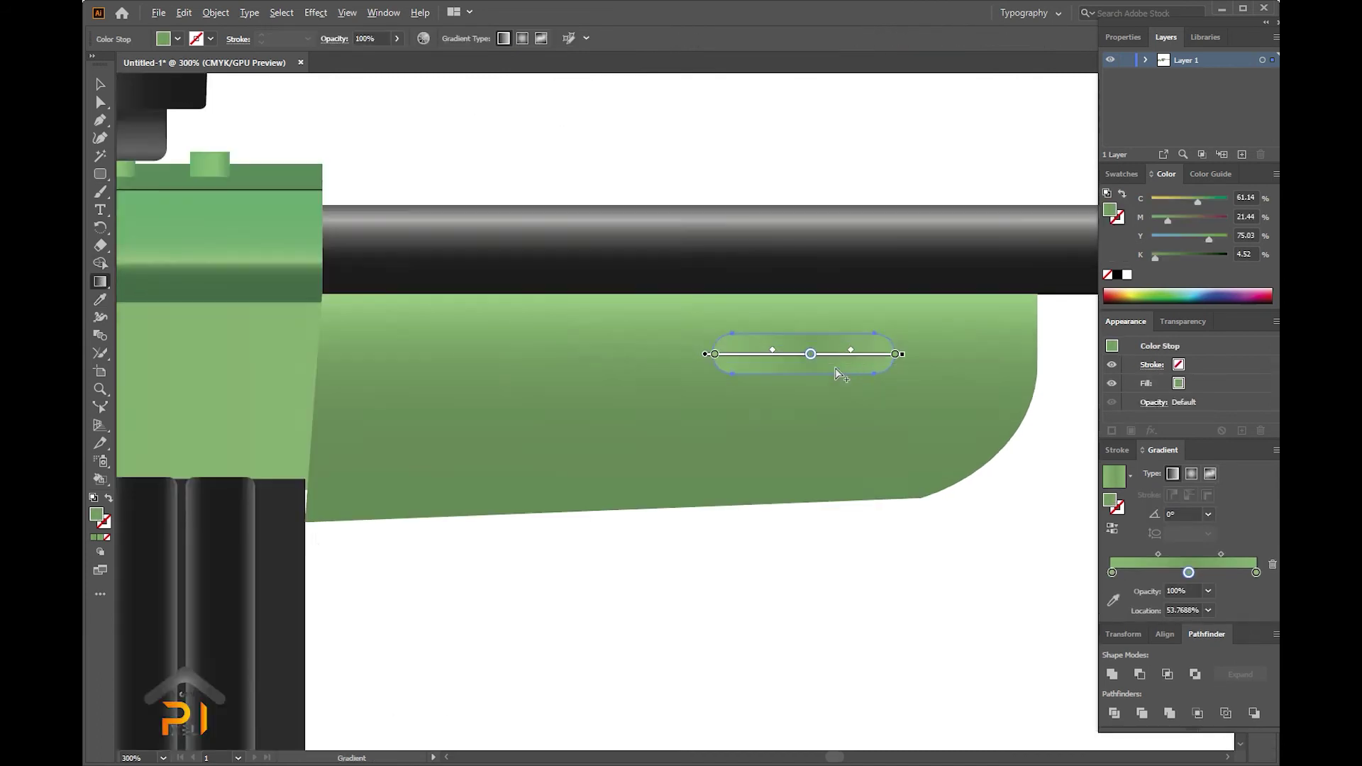
{"action": "scroll", "coordinate": [786, 385], "scroll_direction": "up", "scroll_amount": 2}
{"action": "scroll", "coordinate": [773, 380], "scroll_direction": "down", "scroll_amount": 5}
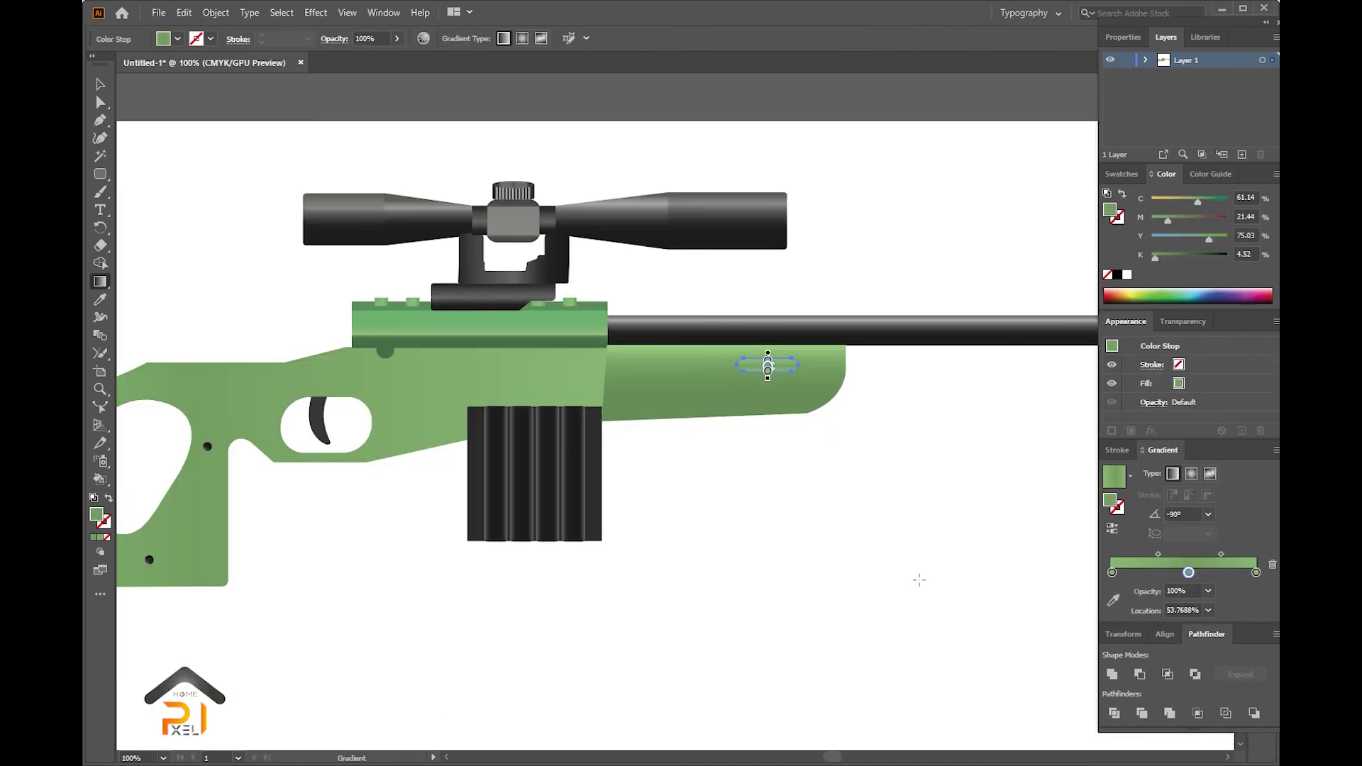
{"action": "left_click", "coordinate": [101, 85]}
{"action": "scroll", "coordinate": [796, 532], "scroll_direction": "up", "scroll_amount": 2}
{"action": "scroll", "coordinate": [780, 319], "scroll_direction": "up", "scroll_amount": 2}
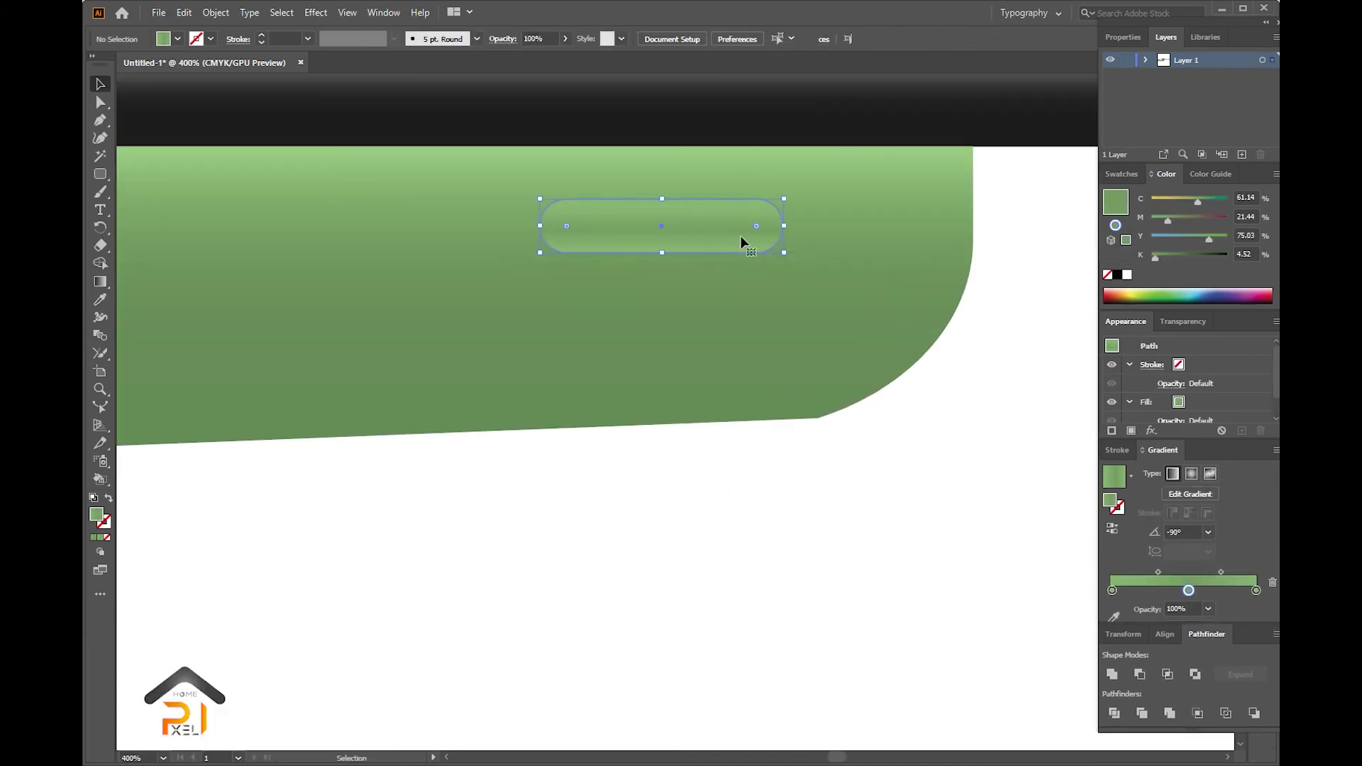
{"action": "scroll", "coordinate": [638, 426], "scroll_direction": "down", "scroll_amount": 2}
- Give the slot a black Inner Glow in Multiply mode, spreading from the Edge
{"action": "left_click", "coordinate": [316, 12]}
{"action": "left_click", "coordinate": [529, 215]}
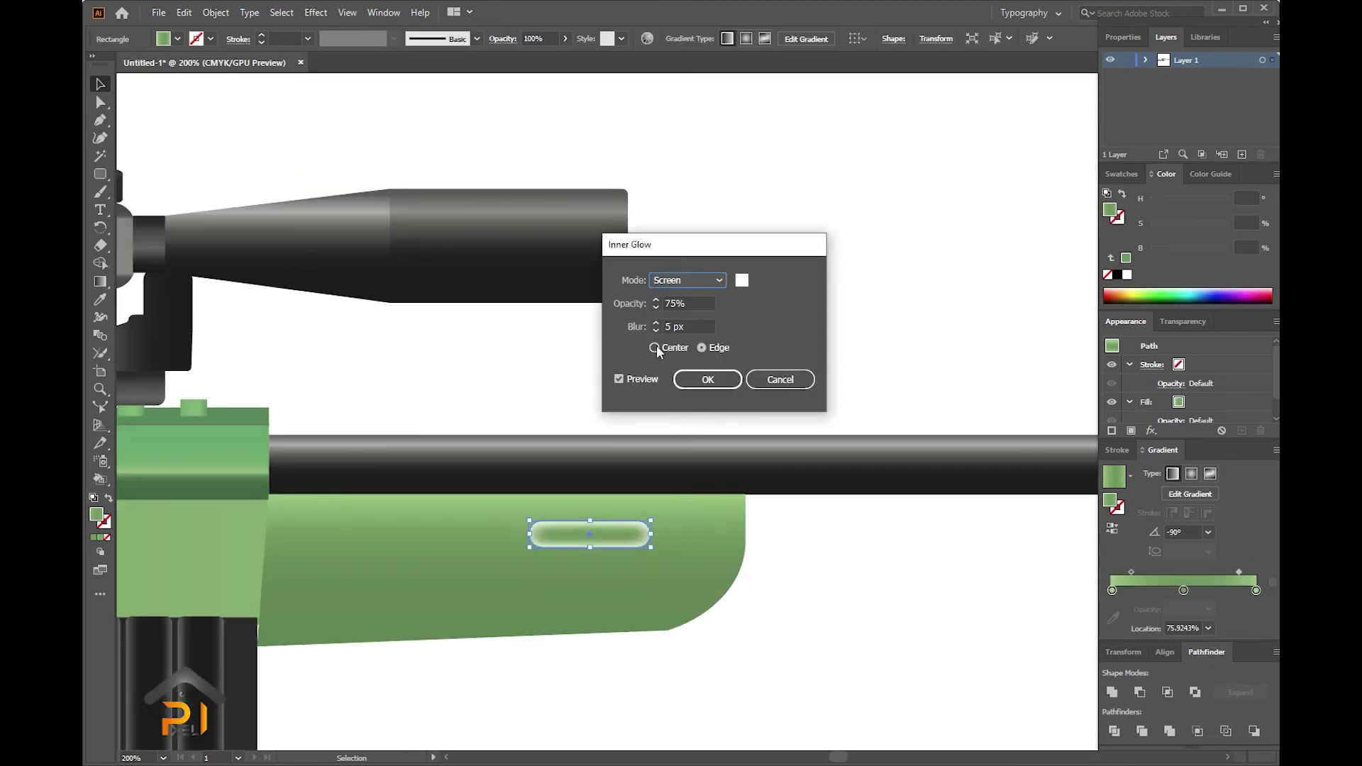
{"action": "left_click", "coordinate": [742, 280]}
{"action": "left_click", "coordinate": [1055, 501]}
{"action": "left_click", "coordinate": [701, 348]}
{"action": "left_click", "coordinate": [688, 280]}
{"action": "left_click", "coordinate": [675, 321]}
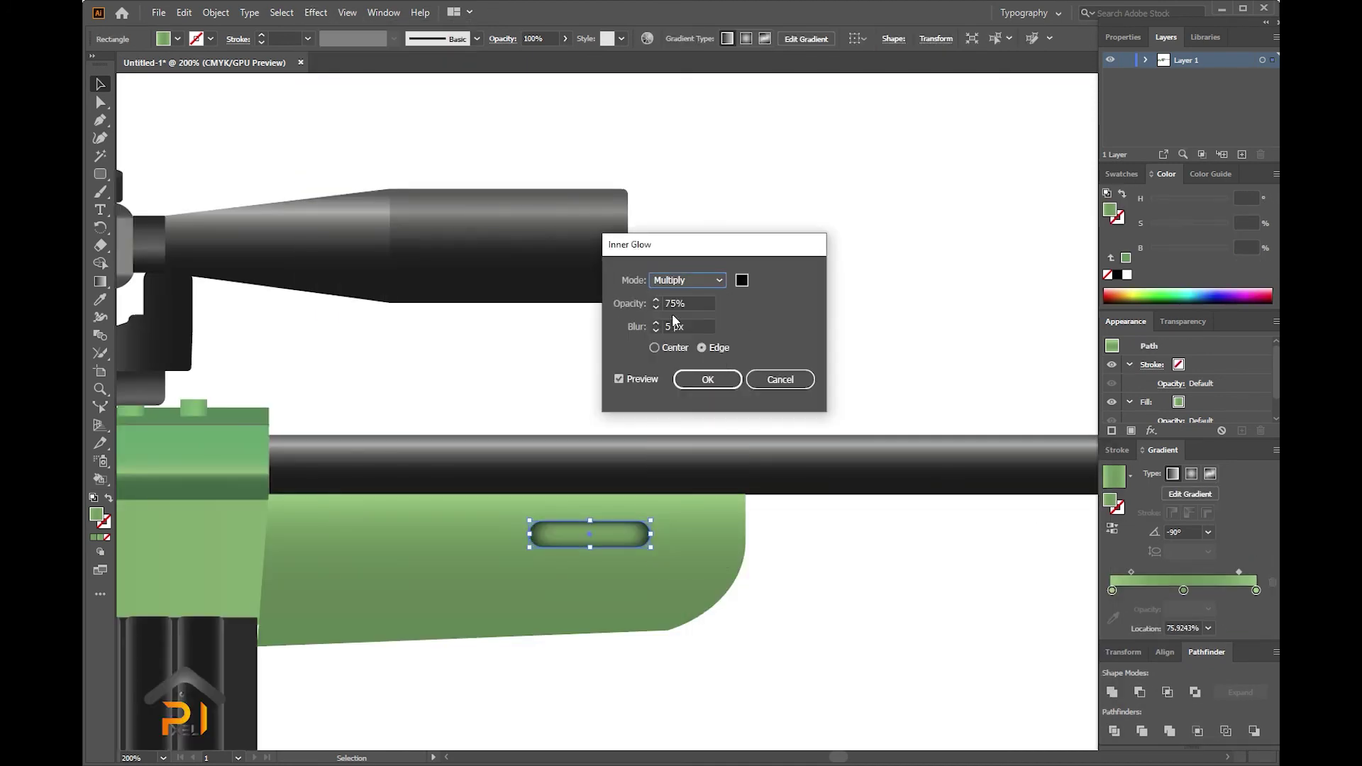
{"action": "type", "text": "3"}
{"action": "key", "text": "Return"}
- Place copies of the glowing slot along the forend and receiver, then pick a screw dot
{"action": "scroll", "coordinate": [779, 376], "scroll_direction": "down", "scroll_amount": 1}
{"action": "left_click_drag", "start_coordinate": [879, 474], "coordinate": [735, 474]}
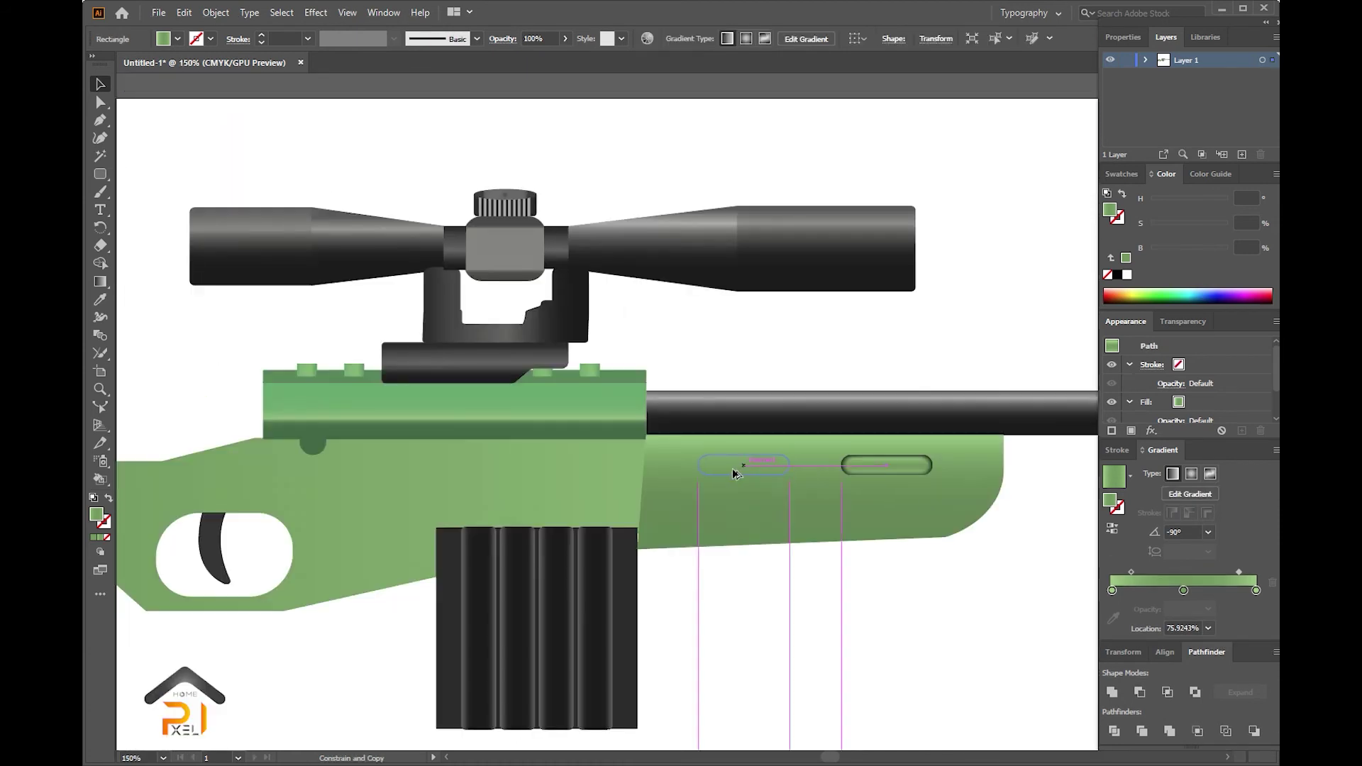
{"action": "left_click_drag", "start_coordinate": [505, 489], "coordinate": [506, 489]}
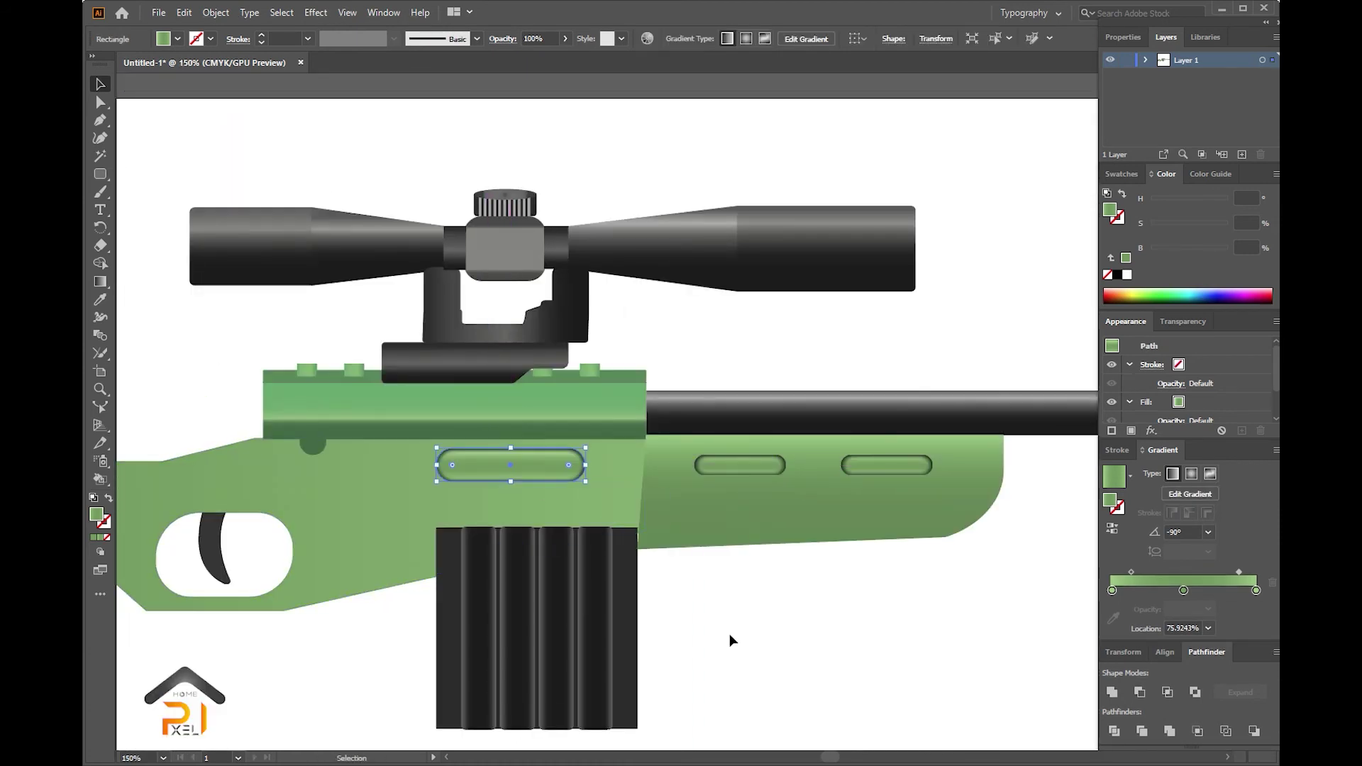
{"action": "scroll", "coordinate": [710, 624], "scroll_direction": "up", "scroll_amount": 1}
{"action": "scroll", "coordinate": [488, 688], "scroll_direction": "down", "scroll_amount": 2}
{"action": "scroll", "coordinate": [489, 688], "scroll_direction": "up", "scroll_amount": 1}
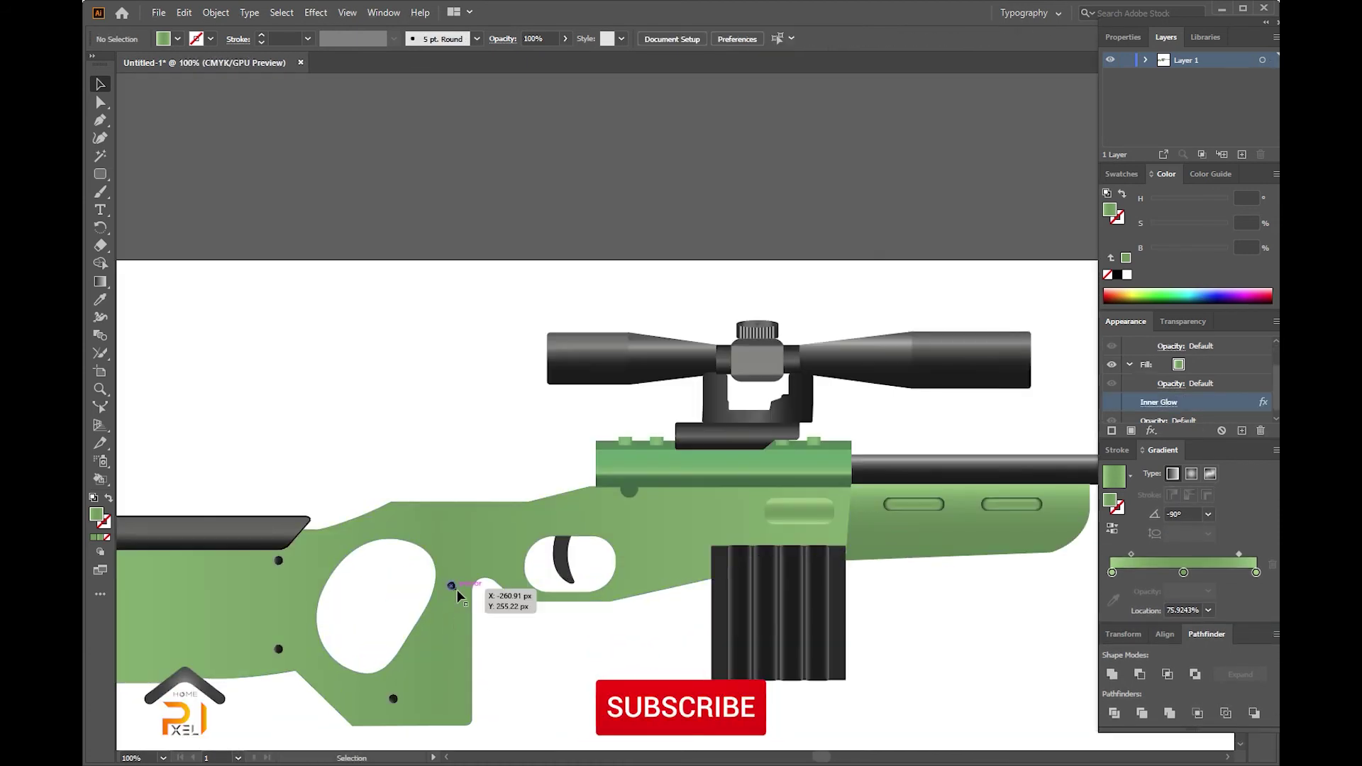
{"action": "left_click", "coordinate": [525, 516]}
- Send the magazine behind the stock using Arrange > Send to Back
{"action": "scroll", "coordinate": [540, 567], "scroll_direction": "up", "scroll_amount": 2}
{"action": "scroll", "coordinate": [709, 489], "scroll_direction": "down", "scroll_amount": 1}
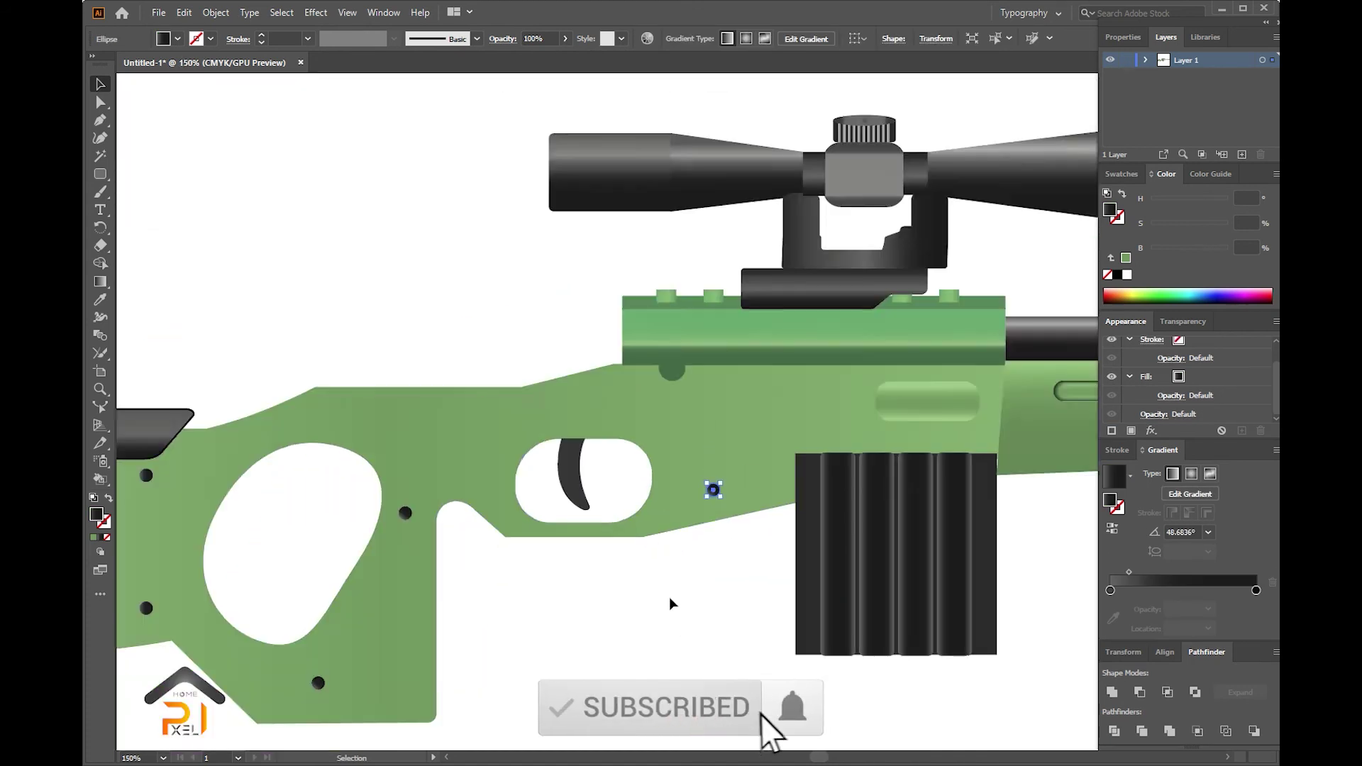
{"action": "scroll", "coordinate": [458, 349], "scroll_direction": "up", "scroll_amount": 1}
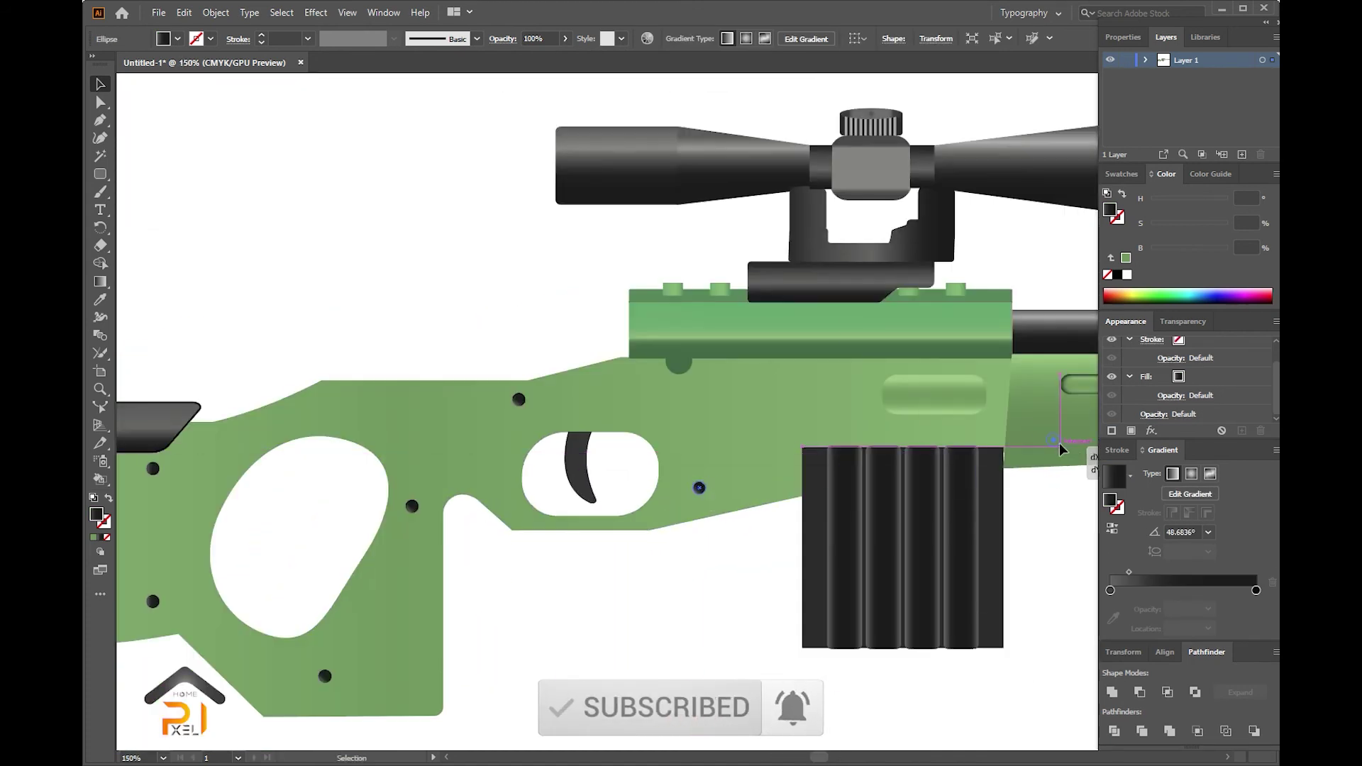
{"action": "scroll", "coordinate": [742, 535], "scroll_direction": "down", "scroll_amount": 2}
{"action": "scroll", "coordinate": [612, 502], "scroll_direction": "up", "scroll_amount": 1}
{"action": "scroll", "coordinate": [611, 503], "scroll_direction": "up", "scroll_amount": 1}
{"action": "right_click", "coordinate": [526, 582]}
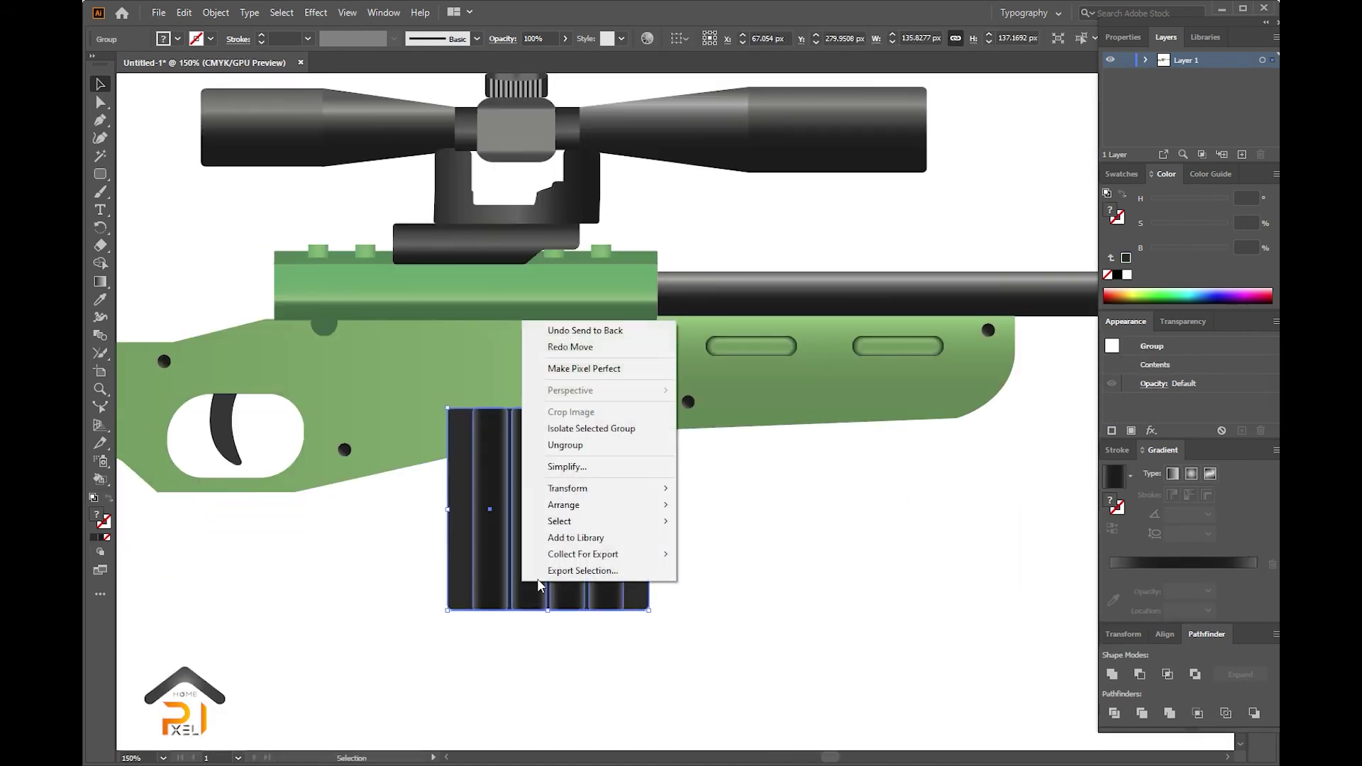
{"action": "left_click", "coordinate": [731, 553]}
{"action": "left_click", "coordinate": [705, 589]}
- Draw small dark rectangular bands across the scope's front end
{"action": "key", "text": "ctrl+minus"}
{"action": "key", "text": "ctrl+minus"}
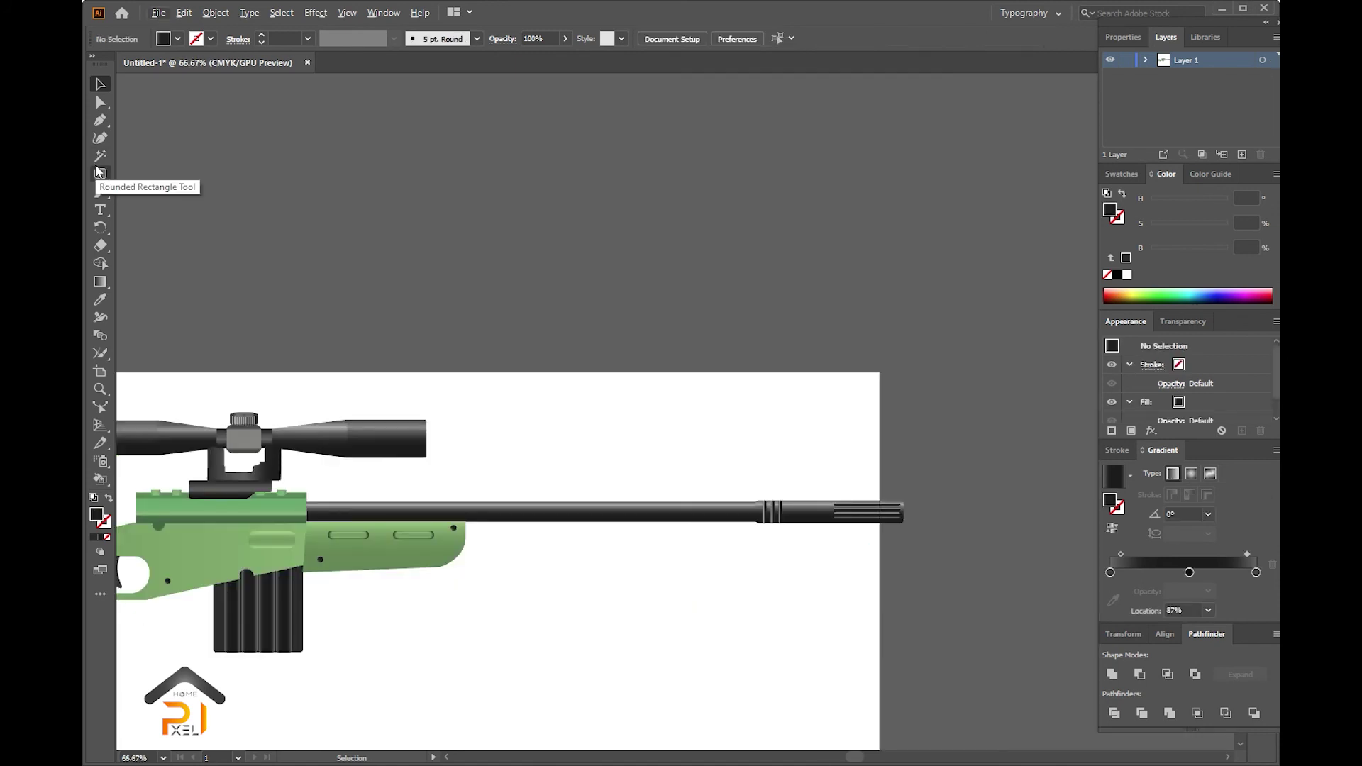
{"action": "left_click", "coordinate": [100, 173]}
{"action": "left_click", "coordinate": [131, 175]}
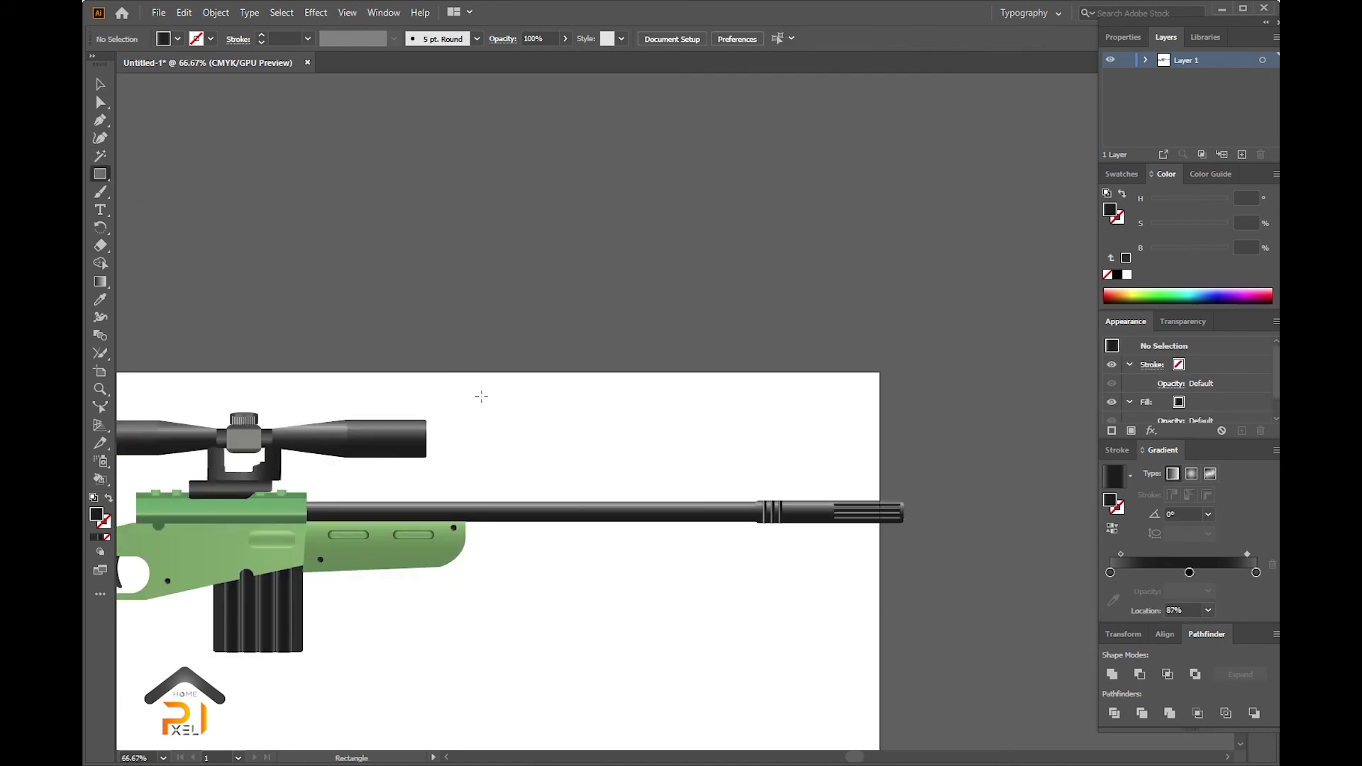
{"action": "key", "text": "ctrl+plus"}
{"action": "key", "text": "ctrl+plus"}
{"action": "key", "text": "ctrl+plus"}
{"action": "left_click_drag", "start_coordinate": [414, 565], "coordinate": [410, 570]}
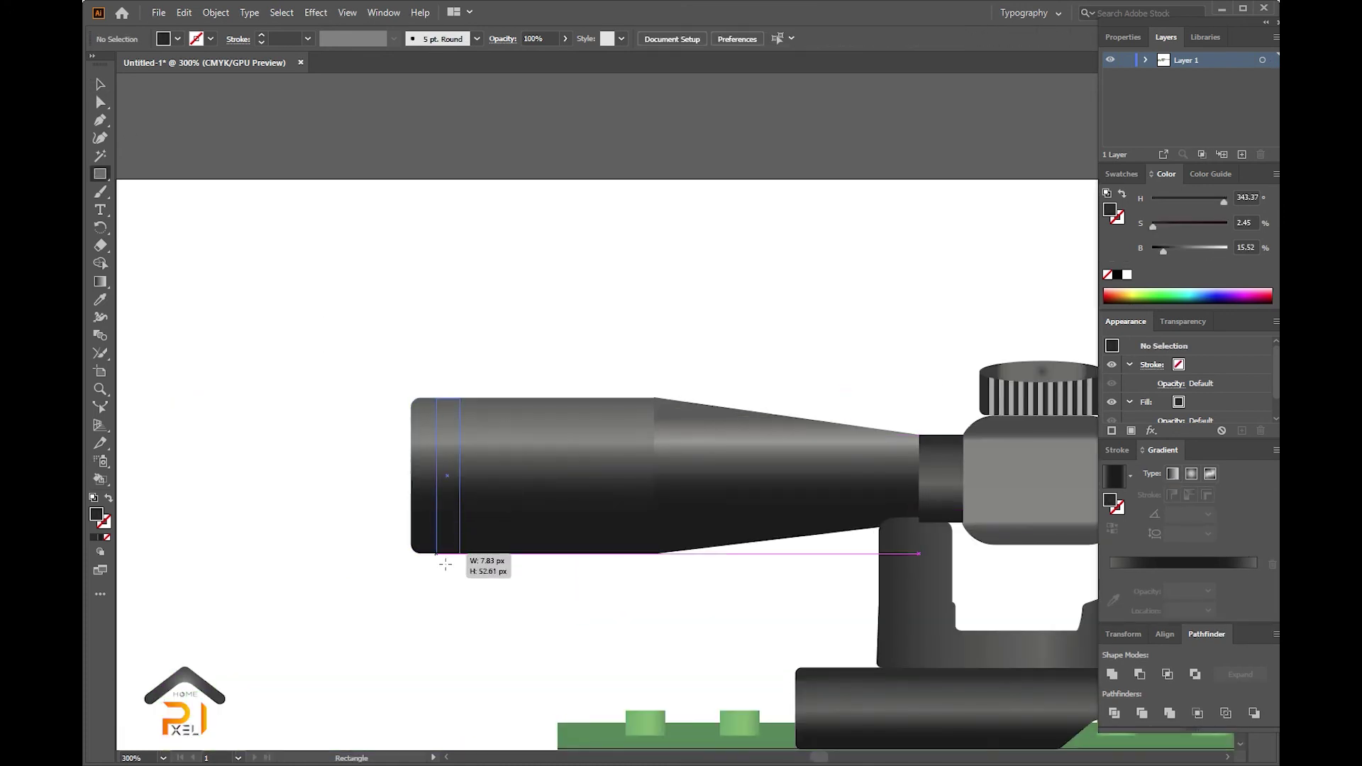
{"action": "left_click_drag", "start_coordinate": [443, 543], "coordinate": [445, 558]}
{"action": "scroll", "coordinate": [450, 587], "scroll_direction": "up", "scroll_amount": 2}
{"action": "left_click", "coordinate": [471, 620]}
{"action": "left_click", "coordinate": [748, 425]}
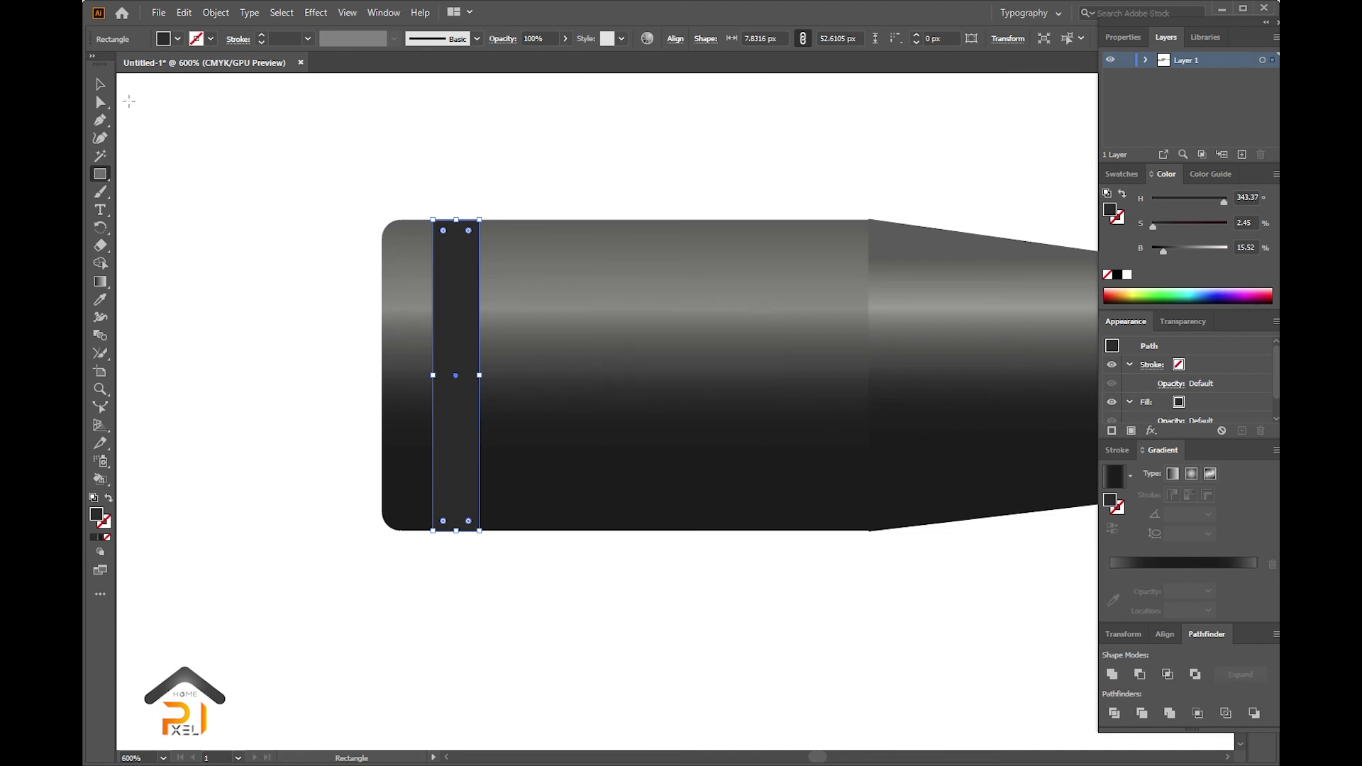
{"action": "key", "text": "ctrl+shift+a"}
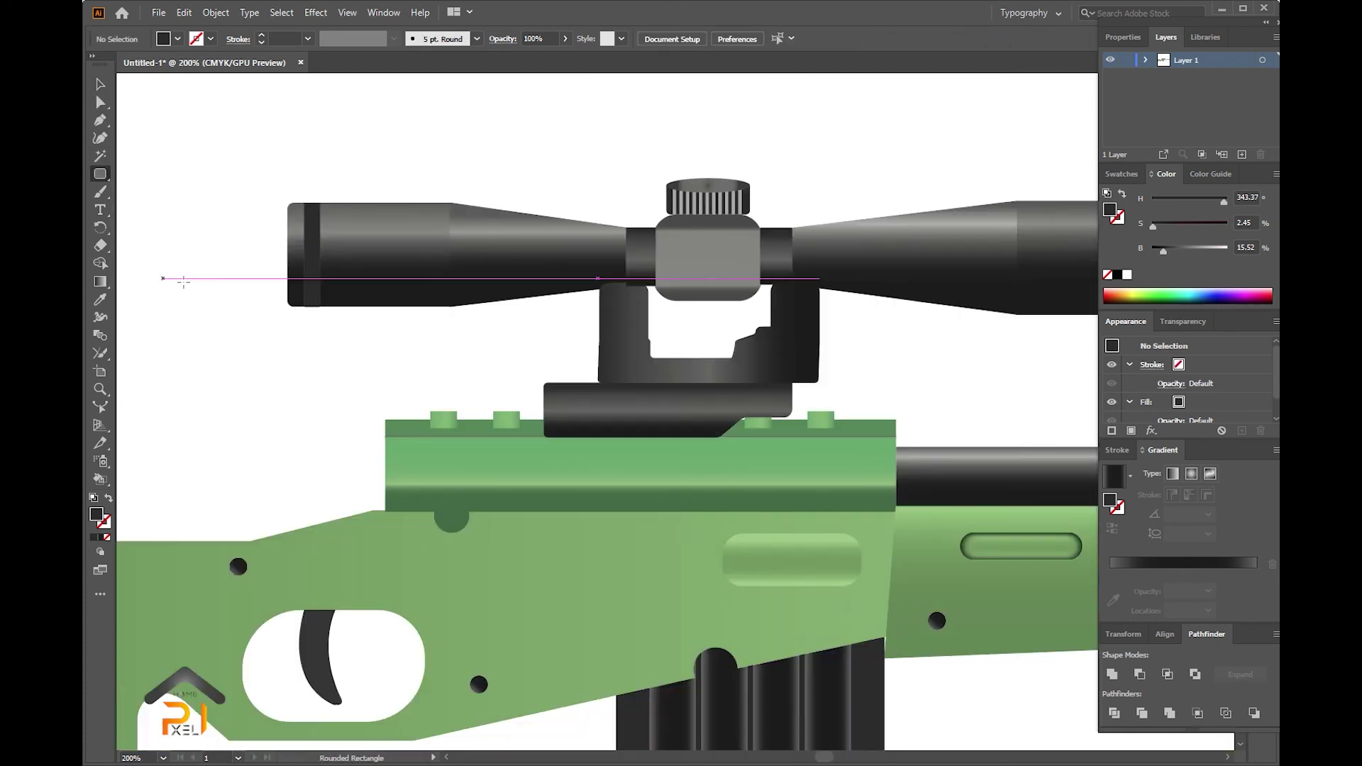
- Draw a thin gradient-filled bar, move it onto the scope and repeat copies with Ctrl+D
{"action": "left_click_drag", "start_coordinate": [318, 210], "coordinate": [577, 219]}
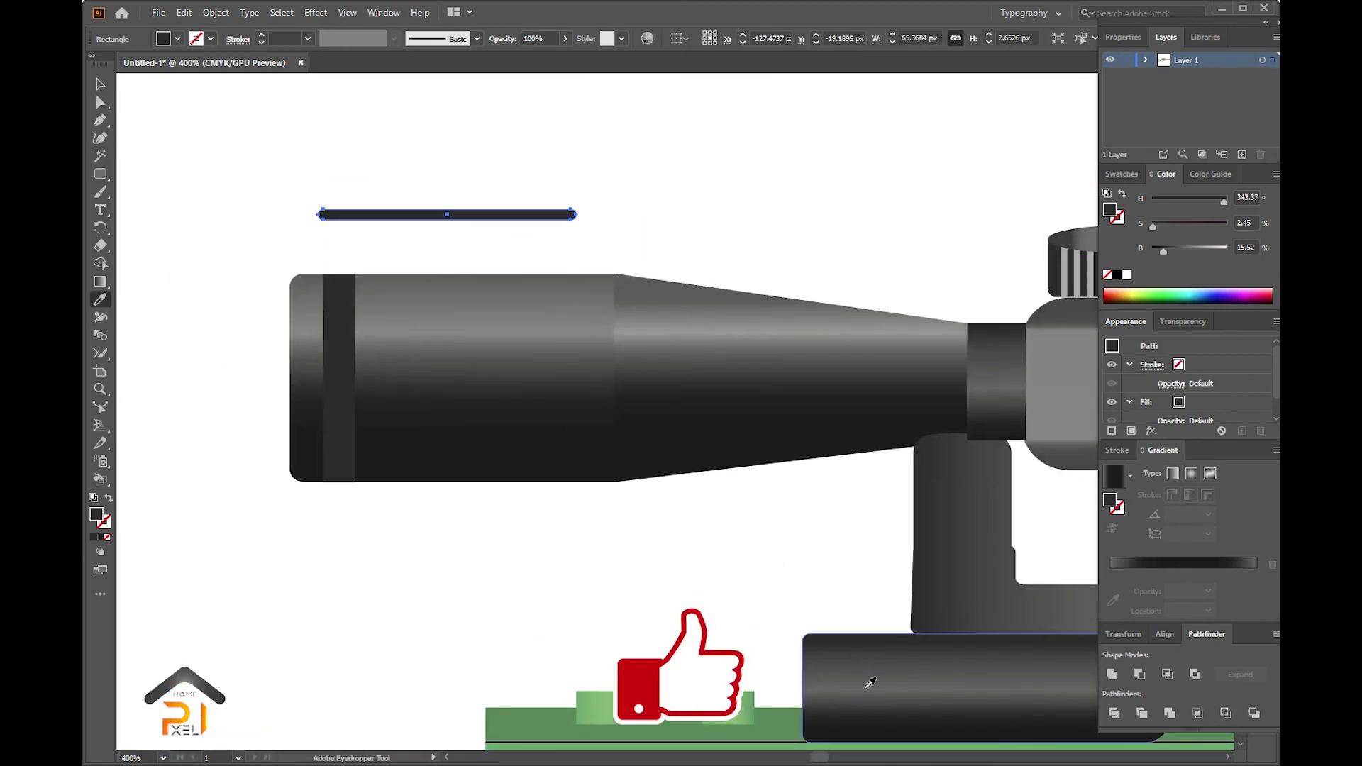
{"action": "key", "text": "period"}
{"action": "key", "text": "g"}
{"action": "scroll", "coordinate": [448, 216], "scroll_direction": "up", "scroll_amount": 3}
{"action": "key", "text": "v"}
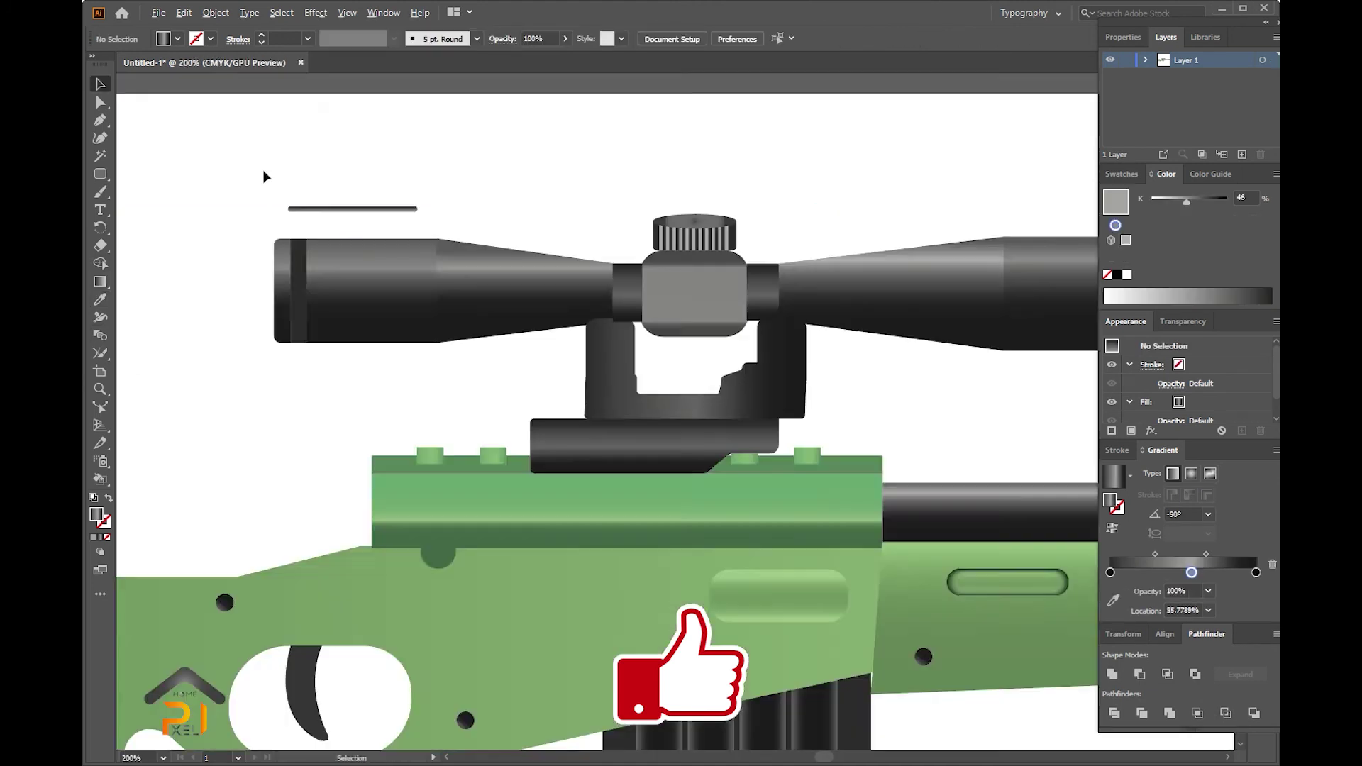
{"action": "mouse_move", "coordinate": [406, 246]}
{"action": "left_mouse_down"}
{"action": "mouse_move", "coordinate": [460, 343]}
{"action": "mouse_move", "coordinate": [478, 439]}
{"action": "left_mouse_up"}
{"action": "scroll", "coordinate": [458, 394], "scroll_direction": "up", "scroll_amount": 1}
{"action": "key", "text": "ctrl+d"}
{"action": "key", "text": "ctrl+d"}
{"action": "key", "text": "ctrl+d"}
- Stack a column of gradient grip ridges on the scope's front end, removing the extra bar
{"action": "scroll", "coordinate": [458, 346], "scroll_direction": "down", "scroll_amount": 2}
{"action": "scroll", "coordinate": [1001, 411], "scroll_direction": "down", "scroll_amount": 2}
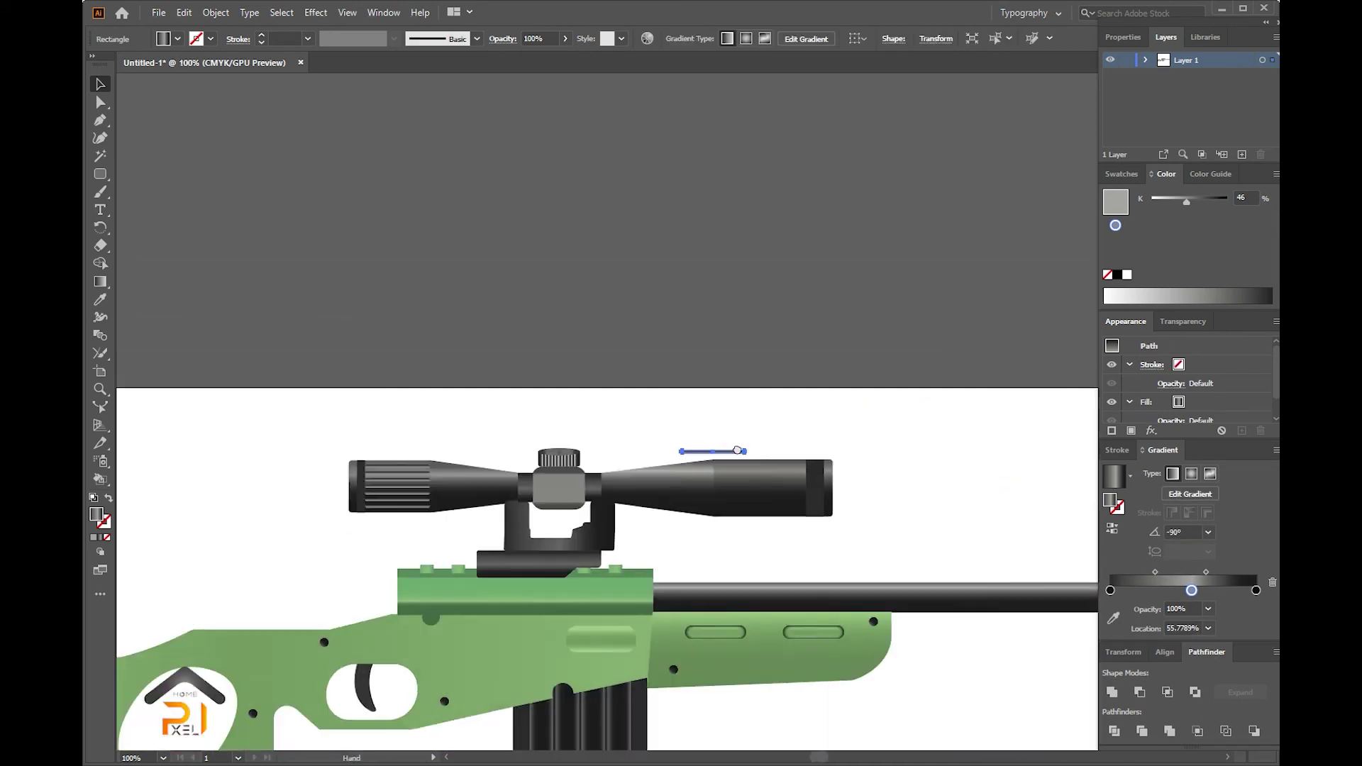
{"action": "scroll", "coordinate": [633, 454], "scroll_direction": "up", "scroll_amount": 4}
{"action": "scroll", "coordinate": [632, 454], "scroll_direction": "down", "scroll_amount": 1}
{"action": "left_click_drag", "start_coordinate": [873, 495], "coordinate": [876, 503]}
{"action": "scroll", "coordinate": [634, 426], "scroll_direction": "up", "scroll_amount": 1}
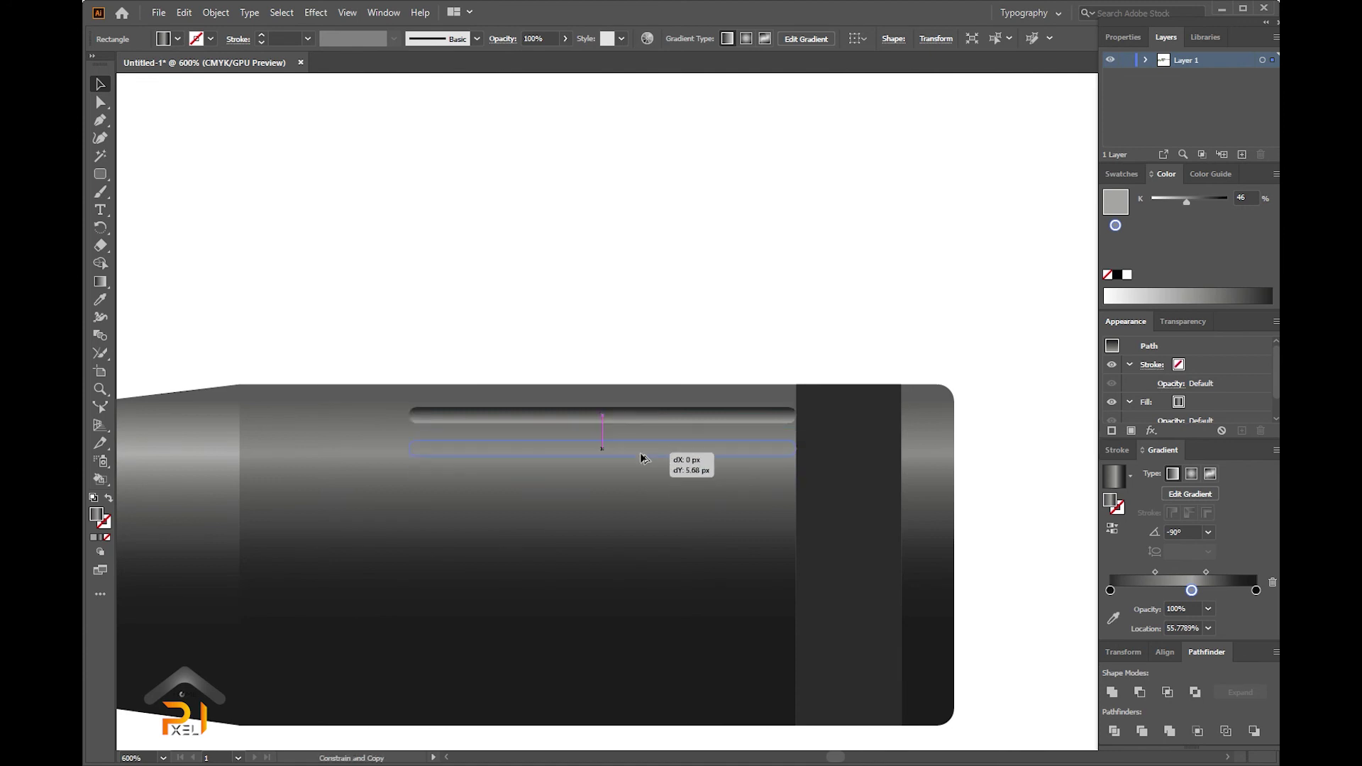
{"action": "left_click_drag", "start_coordinate": [641, 454], "coordinate": [641, 455]}
{"action": "key", "text": "ctrl+d"}
{"action": "key", "text": "ctrl+d"}
{"action": "key", "text": "ctrl+d"}
{"action": "key", "text": "ctrl+d"}
{"action": "key", "text": "ctrl+d"}
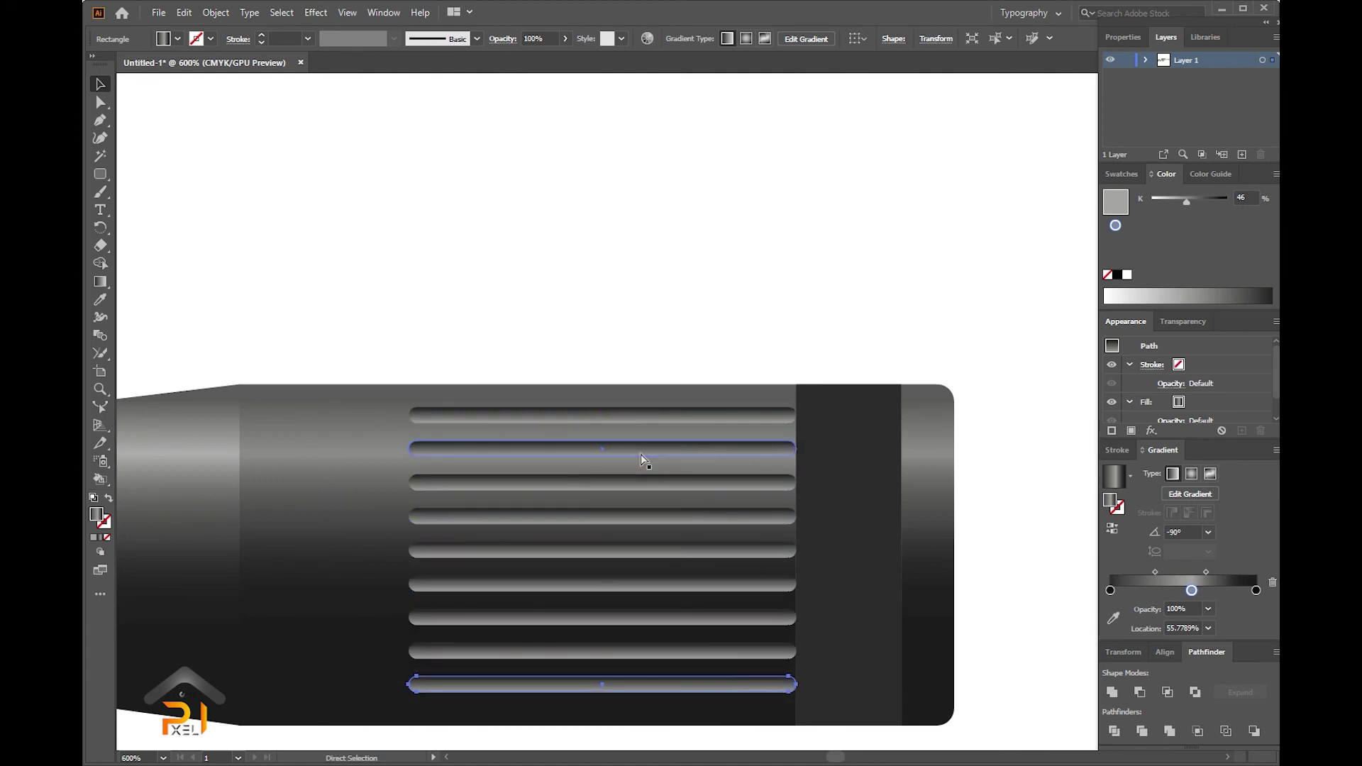
{"action": "key", "text": "ctrl+d"}
{"action": "key", "text": "ctrl+z"}
{"action": "left_click", "coordinate": [635, 227]}
- Draw a small circle and size it as a cap on the scope's centre mount
{"action": "key", "text": "ctrl+0"}
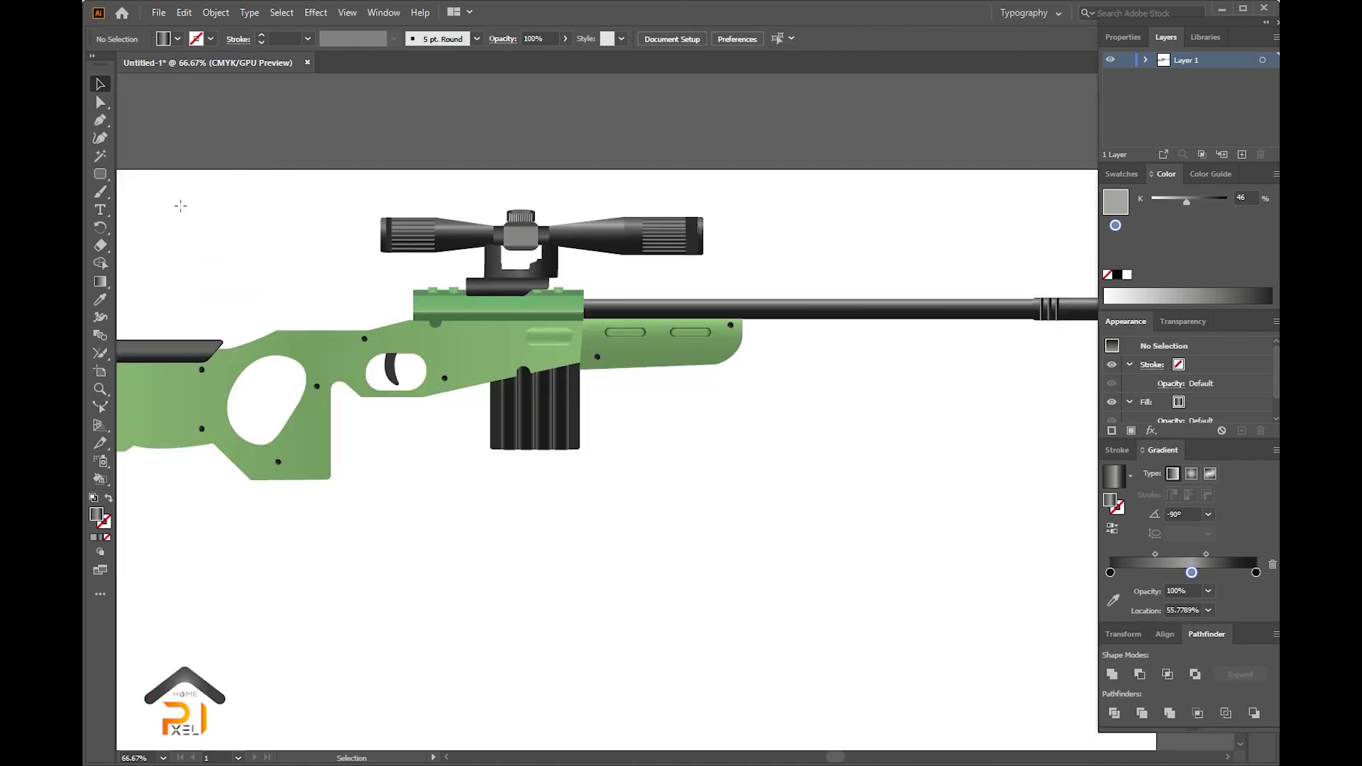
{"action": "scroll", "coordinate": [311, 266], "scroll_direction": "up", "scroll_amount": 1}
{"action": "key", "text": "l"}
{"action": "left_click_drag", "start_coordinate": [301, 279], "coordinate": [301, 279]}
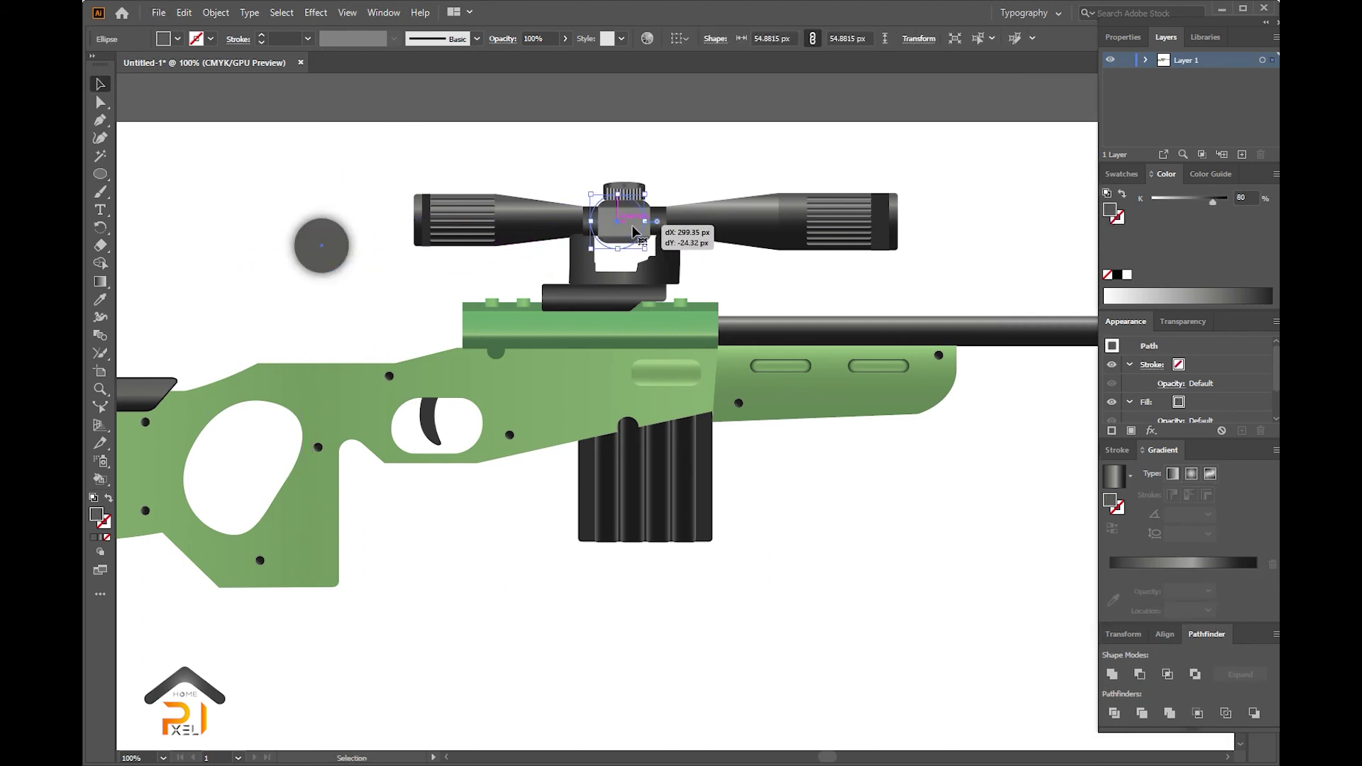
{"action": "left_click_drag", "start_coordinate": [633, 230], "coordinate": [633, 231]}
{"action": "scroll", "coordinate": [634, 230], "scroll_direction": "up", "scroll_amount": 3}
{"action": "scroll", "coordinate": [513, 171], "scroll_direction": "up", "scroll_amount": 2}
{"action": "left_click_drag", "start_coordinate": [715, 453], "coordinate": [669, 396]}
{"action": "left_click_drag", "start_coordinate": [601, 321], "coordinate": [606, 329]}
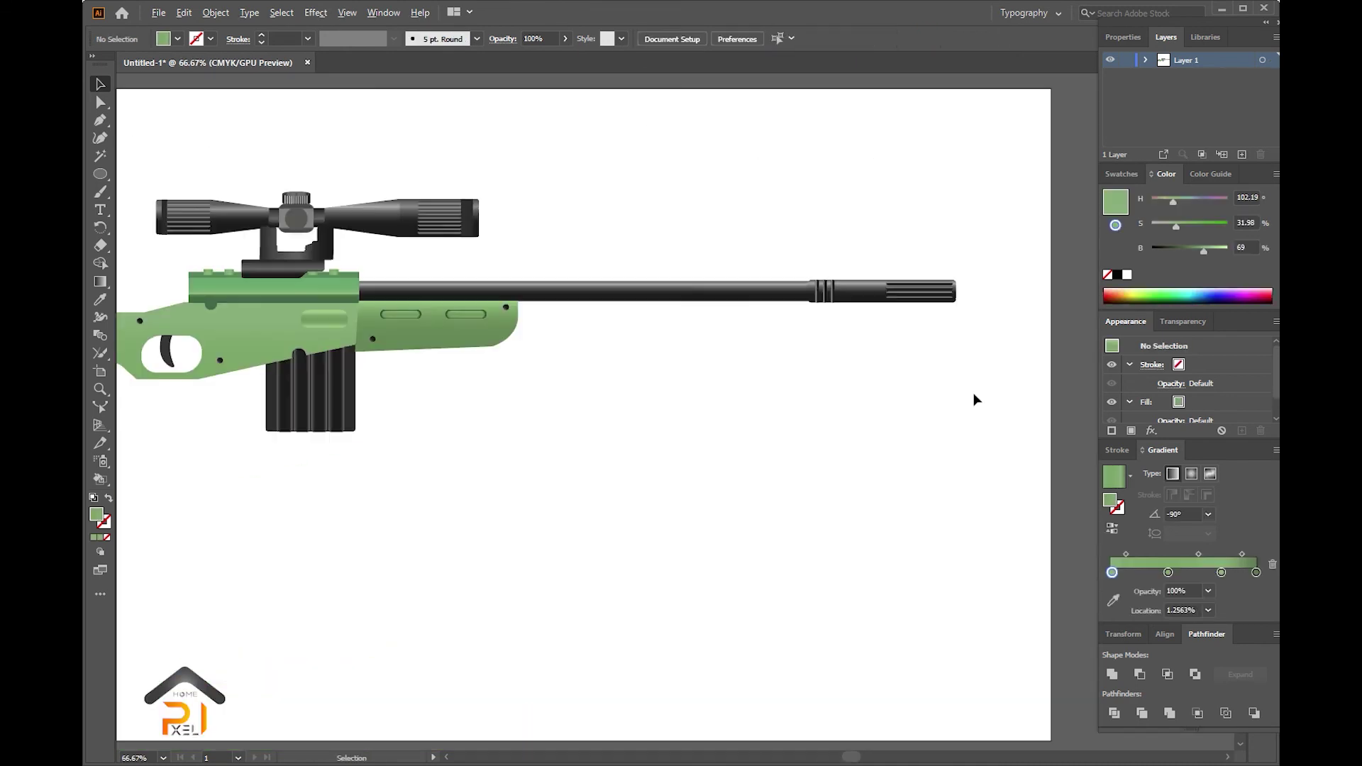
- Pan and zoom out to view the whole rifle on the artboard
{"action": "left_click_drag", "start_coordinate": [559, 329], "coordinate": [760, 371]}
{"action": "left_click_drag", "start_coordinate": [426, 369], "coordinate": [754, 368]}
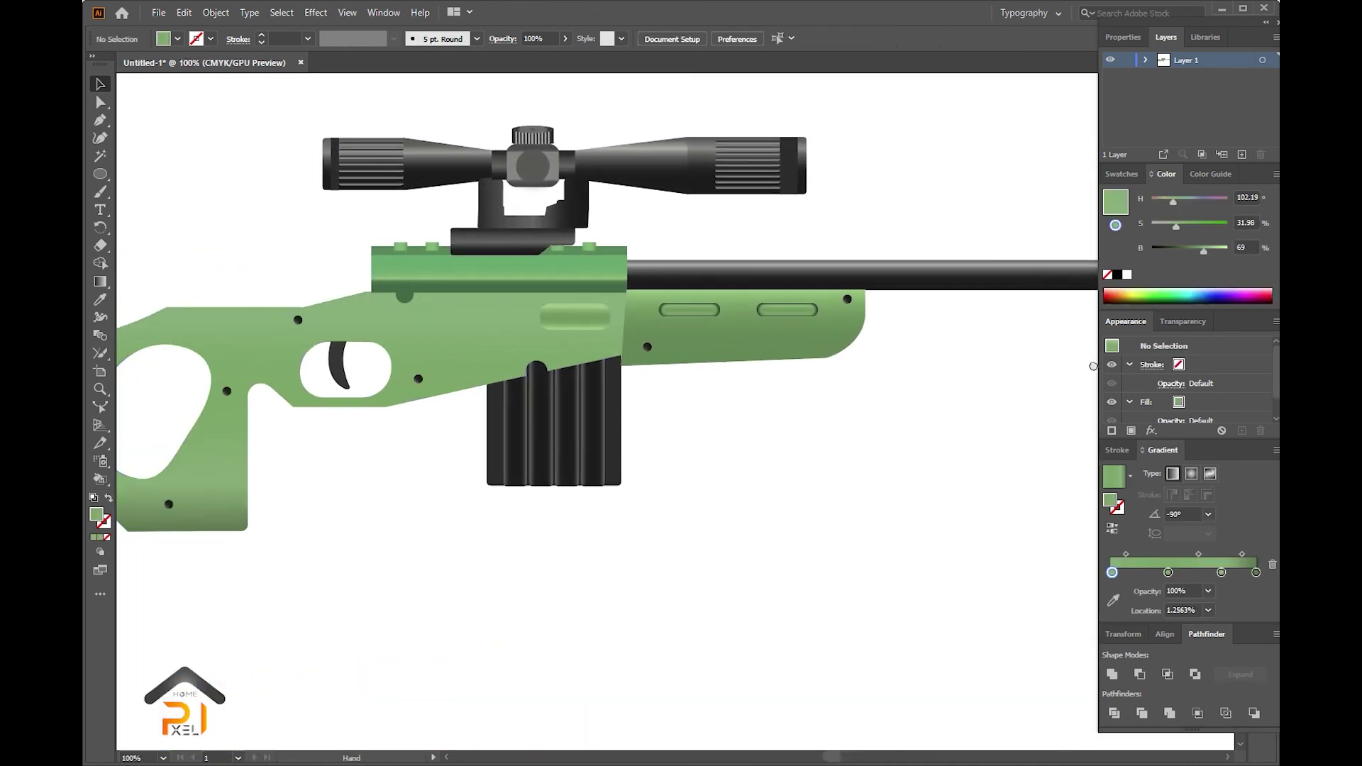
{"action": "left_click_drag", "start_coordinate": [368, 490], "coordinate": [750, 477]}
{"action": "key", "text": "ctrl+minus"}
{"action": "key", "text": "ctrl+minus"}
{"action": "key", "text": "ctrl+minus"}
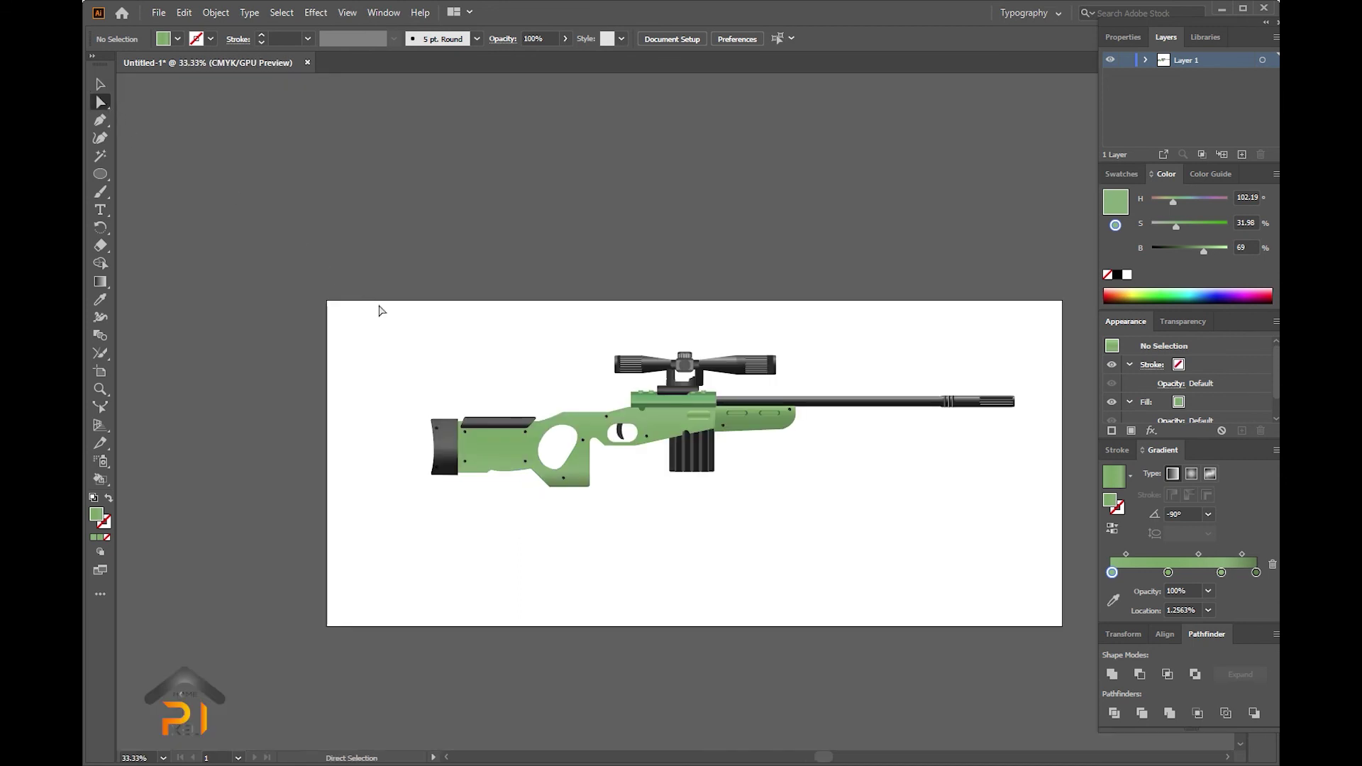
- Select the whole rifle and apply a Stylize Outer Glow to it
{"action": "left_click_drag", "start_coordinate": [919, 481], "coordinate": [1021, 497]}
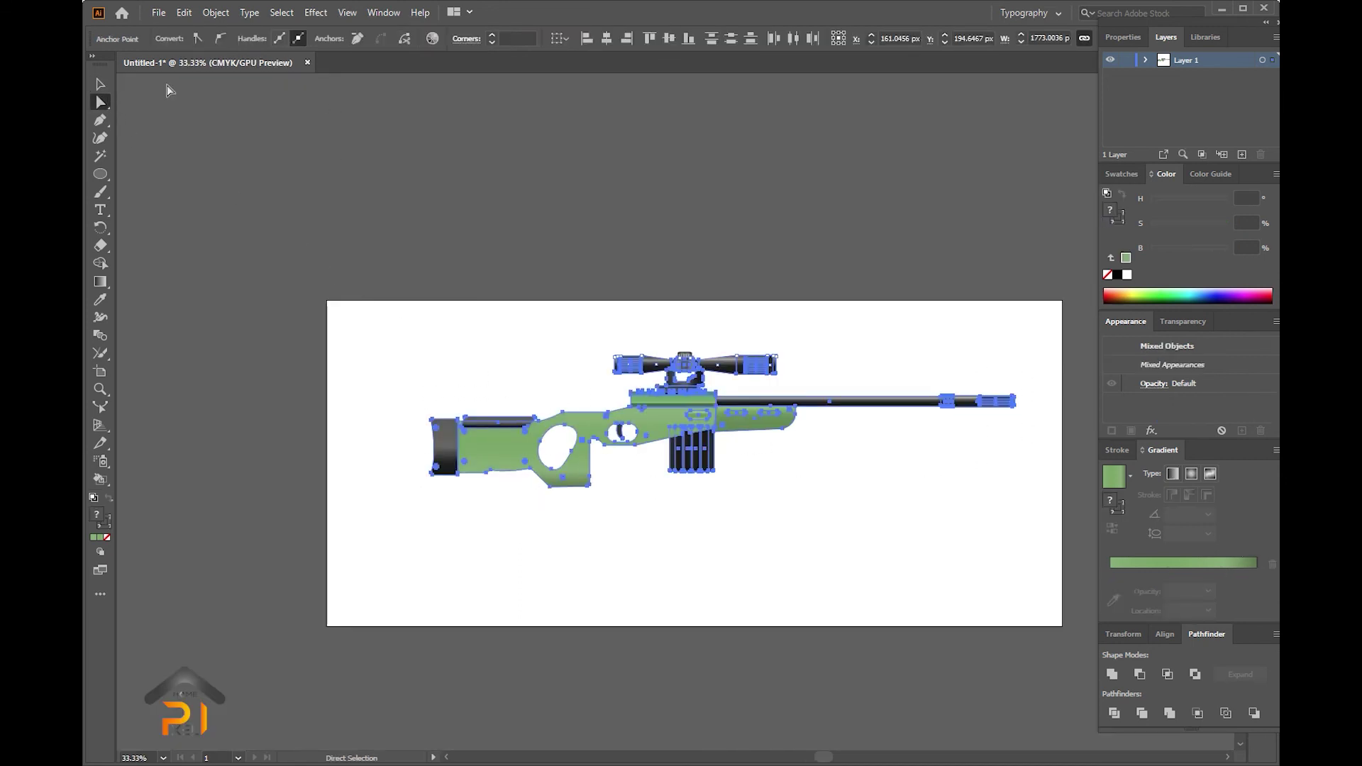
{"action": "left_click", "coordinate": [315, 13]}
{"action": "mouse_move", "coordinate": [336, 181]}
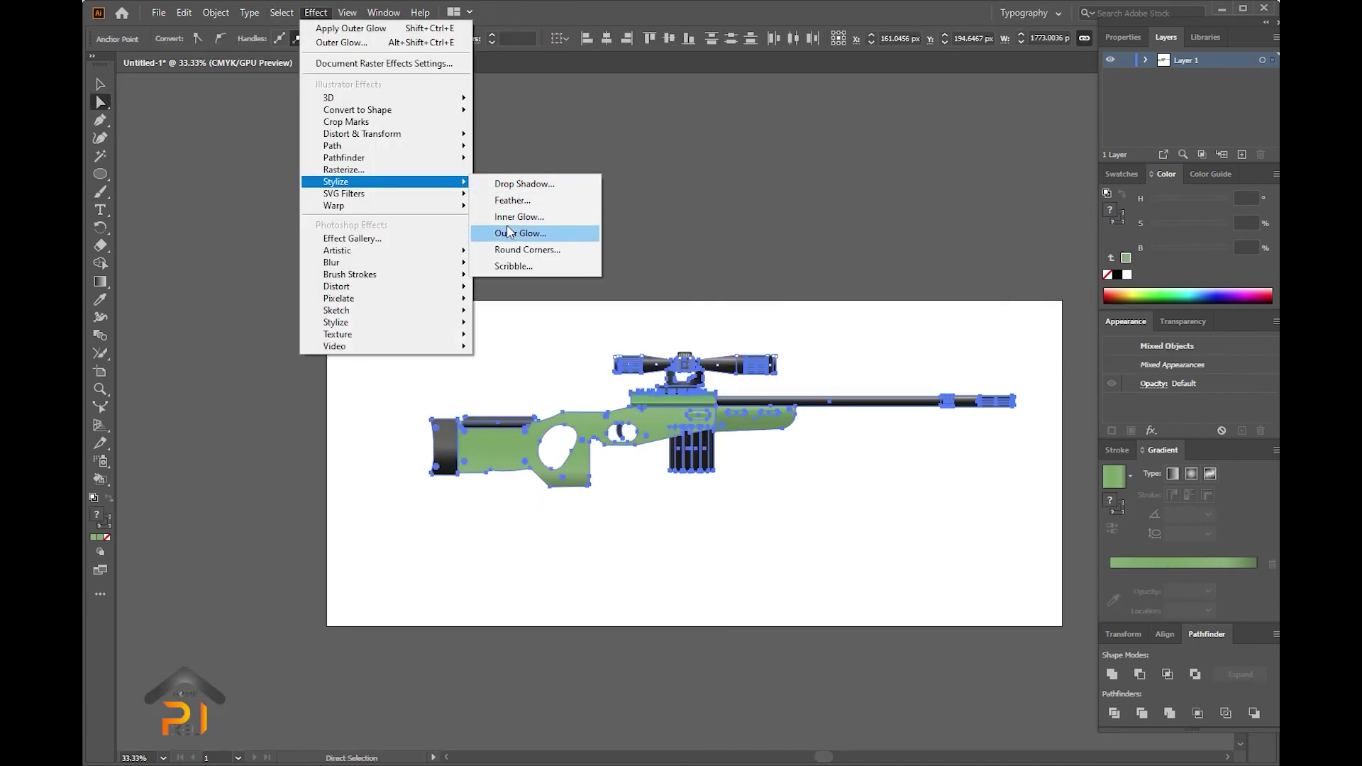
{"action": "left_click", "coordinate": [509, 233]}
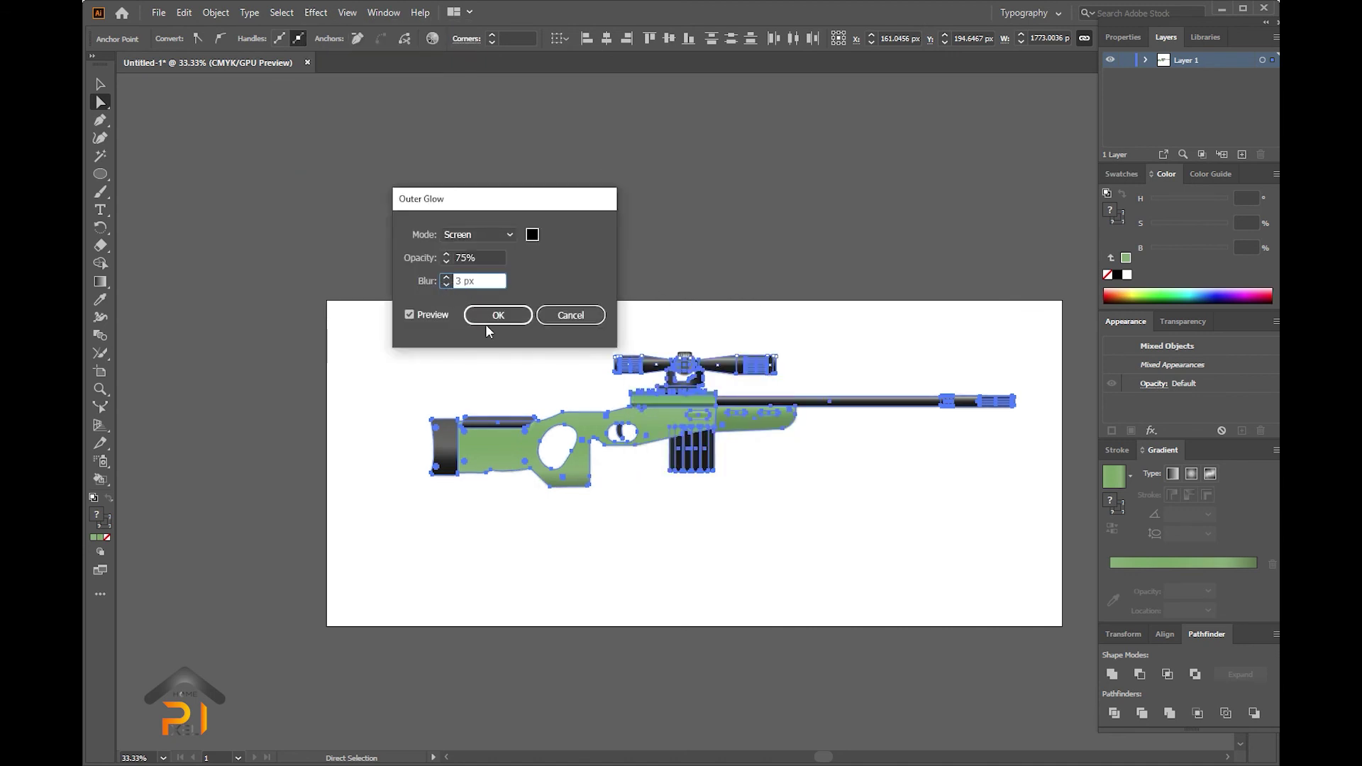
{"action": "key", "text": "Return"}
{"action": "left_click", "coordinate": [471, 389]}
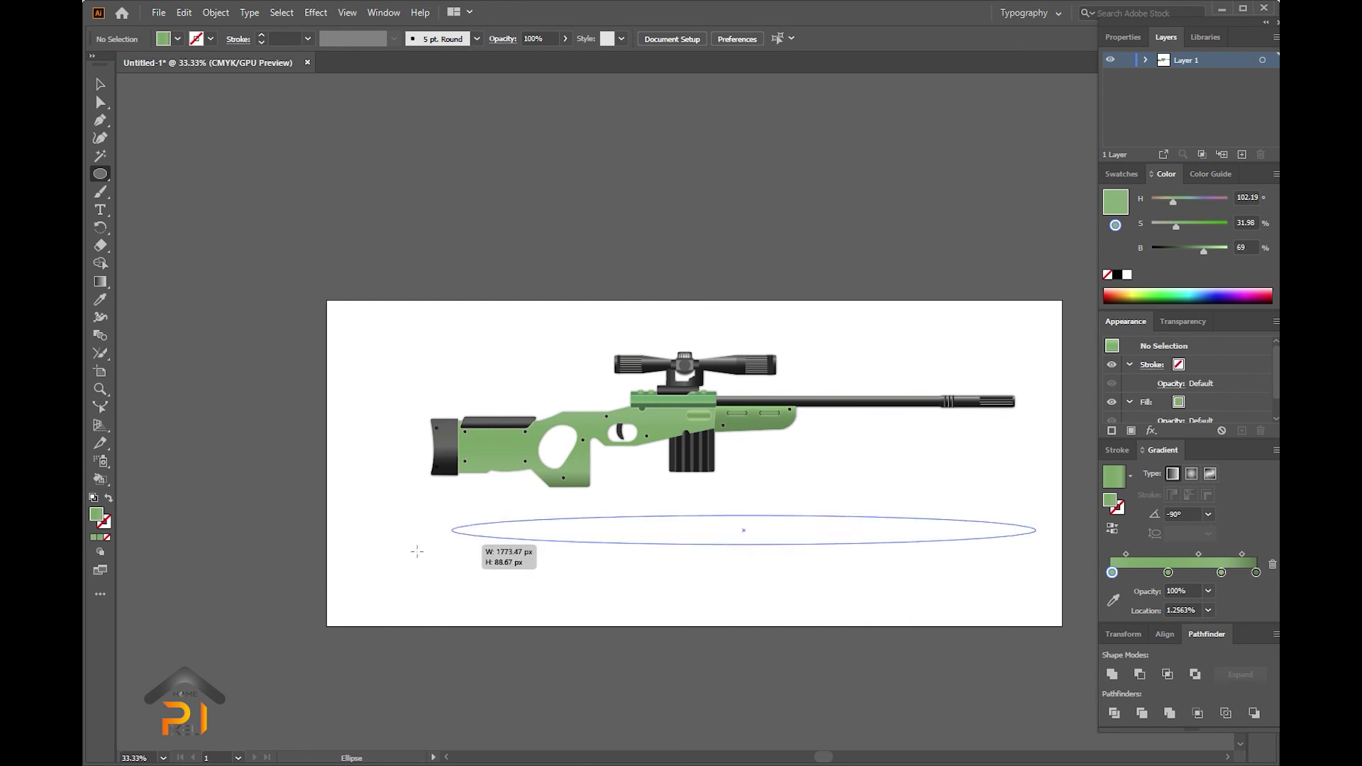
- Draw a near-black ellipse under the rifle, Gaussian-blur it (~57.5) and set 56% opacity
{"action": "left_click_drag", "start_coordinate": [417, 551], "coordinate": [415, 549]}
{"action": "double_click", "coordinate": [97, 513]}
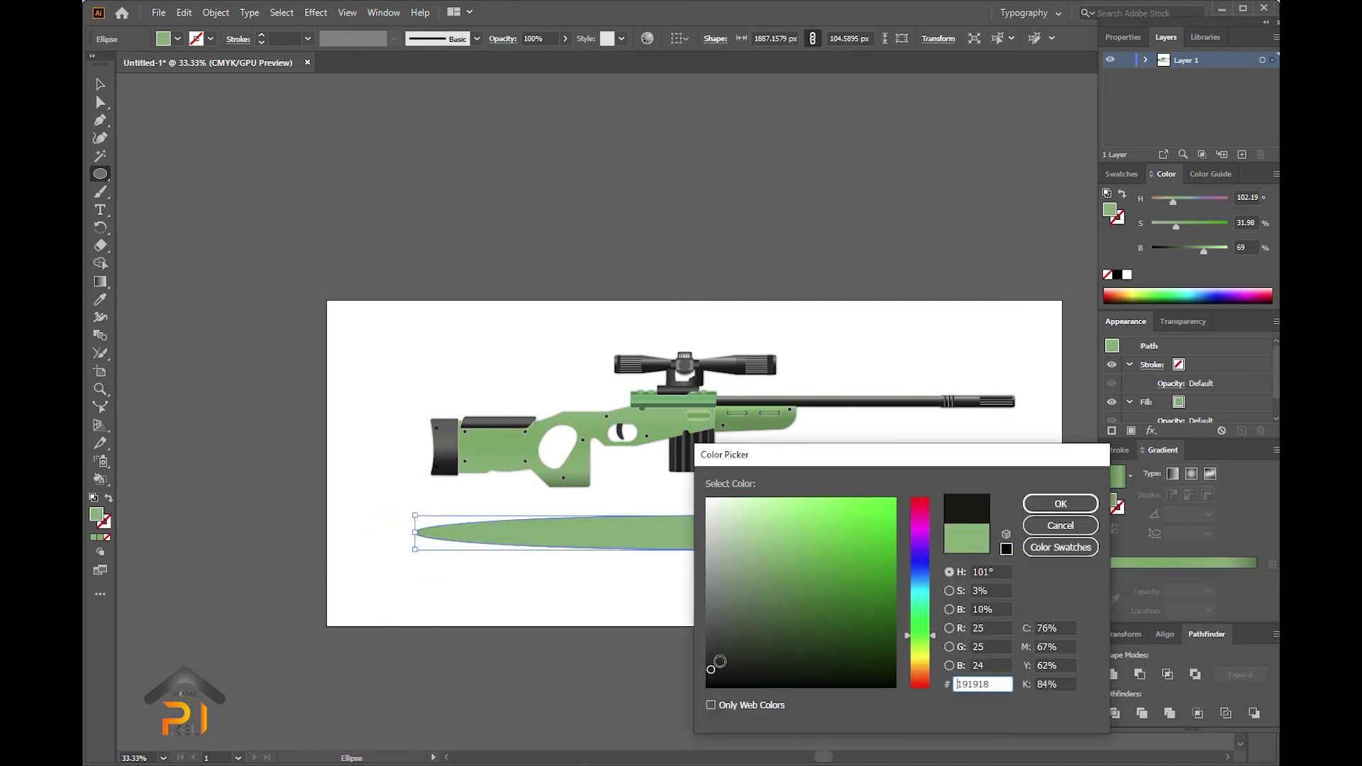
{"action": "left_click", "coordinate": [1061, 504]}
{"action": "left_click", "coordinate": [315, 13]}
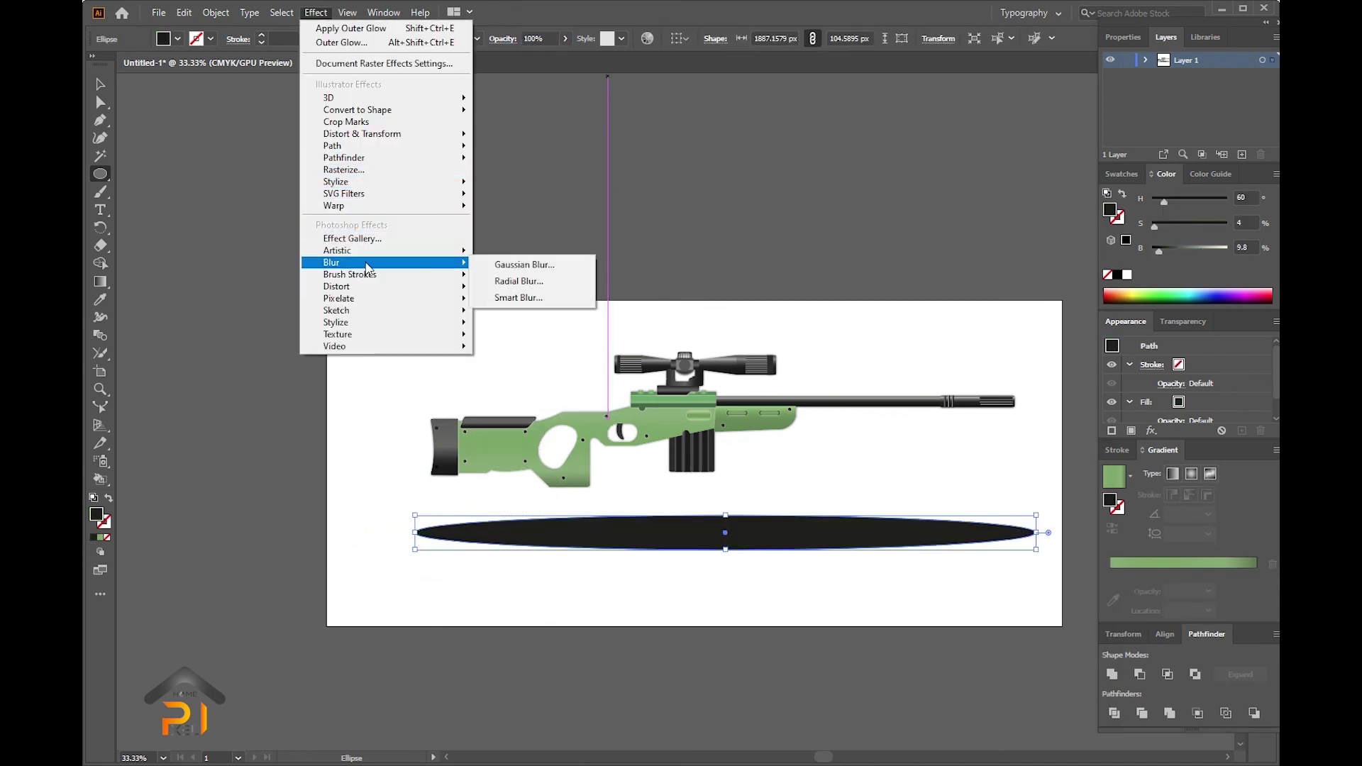
{"action": "left_click", "coordinate": [525, 265]}
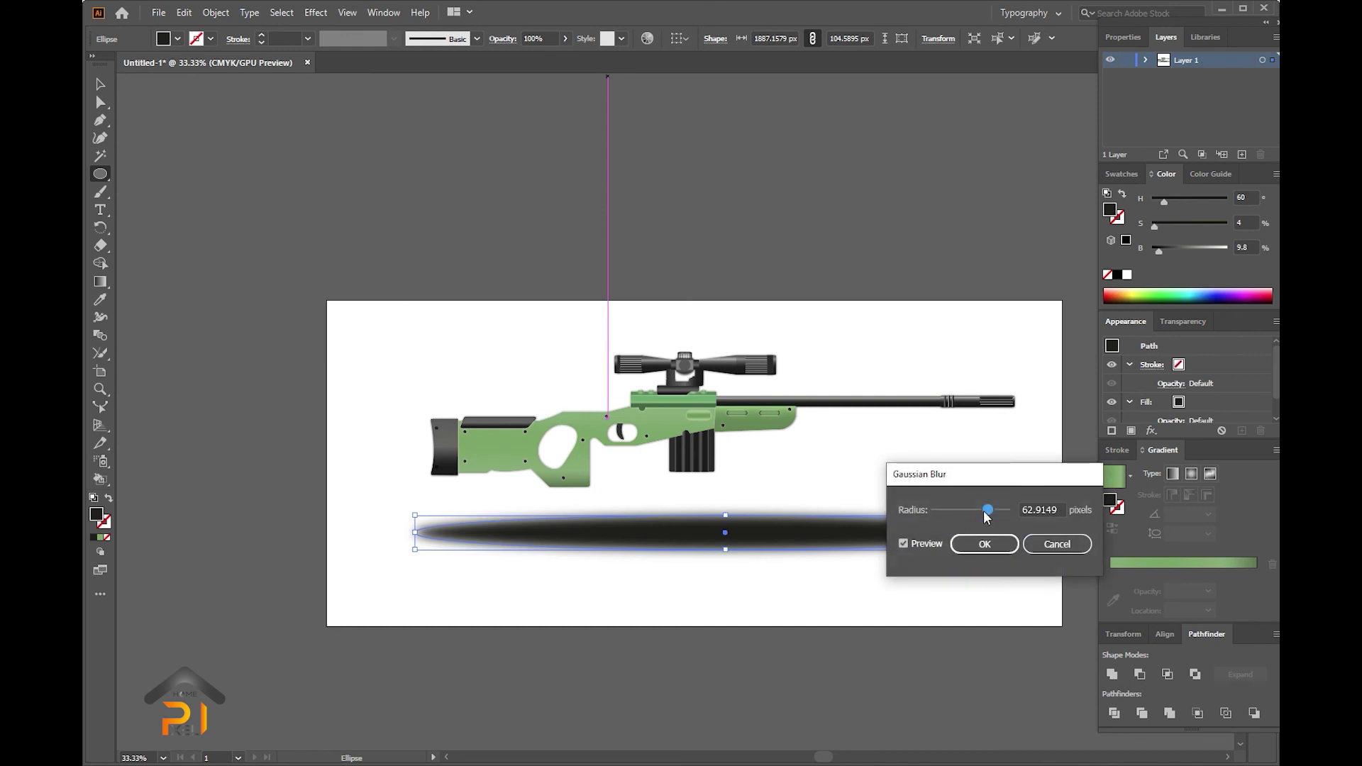
{"action": "left_click_drag", "start_coordinate": [985, 512], "coordinate": [982, 511]}
{"action": "left_click", "coordinate": [985, 543]}
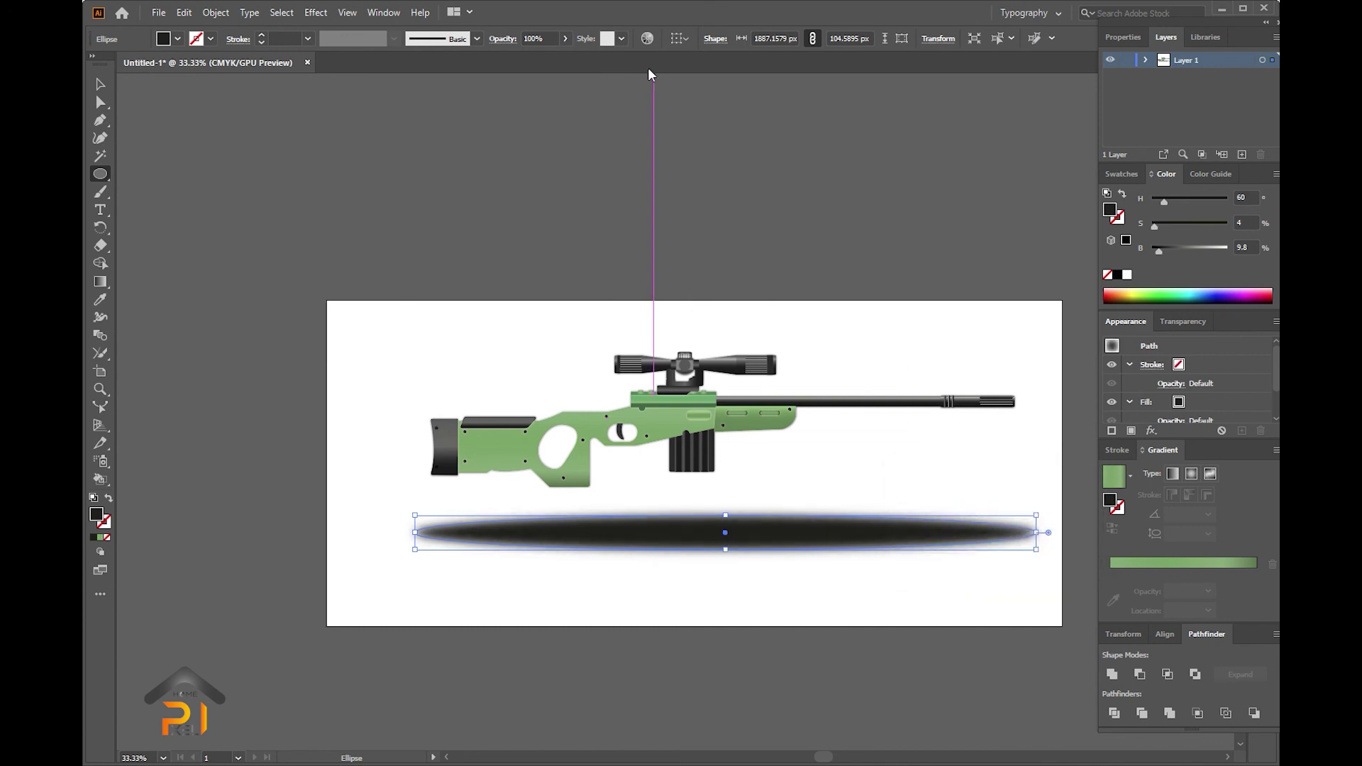
{"action": "left_click_drag", "start_coordinate": [559, 57], "coordinate": [537, 58]}
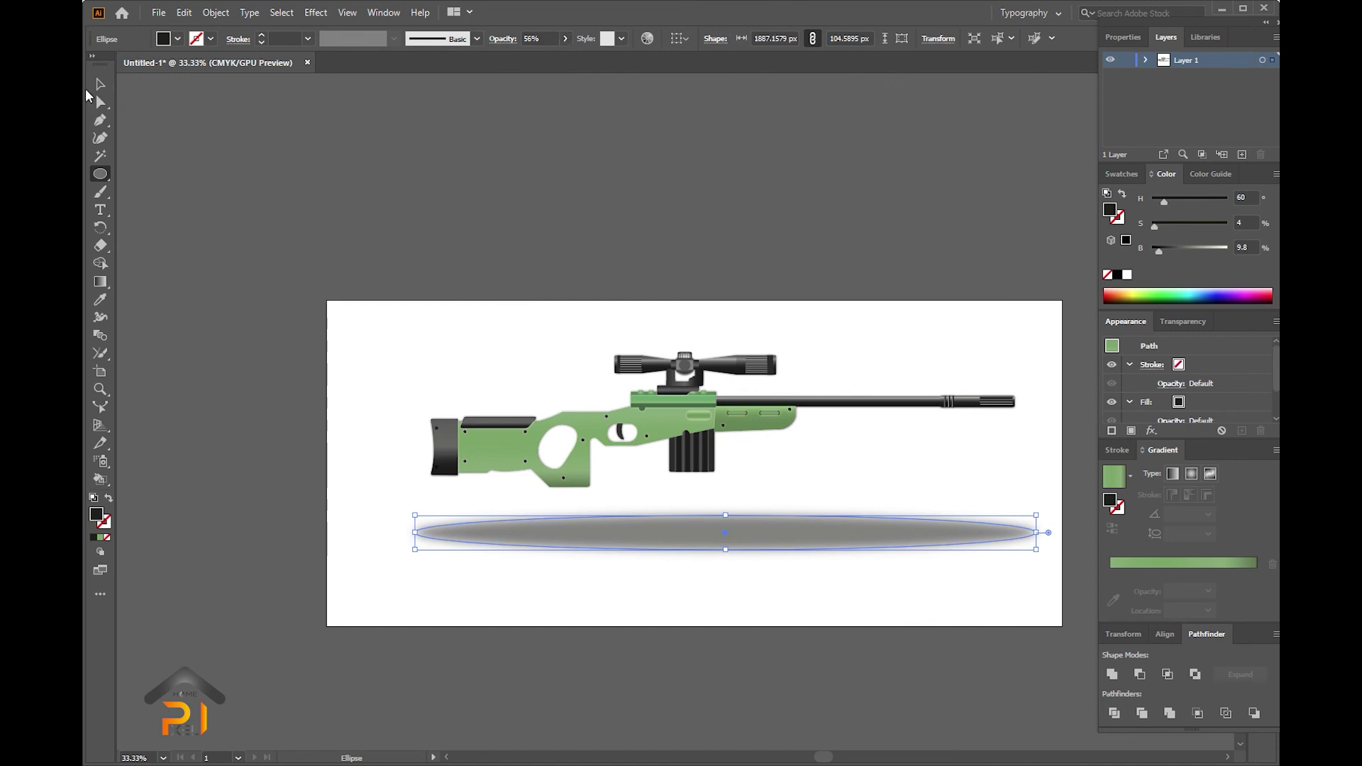
{"action": "left_click", "coordinate": [410, 355]}
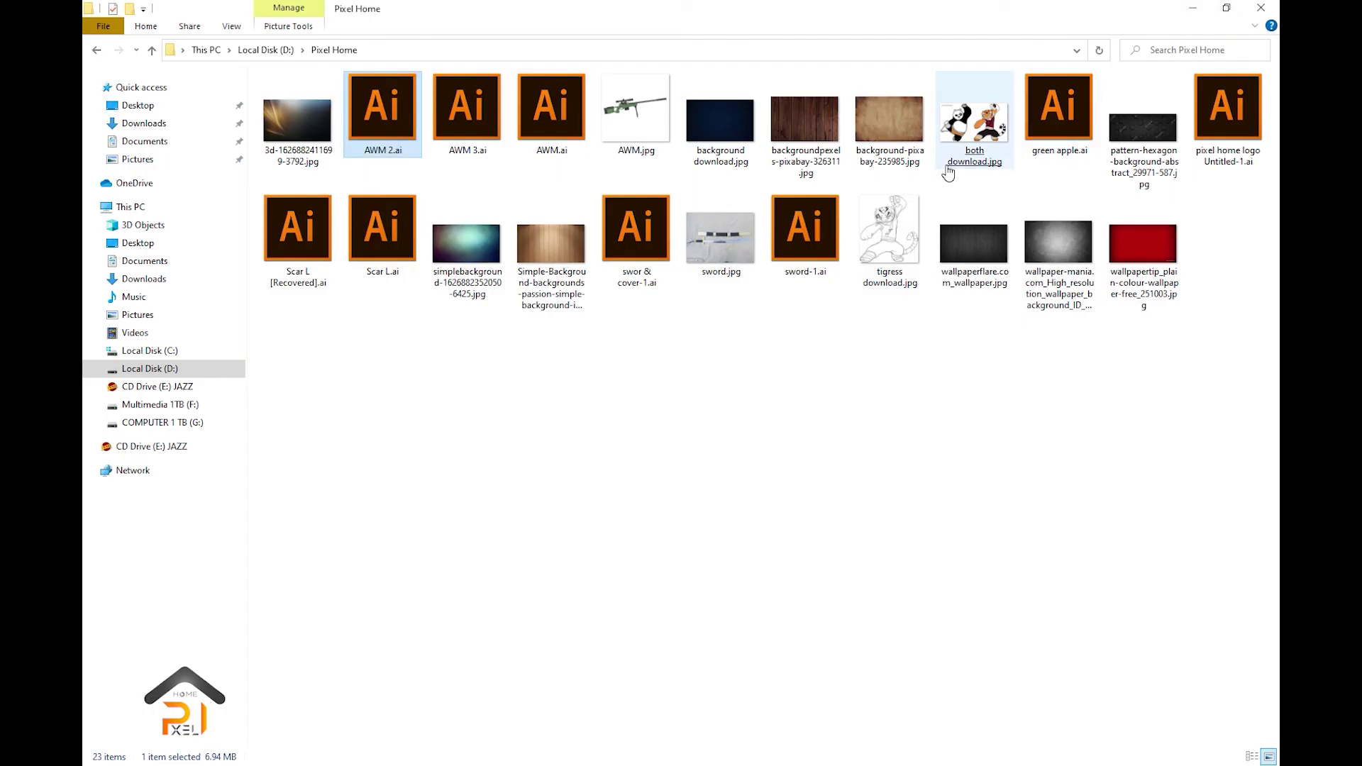
- Place the brown grungy paper image, scale it to fill the artboard and send it to back
{"action": "left_click_drag", "start_coordinate": [889, 125], "coordinate": [688, 395]}
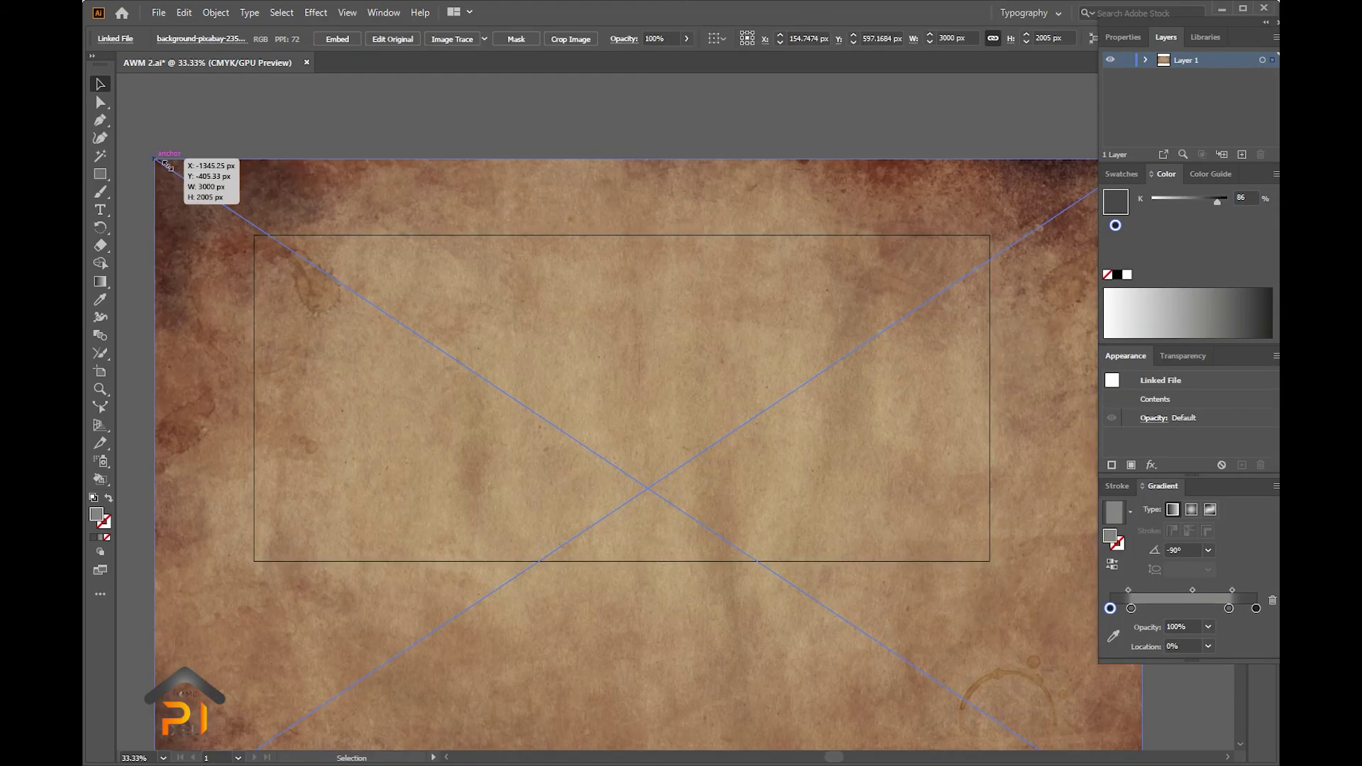
{"action": "left_click", "coordinate": [167, 160]}
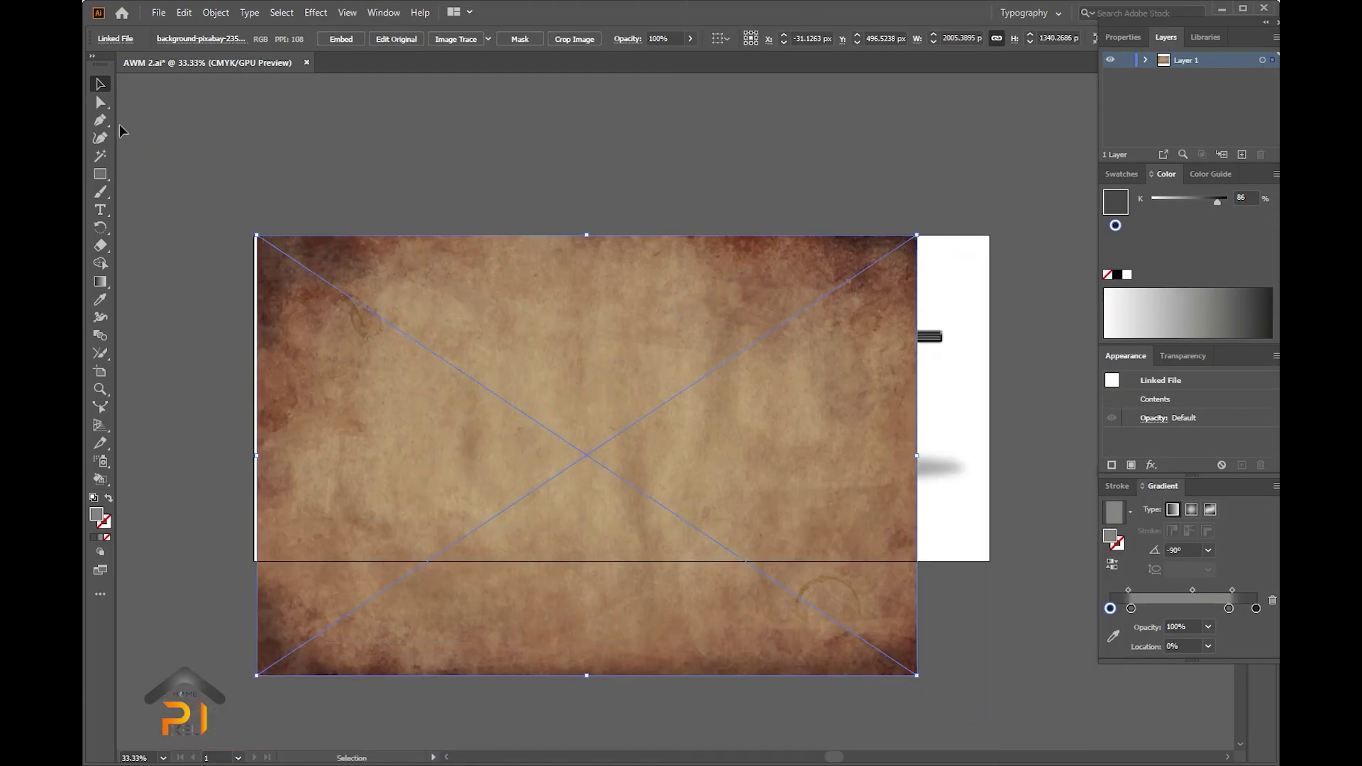
{"action": "left_click_drag", "start_coordinate": [518, 368], "coordinate": [260, 240]}
{"action": "left_click_drag", "start_coordinate": [929, 688], "coordinate": [990, 561]}
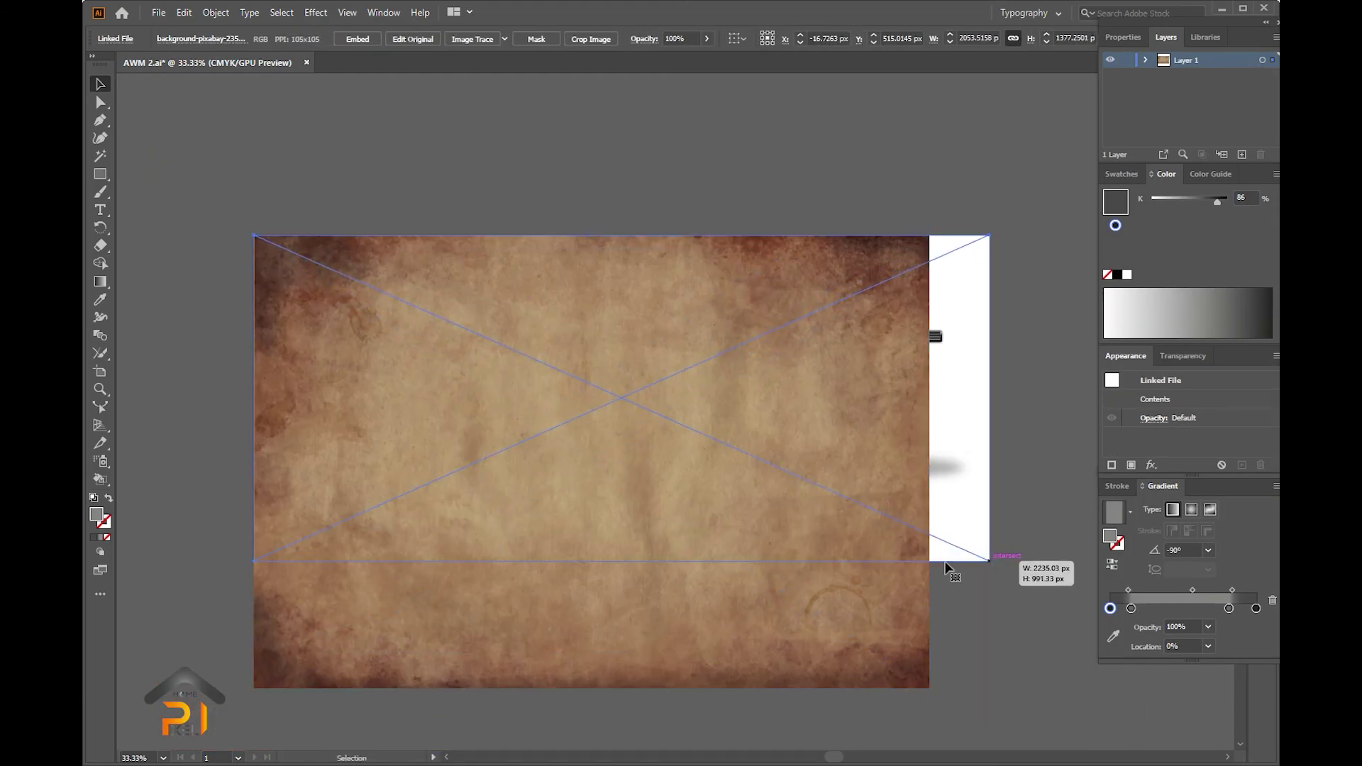
{"action": "right_click", "coordinate": [560, 467]}
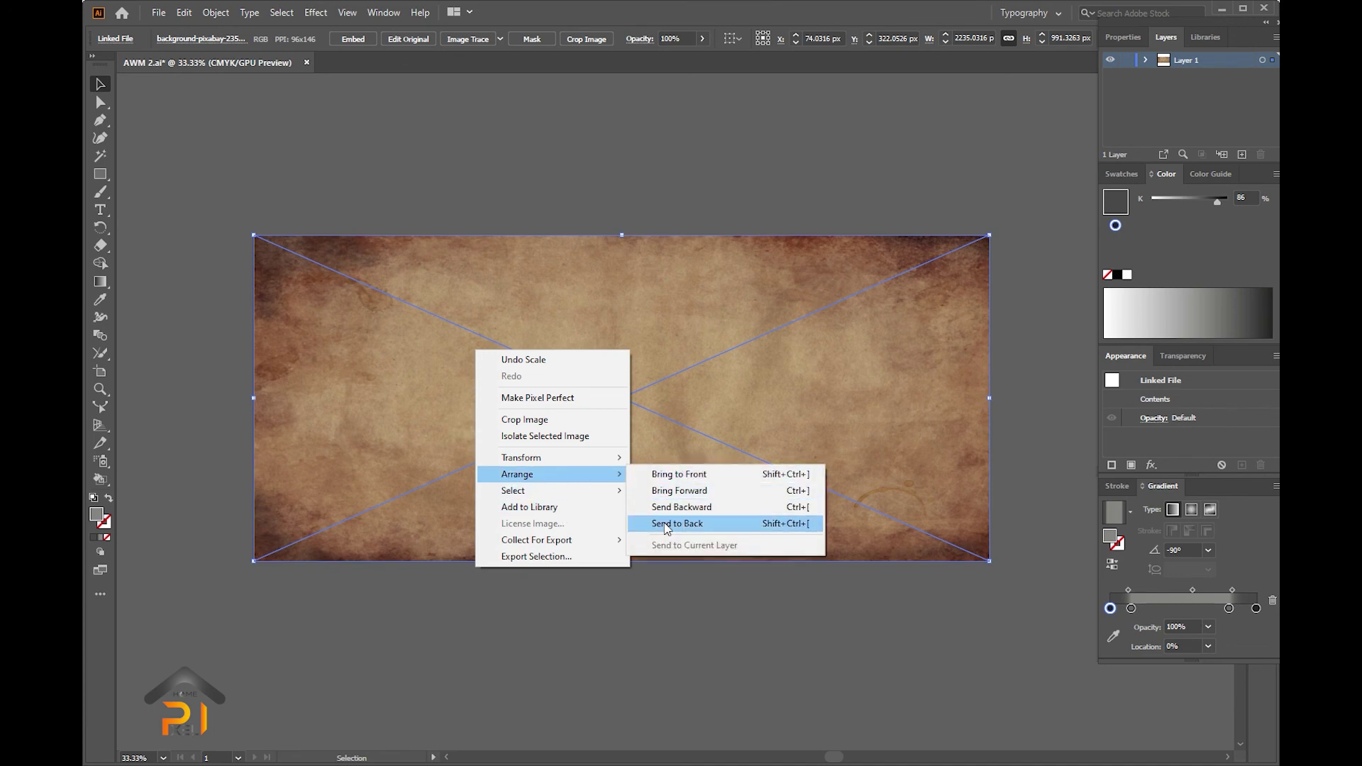
{"action": "left_click", "coordinate": [660, 520]}
{"action": "left_click", "coordinate": [482, 319]}
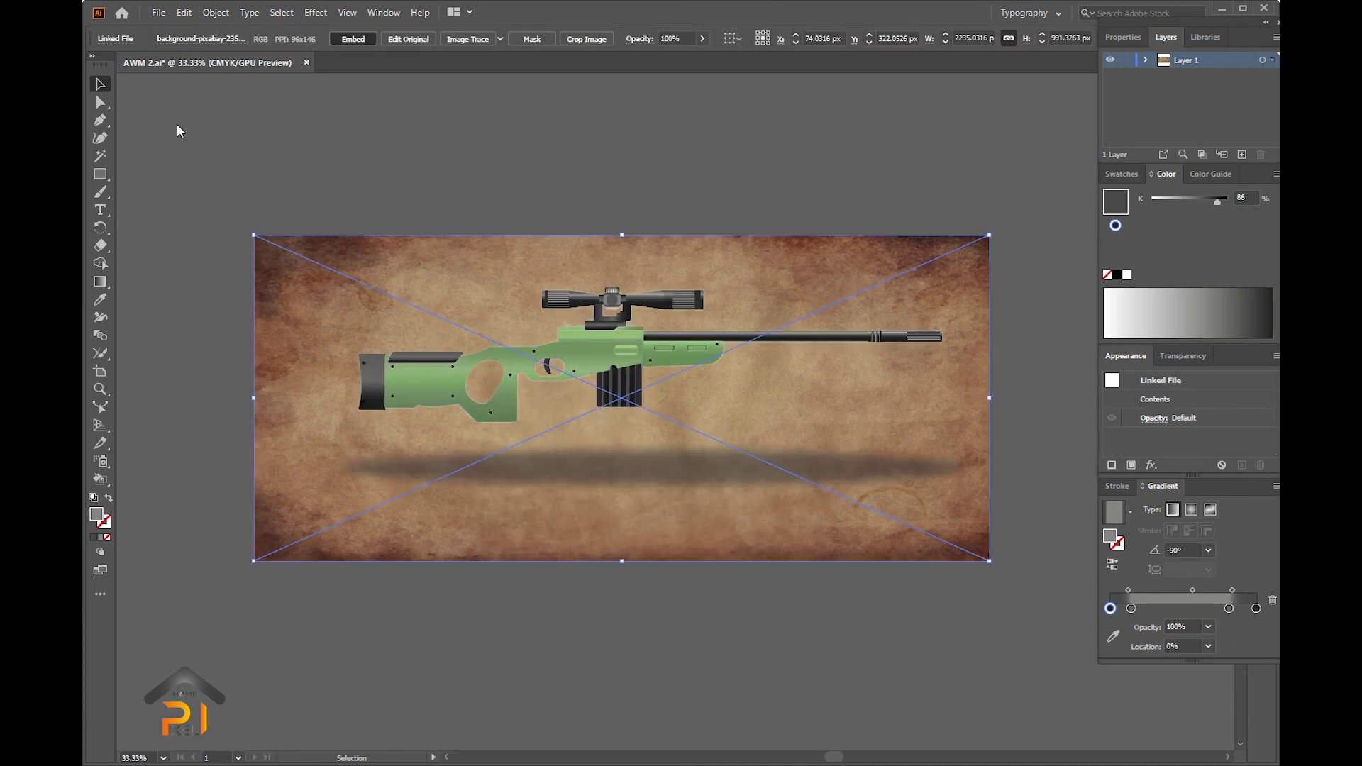
- Select the rifle and scope knob and give them a dark Outer Glow in Multiply mode
{"action": "scroll", "coordinate": [425, 398], "scroll_direction": "up", "scroll_amount": 1}
{"action": "left_click", "coordinate": [423, 383]}
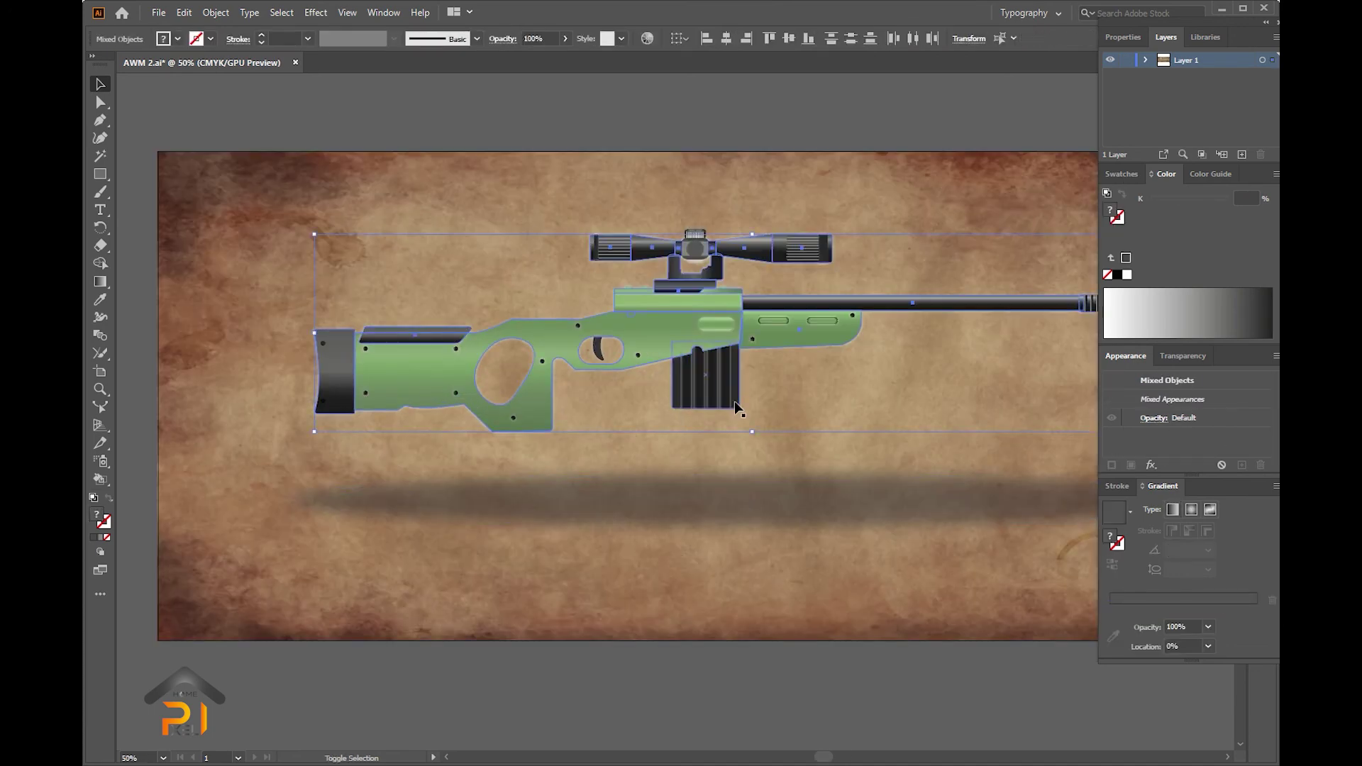
{"action": "left_click", "coordinate": [701, 233], "text": "shift"}
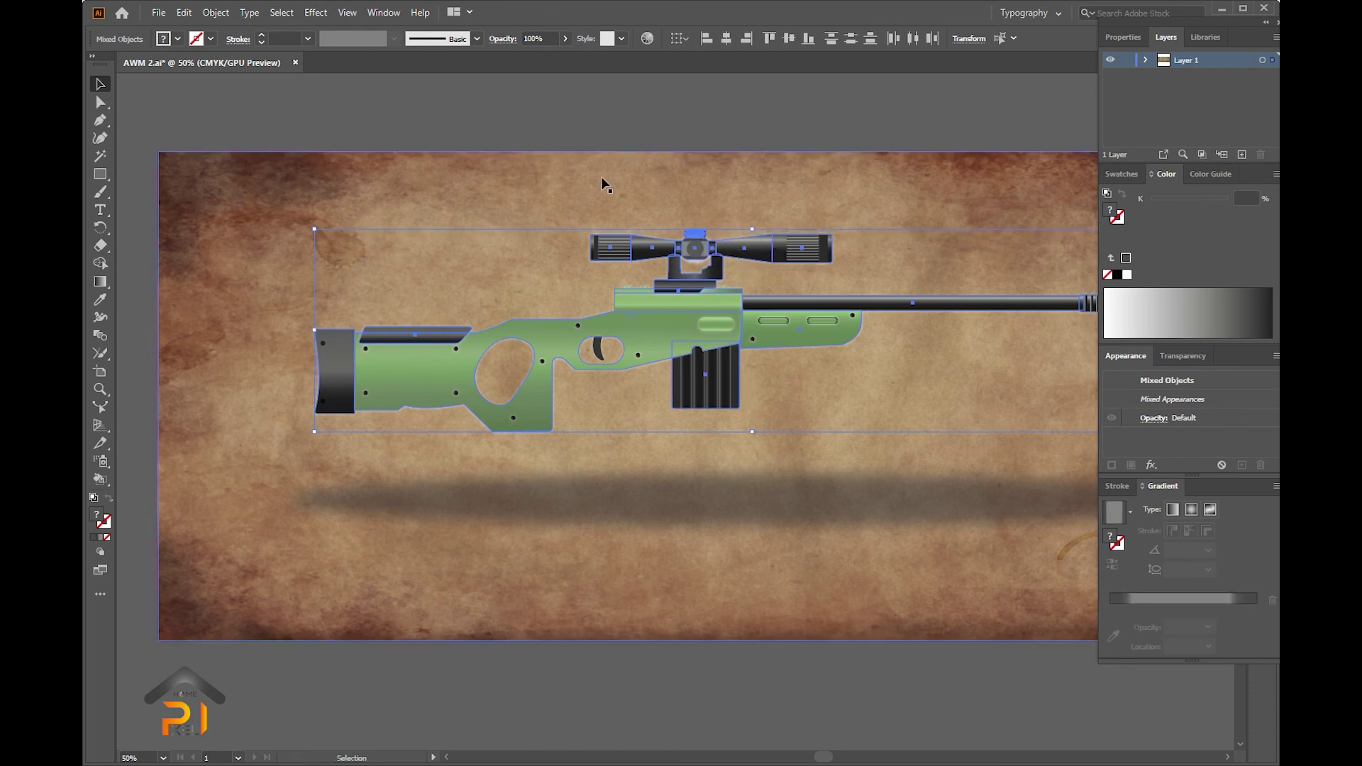
{"action": "left_click", "coordinate": [315, 12]}
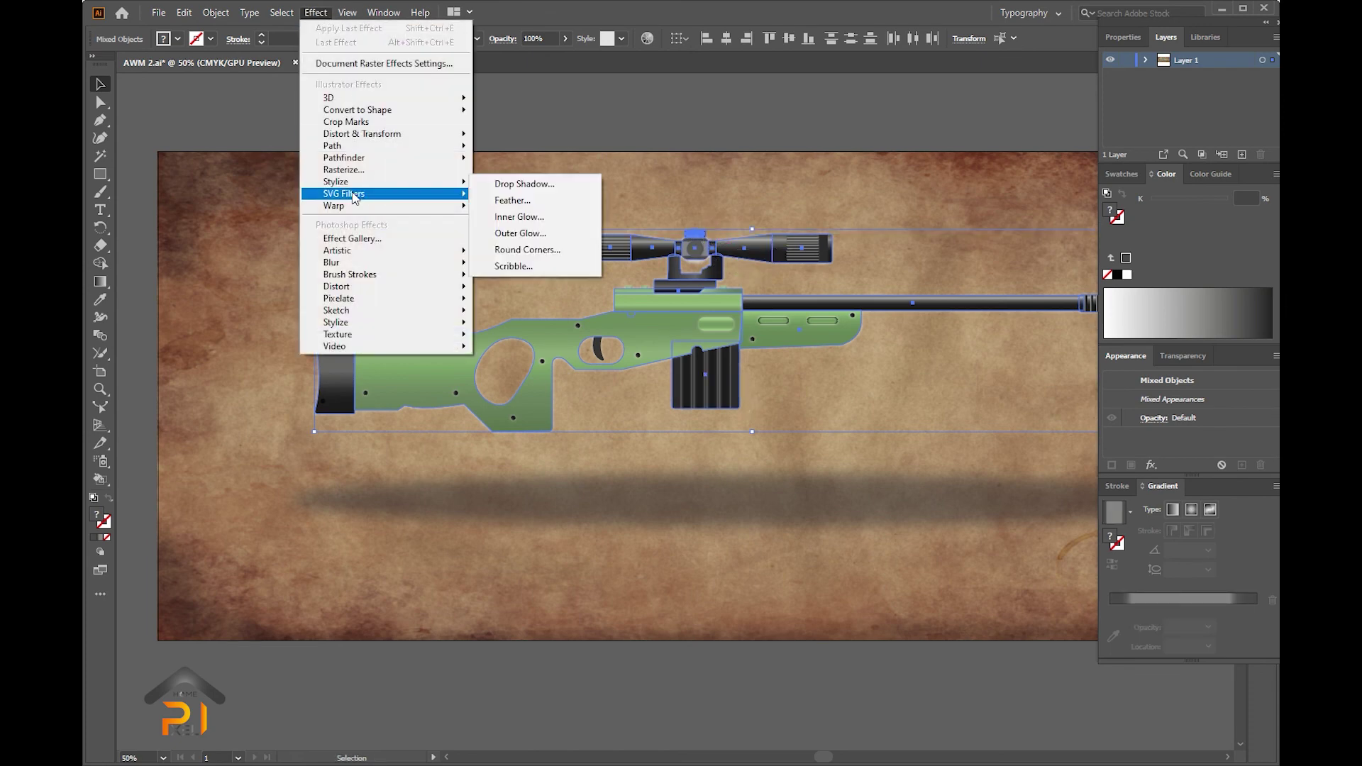
{"action": "left_click", "coordinate": [520, 233]}
{"action": "mouse_move", "coordinate": [714, 130]}
{"action": "left_mouse_down"}
{"action": "mouse_move", "coordinate": [249, 146]}
{"action": "mouse_move", "coordinate": [329, 111]}
{"action": "left_mouse_up"}
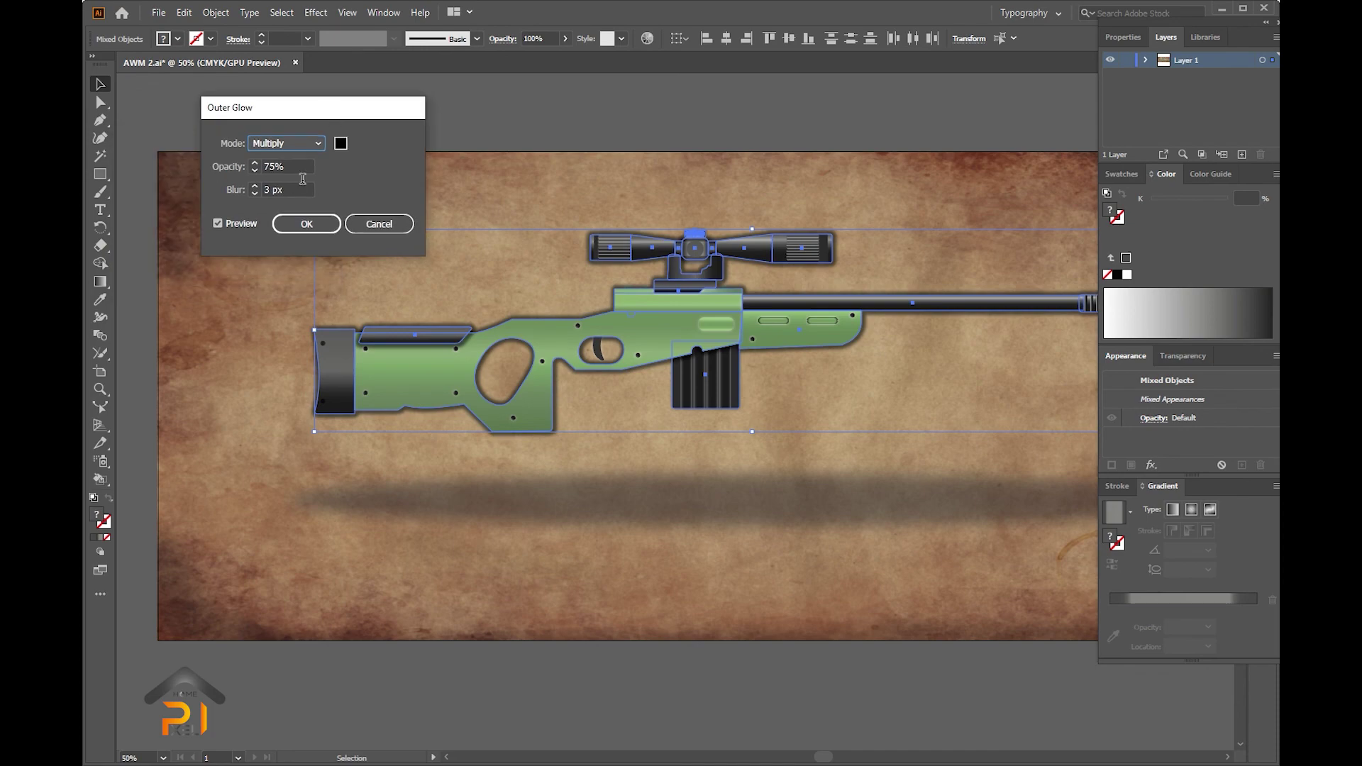
{"action": "left_click", "coordinate": [307, 223]}
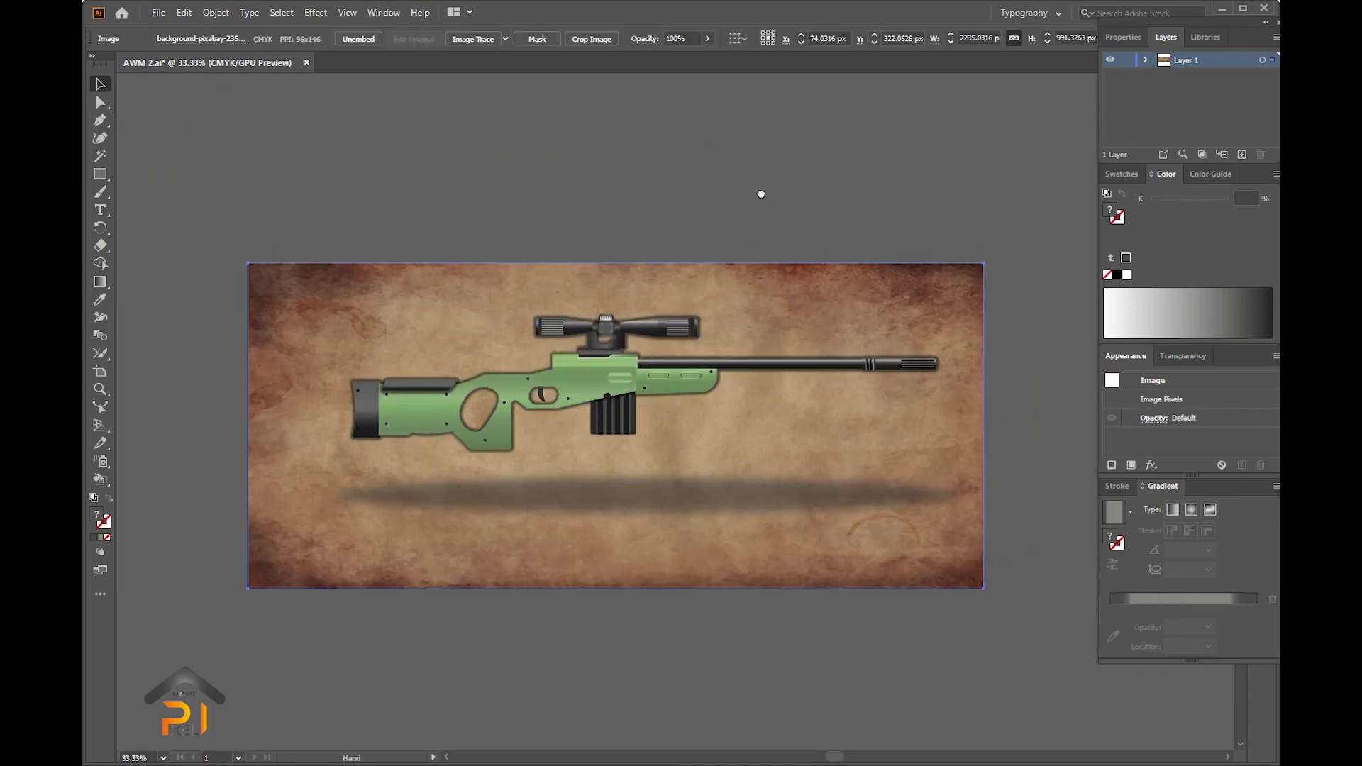